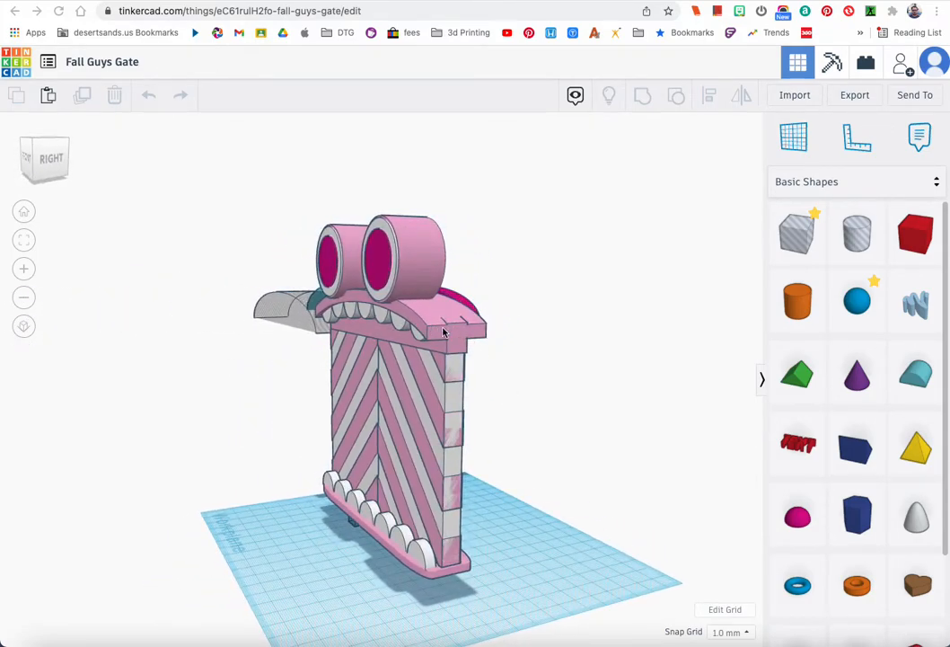
# - Move the entire finished gate model sideways to clear space on the workplane
pyautogui.moveTo(380, 375); pyautogui.dragTo(465, 411, button='right')
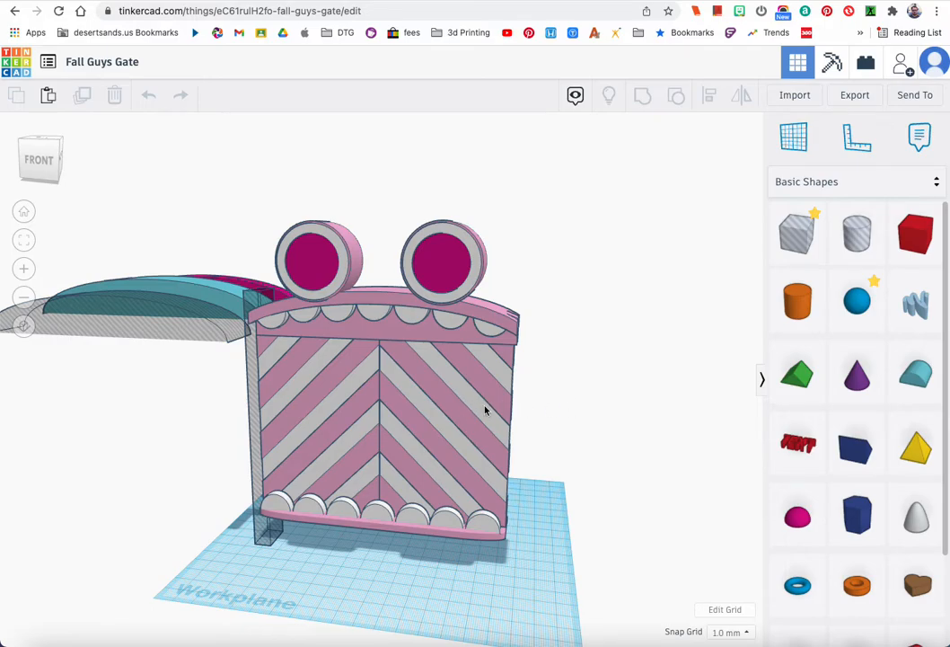
pyautogui.click(485, 411)
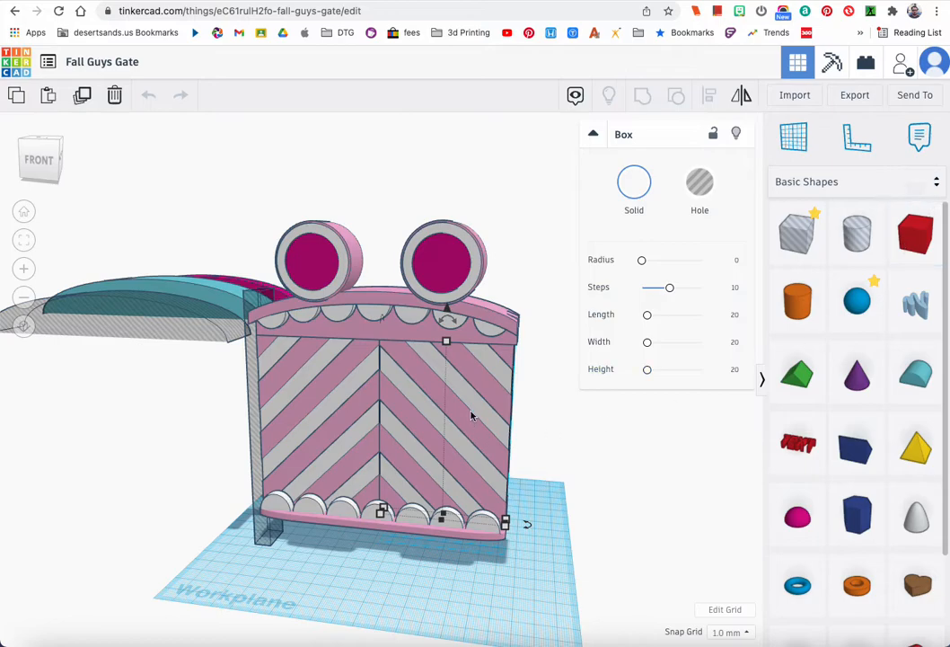
pyautogui.moveTo(163, 220); pyautogui.dragTo(539, 537)
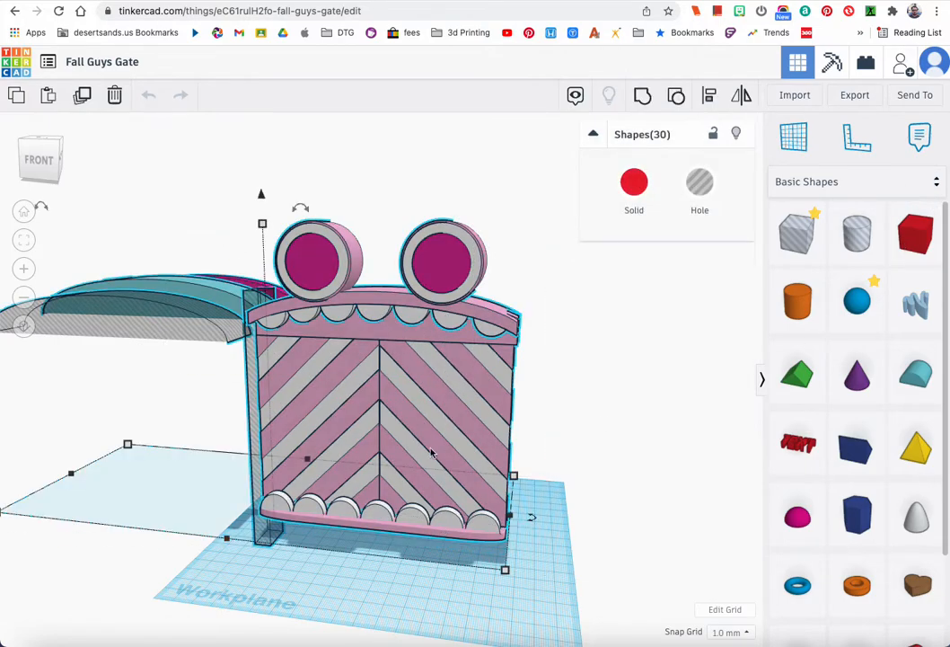
pyautogui.moveTo(441, 434); pyautogui.dragTo(261, 426)
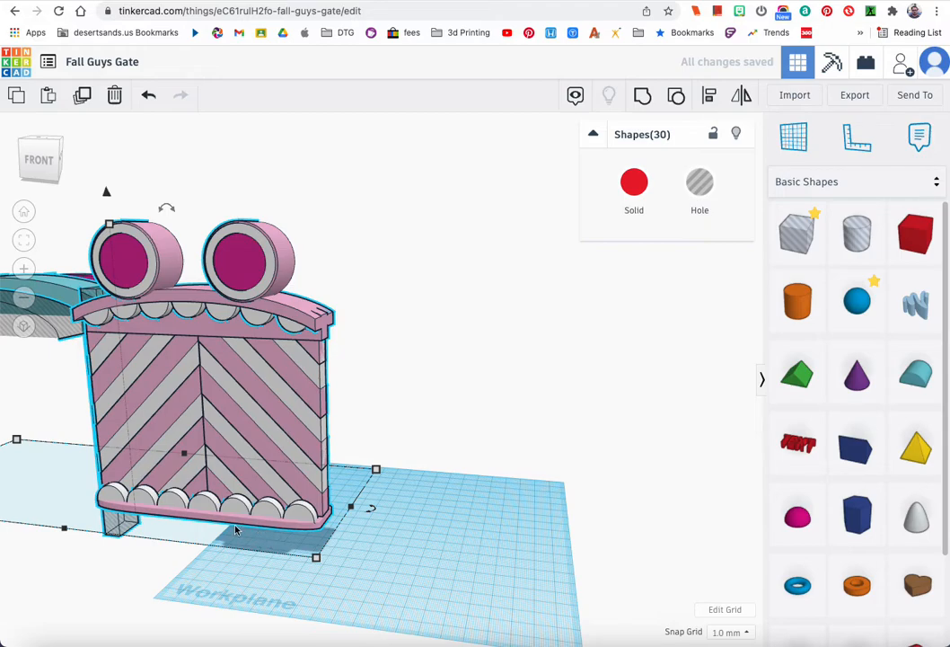
pyautogui.click(204, 568)
# - Inspect the pink base plate's footprint and add a red box beside the gate on the workplane
pyautogui.click(215, 521)
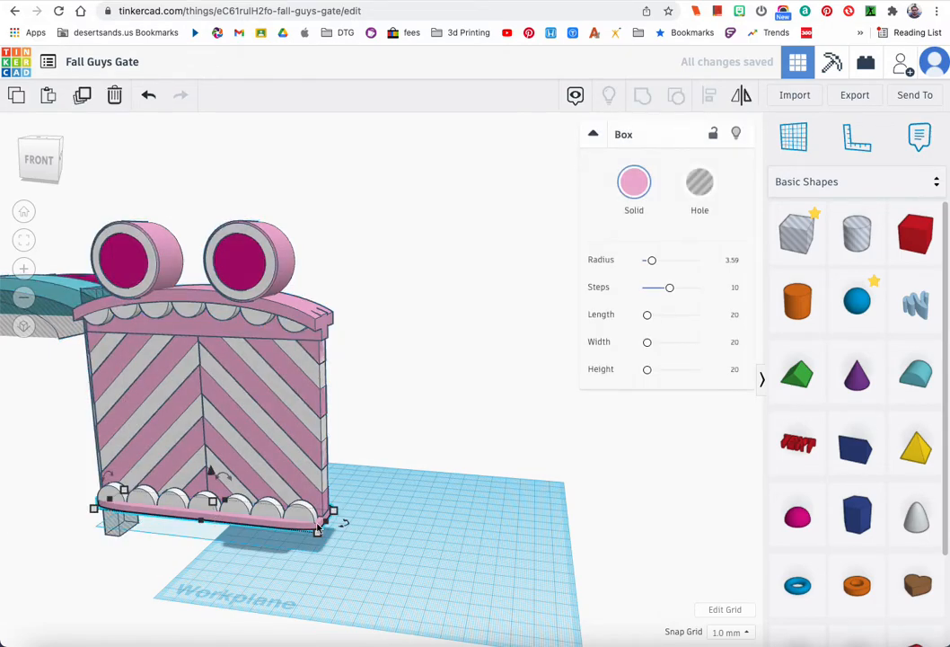
pyautogui.moveTo(316, 531)
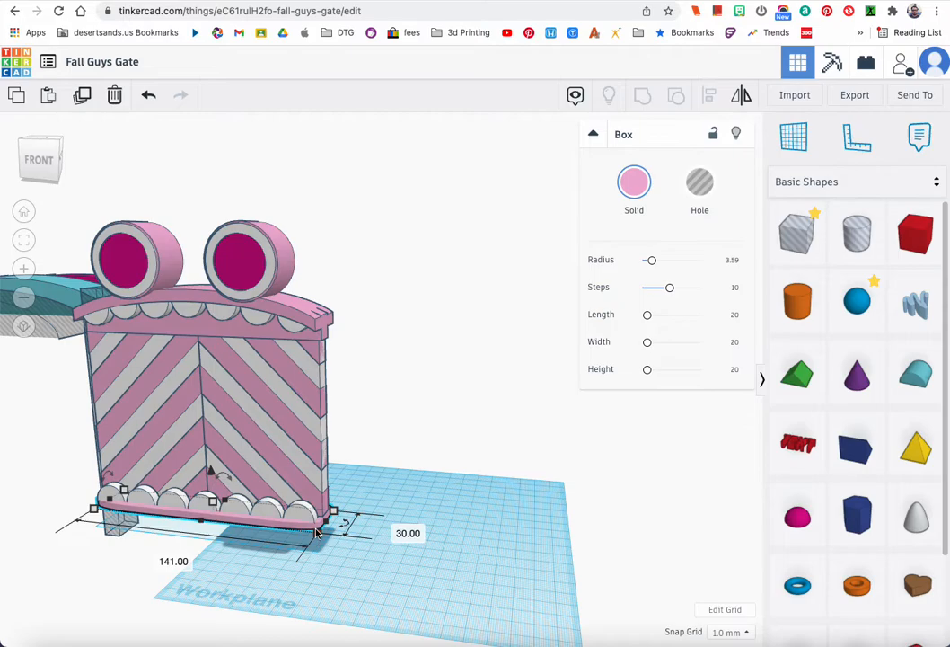
pyautogui.click(410, 505)
pyautogui.moveTo(915, 233); pyautogui.dragTo(408, 534)
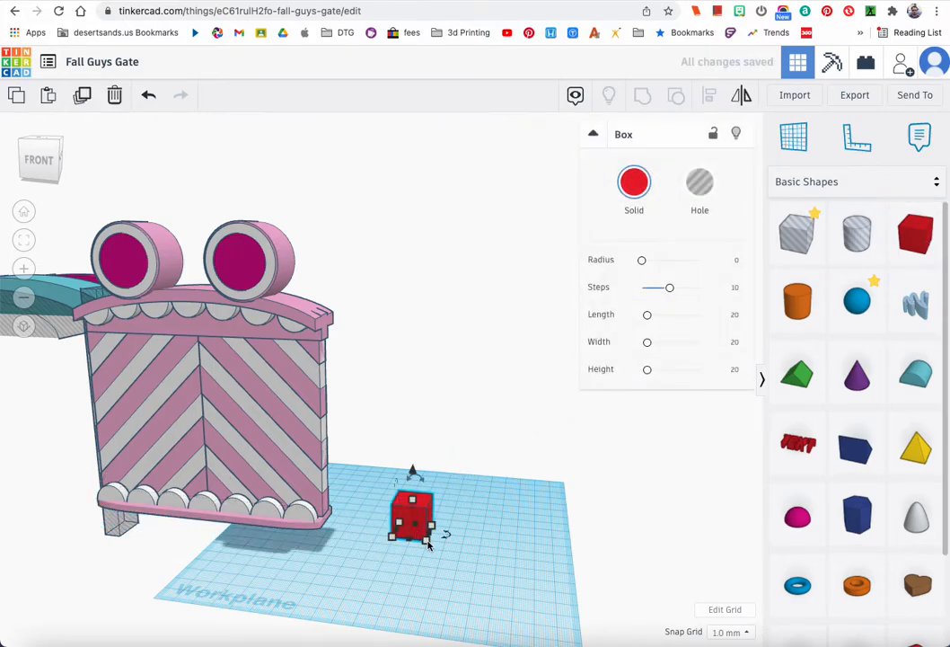
# - Set the red box's footprint to 141 by 30 mm and move it about 23 mm toward the gate and 16 mm forward
pyautogui.click(393, 573)
pyautogui.write('1')
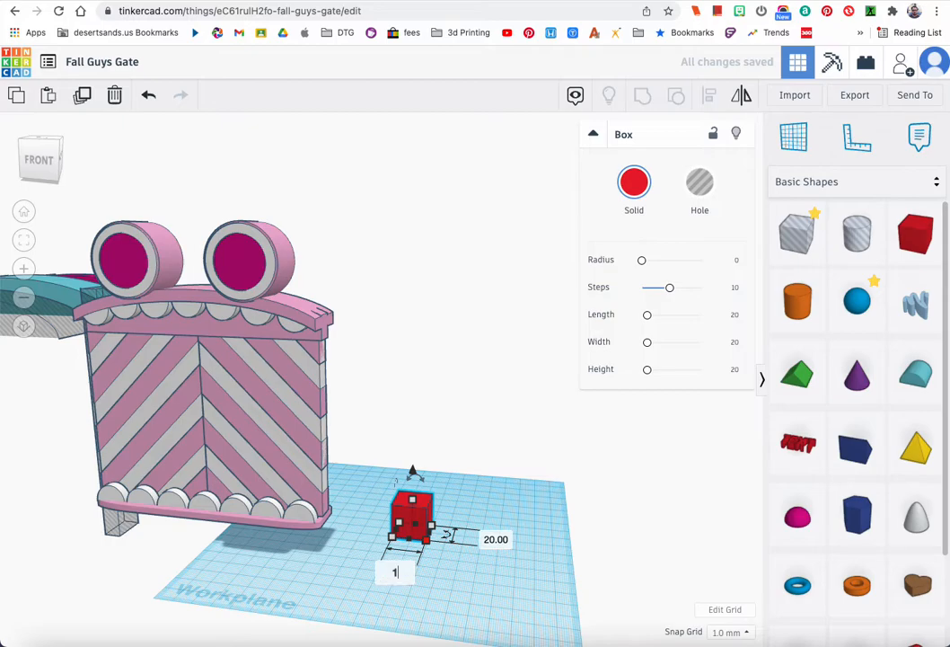
pyautogui.write('41')
pyautogui.press('Return')
pyautogui.click(718, 562)
pyautogui.write('30')
pyautogui.press('Return')
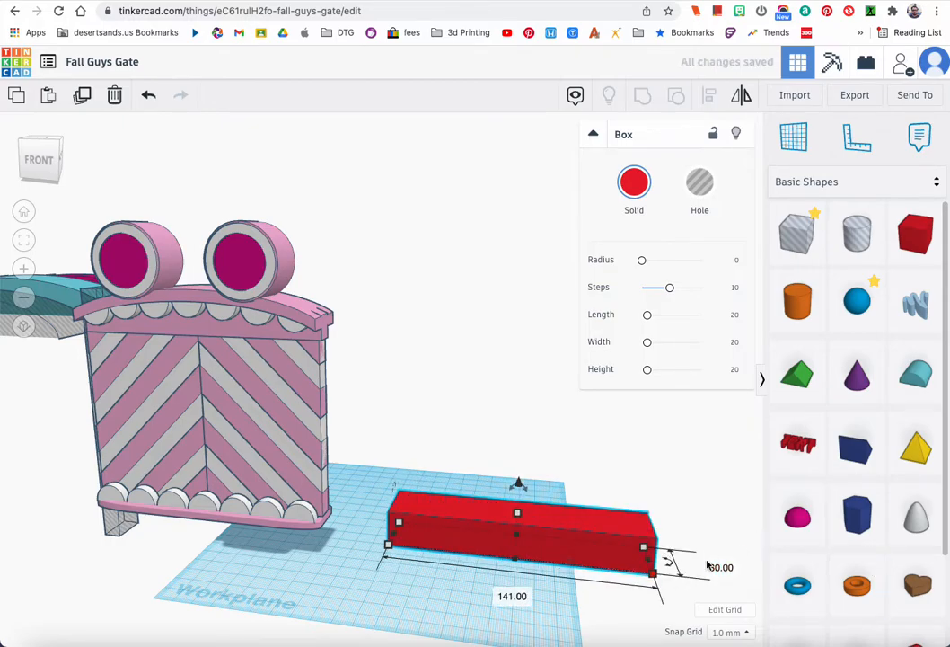
pyautogui.moveTo(576, 556); pyautogui.dragTo(528, 568)
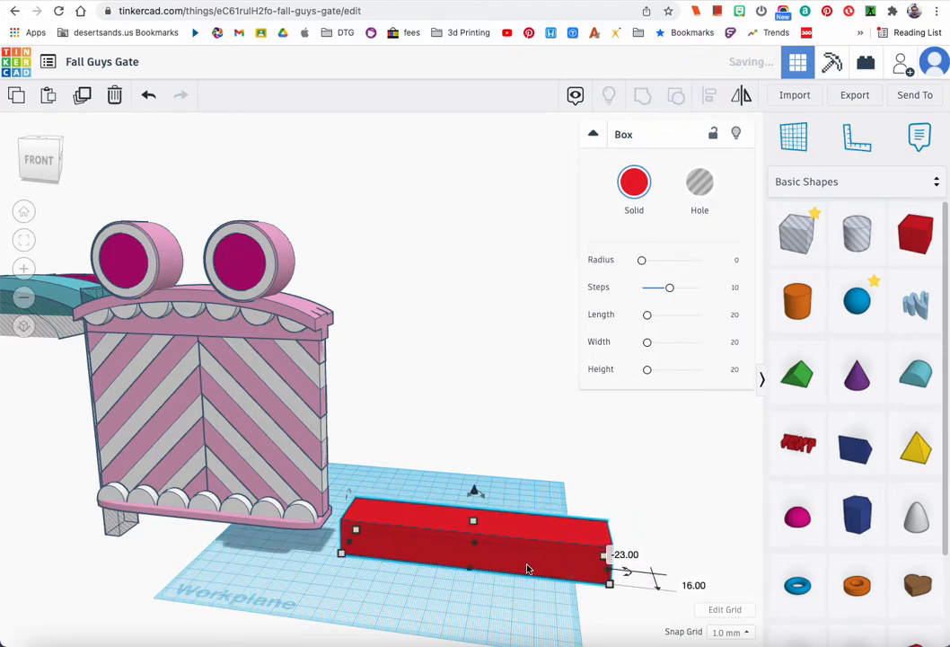
# - Check the pink base plate's height and set the red box's height to 5.25 mm
pyautogui.click(258, 525)
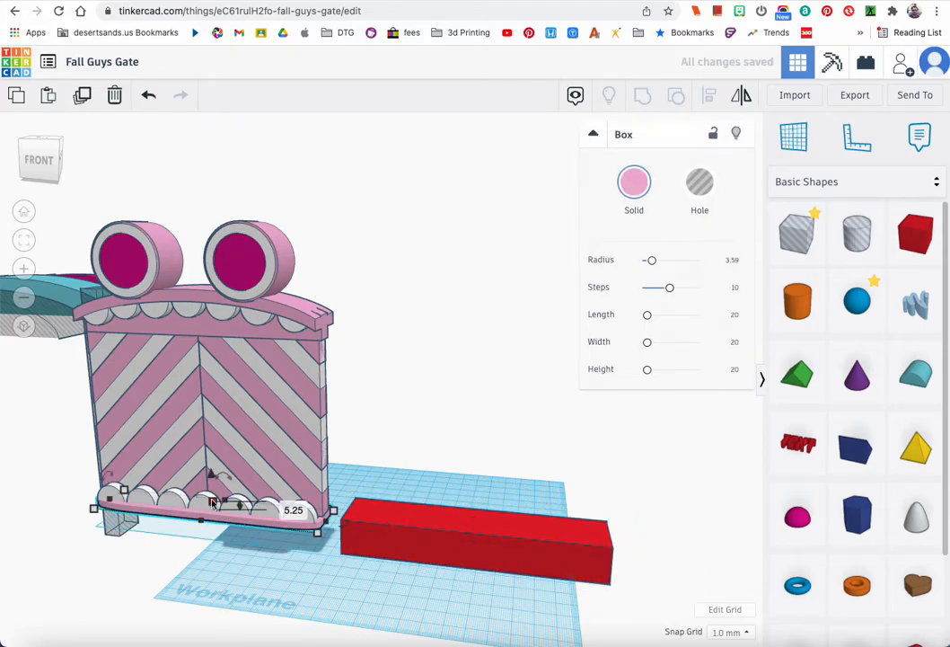
pyautogui.click(436, 540)
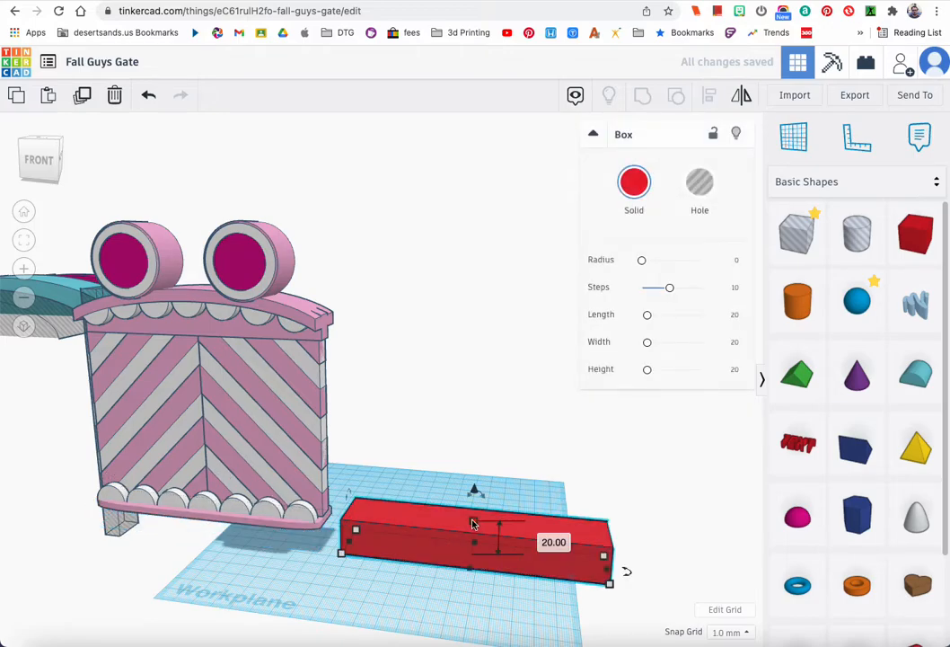
pyautogui.click(539, 537)
pyautogui.write('5.25')
pyautogui.press('Return')
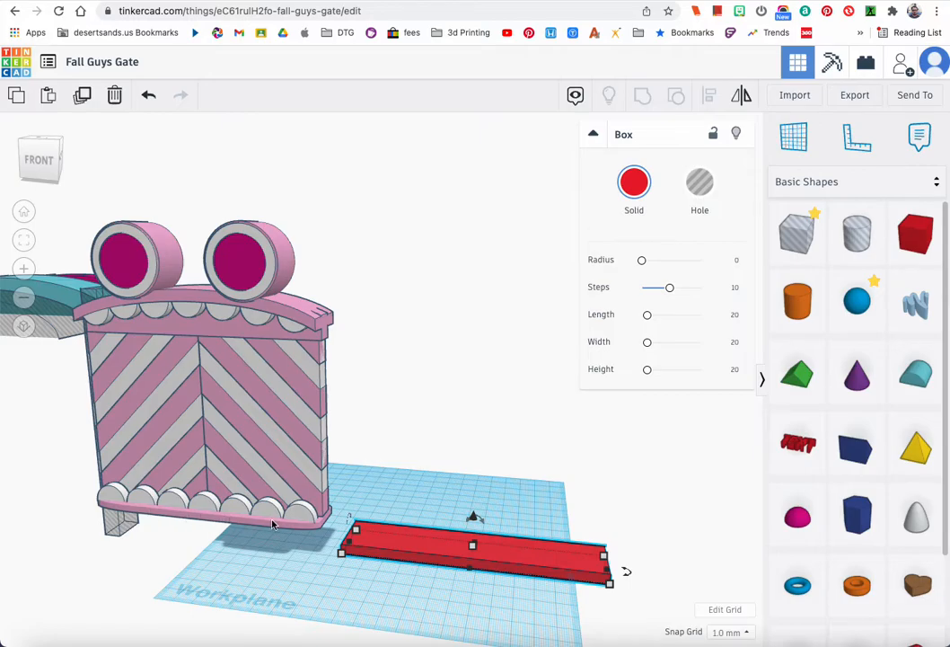
# - Compare the red slab with the gate's rounded base plate and give the slab a corner radius of 3.1
pyautogui.scroll(5, 273, 524)
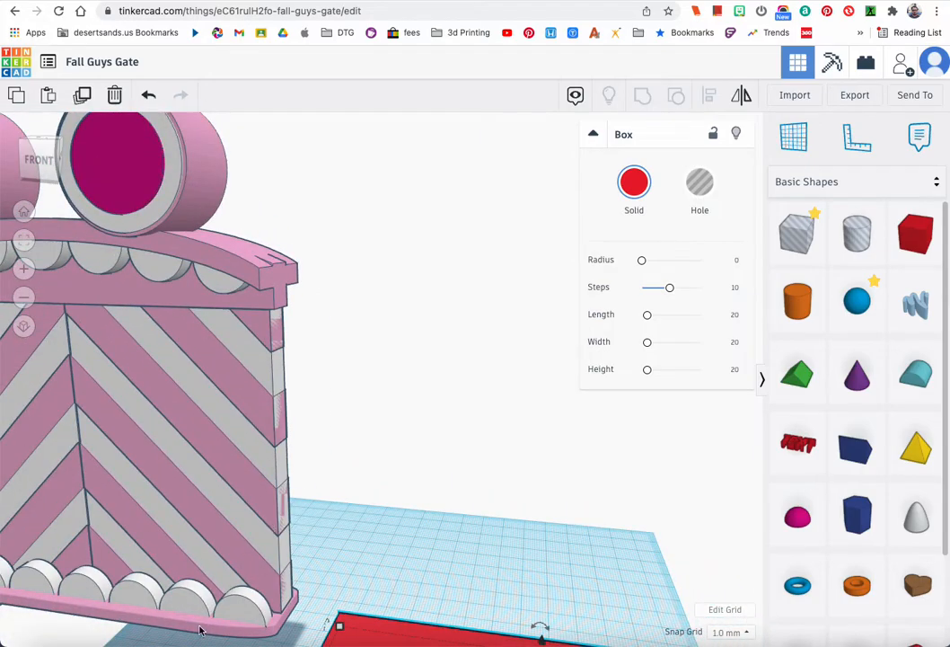
pyautogui.click(199, 630)
pyautogui.click(24, 239)
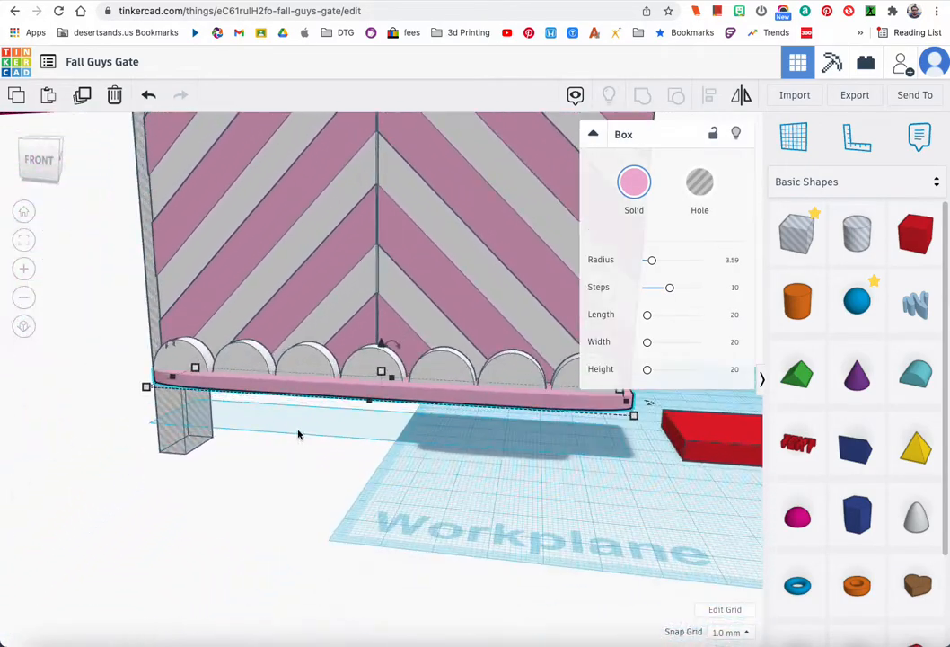
pyautogui.moveTo(322, 427); pyautogui.dragTo(129, 417, button='right')
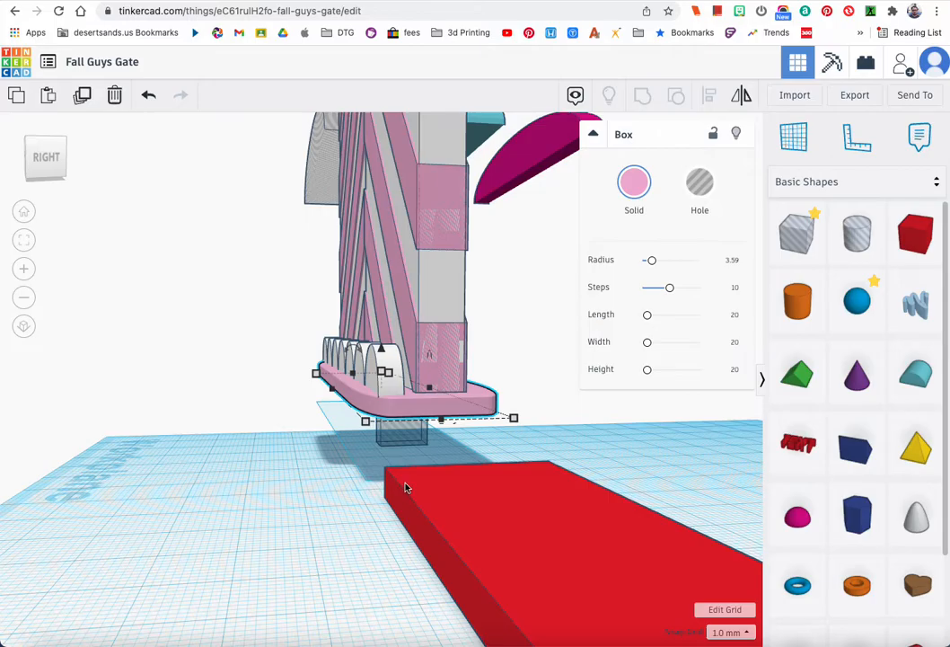
pyautogui.moveTo(402, 501)
pyautogui.mouseDown(button='right')
pyautogui.moveTo(424, 509)
pyautogui.moveTo(411, 496)
pyautogui.moveTo(338, 490)
pyautogui.moveTo(407, 495)
pyautogui.mouseUp(button='right')
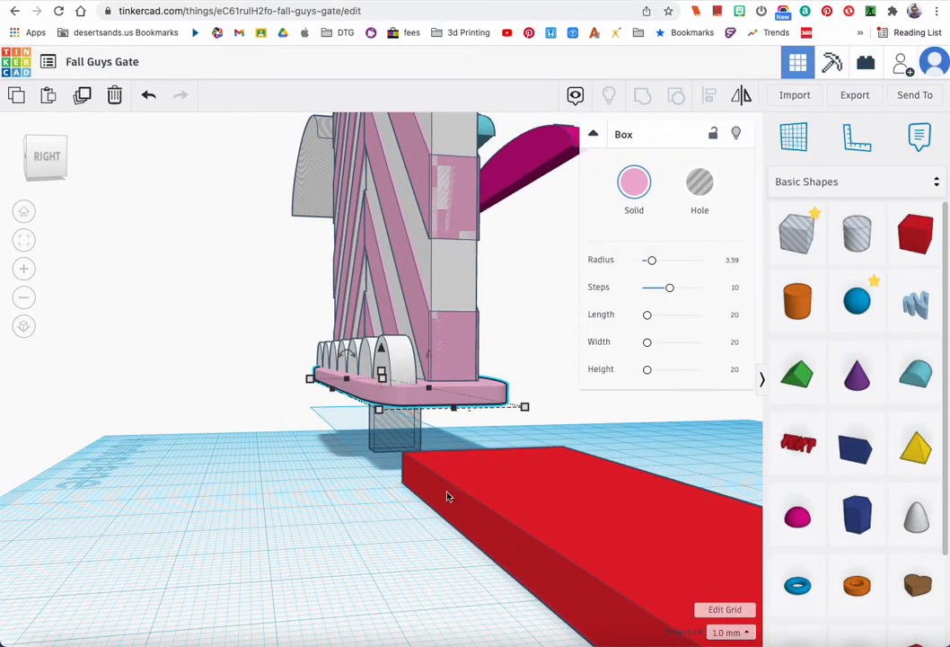
pyautogui.click(469, 503)
pyautogui.moveTo(469, 504); pyautogui.dragTo(472, 508, button='right')
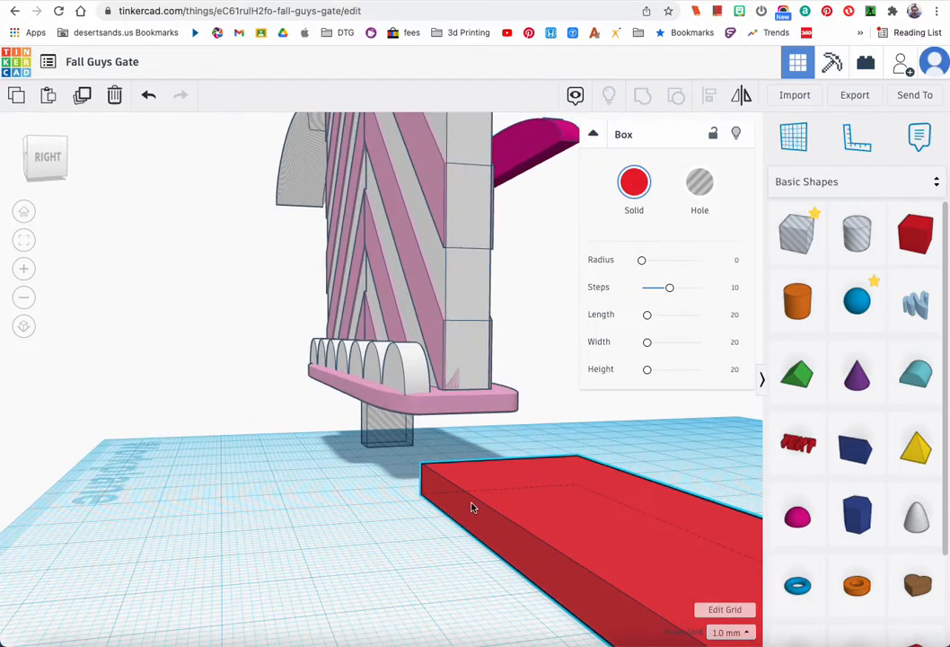
pyautogui.click(24, 240)
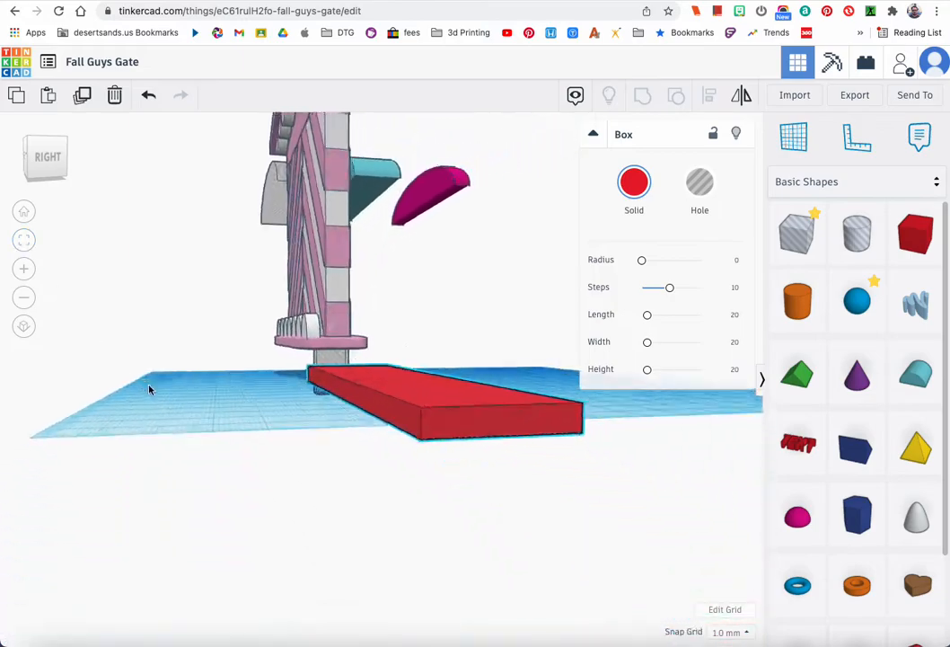
pyautogui.scroll(-4, 300, 429)
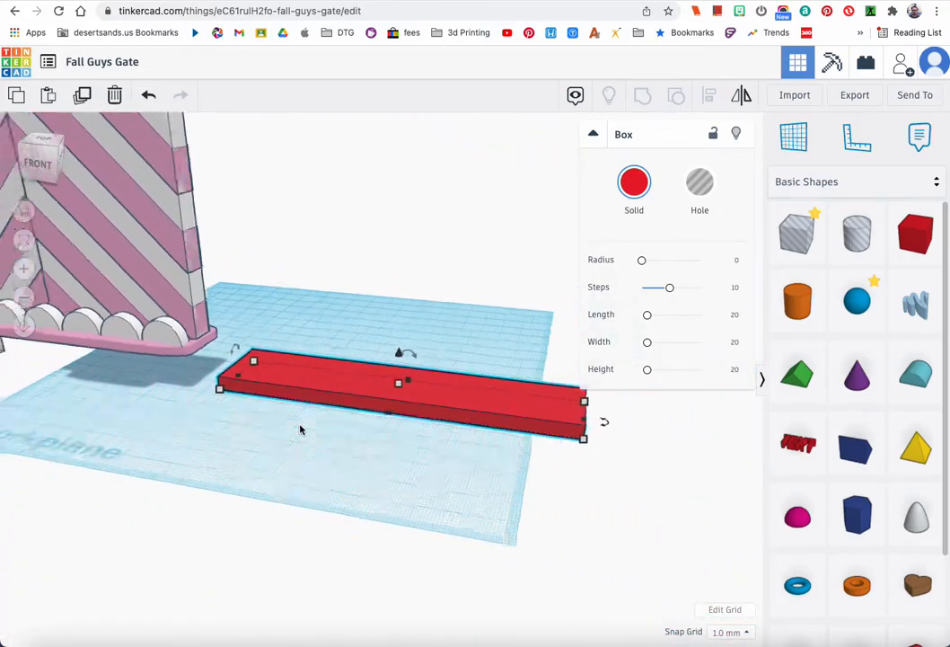
pyautogui.scroll(2, 311, 416)
pyautogui.moveTo(638, 262); pyautogui.dragTo(649, 263)
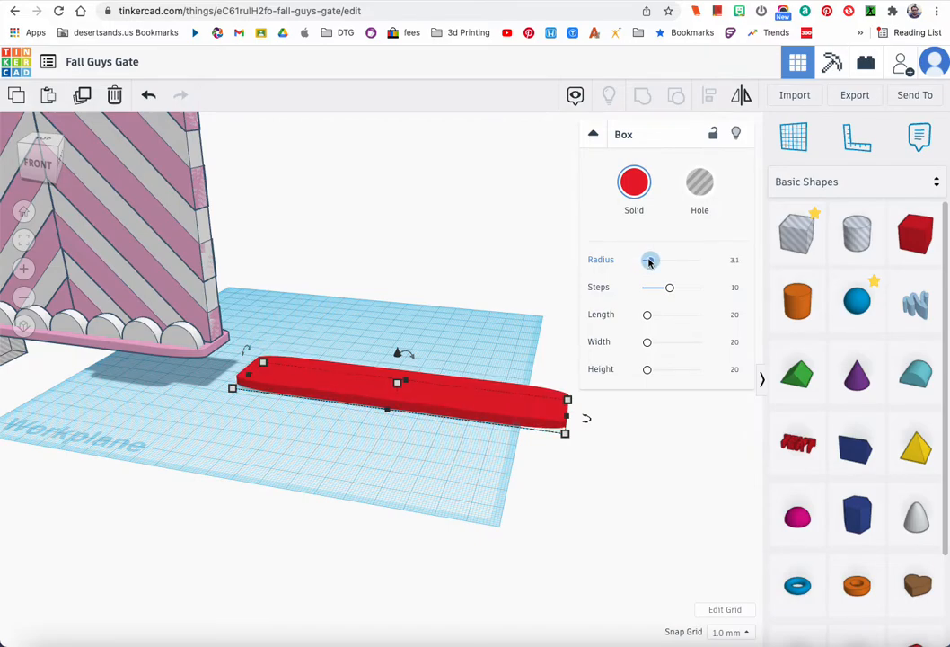
# - Move the rounded red slab in front of the finished gate's base
pyautogui.moveTo(503, 357); pyautogui.dragTo(511, 333, button='right')
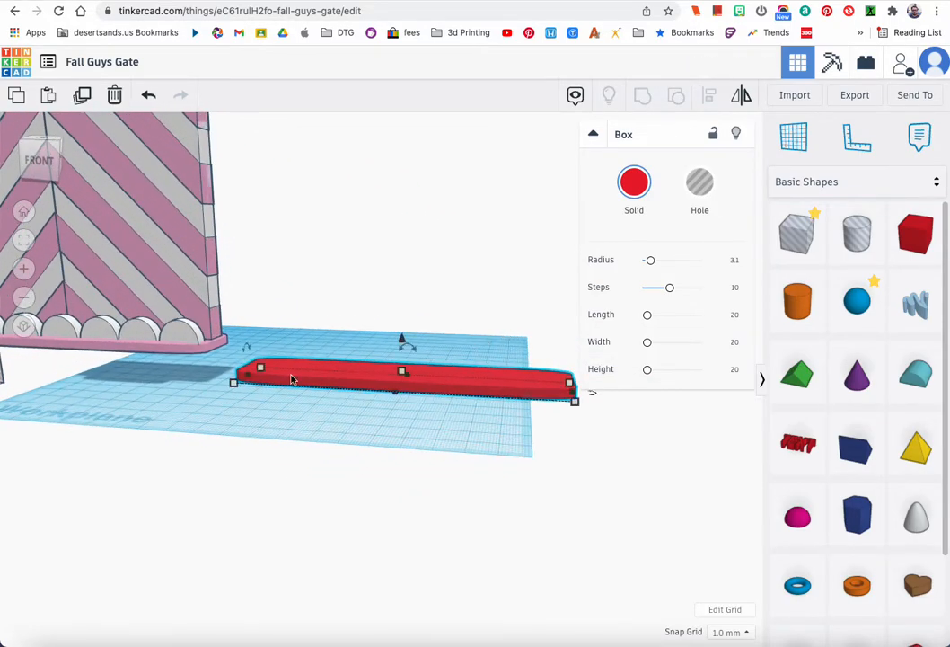
pyautogui.scroll(-3, 293, 380)
pyautogui.moveTo(235, 380); pyautogui.dragTo(256, 378, button='right')
pyautogui.click(224, 308)
pyautogui.moveTo(400, 384); pyautogui.dragTo(142, 393)
# - Add another box to the cleared workplane and inspect the footprint of the gate's white door panel
pyautogui.moveTo(915, 234); pyautogui.dragTo(350, 395)
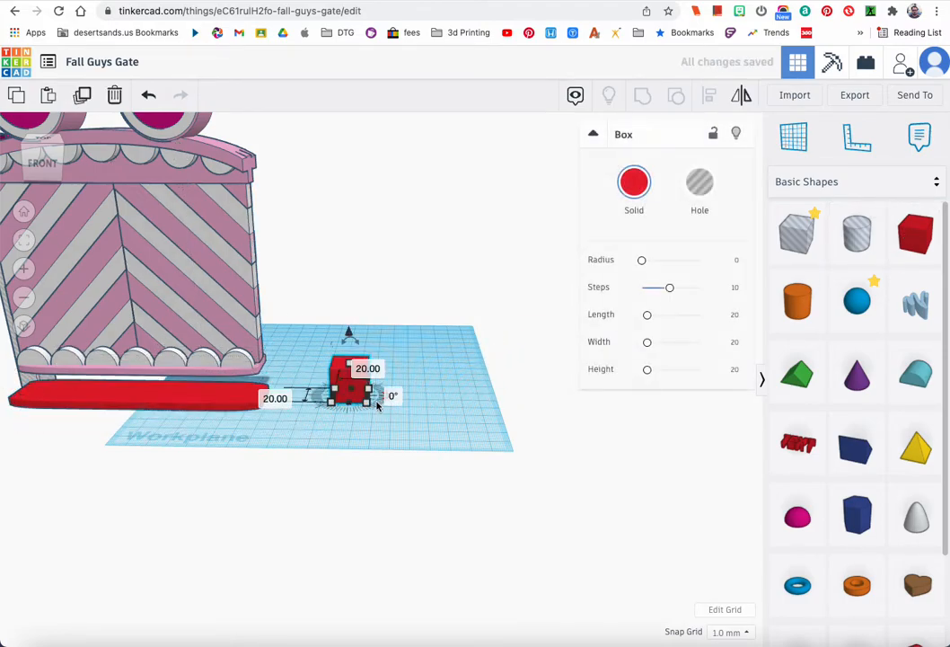
pyautogui.click(233, 338)
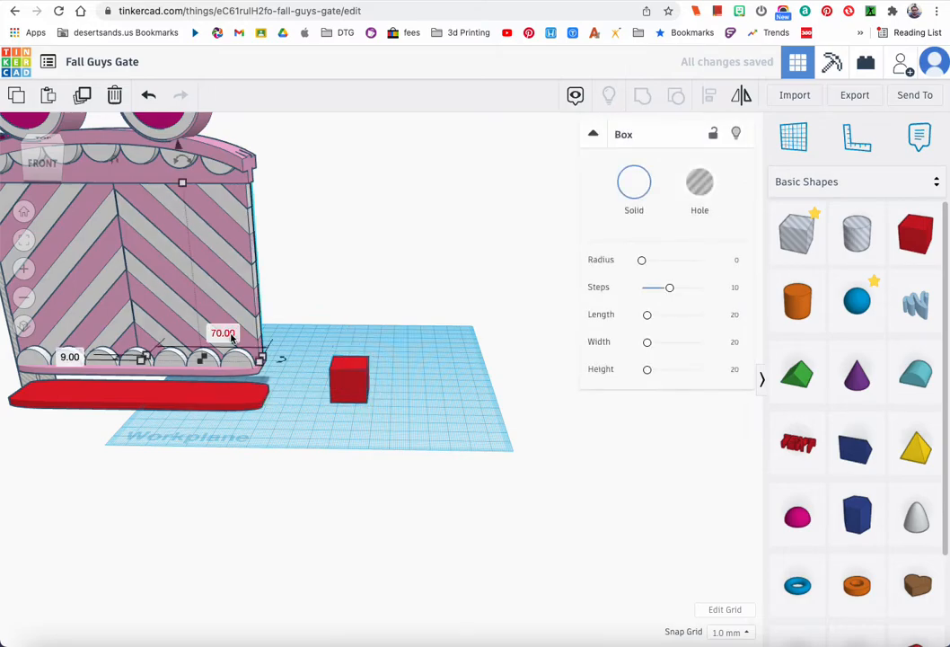
pyautogui.click(331, 269)
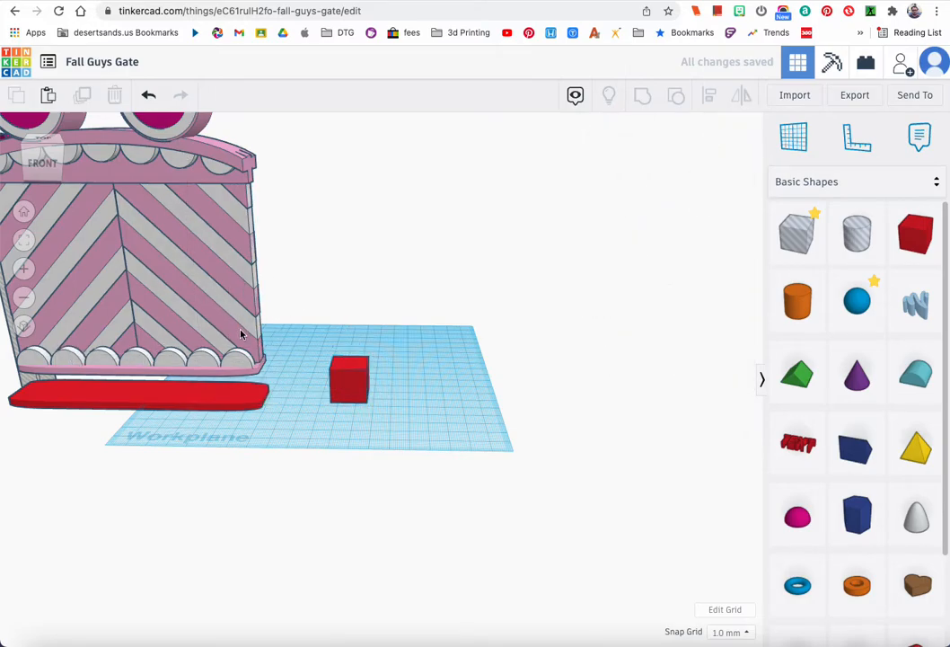
pyautogui.click(240, 333)
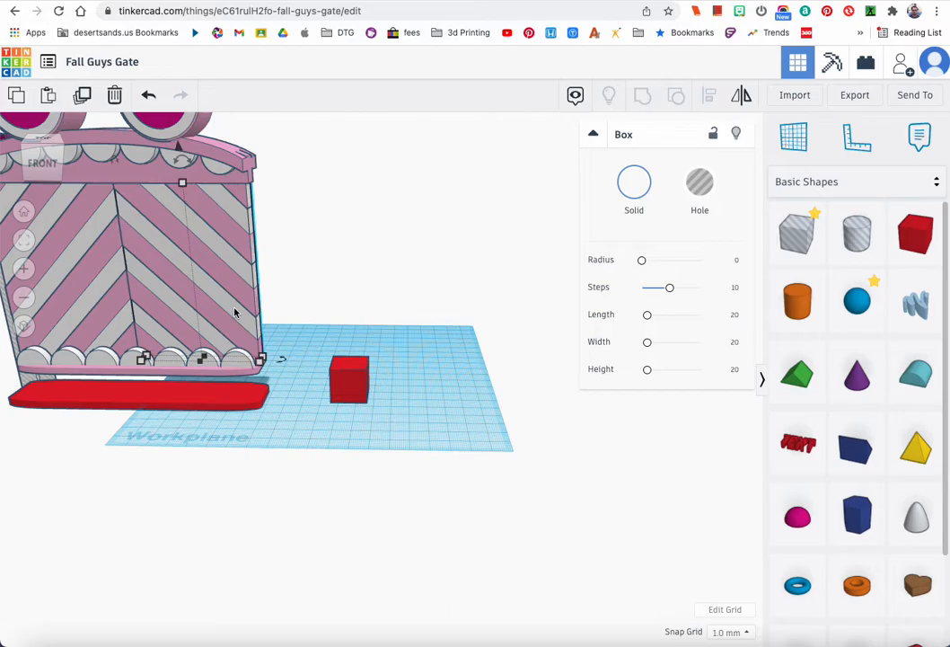
pyautogui.click(232, 317)
pyautogui.click(239, 315)
pyautogui.click(235, 321)
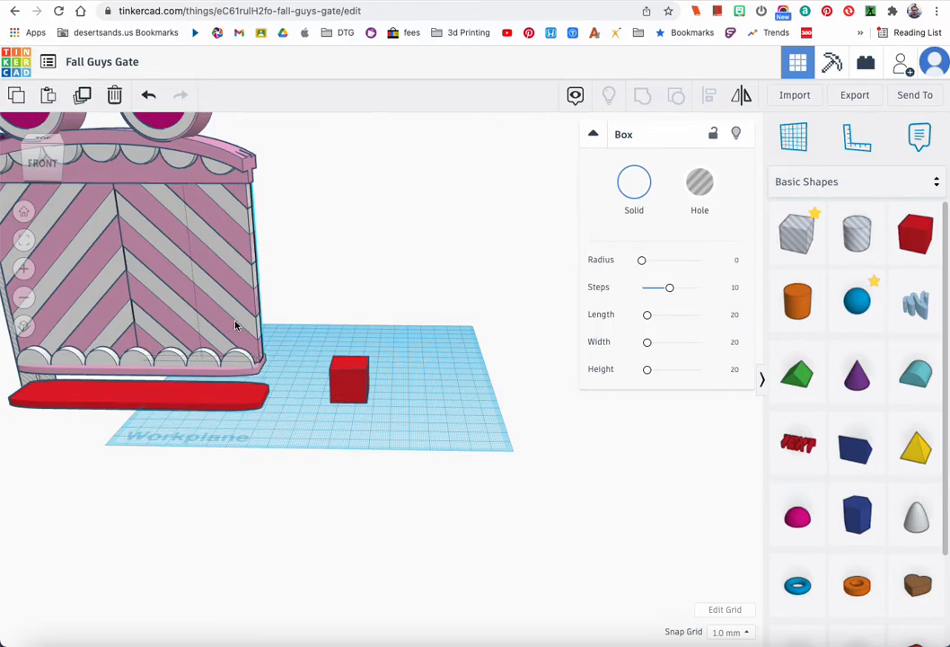
pyautogui.moveTo(260, 359)
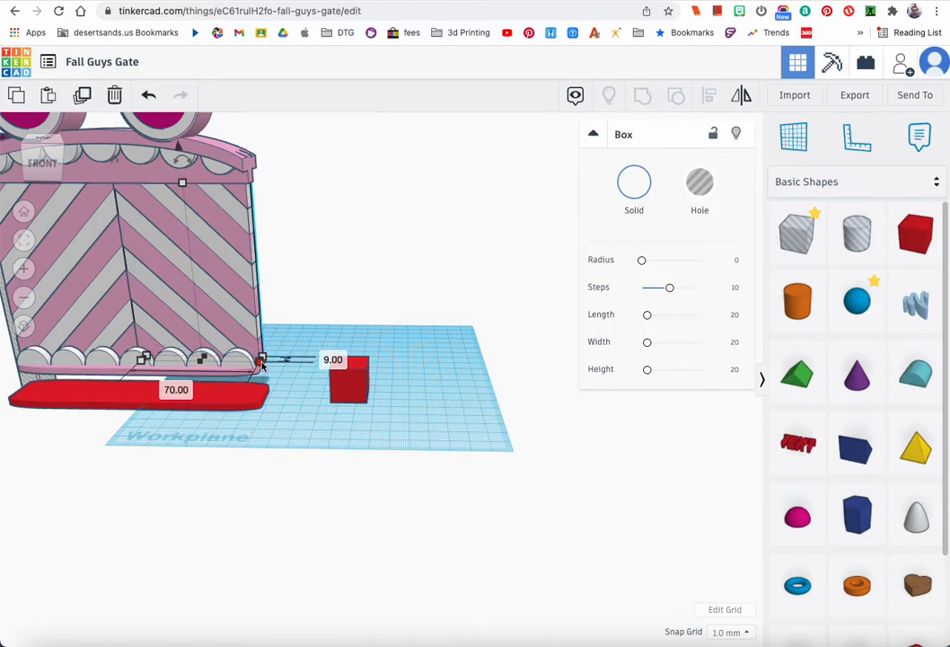
# - Set the new box's footprint to 70 mm long and 9 mm deep
pyautogui.click(347, 382)
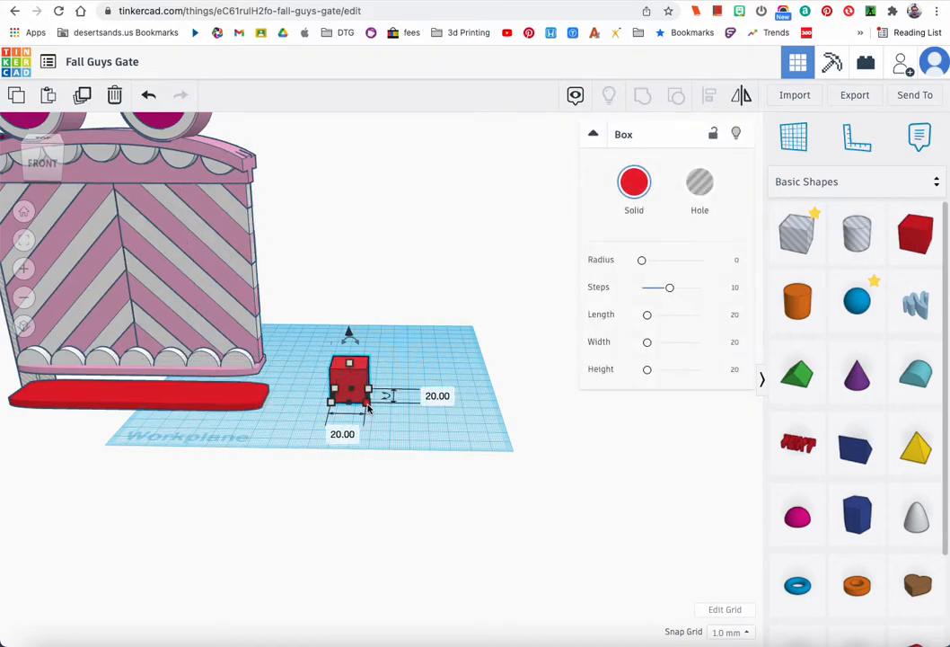
pyautogui.click(349, 435)
pyautogui.write('70')
pyautogui.press('Return')
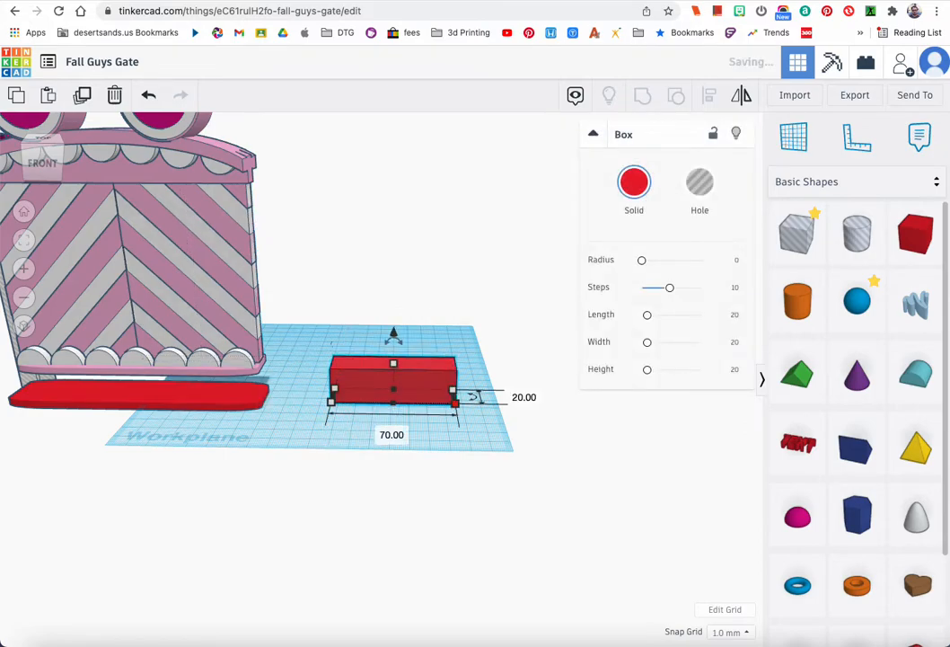
pyautogui.click(525, 397)
pyautogui.write('9')
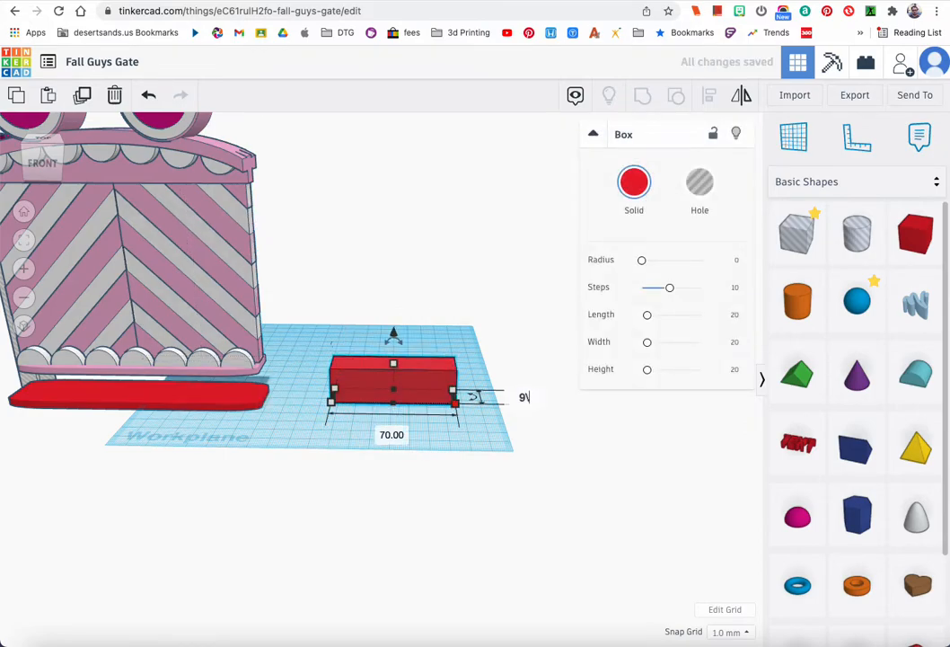
pyautogui.press('Return')
# - Check the gate's door panel height and set the new box's height to 100 mm
pyautogui.moveTo(468, 402); pyautogui.dragTo(307, 331, button='right')
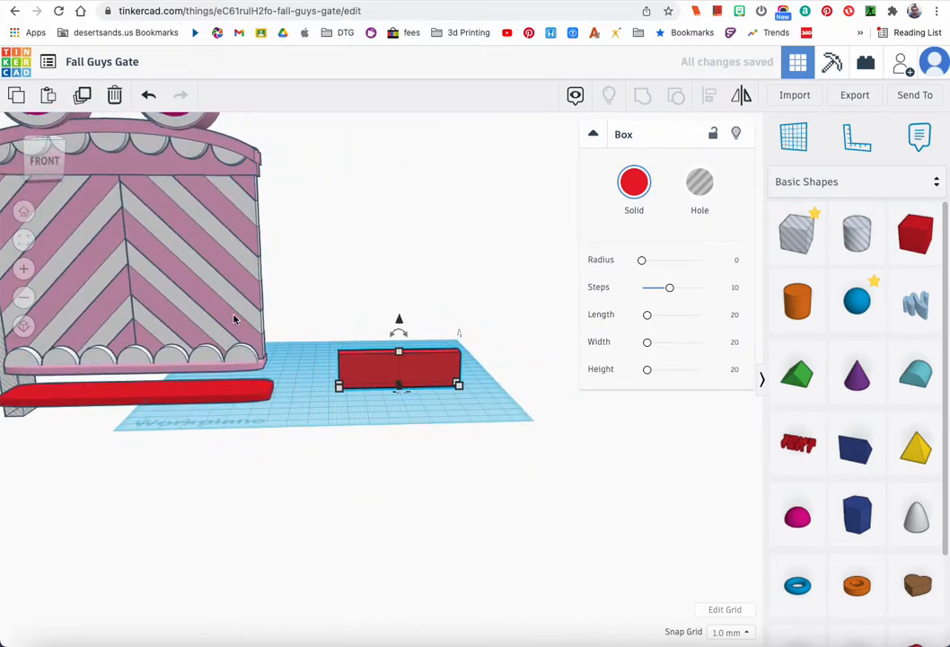
pyautogui.click(233, 319)
pyautogui.click(189, 176)
pyautogui.click(406, 363)
pyautogui.click(467, 367)
pyautogui.write('1')
pyautogui.press('Return')
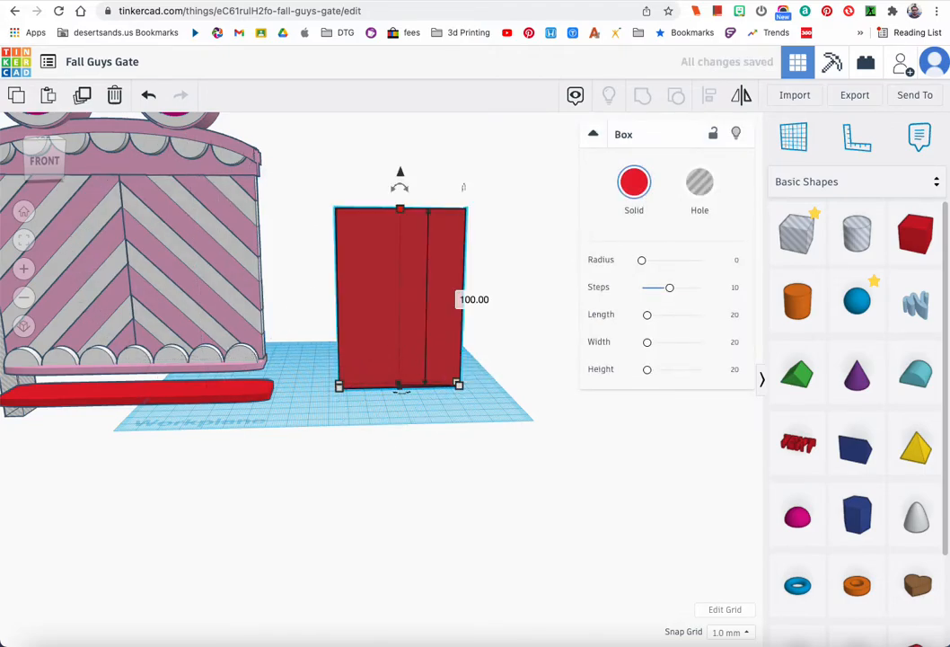
pyautogui.moveTo(372, 287); pyautogui.dragTo(387, 323, button='right')
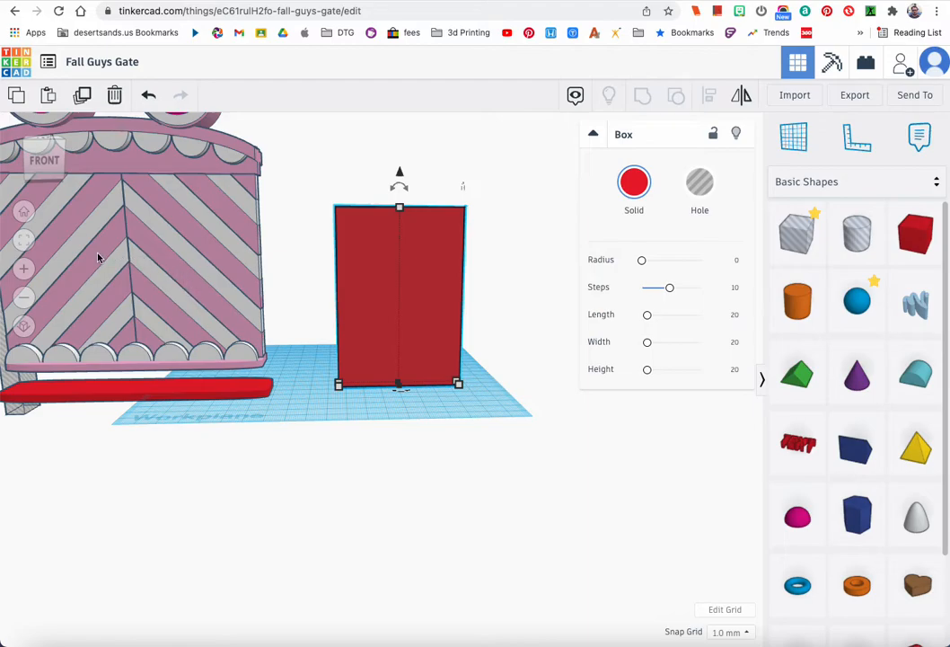
pyautogui.moveTo(126, 274); pyautogui.dragTo(124, 282, button='right')
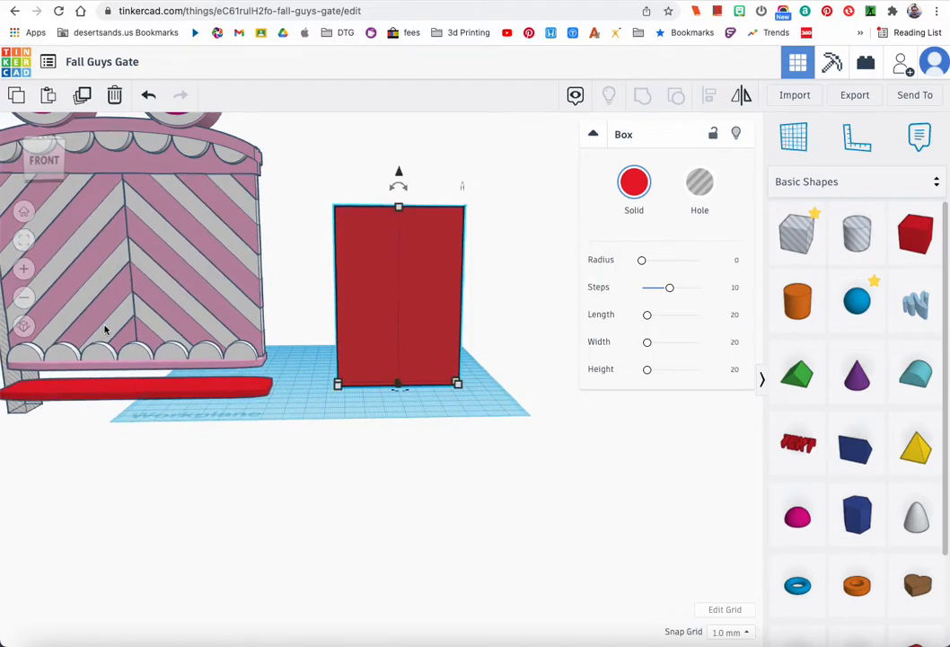
# - Add a box-shaped hole beside the red panel and set its height to 160 mm
pyautogui.click(16, 409)
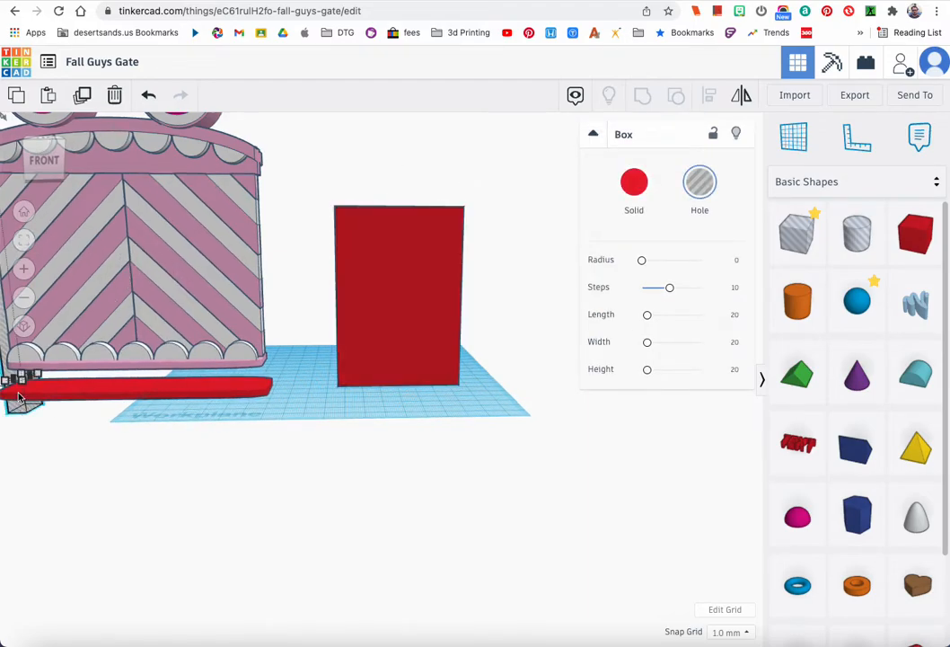
pyautogui.moveTo(811, 230); pyautogui.dragTo(484, 385)
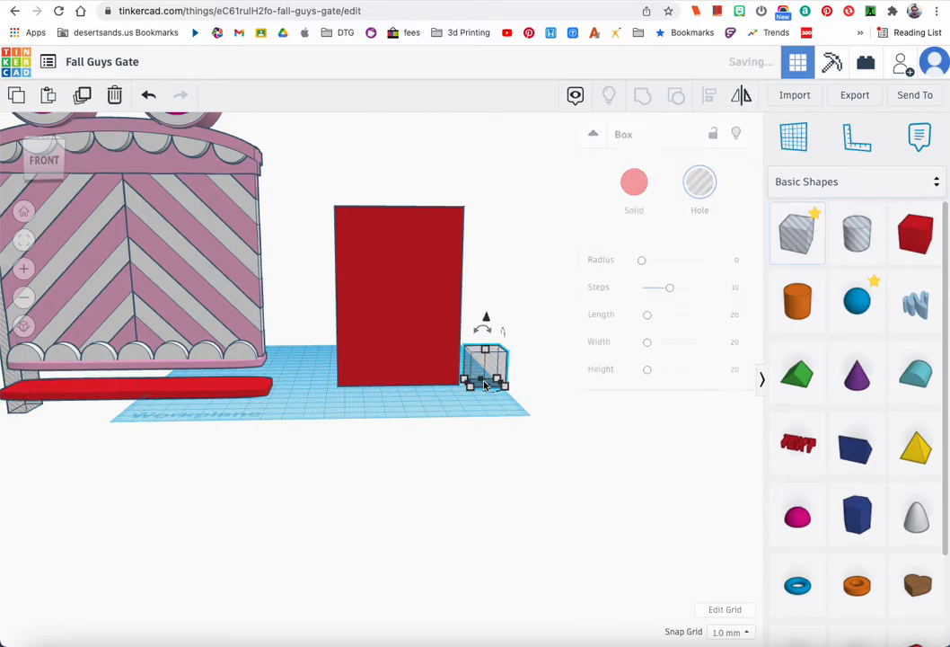
pyautogui.moveTo(469, 381); pyautogui.dragTo(269, 389, button='right')
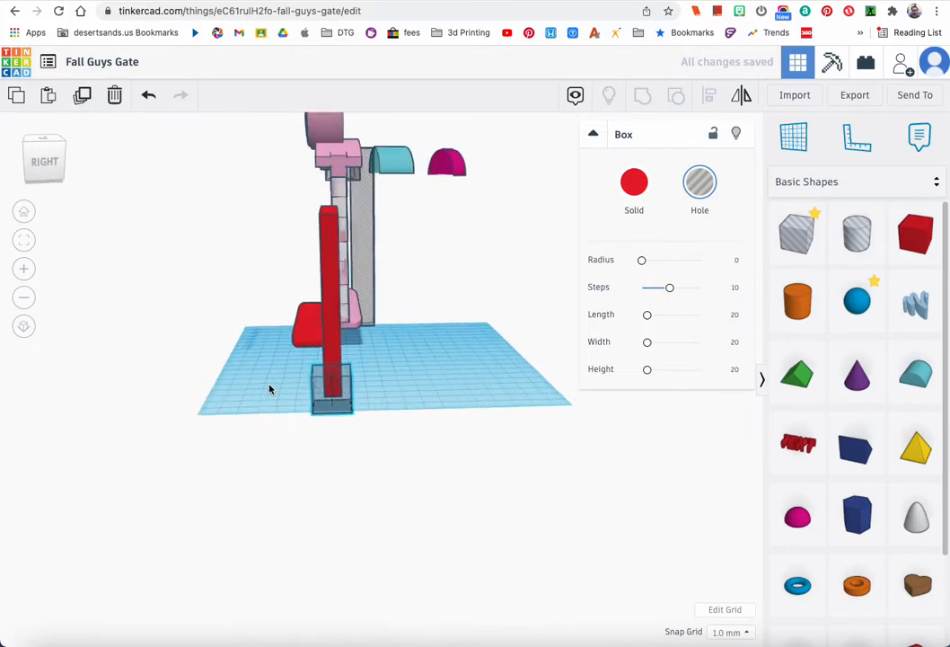
pyautogui.moveTo(364, 364); pyautogui.dragTo(441, 364, button='right')
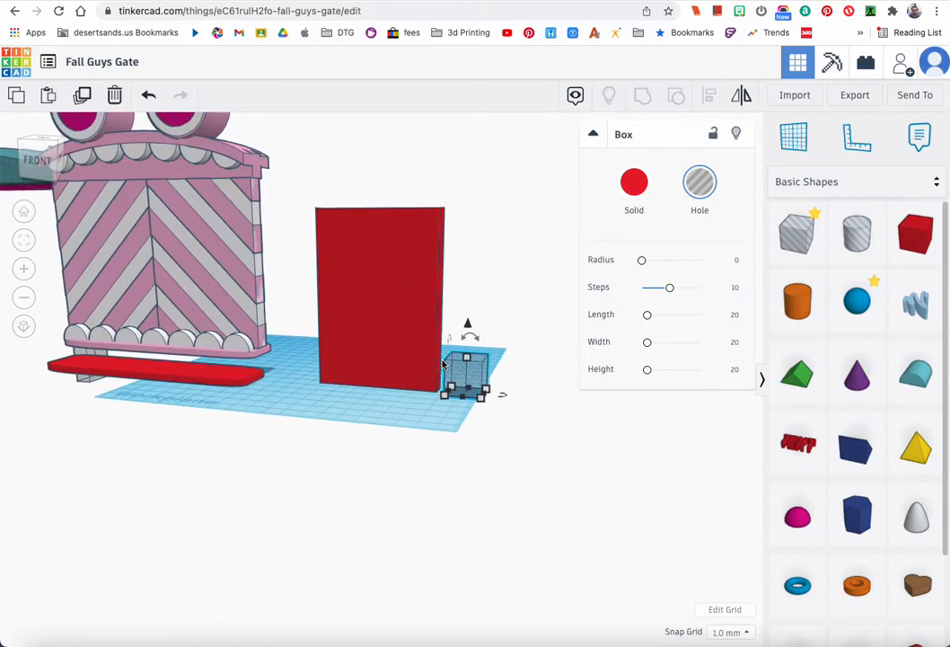
pyautogui.click(536, 373)
pyautogui.write('160')
pyautogui.press('Return')
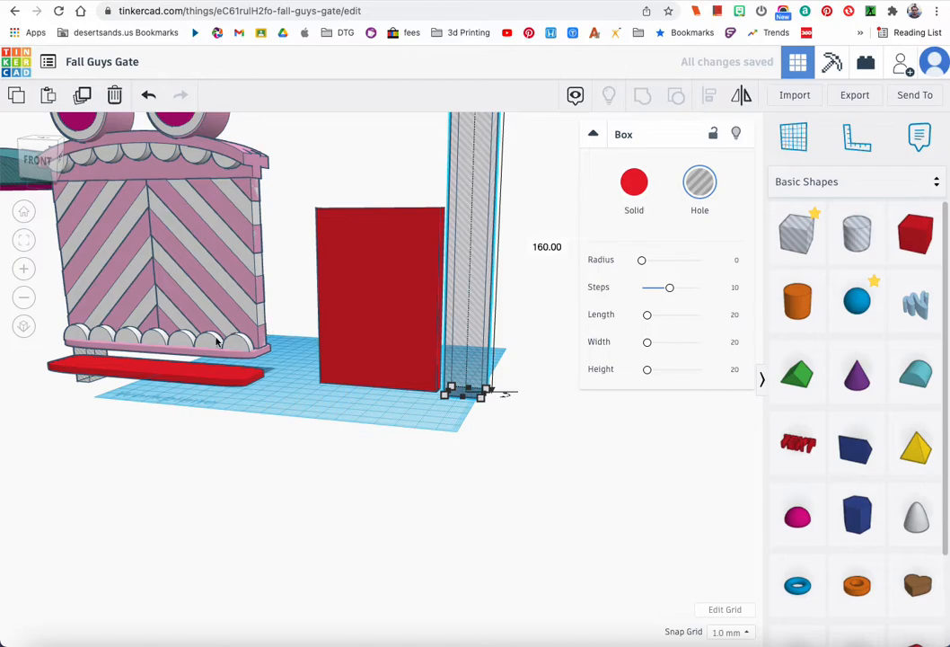
# - Check the footprint of the finished gate's hole bar and set the new hole box's width to 10 mm
pyautogui.moveTo(93, 375); pyautogui.dragTo(161, 372, button='right')
pyautogui.click(23, 410)
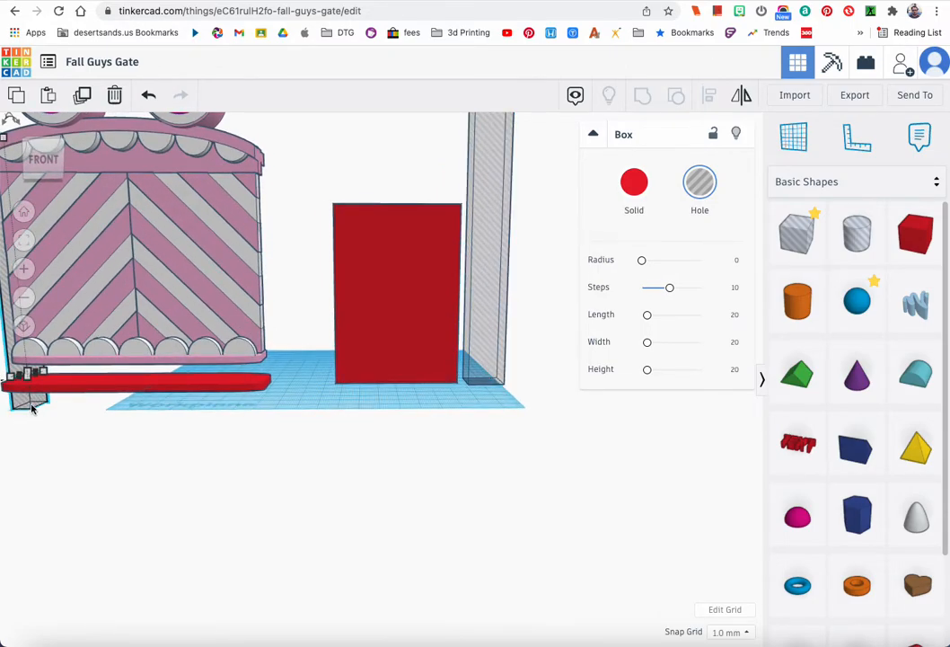
pyautogui.click(502, 382)
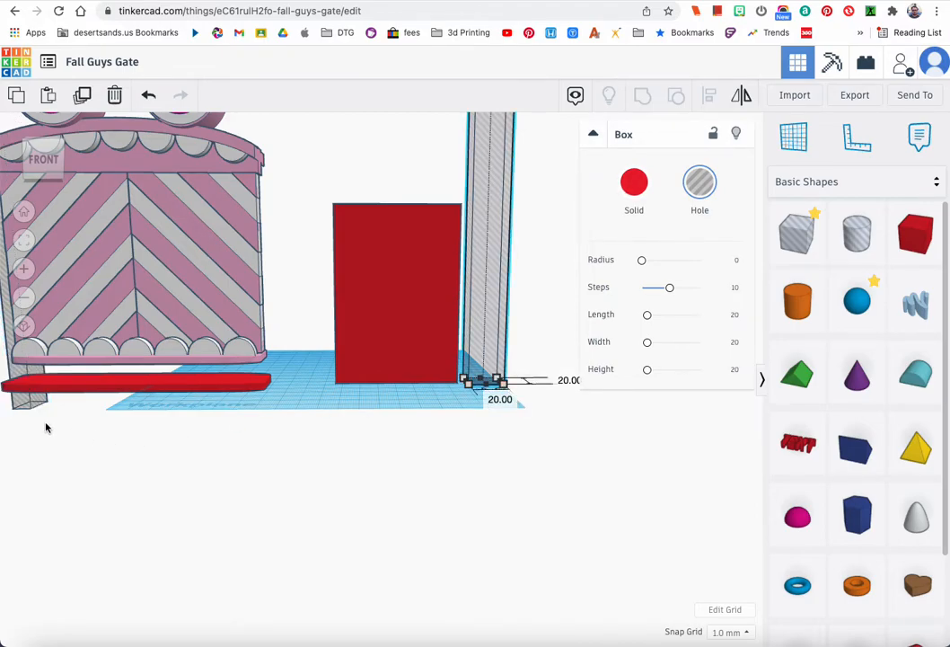
pyautogui.scroll(-3, 46, 428)
pyautogui.moveTo(53, 424); pyautogui.dragTo(138, 420, button='right')
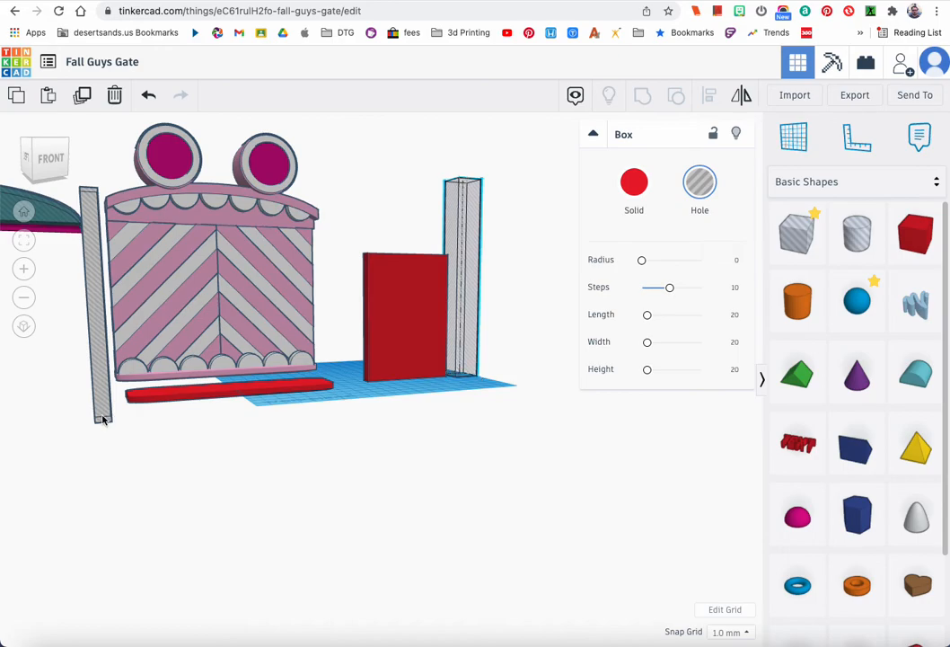
pyautogui.click(103, 417)
pyautogui.moveTo(109, 398)
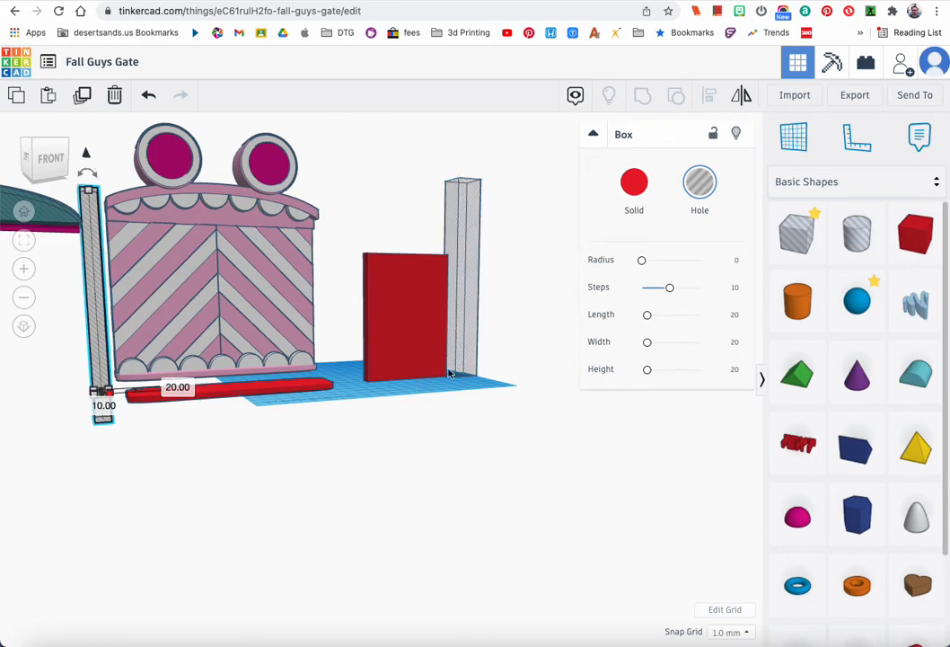
pyautogui.click(466, 303)
pyautogui.click(58, 175)
pyautogui.click(466, 378)
pyautogui.write('10')
pyautogui.press('Return')
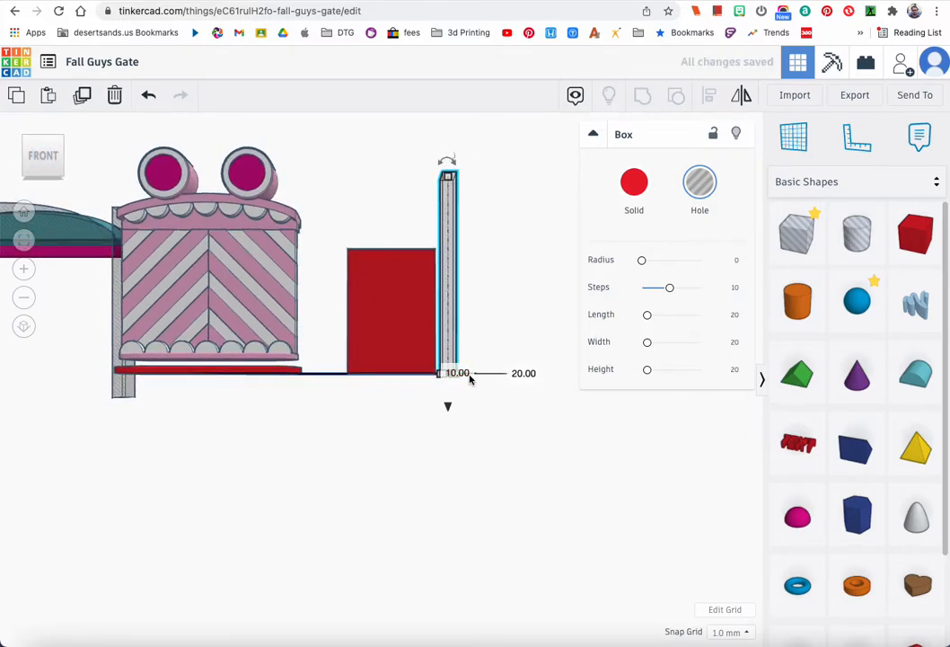
# - Tilt the tall hole bar 45° toward the red panel and lower it 31.9 mm to cross the panel's upper corner
pyautogui.click(24, 240)
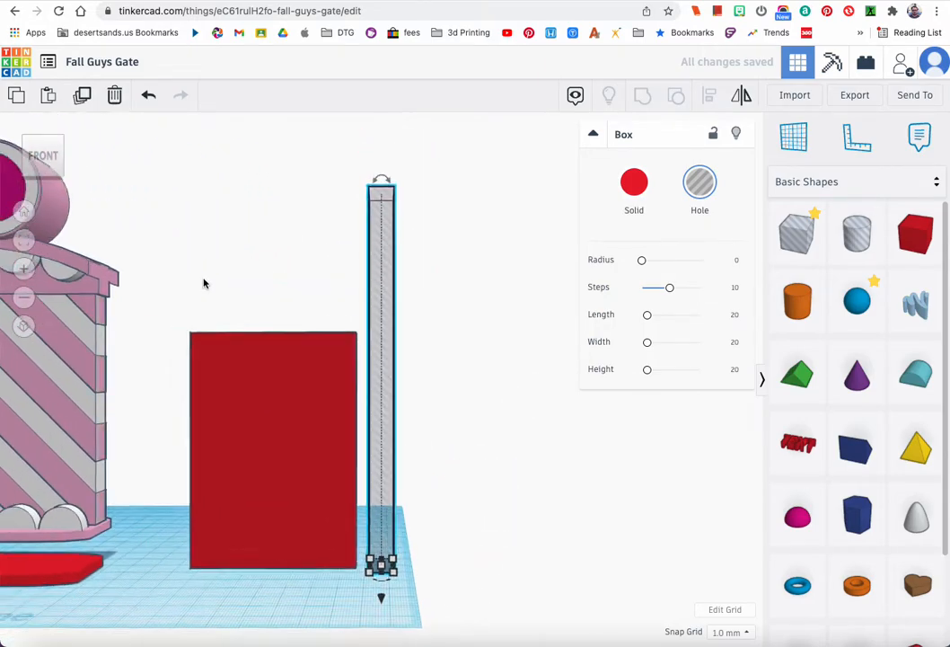
pyautogui.moveTo(328, 178); pyautogui.dragTo(417, 233)
pyautogui.moveTo(390, 182); pyautogui.dragTo(289, 286)
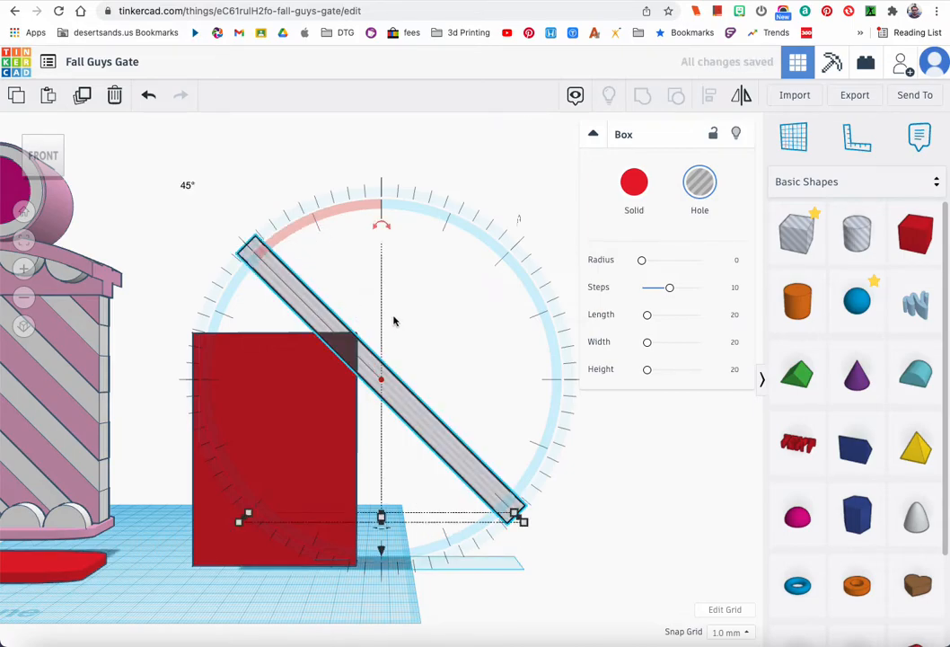
pyautogui.moveTo(381, 553); pyautogui.dragTo(398, 629)
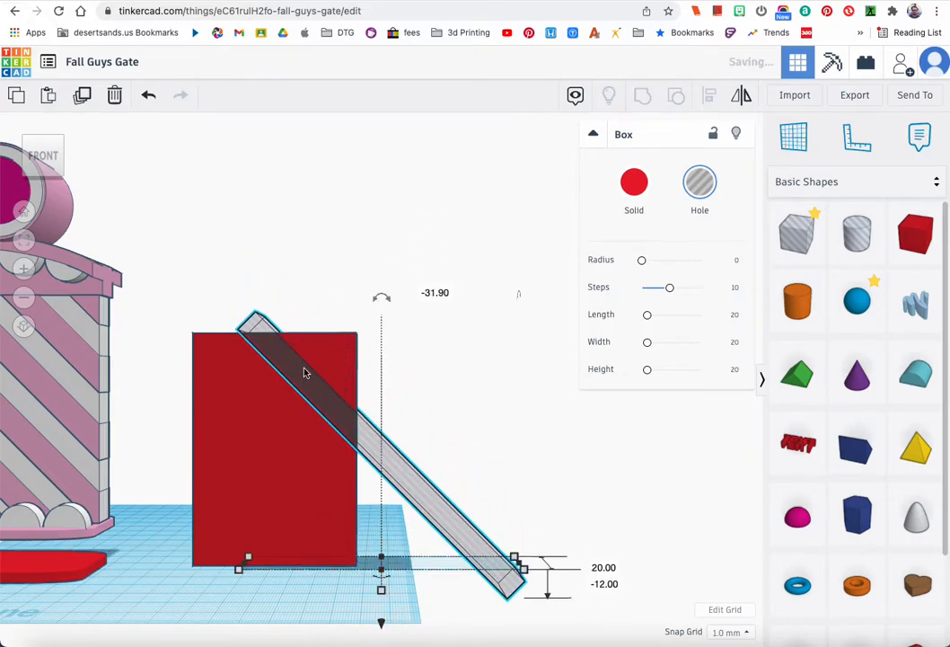
# - Examine how the tilted hole bar crosses the red panel's top edge and side
pyautogui.keyDown('shift'); pyautogui.click(254, 338); pyautogui.keyUp('shift')
pyautogui.click(24, 240)
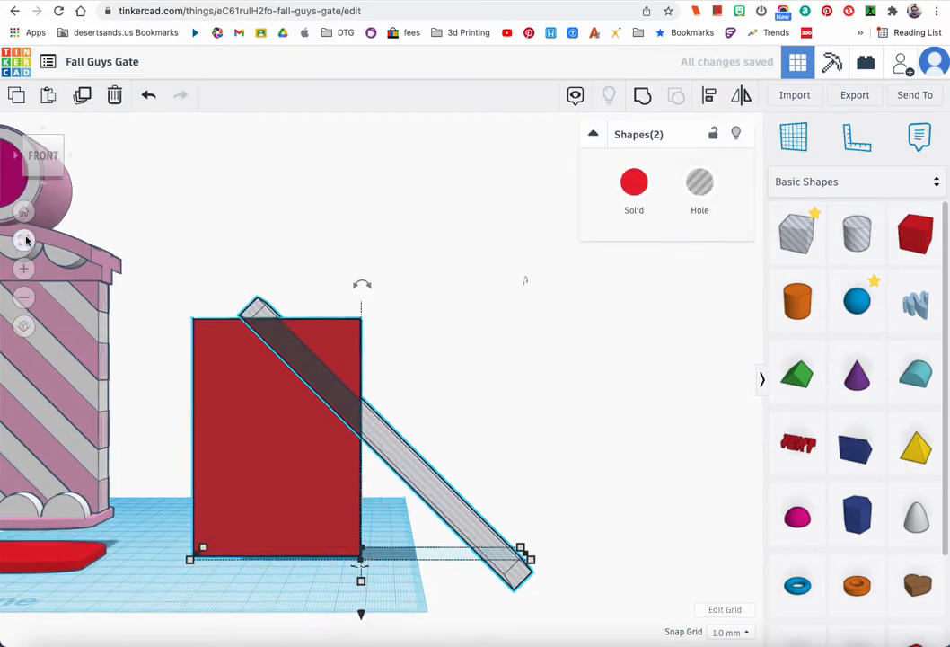
pyautogui.scroll(-3, 244, 311)
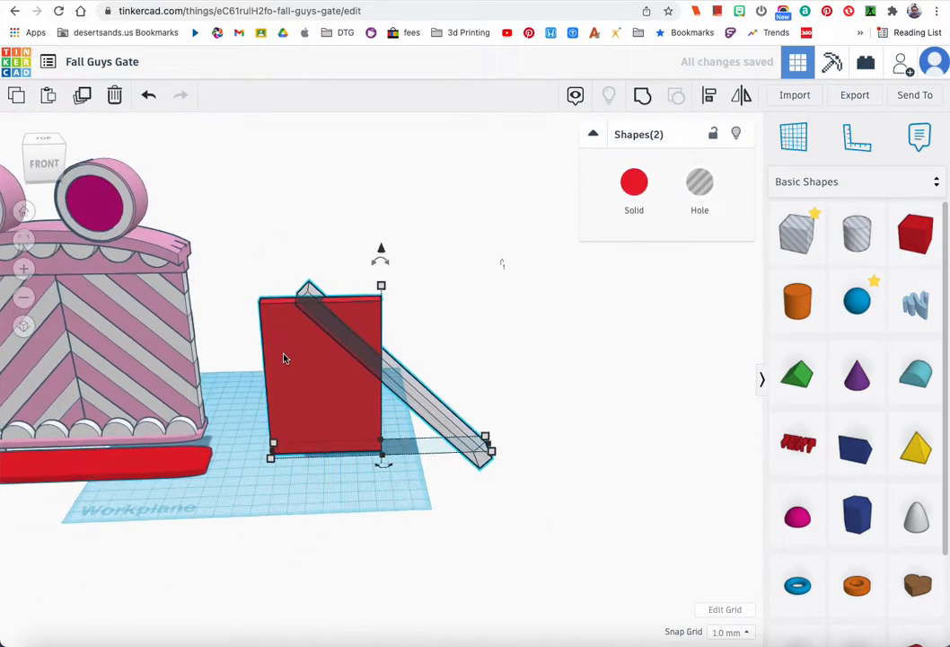
pyautogui.scroll(5, 284, 354)
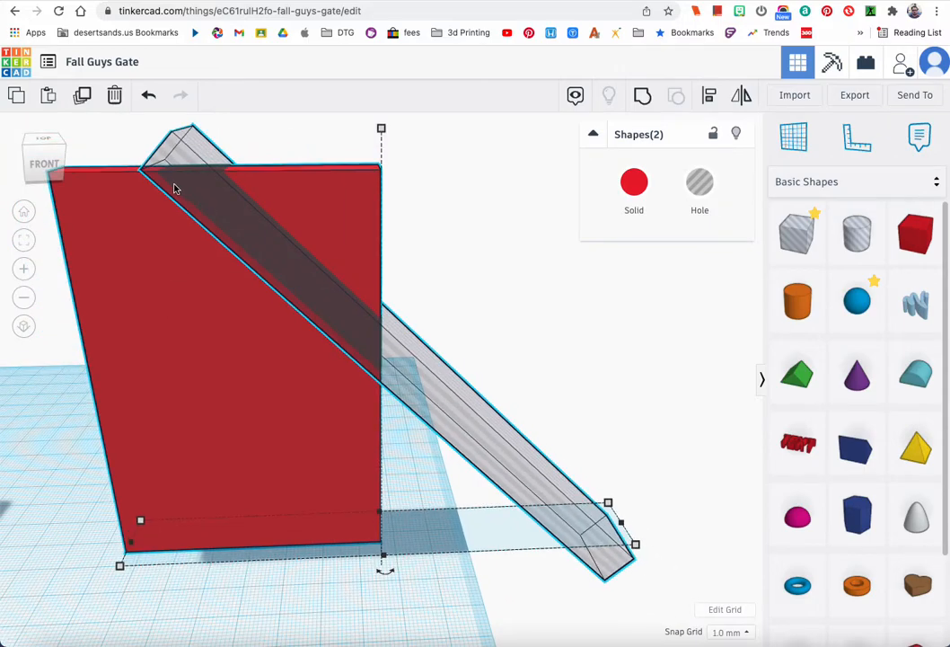
pyautogui.moveTo(169, 184); pyautogui.dragTo(193, 178, button='right')
pyautogui.moveTo(211, 175); pyautogui.dragTo(209, 168, button='right')
pyautogui.moveTo(375, 339); pyautogui.dragTo(379, 351, button='right')
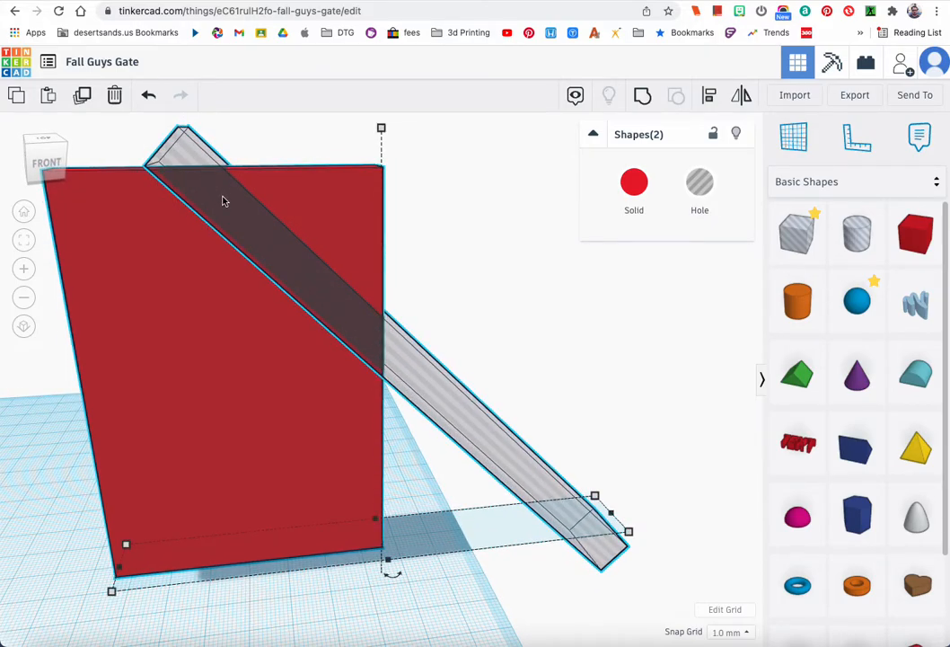
pyautogui.scroll(-2, 390, 369)
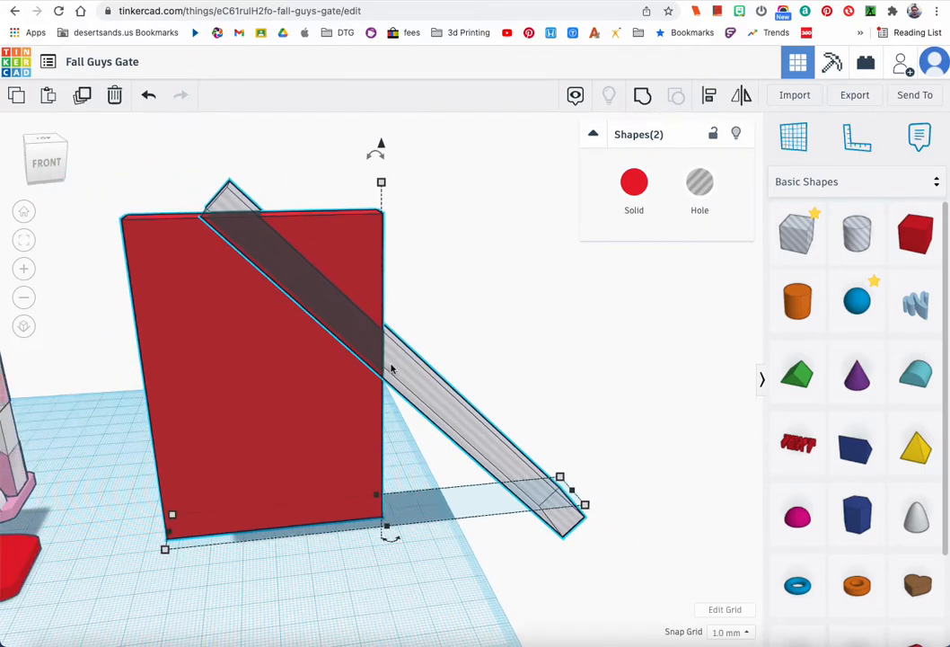
pyautogui.moveTo(379, 147); pyautogui.dragTo(379, 148)
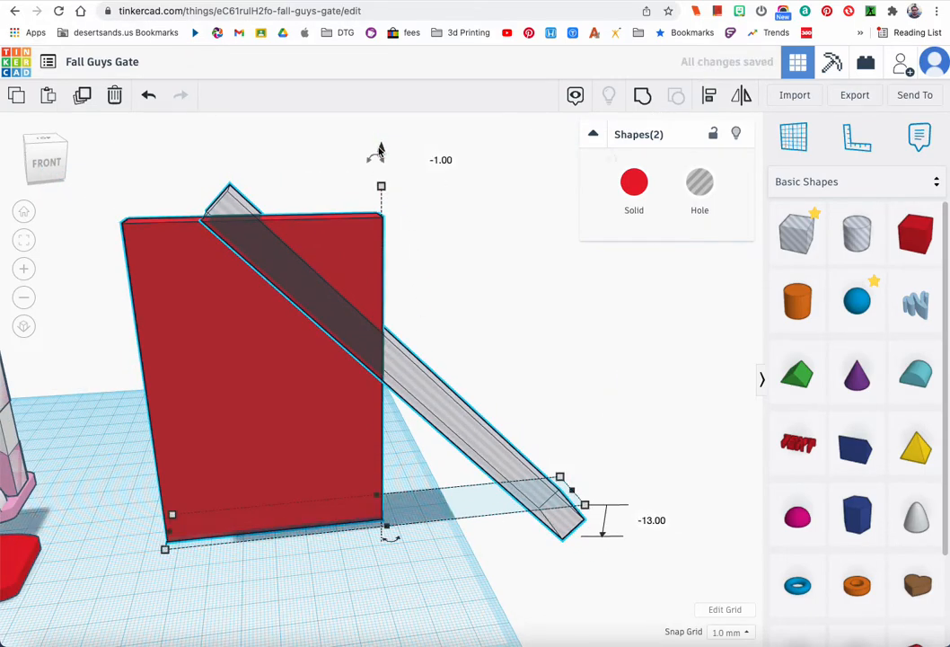
pyautogui.click(150, 95)
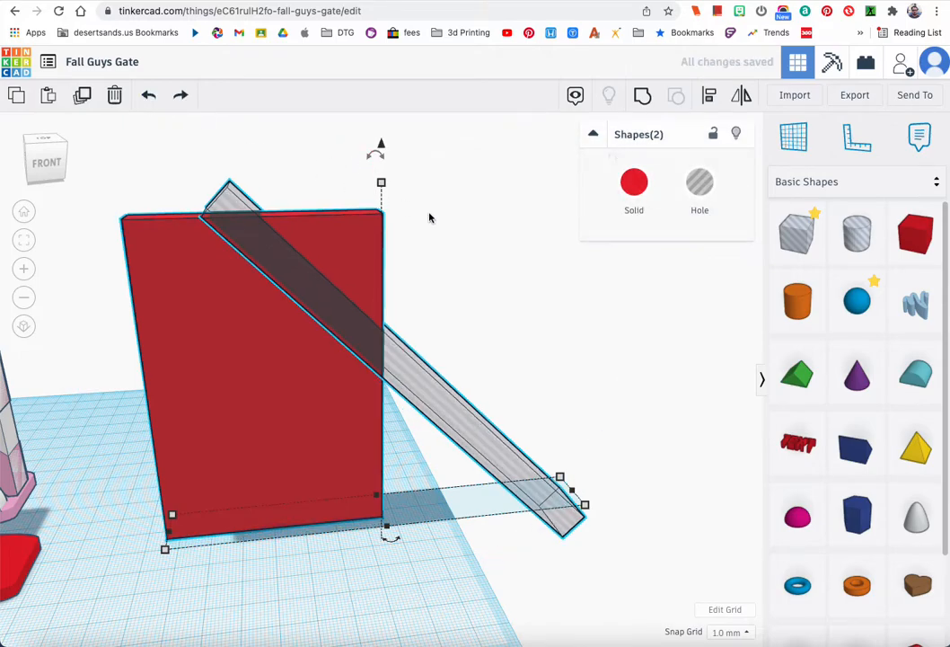
pyautogui.click(428, 214)
# - Lower the tilted hole bar slightly on its own and shift it right, toward the red panel's upper right corner
pyautogui.click(305, 296)
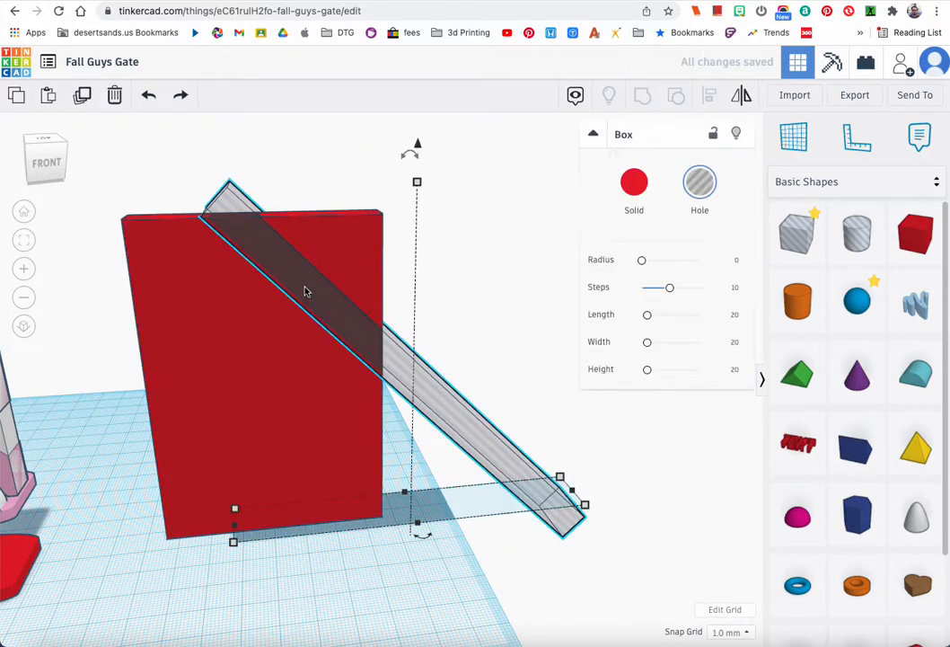
pyautogui.moveTo(418, 143); pyautogui.dragTo(419, 146)
pyautogui.moveTo(282, 224); pyautogui.dragTo(229, 186, button='right')
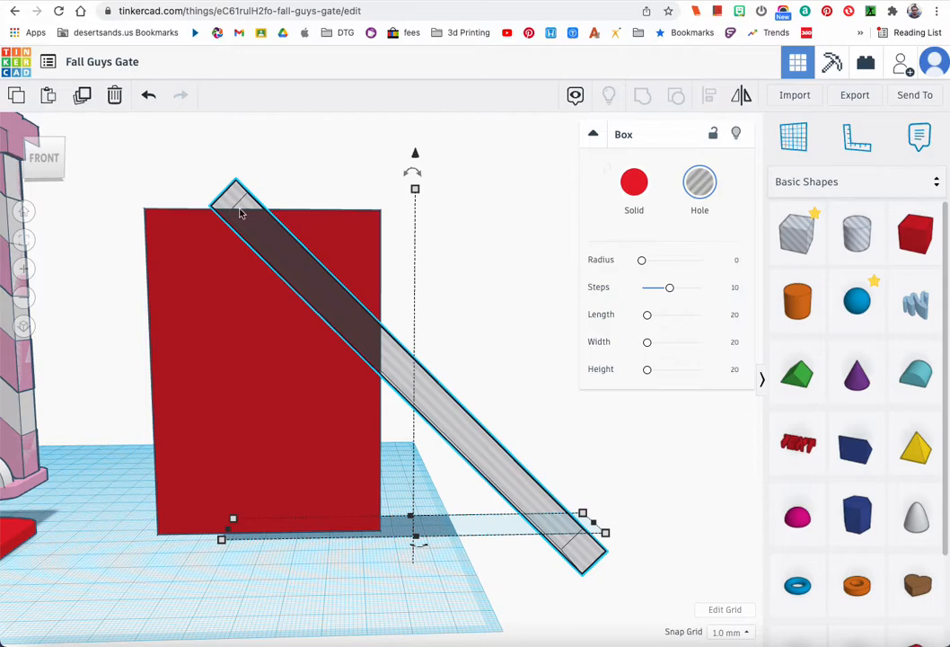
pyautogui.press('Right')
pyautogui.press('Right')
pyautogui.press('Right')
pyautogui.press('Right')
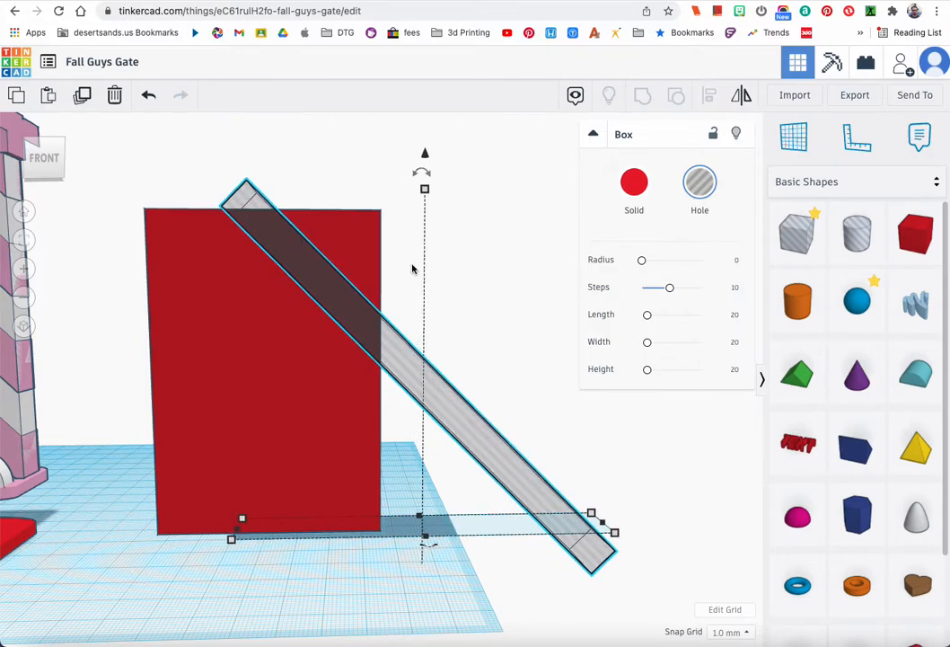
pyautogui.press('Right')
pyautogui.press('Right')
pyautogui.press('Right')
pyautogui.press('Right')
pyautogui.press('Right')
pyautogui.press('Right')
pyautogui.press('Right')
pyautogui.press('Right')
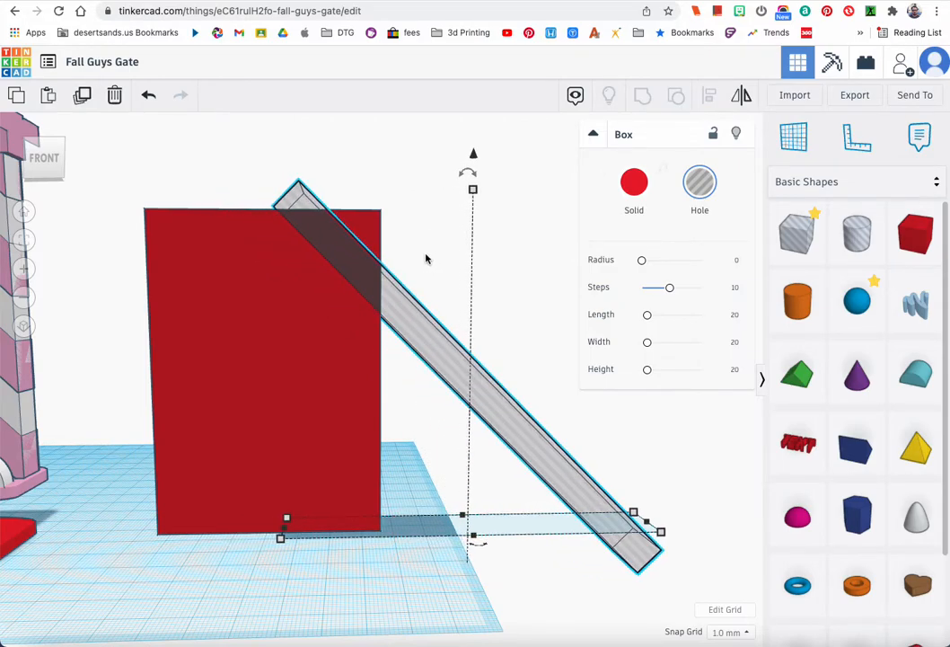
# - Set the snap grid to 5 mm, then duplicate the tilted hole bar with the copy shifted 25 mm left
pyautogui.scroll(-3, 154, 271)
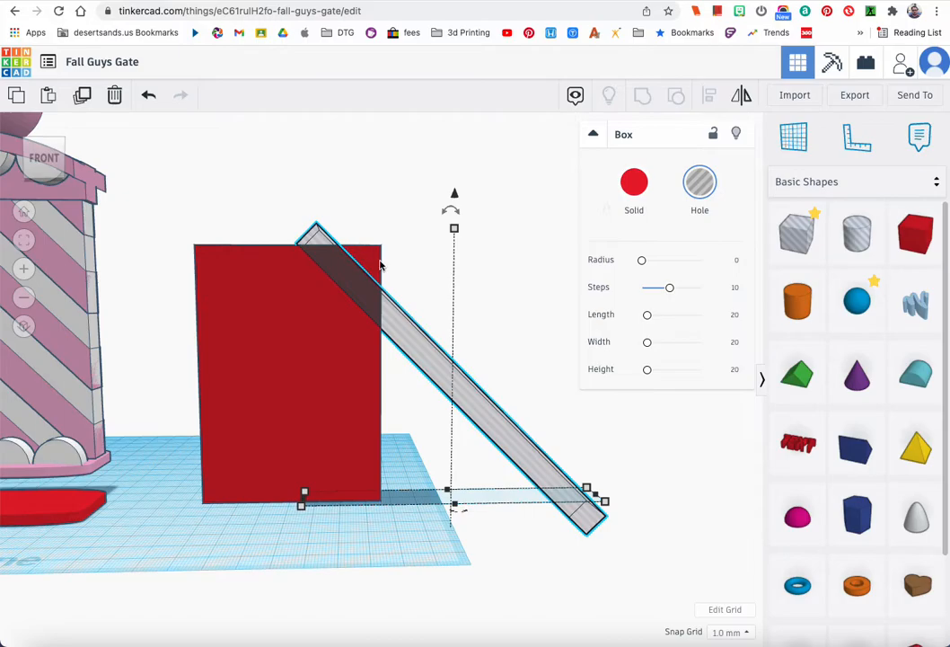
pyautogui.moveTo(383, 274); pyautogui.dragTo(400, 316, button='right')
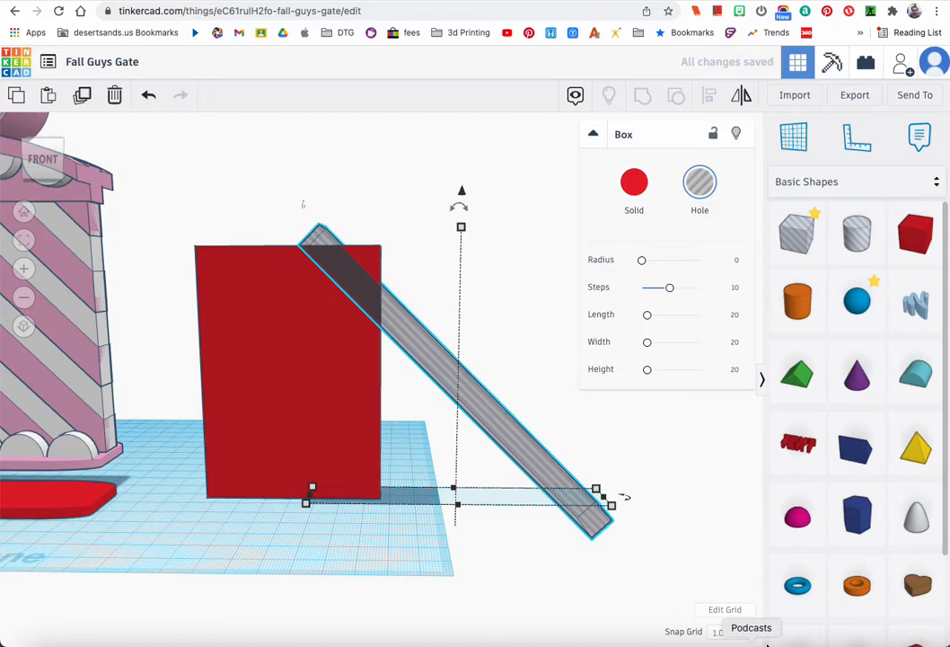
pyautogui.click(726, 631)
pyautogui.click(726, 605)
pyautogui.press('Left')
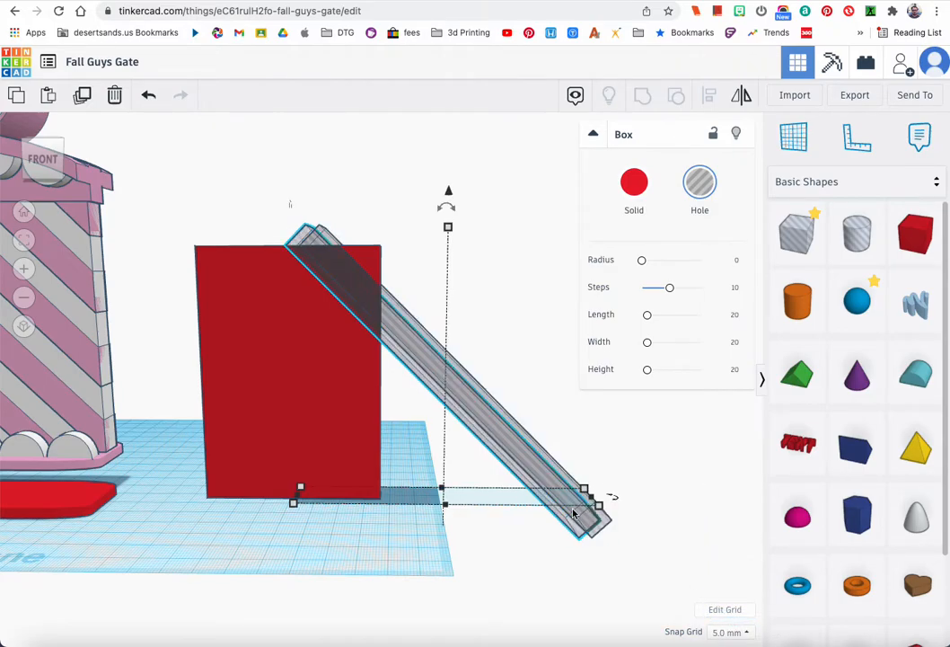
pyautogui.press('Left')
pyautogui.press('Left')
pyautogui.press('Left')
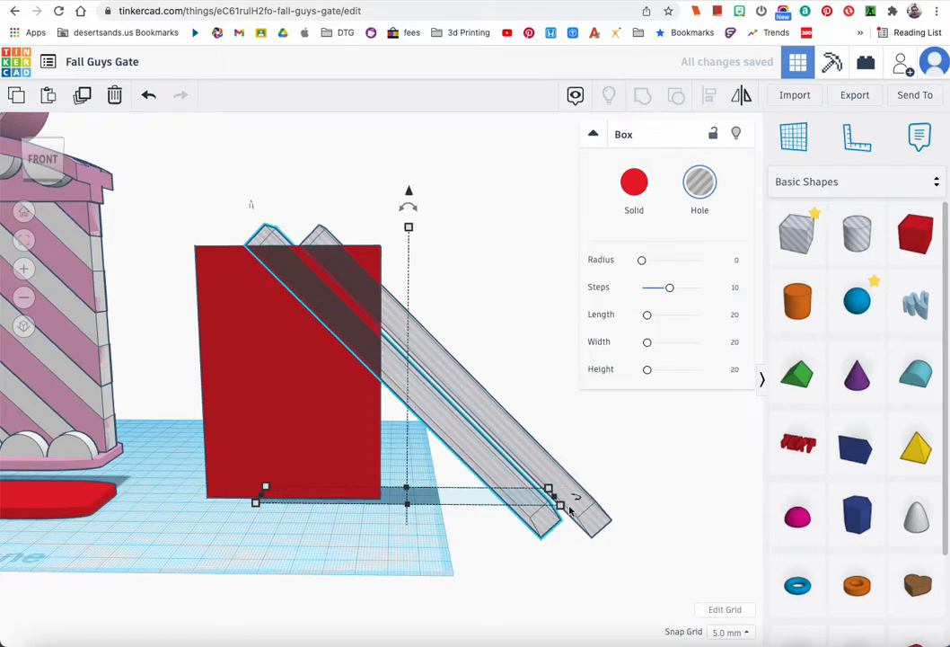
pyautogui.press('Left')
pyautogui.moveTo(547, 499); pyautogui.dragTo(434, 460, button='right')
pyautogui.click(487, 424)
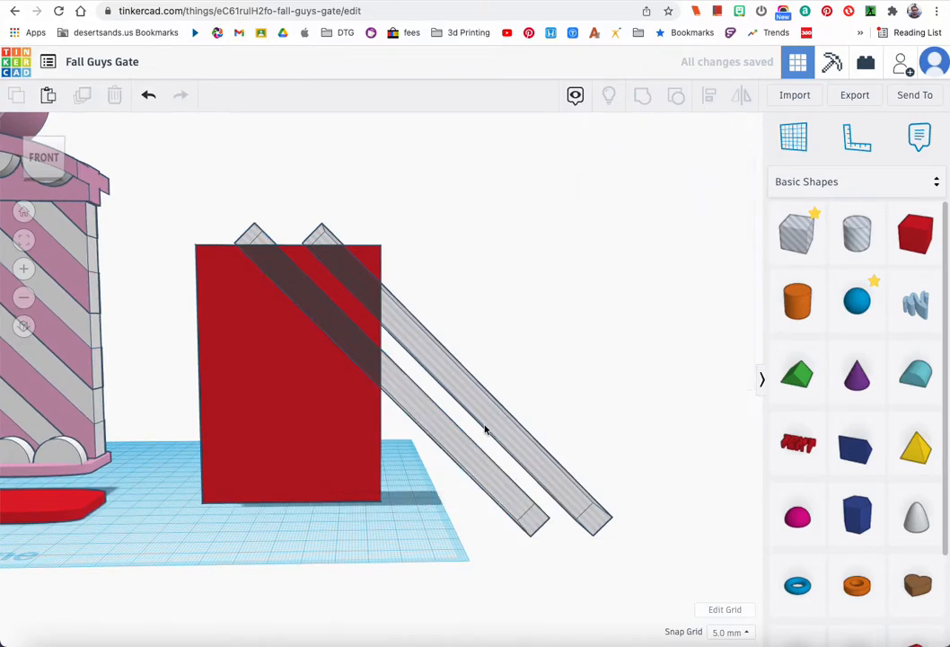
# - Duplicate the second tilted bar 25 mm further left and repeat that offset duplication twice more across the panel
pyautogui.click(463, 445)
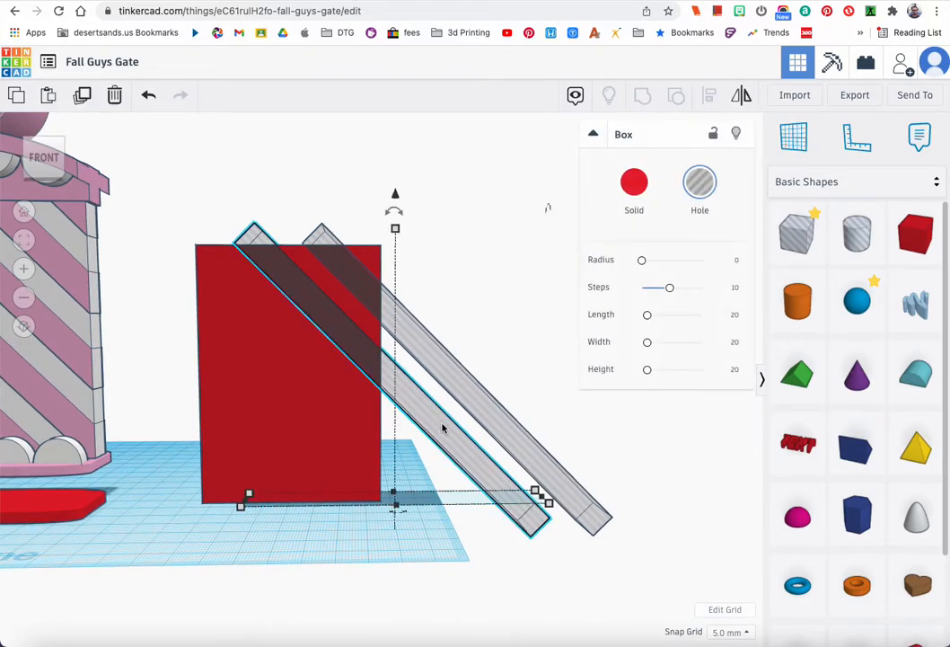
pyautogui.click(82, 97)
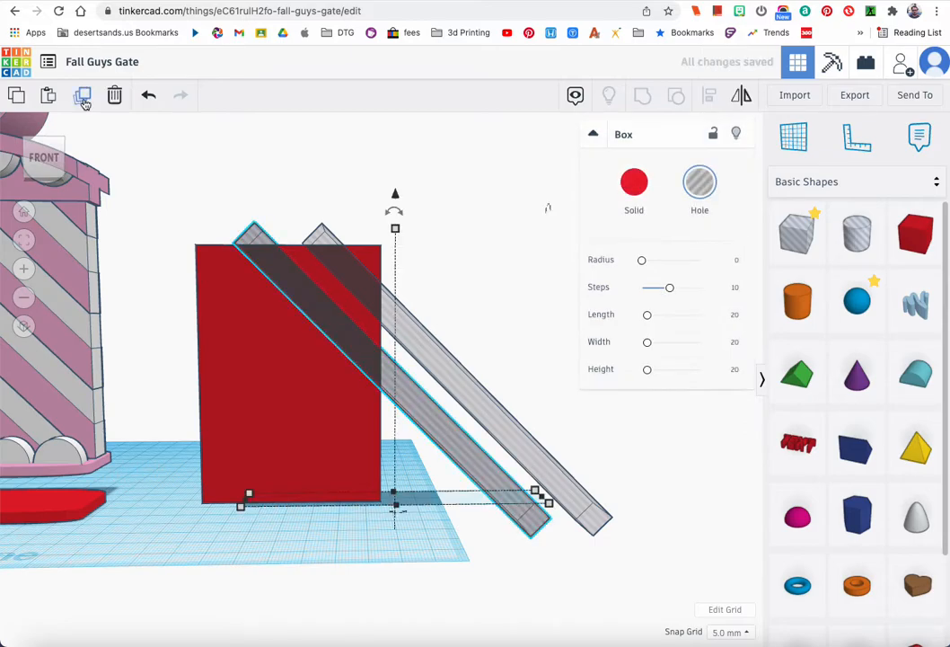
pyautogui.press('Left')
pyautogui.press('Left')
pyautogui.press('Left')
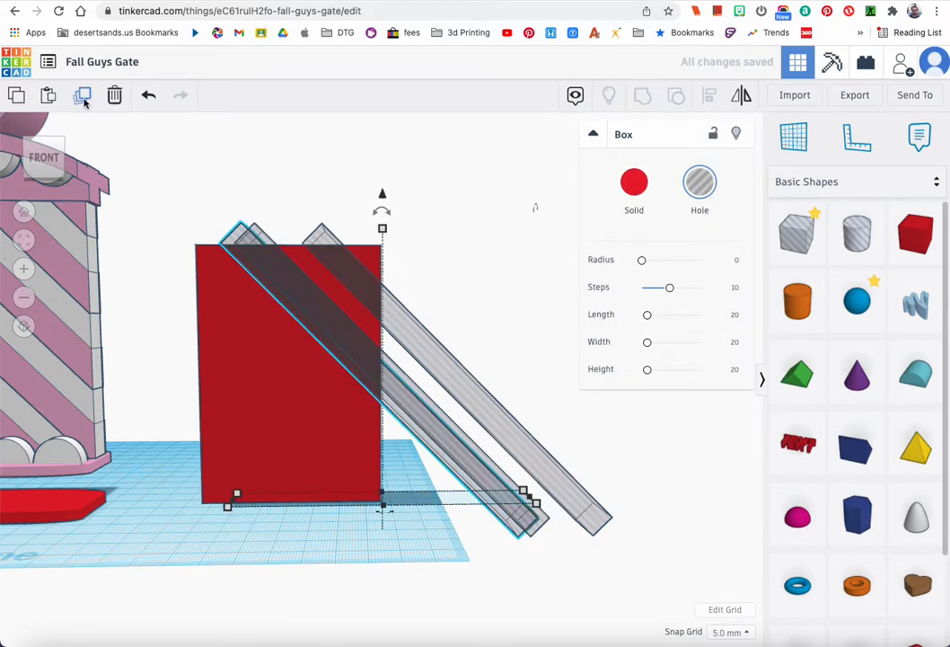
pyautogui.press('Left')
pyautogui.press('Left')
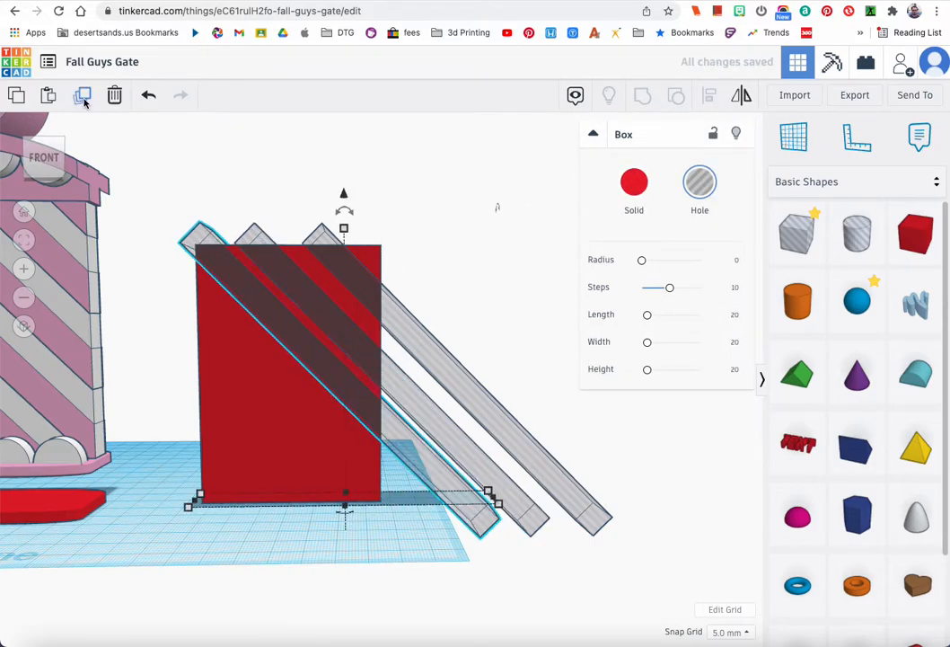
pyautogui.click(81, 97)
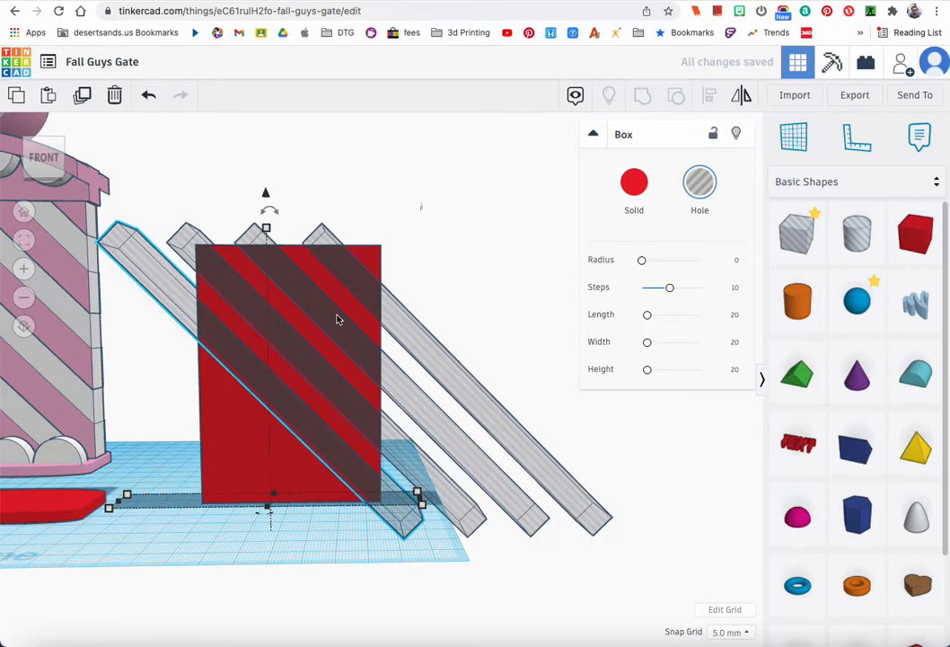
pyautogui.click(83, 97)
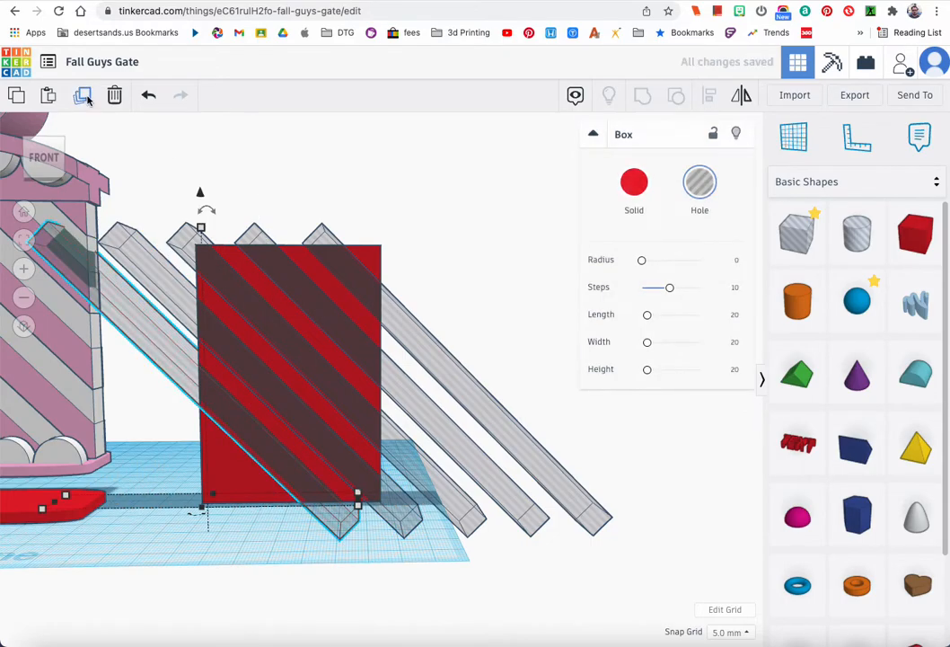
# - Duplicate the tilted hole bar once more, then group all six bars with the red panel to cut the diagonal stripes
pyautogui.click(87, 98)
pyautogui.moveTo(208, 273)
pyautogui.mouseDown(button='right')
pyautogui.moveTo(230, 232)
pyautogui.moveTo(245, 244)
pyautogui.moveTo(198, 307)
pyautogui.moveTo(195, 297)
pyautogui.moveTo(301, 256)
pyautogui.moveTo(265, 296)
pyautogui.moveTo(223, 277)
pyautogui.mouseUp(button='right')
pyautogui.moveTo(176, 189); pyautogui.dragTo(429, 471)
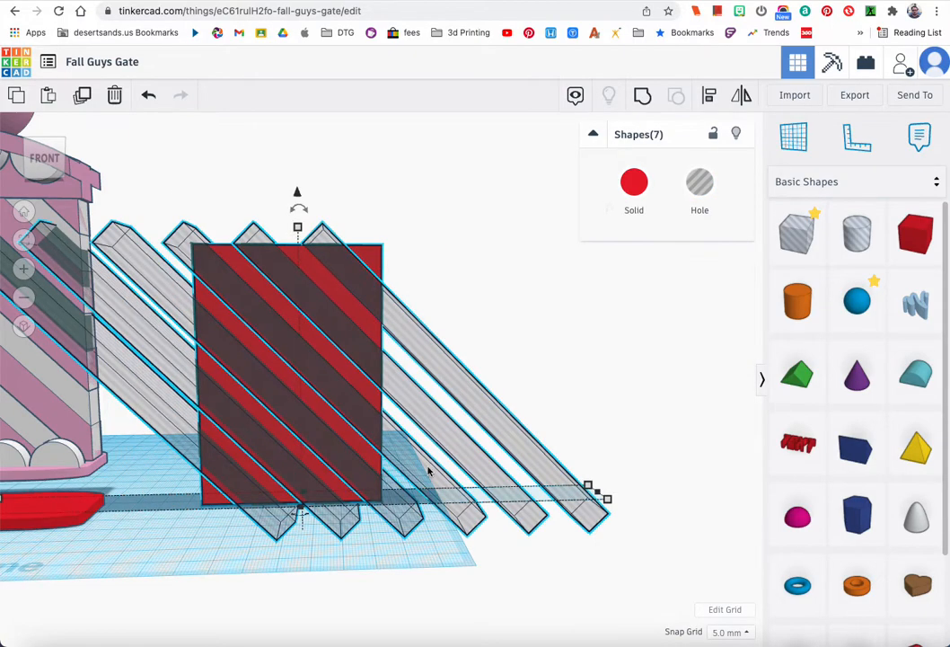
pyautogui.click(642, 96)
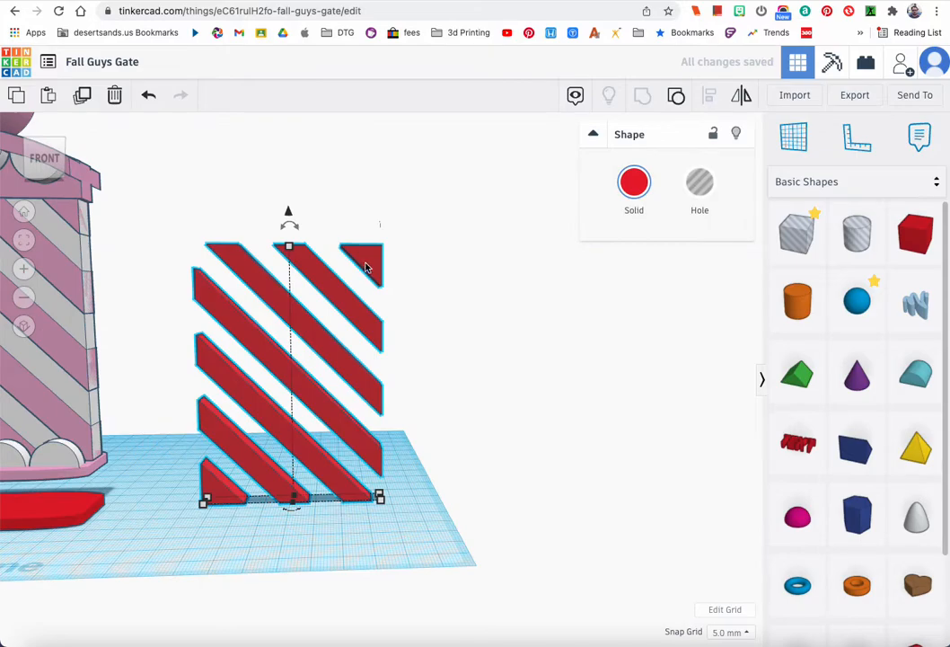
# - Change the striped panel's solid color to light pink
pyautogui.moveTo(368, 265); pyautogui.dragTo(350, 276, button='right')
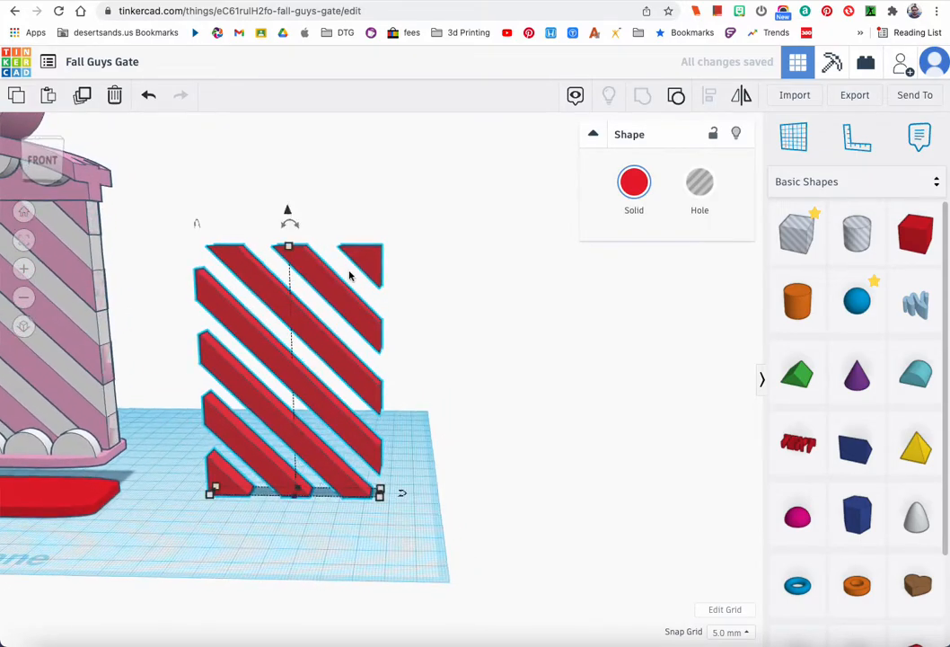
pyautogui.click(634, 182)
pyautogui.click(816, 284)
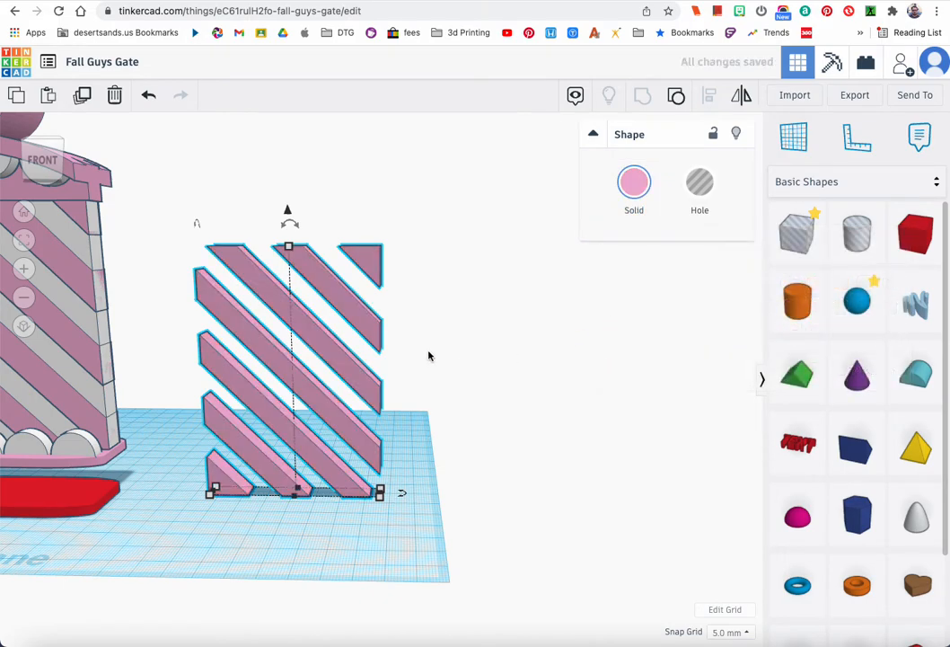
pyautogui.click(409, 388)
pyautogui.click(352, 377)
pyautogui.click(79, 96)
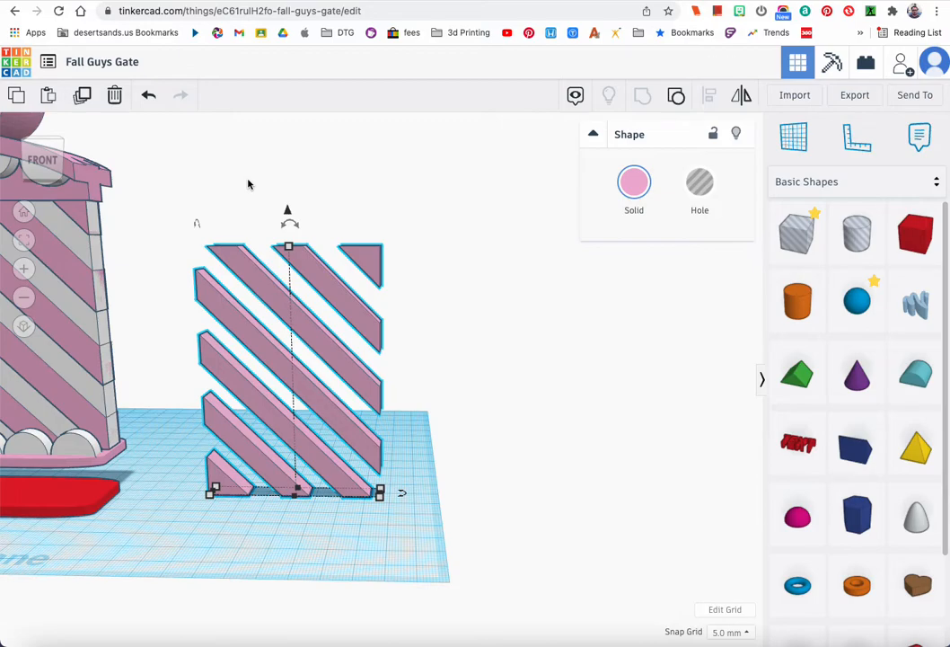
pyautogui.press('super+z')
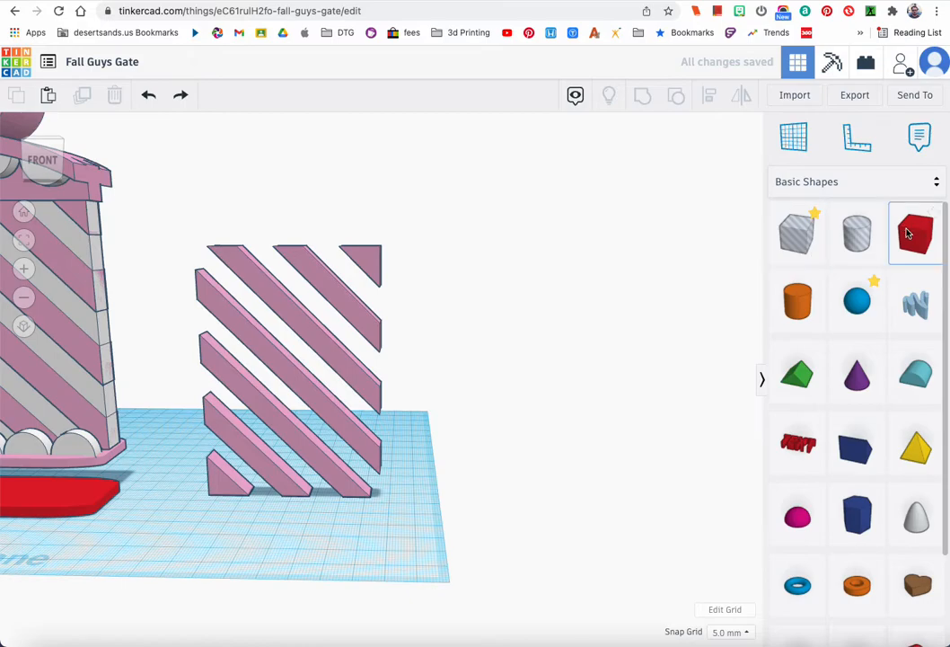
# - Place a box beside the striped panel and set its base to the panel's size, 70 mm wide and 9 mm deep
pyautogui.moveTo(915, 233); pyautogui.dragTo(416, 493)
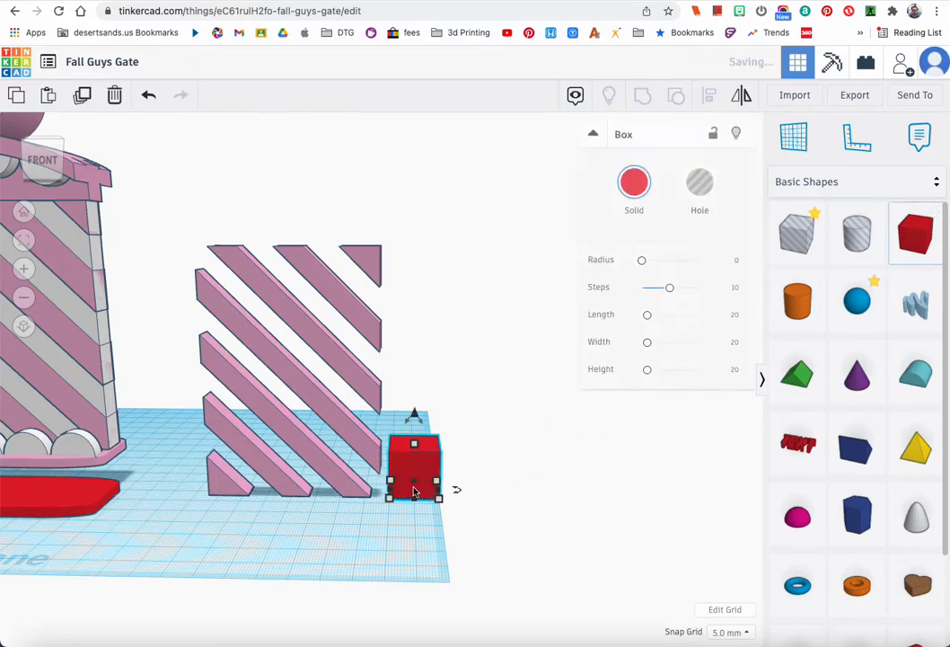
pyautogui.click(350, 481)
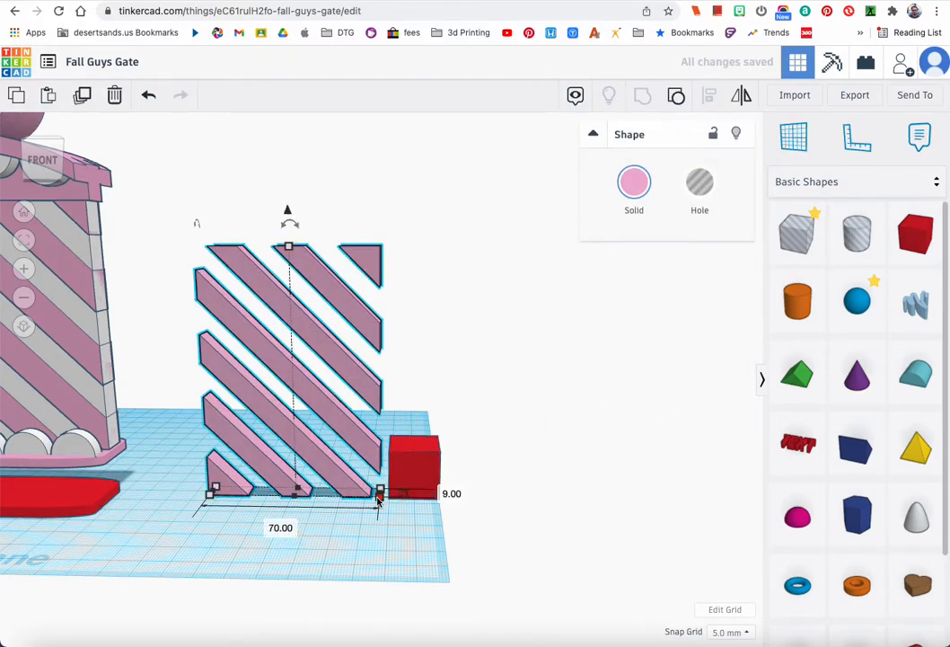
pyautogui.click(406, 483)
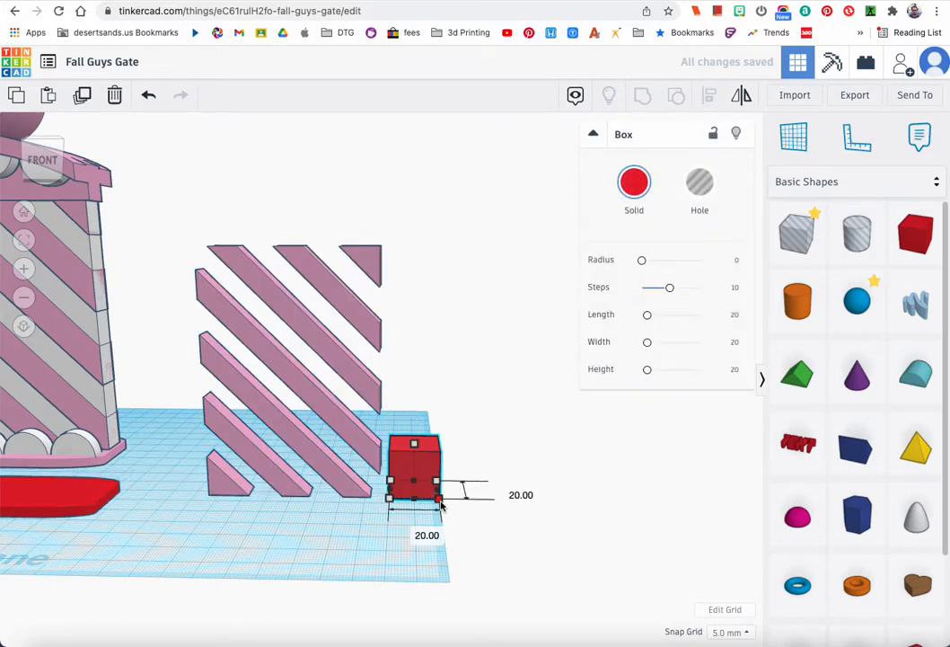
pyautogui.click(417, 529)
pyautogui.write('70')
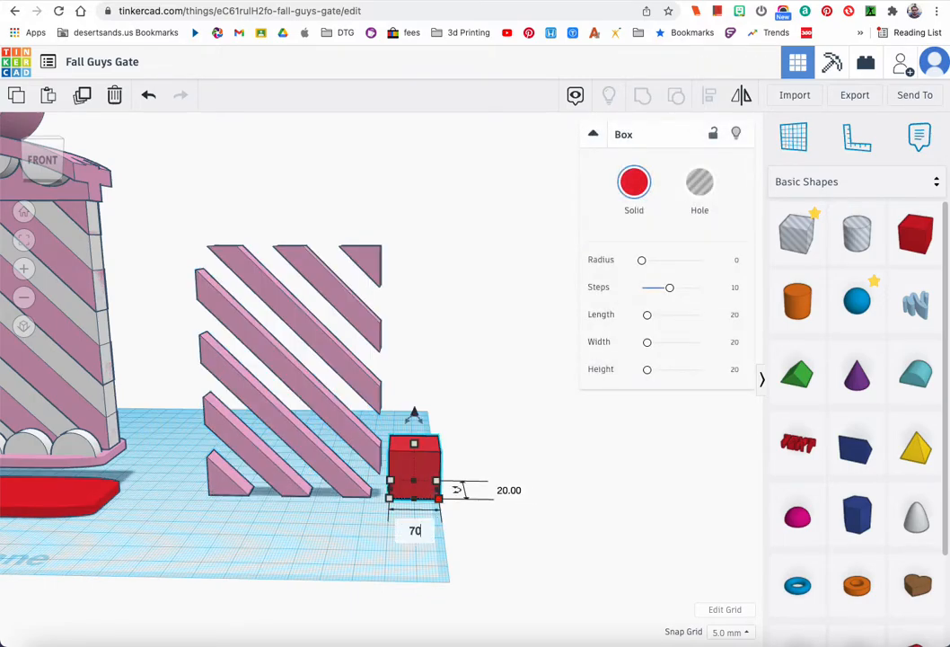
pyautogui.press('Return')
pyautogui.click(630, 491)
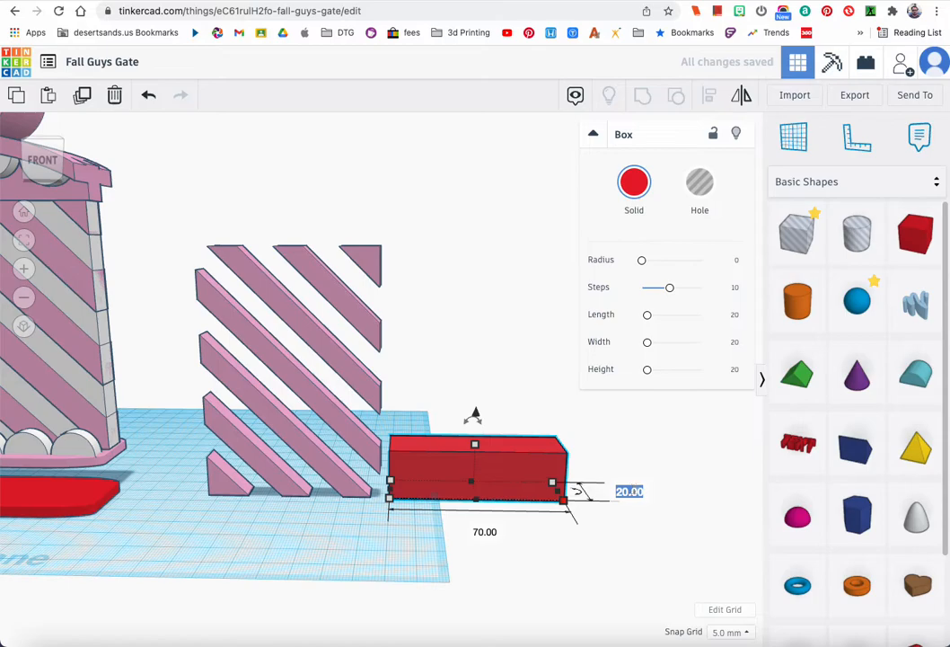
pyautogui.write('9')
pyautogui.press('Return')
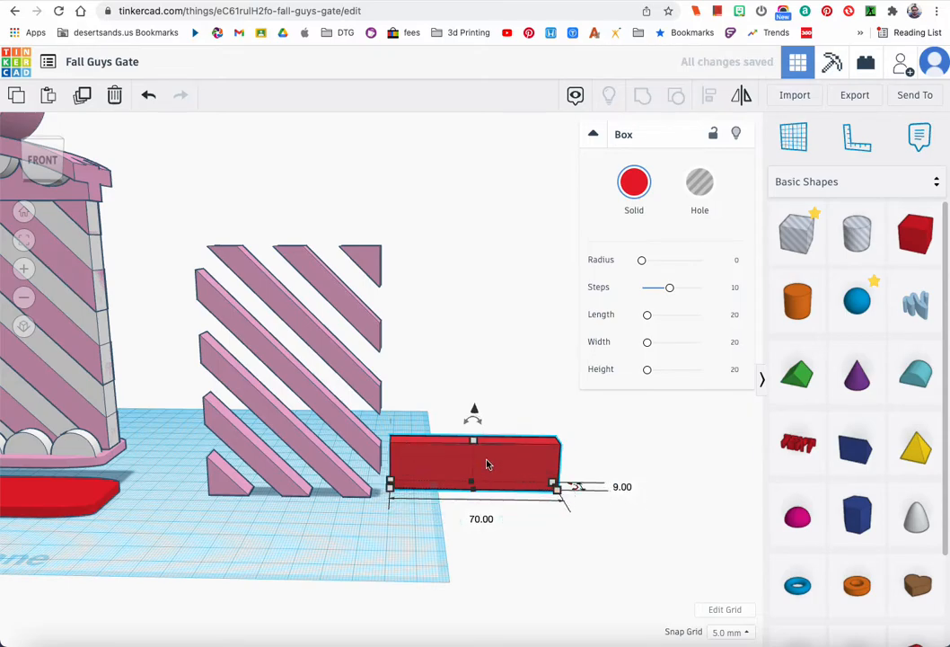
# - Set the new box's height to 100 mm and color it white
pyautogui.click(539, 467)
pyautogui.write('100')
pyautogui.press('Return')
pyautogui.click(634, 207)
pyautogui.click(862, 283)
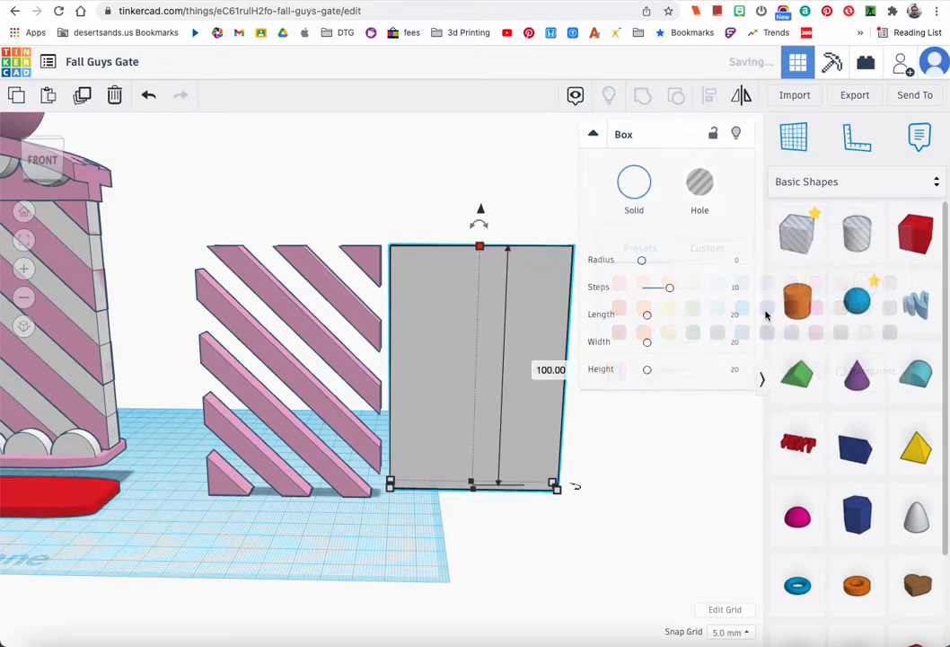
pyautogui.moveTo(258, 216); pyautogui.dragTo(474, 334)
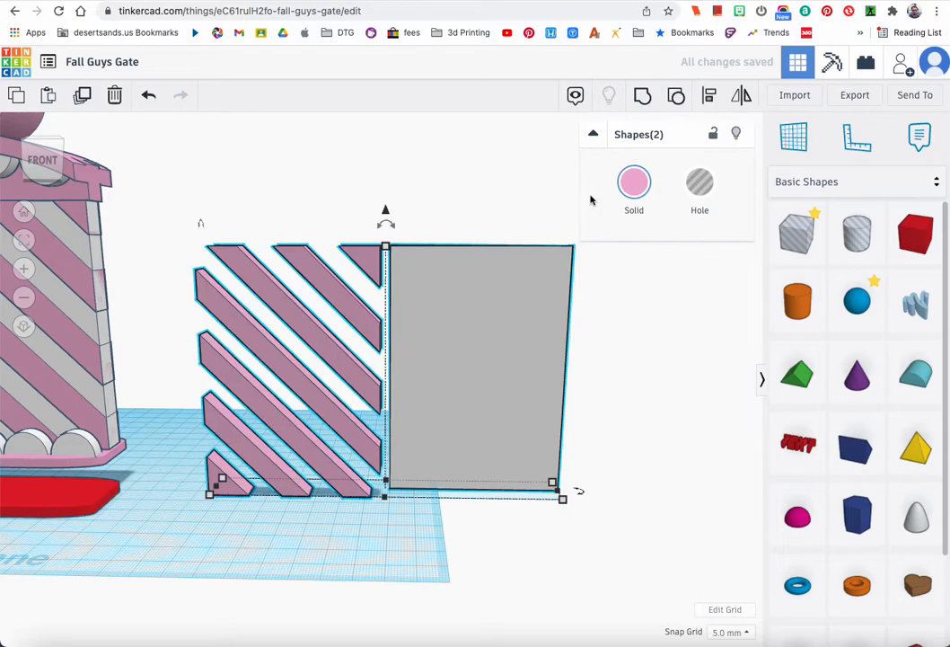
pyautogui.click(646, 101)
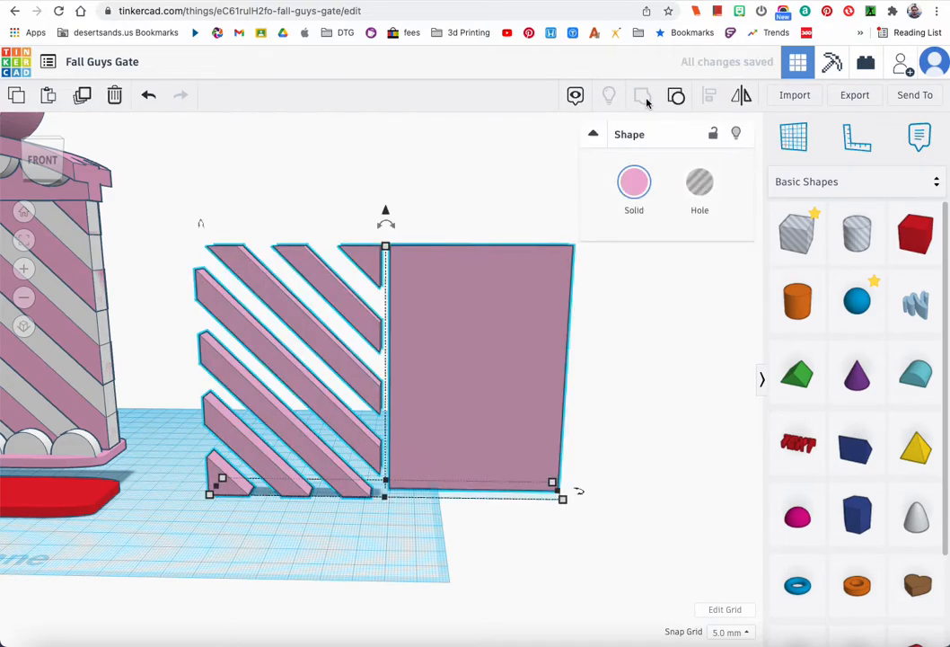
pyautogui.hotkey('ctrl', 'z')
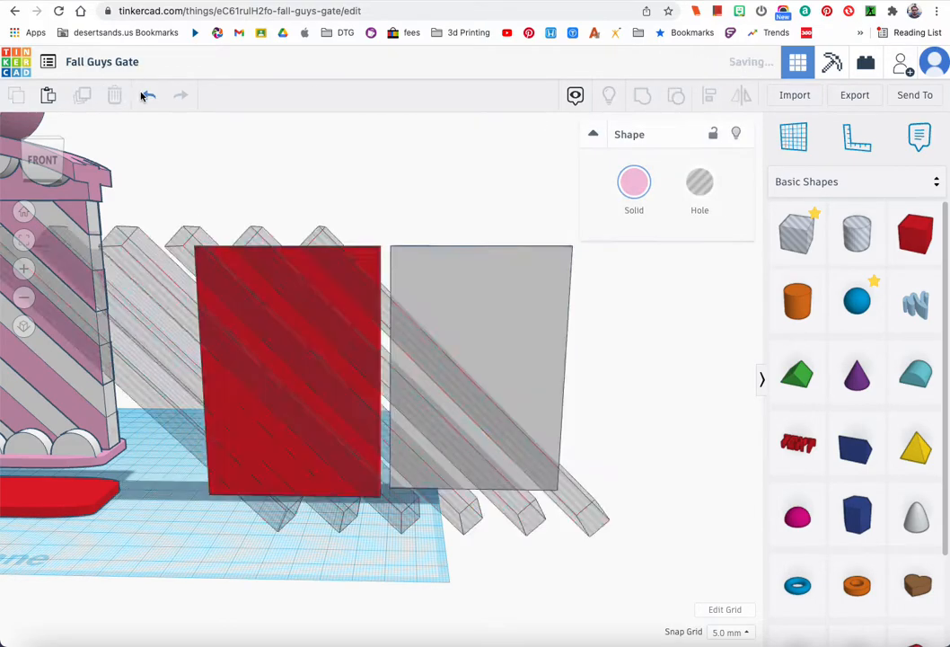
# - Align the white box and the pink striped panel in width and depth so the two shapes overlap completely
pyautogui.moveTo(434, 288); pyautogui.dragTo(449, 305)
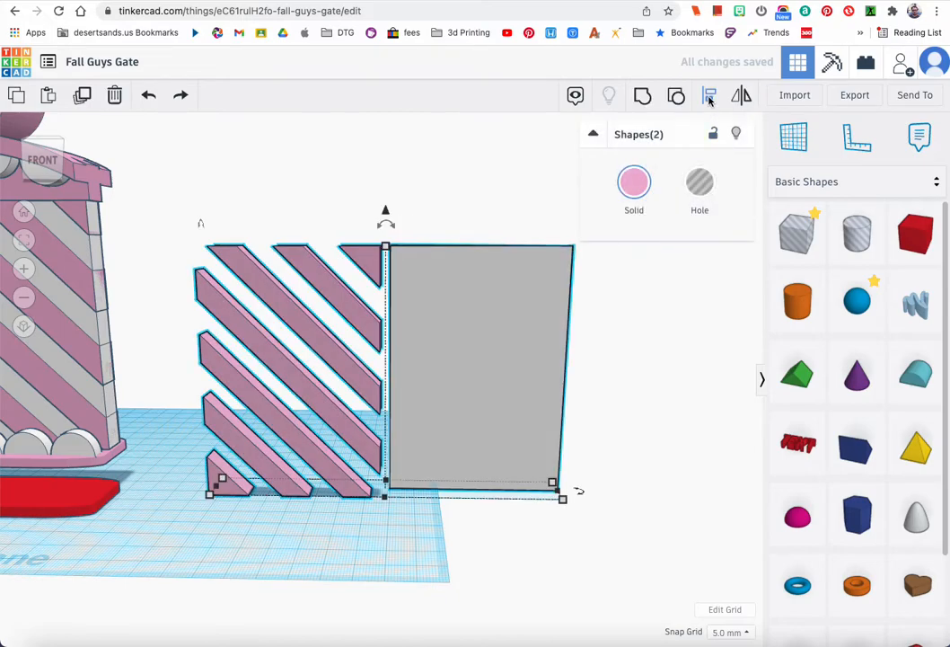
pyautogui.click(385, 505)
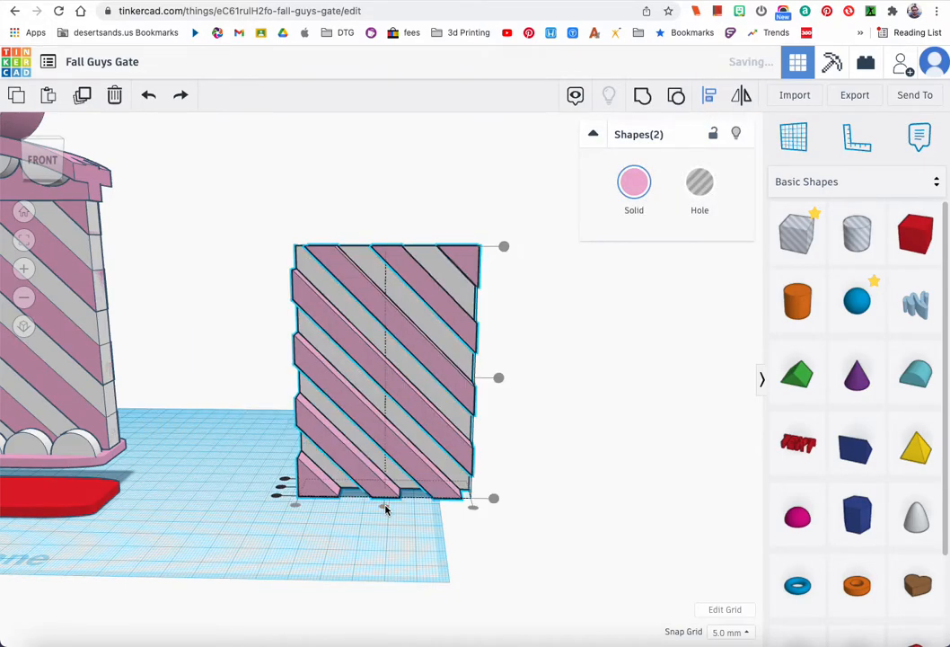
pyautogui.moveTo(391, 496); pyautogui.dragTo(180, 486, button='right')
pyautogui.moveTo(399, 542); pyautogui.dragTo(520, 432, button='right')
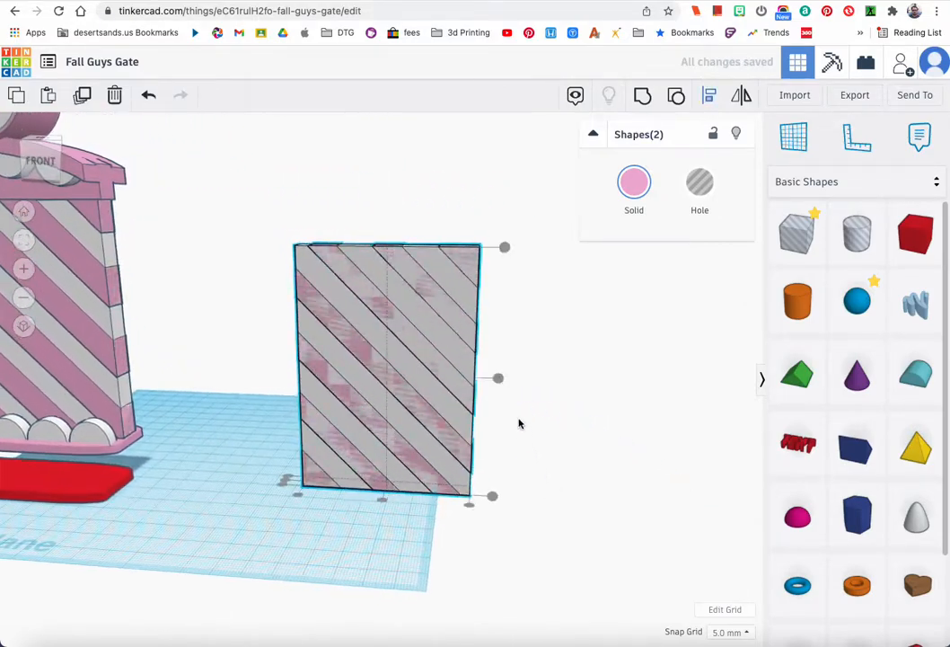
pyautogui.moveTo(466, 469)
pyautogui.mouseDown(button='right')
pyautogui.moveTo(526, 482)
pyautogui.moveTo(491, 447)
pyautogui.moveTo(369, 443)
pyautogui.moveTo(455, 476)
pyautogui.moveTo(532, 469)
pyautogui.moveTo(407, 476)
pyautogui.moveTo(397, 476)
pyautogui.moveTo(509, 475)
pyautogui.moveTo(557, 463)
pyautogui.moveTo(446, 475)
pyautogui.moveTo(465, 476)
pyautogui.moveTo(411, 471)
pyautogui.moveTo(483, 473)
pyautogui.moveTo(461, 485)
pyautogui.moveTo(435, 483)
pyautogui.moveTo(477, 467)
pyautogui.mouseUp(button='right')
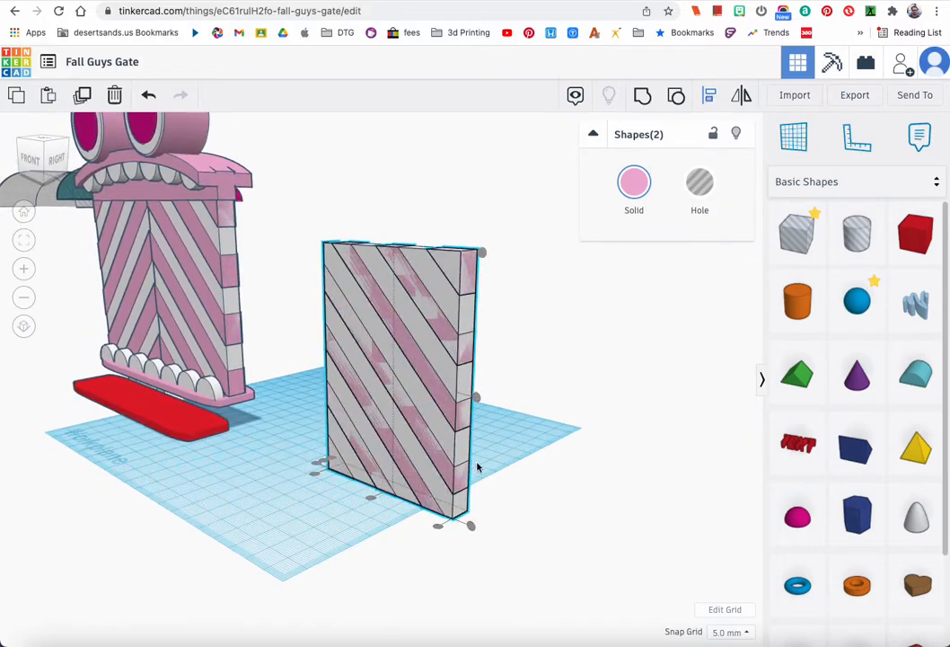
pyautogui.click(457, 482)
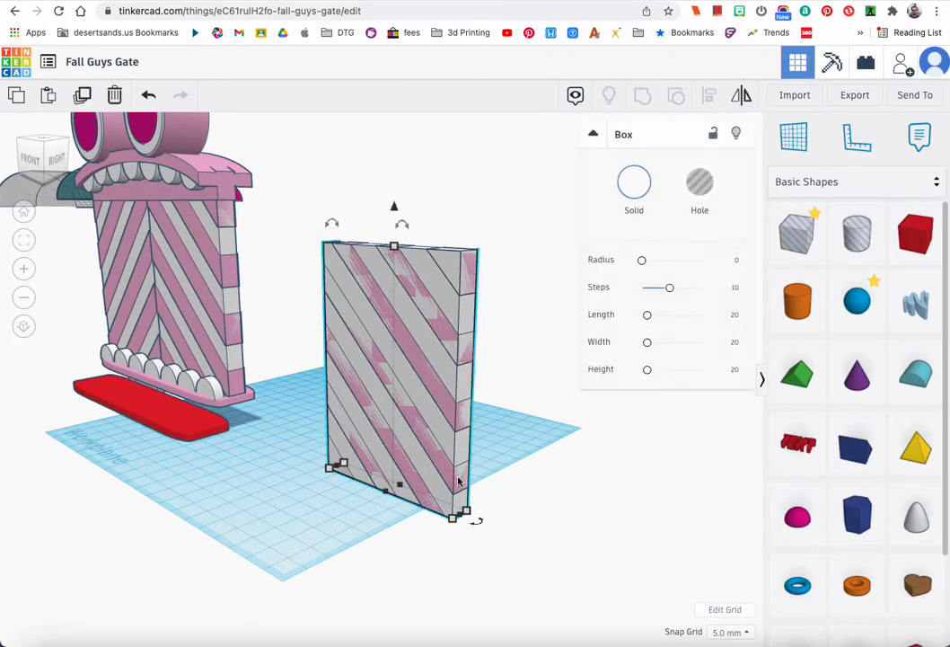
pyautogui.click(508, 469)
pyautogui.click(464, 482)
pyautogui.moveTo(452, 516)
pyautogui.click(513, 539)
pyautogui.press('Return')
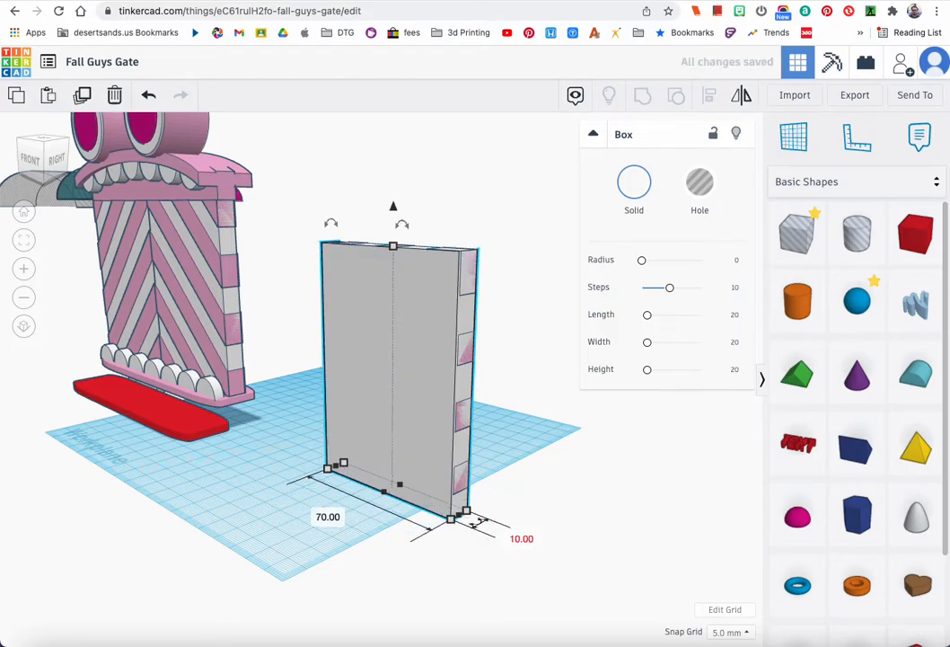
pyautogui.hotkey('ctrl', 'z')
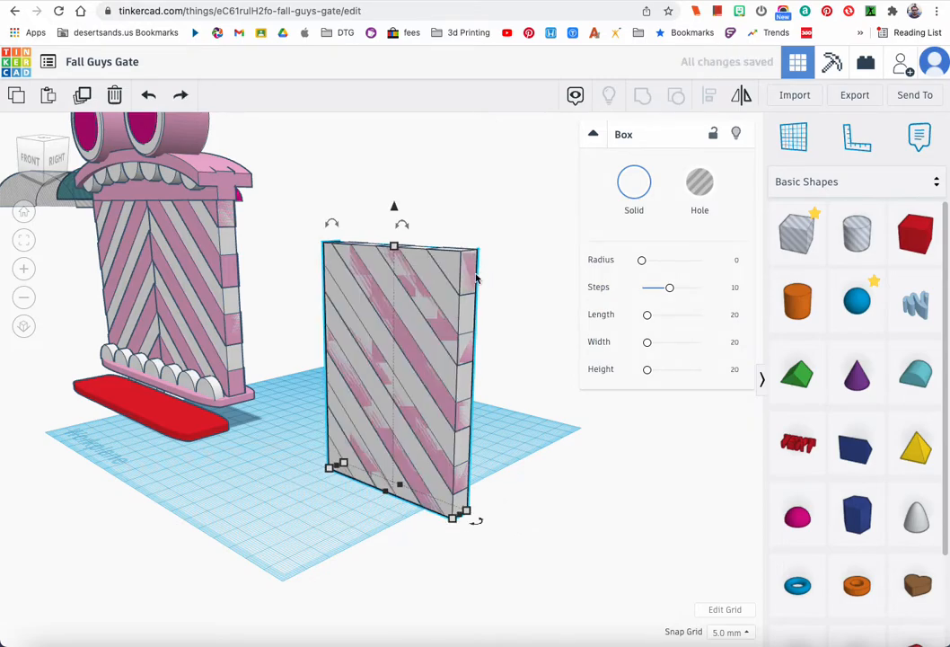
# - Set the white box's depth to 10 mm
pyautogui.moveTo(451, 518)
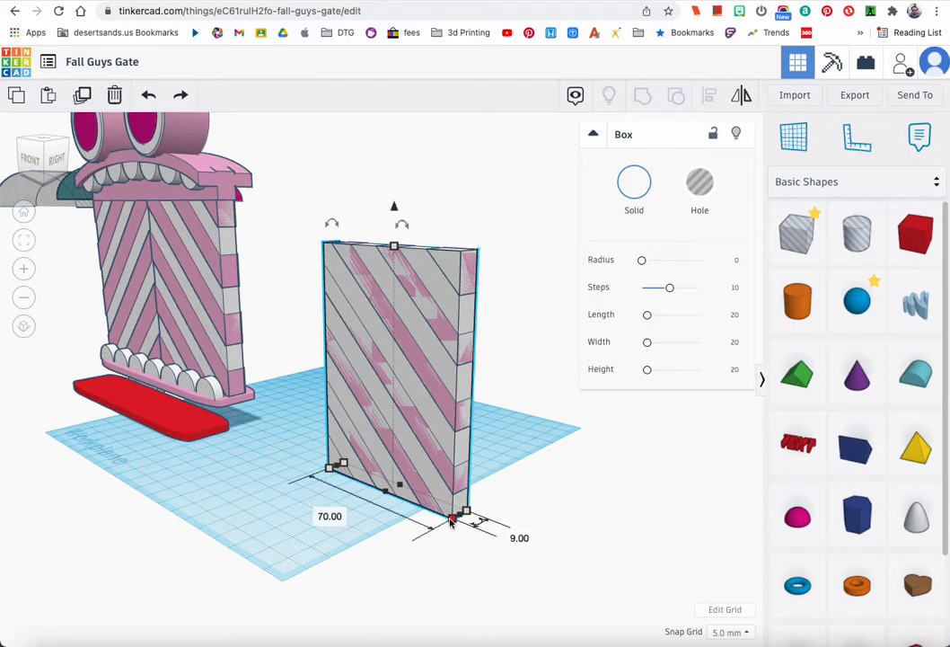
pyautogui.click(521, 540)
pyautogui.write('10')
pyautogui.press('Return')
pyautogui.click(542, 489)
# - Nudge the white box one grid step forward out of the panel and set the pink striped panel's depth to 10 mm
pyautogui.moveTo(540, 490); pyautogui.dragTo(383, 490, button='right')
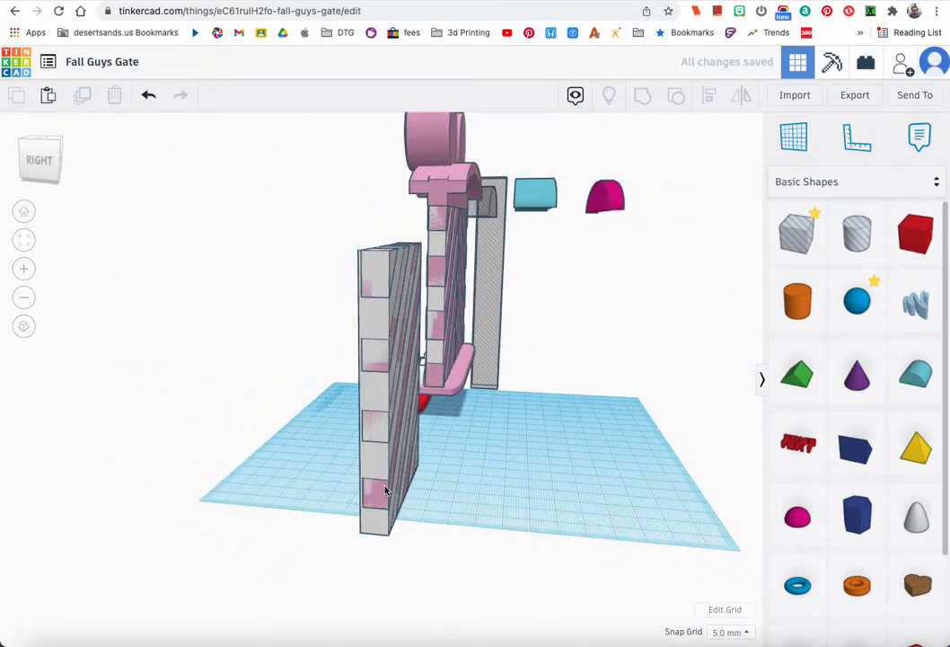
pyautogui.click(382, 490)
pyautogui.press('Left')
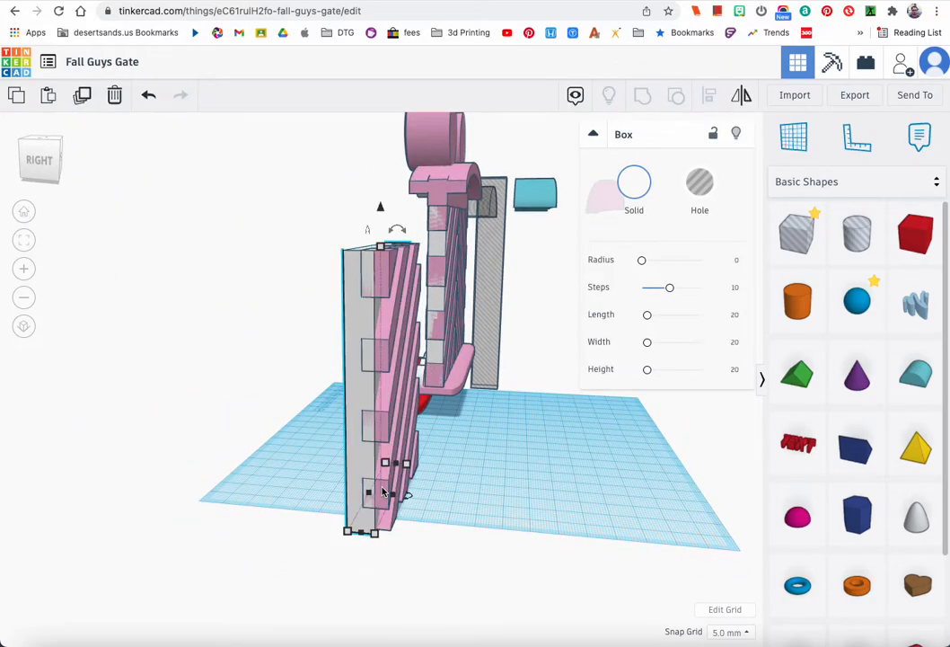
pyautogui.keyDown('shift'); pyautogui.click(386, 503); pyautogui.keyUp('shift')
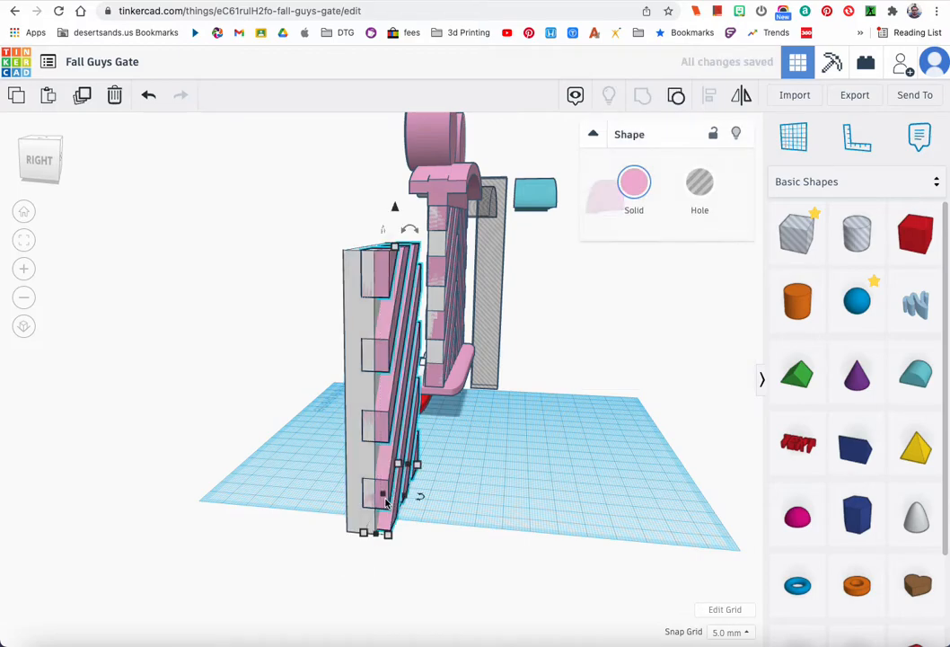
pyautogui.moveTo(378, 534)
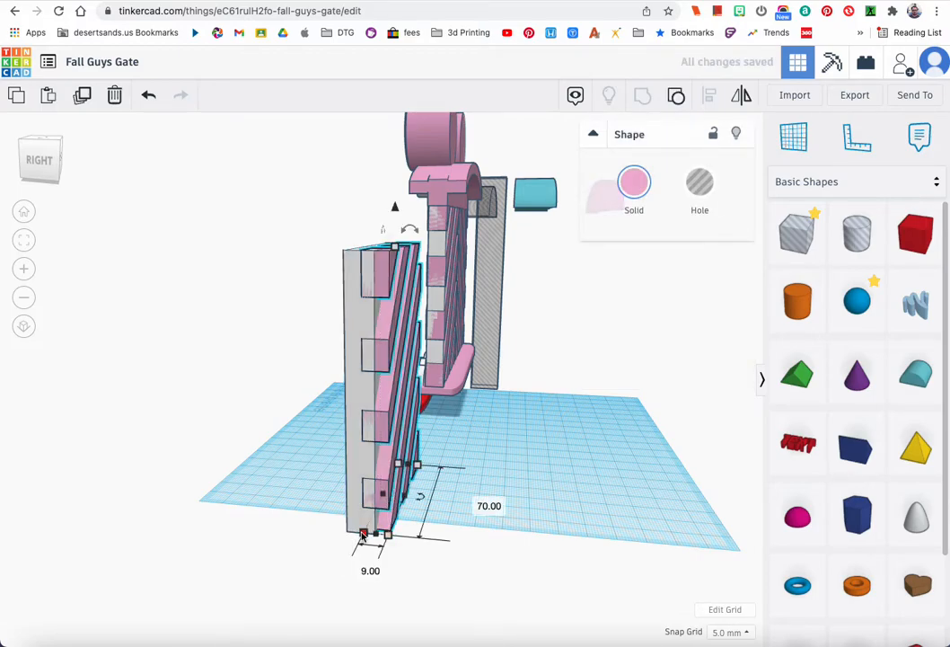
pyautogui.write('10')
pyautogui.press('Return')
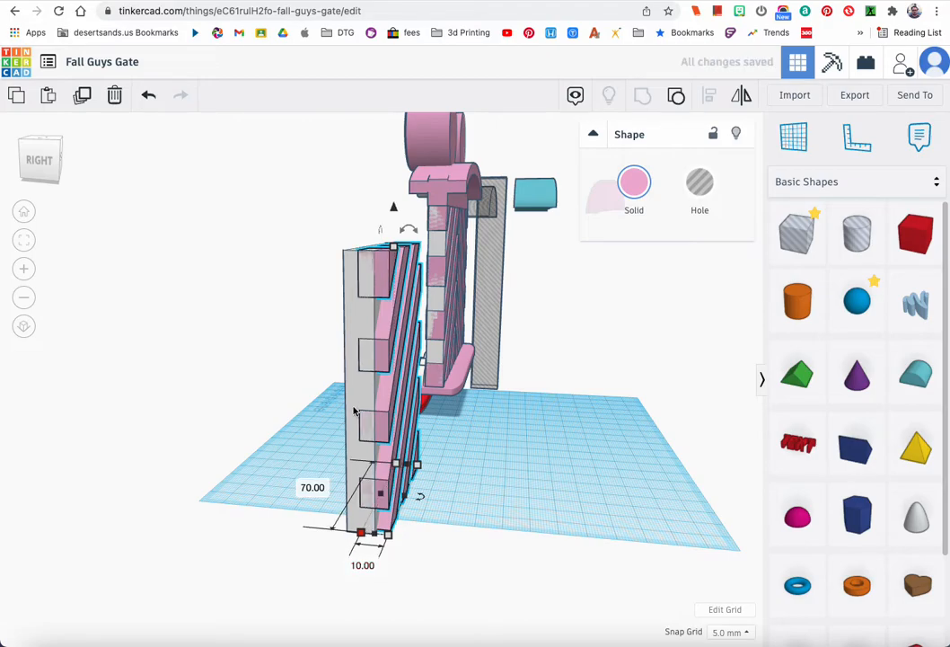
# - Move the white box one grid step back into the striped panel and reduce its depth slightly so the pink stripes stand out in front
pyautogui.click(355, 396)
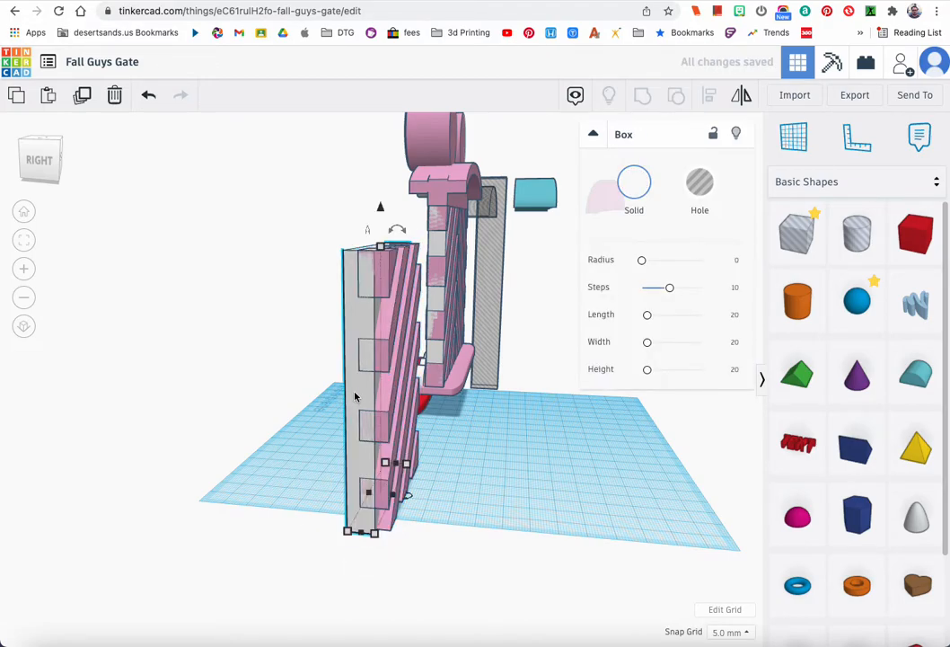
pyautogui.press('Right')
pyautogui.moveTo(345, 384); pyautogui.dragTo(282, 372, button='right')
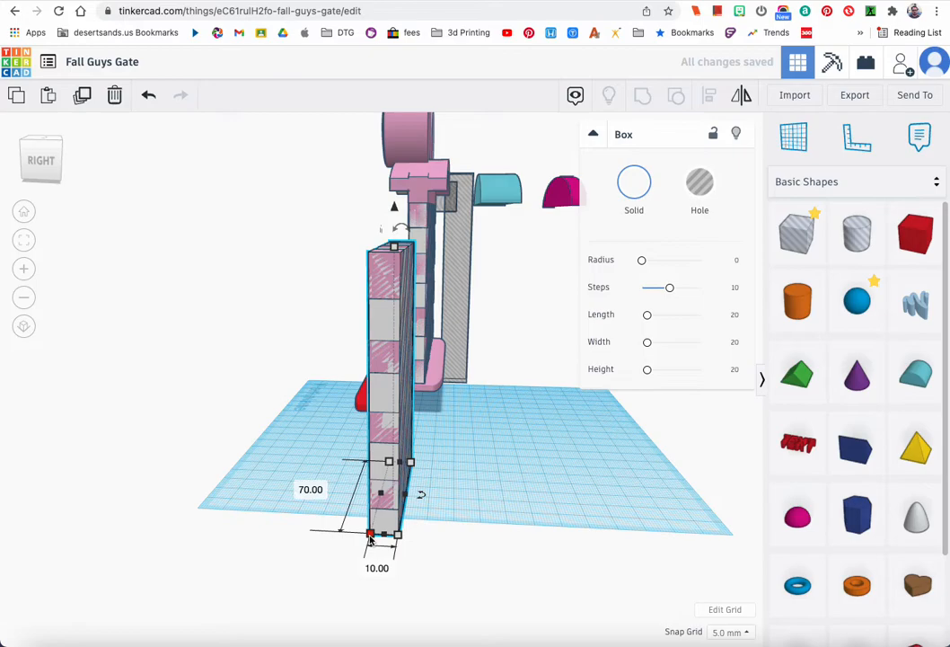
pyautogui.press('Return')
pyautogui.moveTo(358, 542); pyautogui.dragTo(527, 537, button='right')
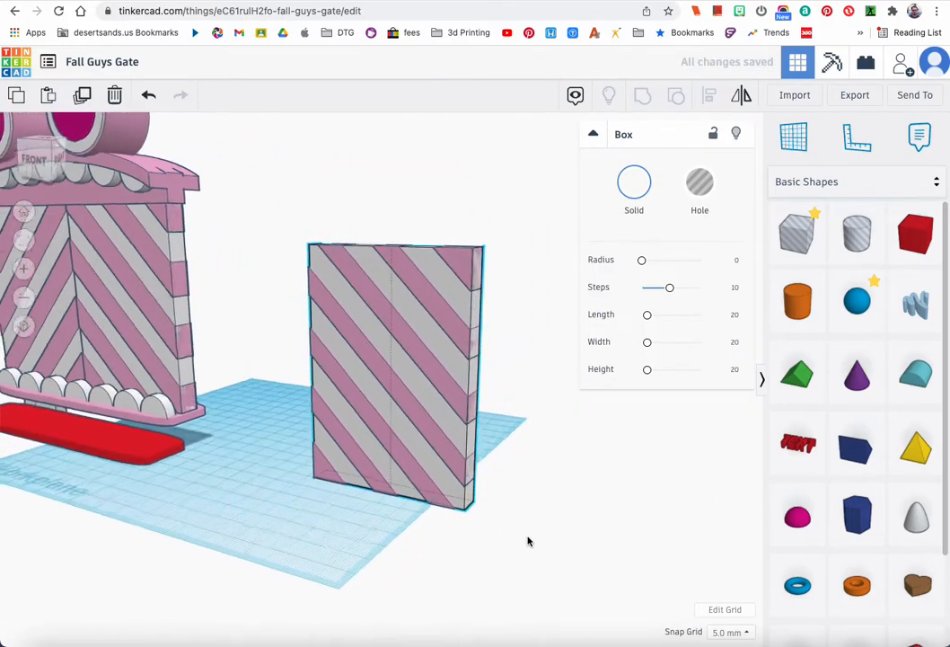
# - Select the white box and striped panel together and examine the raised stripes from the front and side
pyautogui.moveTo(281, 238); pyautogui.dragTo(480, 449)
pyautogui.moveTo(16, 242); pyautogui.dragTo(317, 250, button='right')
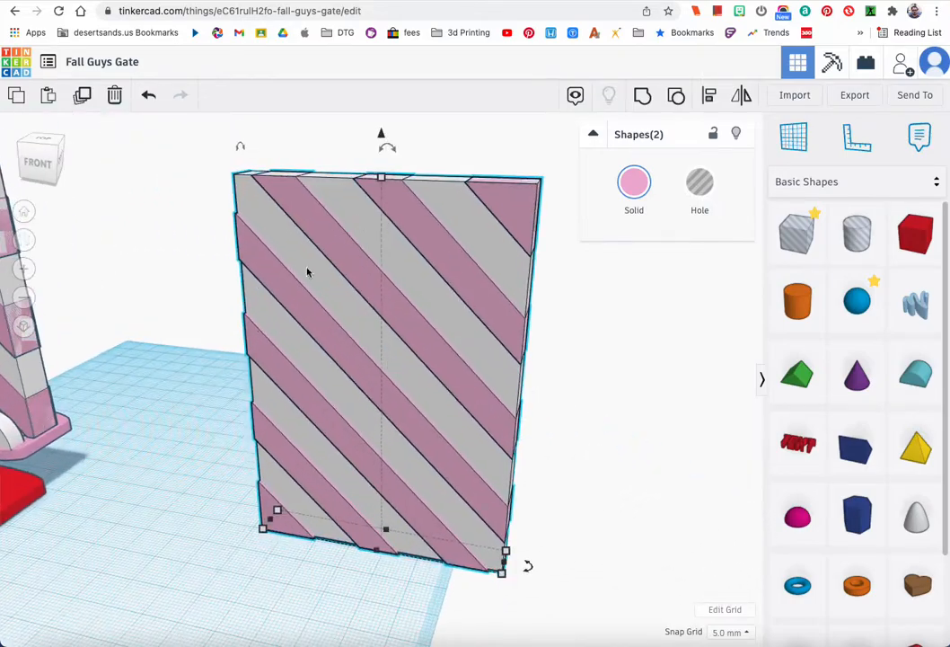
pyautogui.moveTo(377, 355); pyautogui.dragTo(428, 355, button='right')
pyautogui.moveTo(359, 352); pyautogui.dragTo(233, 299, button='right')
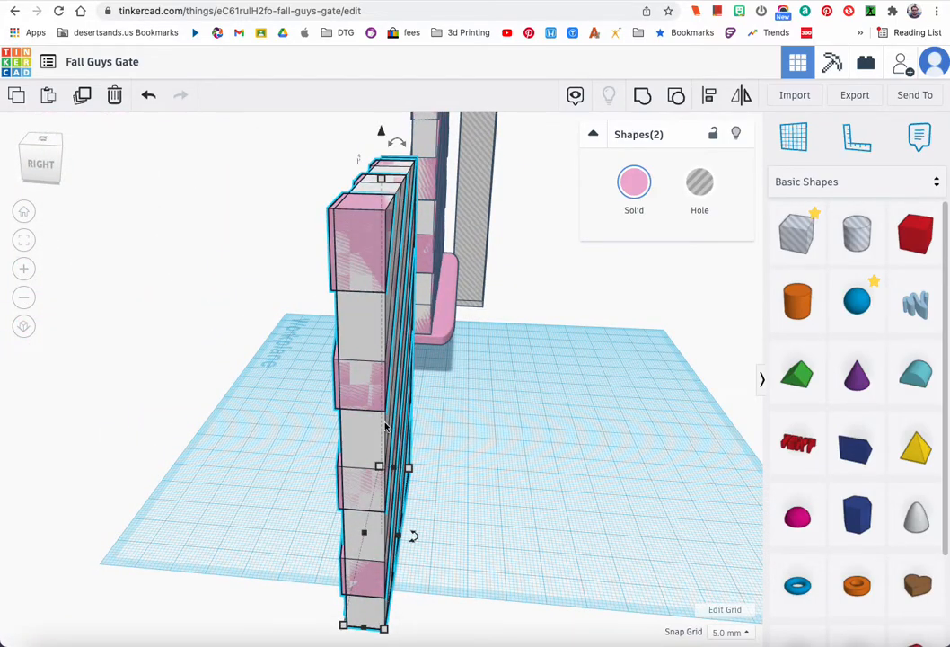
pyautogui.moveTo(374, 258); pyautogui.dragTo(566, 386, button='right')
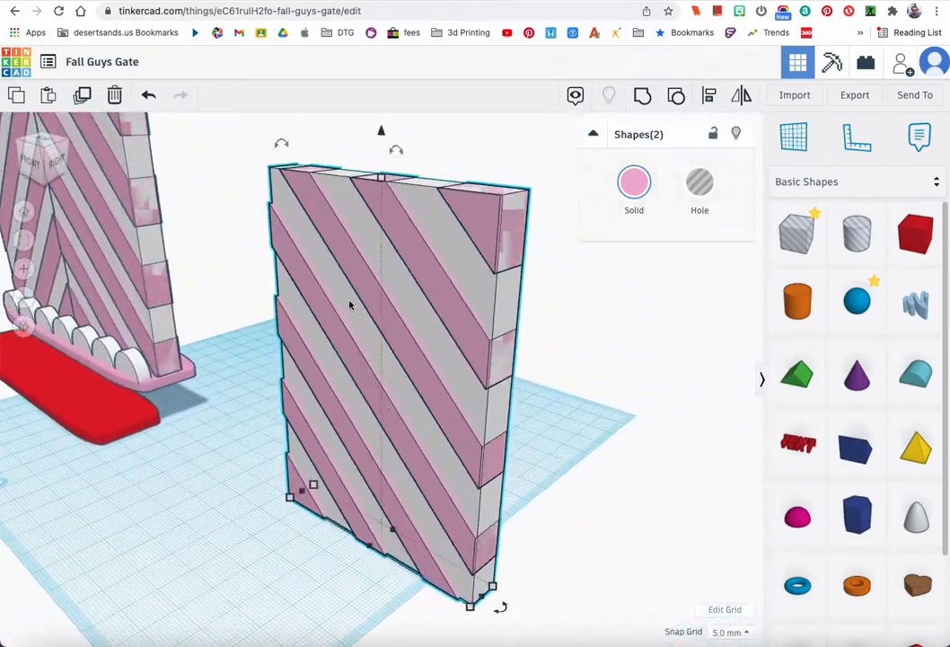
# - Duplicate the selected box and striped panel together and shift the copy several grid steps to the left of the original
pyautogui.scroll(-5, 378, 366)
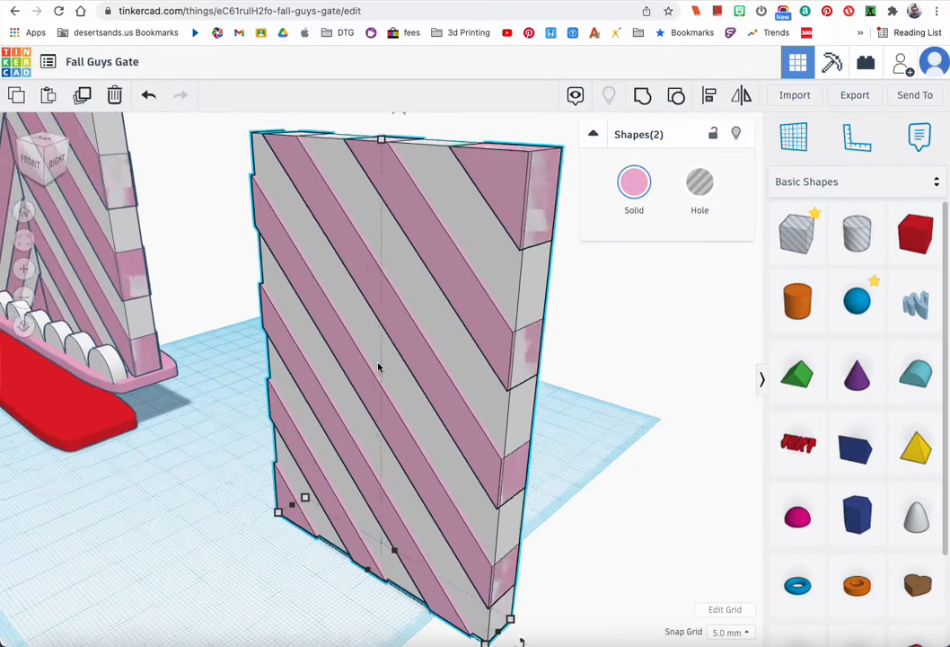
pyautogui.moveTo(375, 379)
pyautogui.mouseDown(button='right')
pyautogui.moveTo(384, 377)
pyautogui.moveTo(373, 374)
pyautogui.mouseUp(button='right')
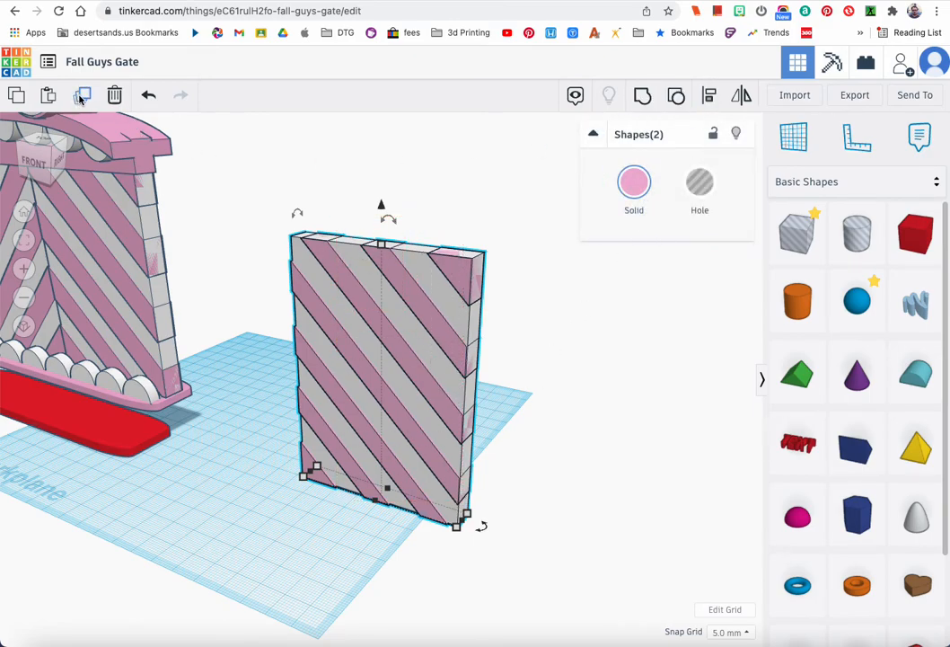
pyautogui.click(81, 95)
pyautogui.press('Left')
pyautogui.press('Left')
pyautogui.press('Left')
pyautogui.press('Left')
pyautogui.press('Left')
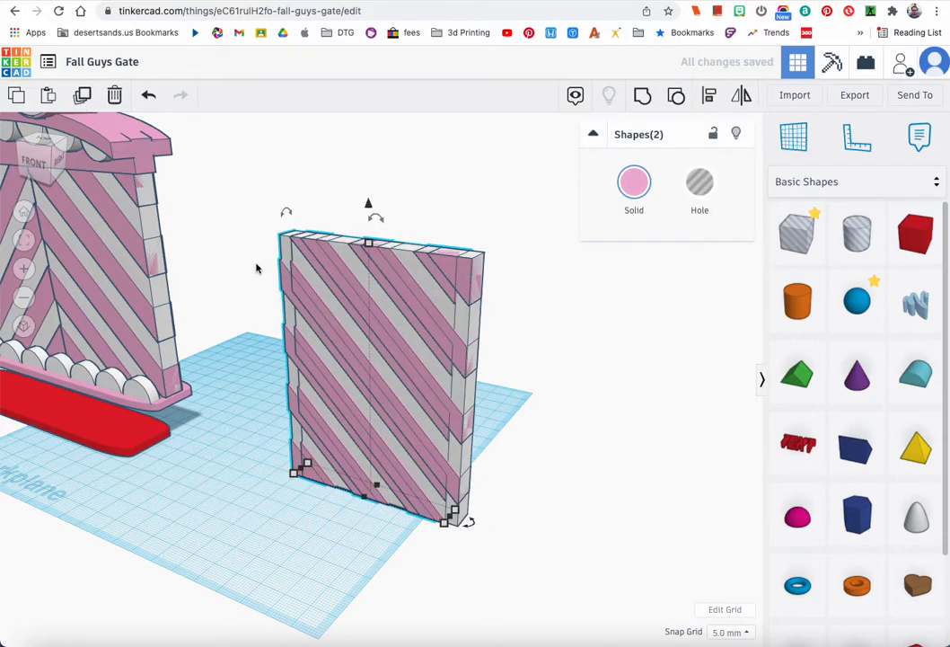
# - Mirror the copied door panel left to right and move the original out to its right so the two stand side by side
pyautogui.click(741, 96)
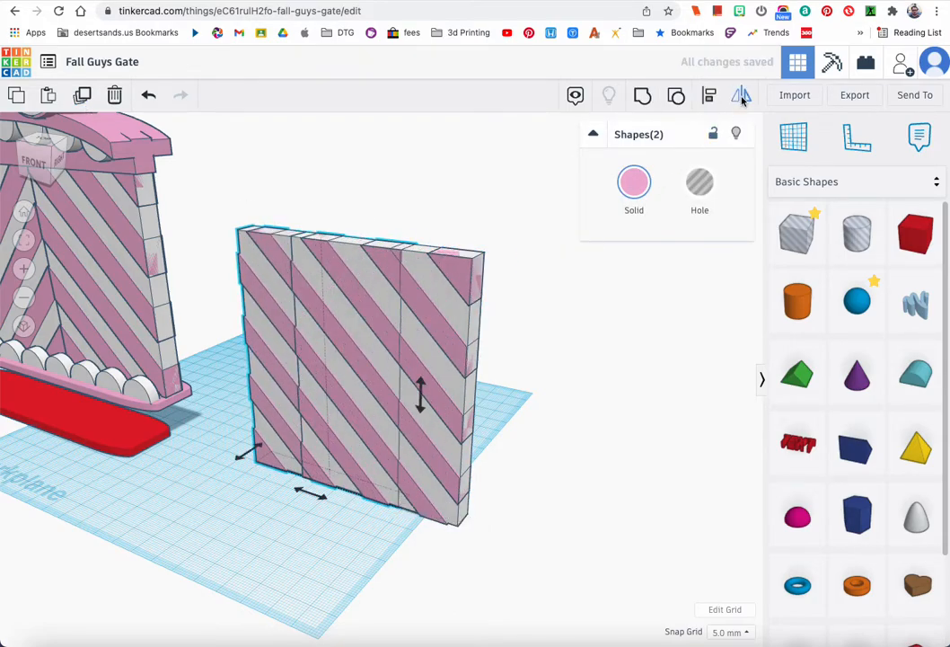
pyautogui.click(312, 493)
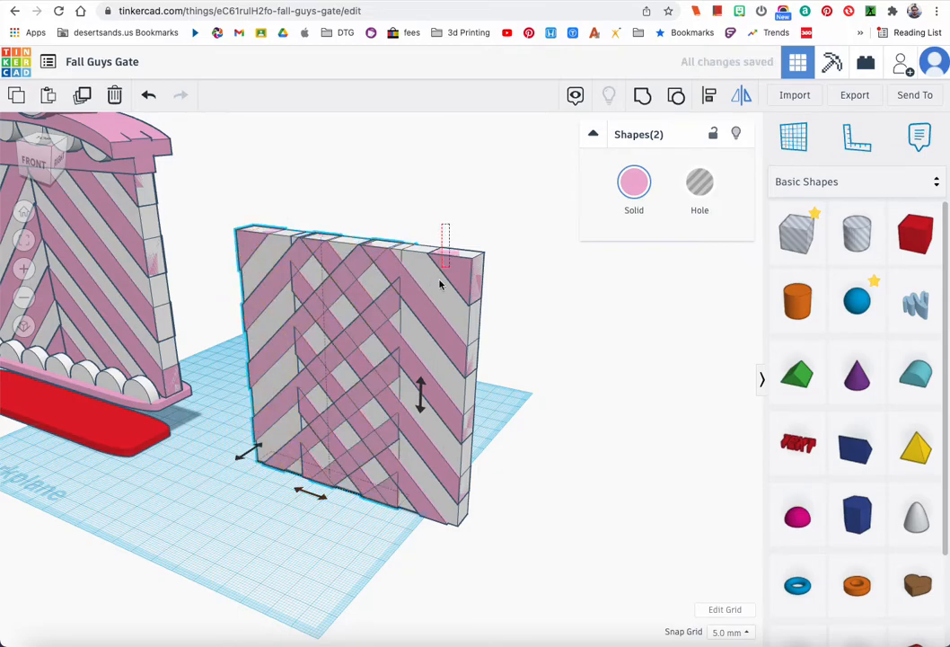
pyautogui.click(454, 349)
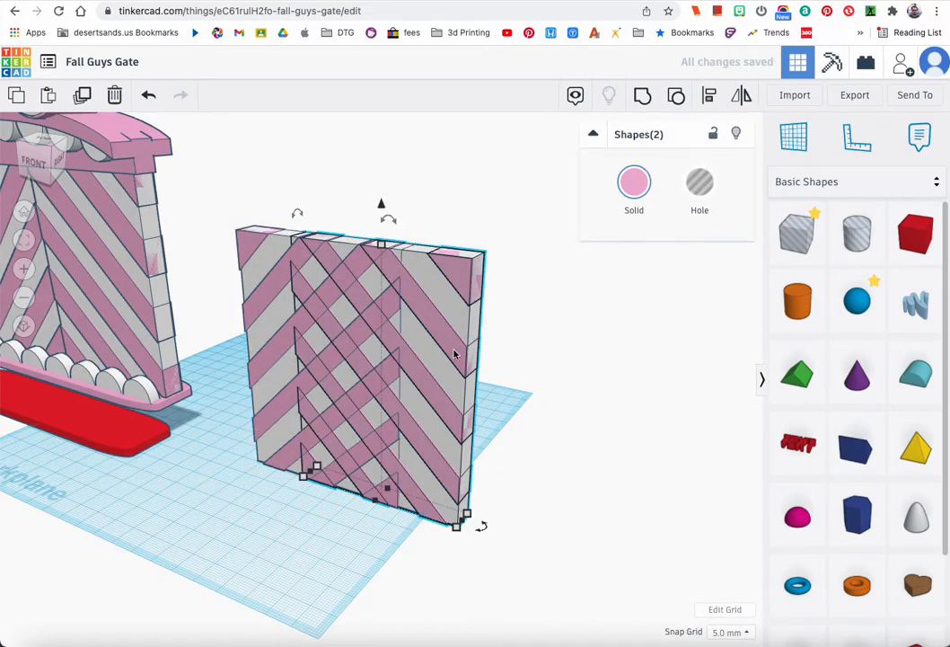
pyautogui.moveTo(453, 352); pyautogui.dragTo(582, 394)
pyautogui.moveTo(404, 389); pyautogui.dragTo(464, 381, button='right')
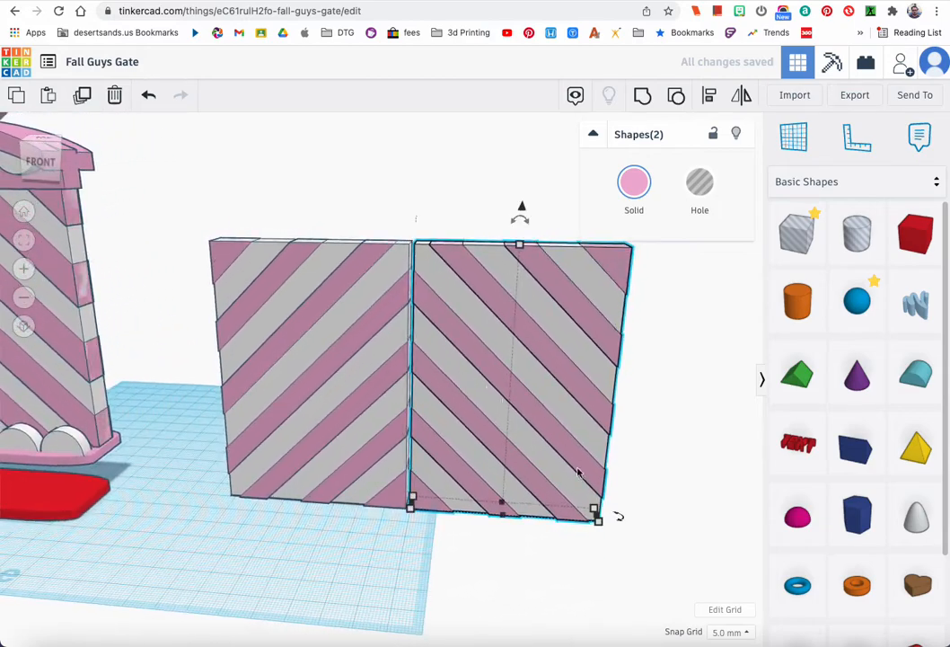
# - Set the snap grid to 0.1 mm and nudge the right door panel left until it nearly meets the mirrored panel
pyautogui.click(726, 633)
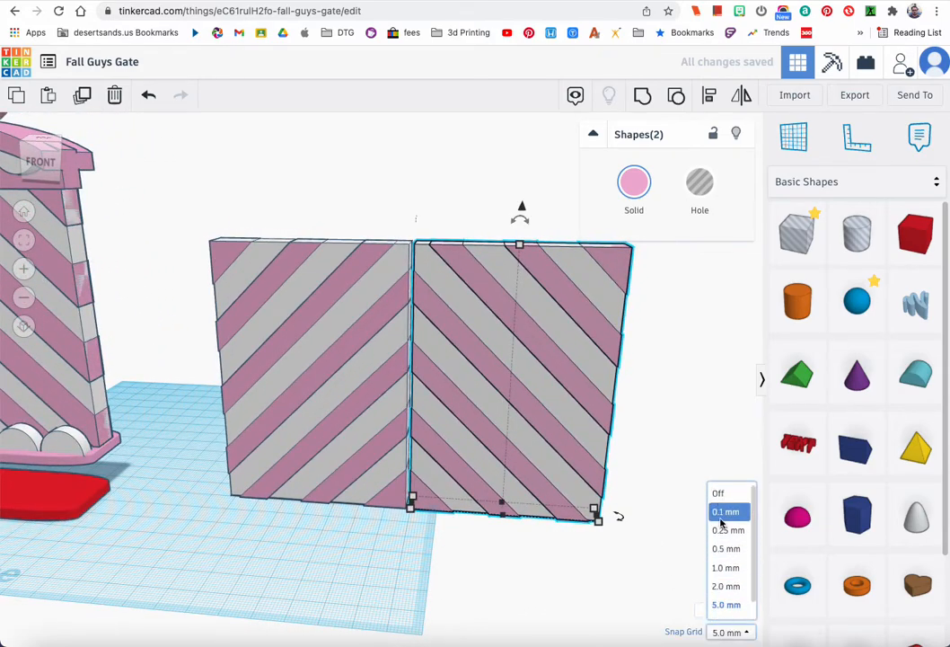
pyautogui.click(724, 513)
pyautogui.press('Left')
pyautogui.press('Left')
pyautogui.press('Left')
pyautogui.press('Left')
pyautogui.press('Left')
pyautogui.press('Left')
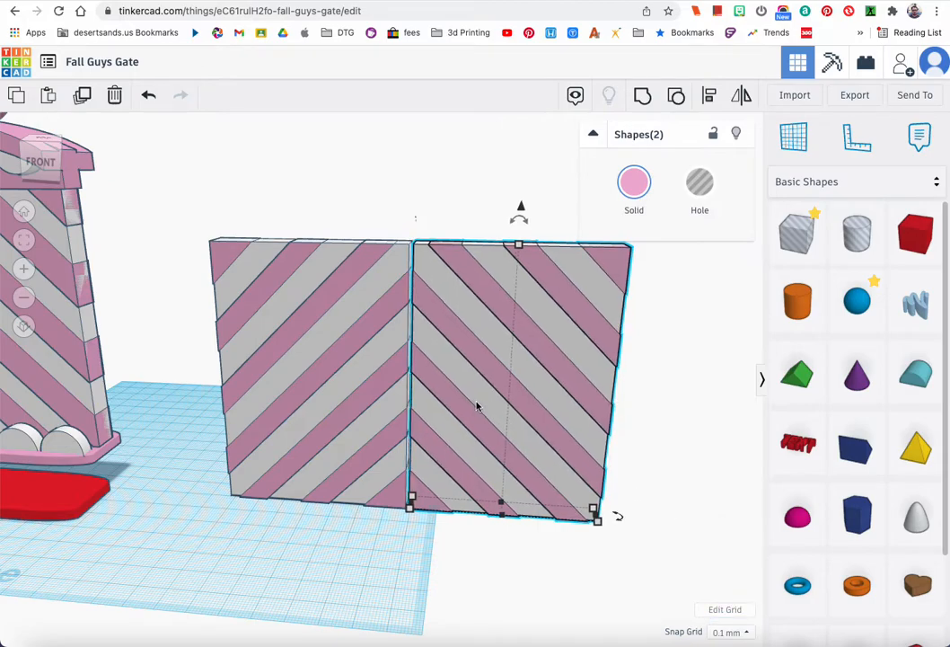
pyautogui.press('Left')
pyautogui.press('Left')
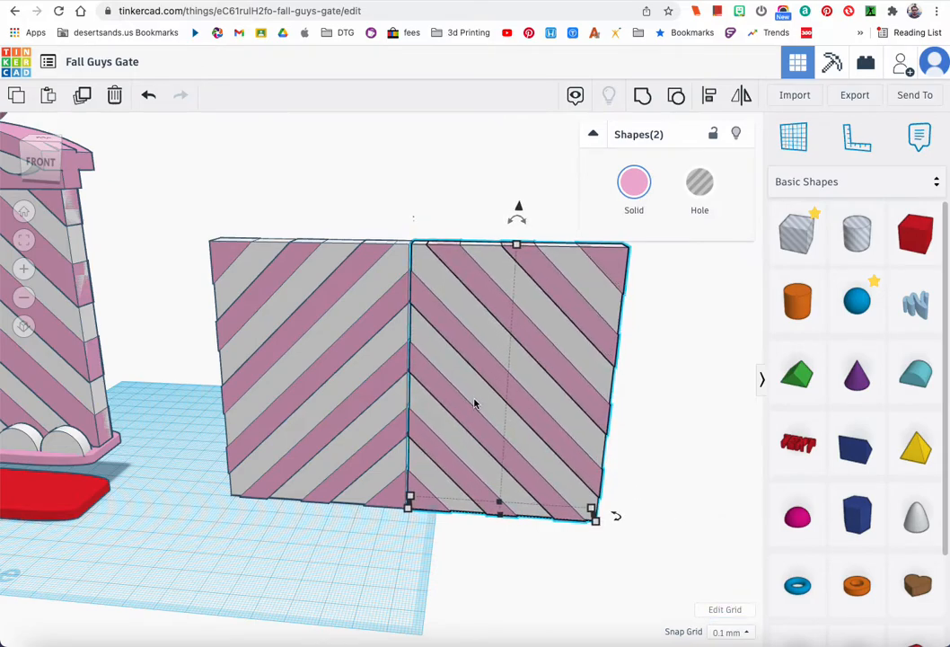
# - Select both door panels together, shift them slightly over the workplane and raise them 7.3 mm
pyautogui.moveTo(202, 209); pyautogui.dragTo(581, 368)
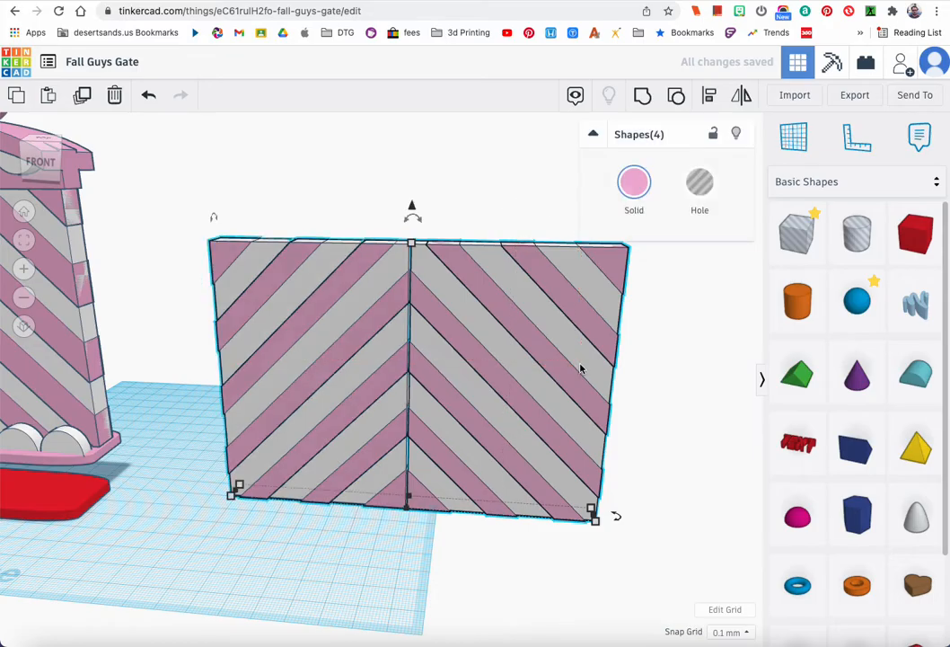
pyautogui.moveTo(562, 376)
pyautogui.mouseDown(button='right')
pyautogui.moveTo(282, 429)
pyautogui.moveTo(113, 306)
pyautogui.moveTo(151, 341)
pyautogui.moveTo(566, 380)
pyautogui.moveTo(615, 366)
pyautogui.moveTo(574, 384)
pyautogui.mouseUp(button='right')
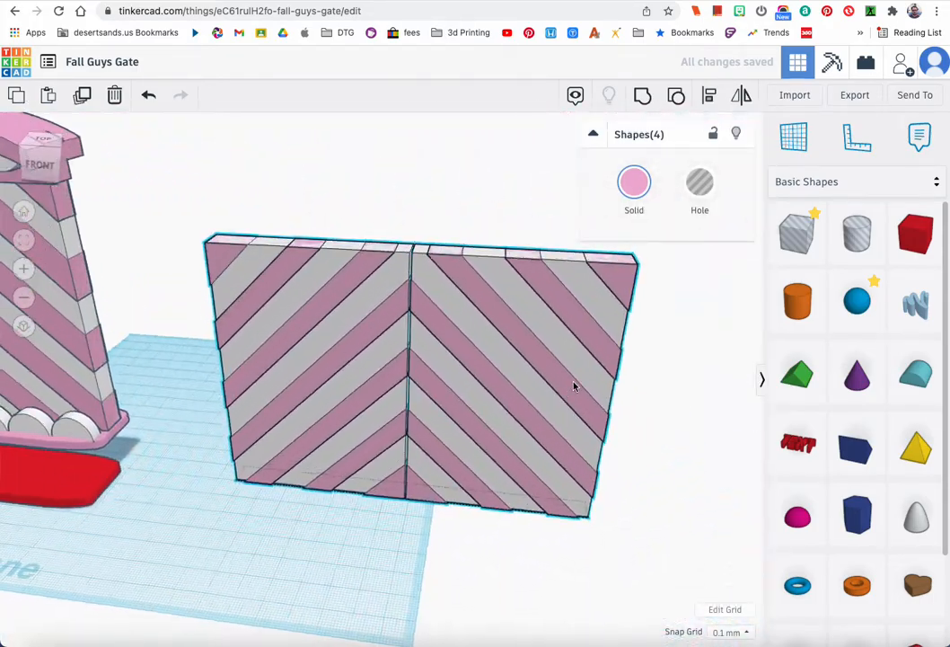
pyautogui.moveTo(251, 211); pyautogui.dragTo(465, 488)
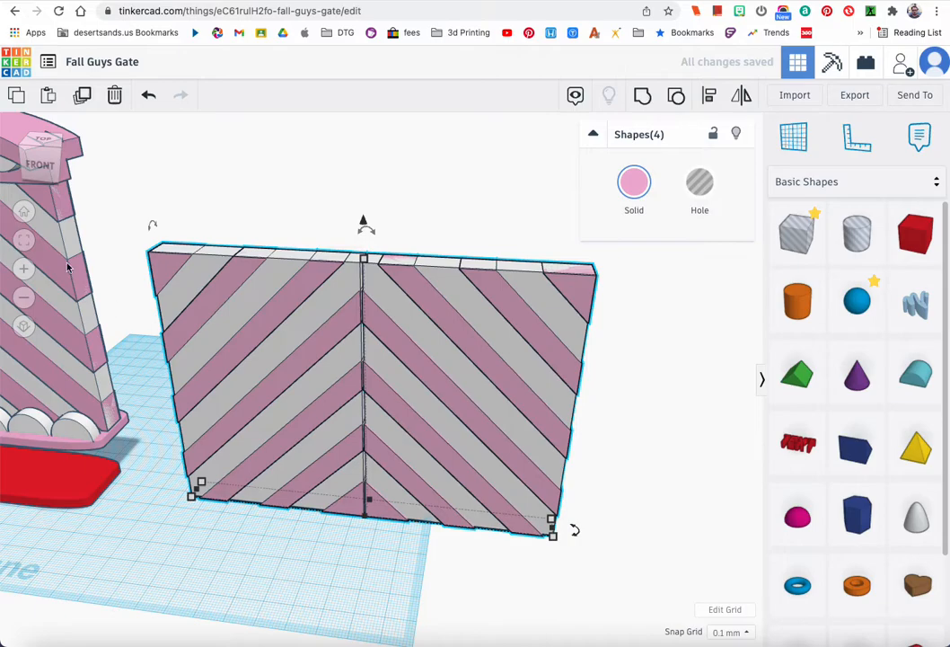
pyautogui.click(112, 306)
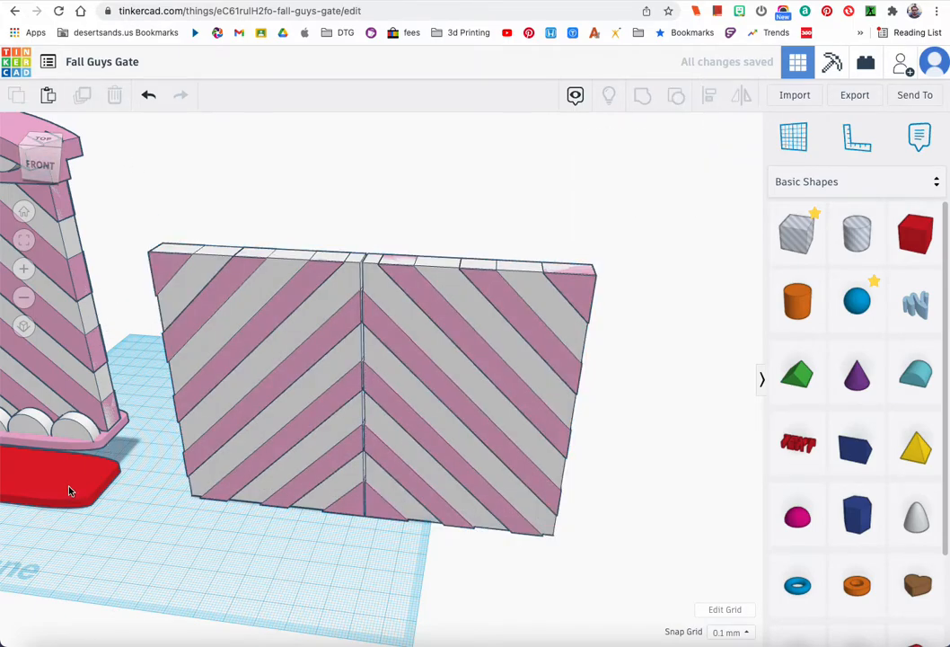
pyautogui.moveTo(157, 215); pyautogui.dragTo(576, 393)
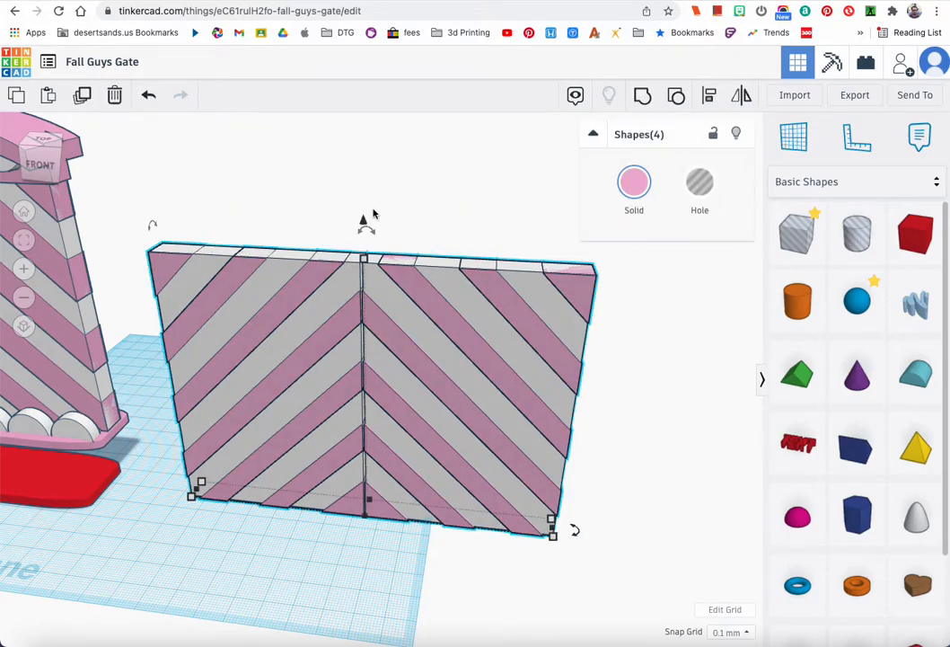
pyautogui.moveTo(364, 224); pyautogui.dragTo(364, 192)
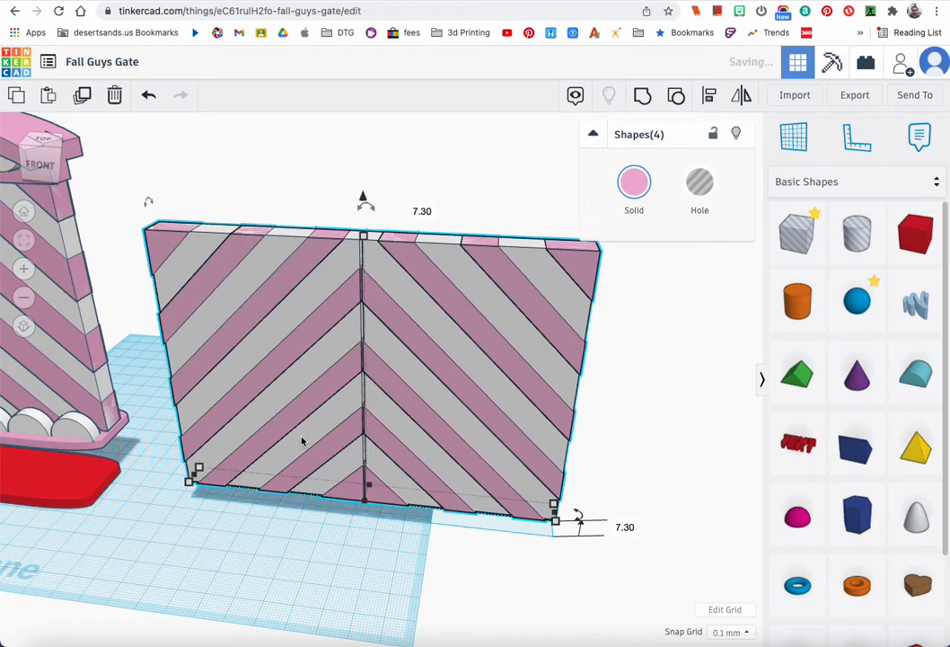
pyautogui.click(296, 528)
# - Move the red rounded base box beneath the door panels and recolour it light pink
pyautogui.moveTo(79, 487); pyautogui.dragTo(542, 551)
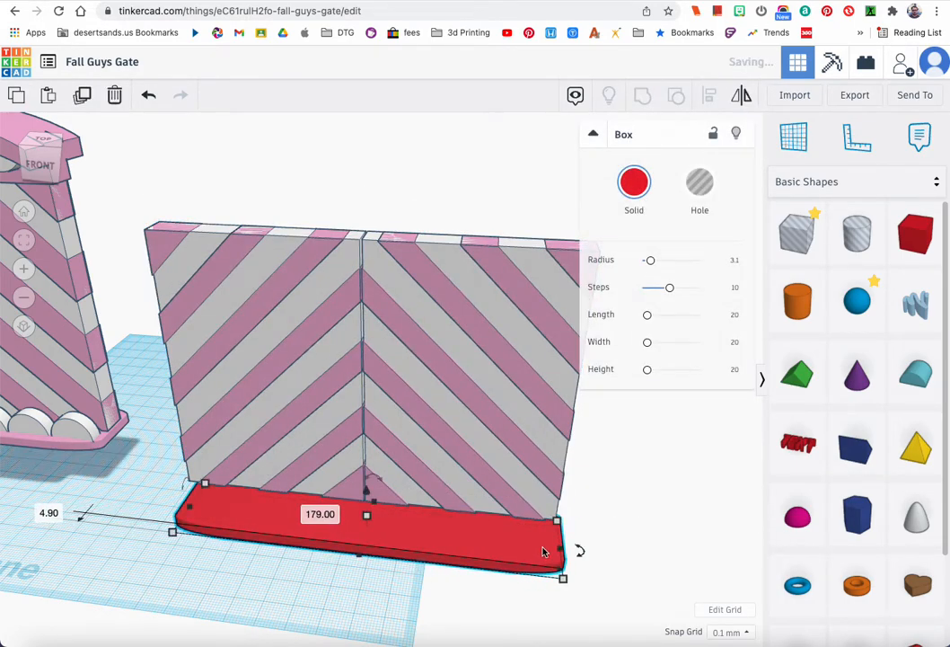
pyautogui.click(635, 185)
pyautogui.click(814, 278)
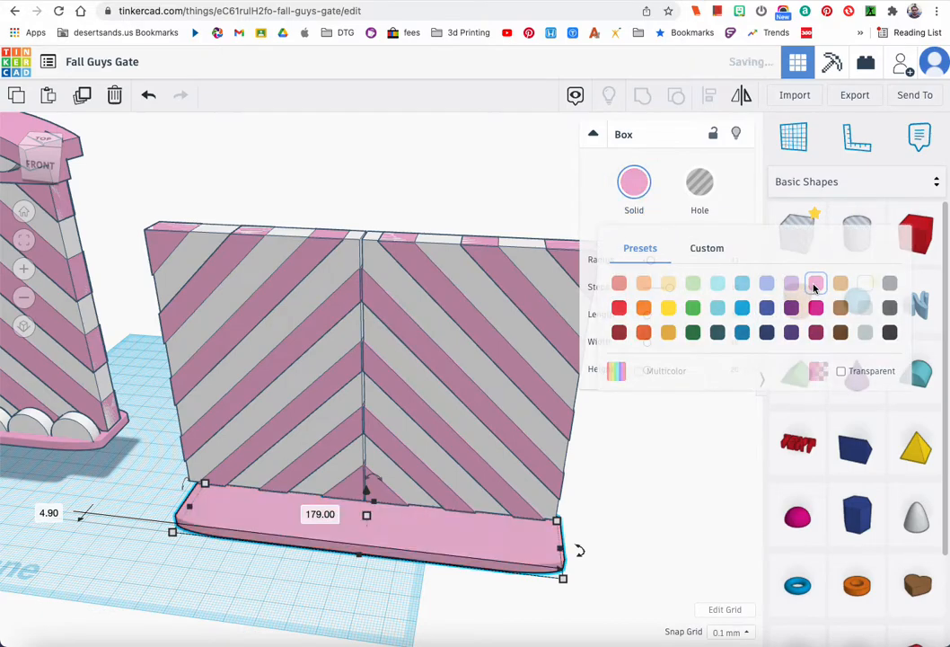
# - Try to centre both door panels and the pink base left to right as separate shapes
pyautogui.moveTo(156, 196); pyautogui.dragTo(575, 547)
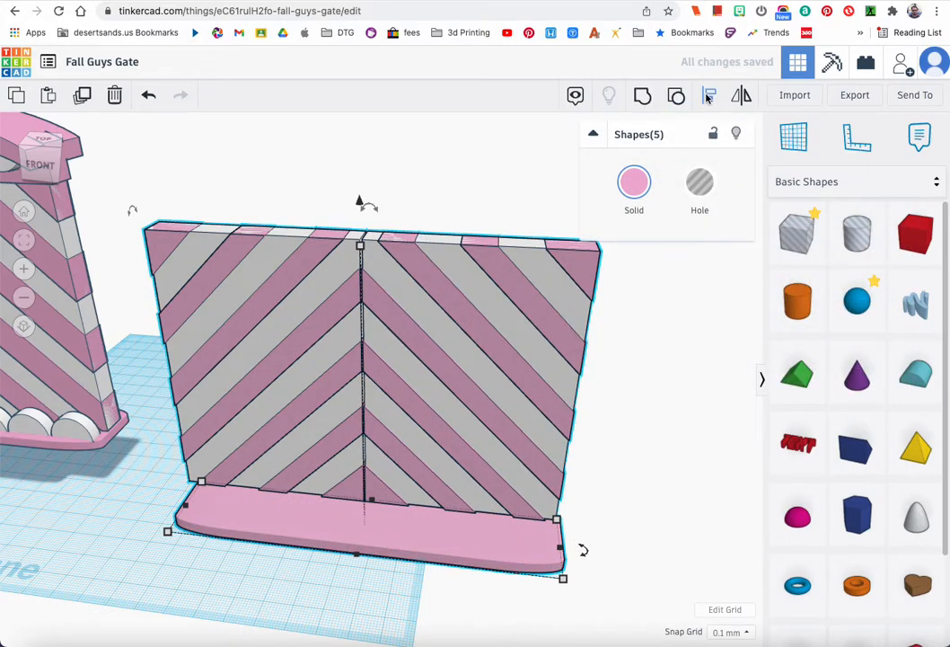
pyautogui.click(708, 96)
pyautogui.click(352, 571)
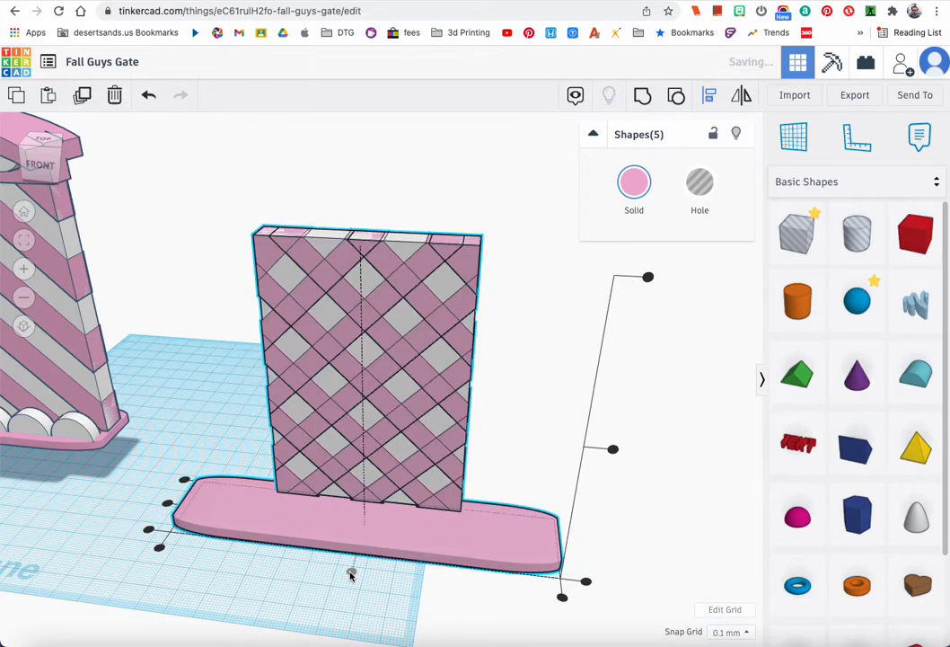
pyautogui.hotkey('ctrl', 'z')
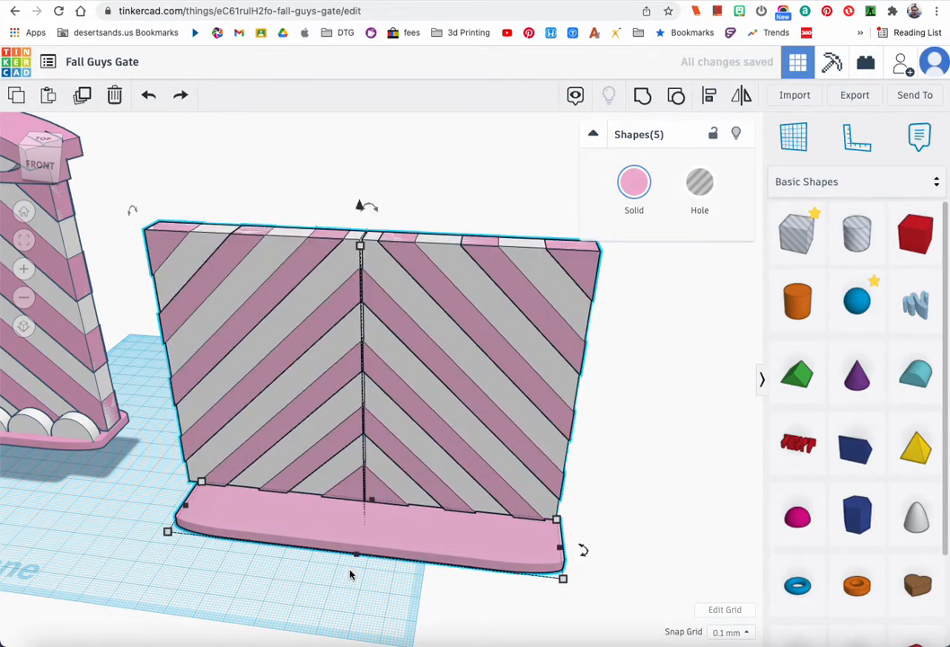
# - Try to select the door panels and pink base together from the left side view
pyautogui.click(415, 584)
pyautogui.moveTo(411, 580); pyautogui.dragTo(456, 521, button='right')
pyautogui.click(456, 522)
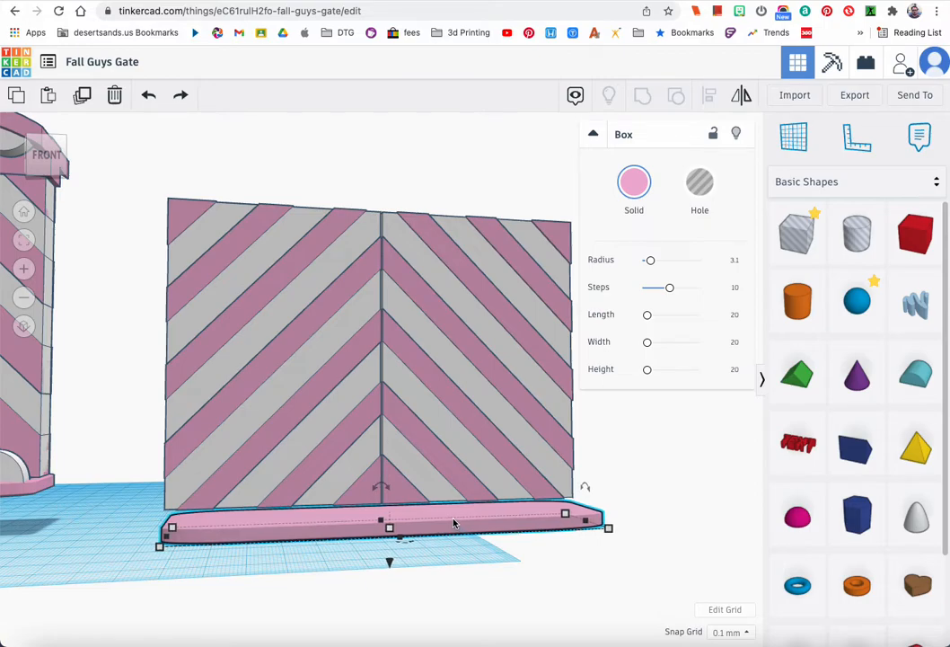
pyautogui.moveTo(342, 536); pyautogui.dragTo(503, 536, button='right')
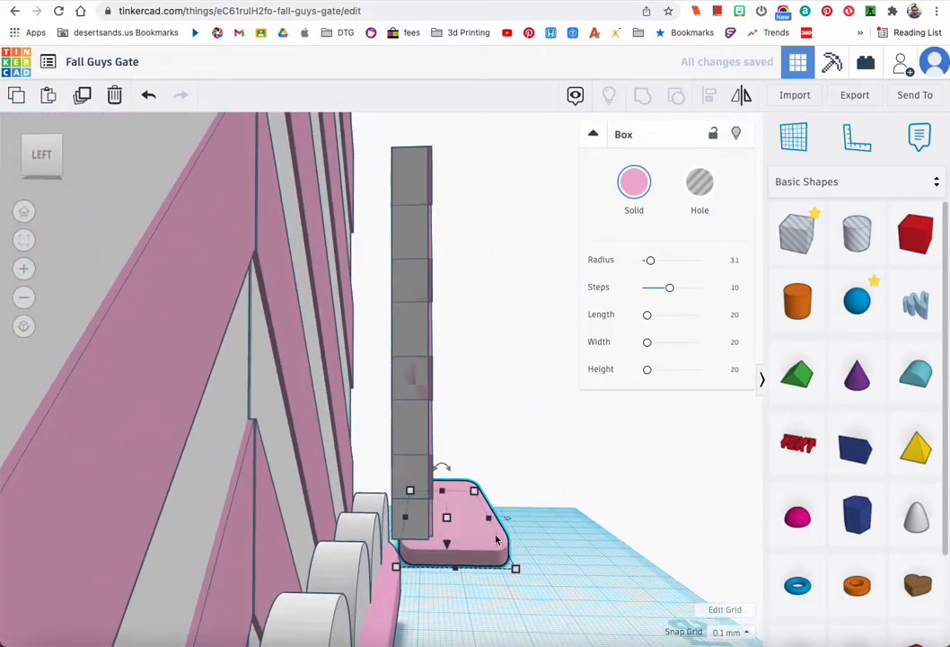
pyautogui.moveTo(377, 346); pyautogui.dragTo(513, 447)
pyautogui.click(474, 383)
pyautogui.click(434, 522)
pyautogui.click(519, 483)
pyautogui.moveTo(380, 371); pyautogui.dragTo(542, 566)
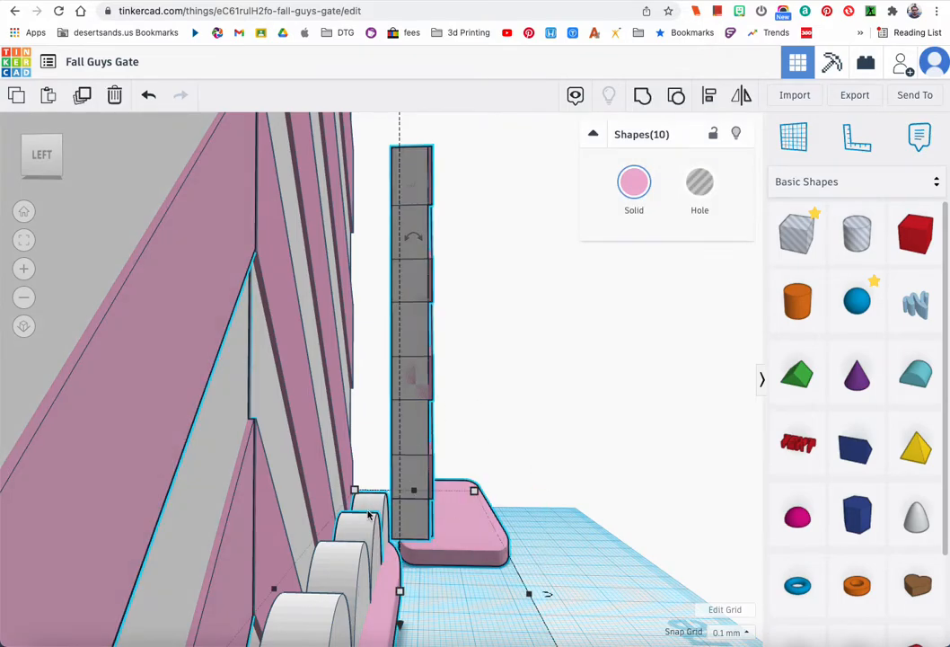
pyautogui.click(367, 446)
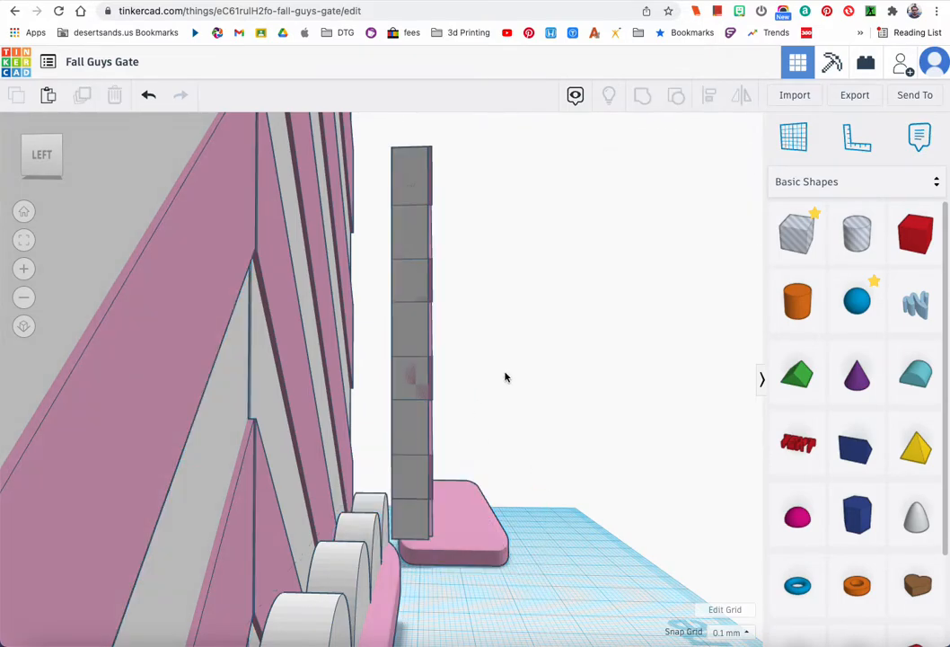
pyautogui.moveTo(424, 479); pyautogui.dragTo(419, 516)
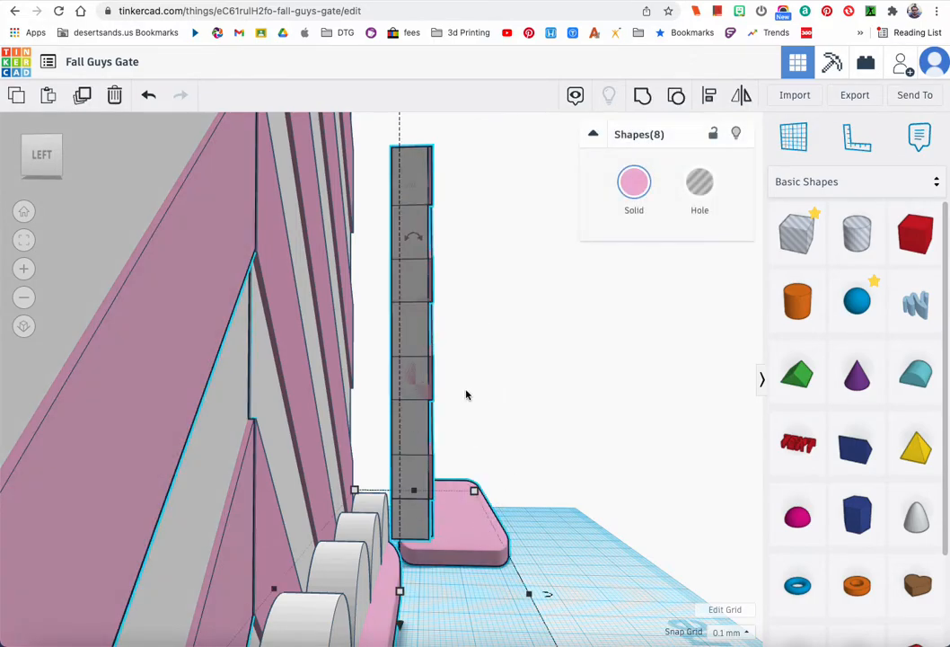
pyautogui.moveTo(468, 446); pyautogui.dragTo(321, 440, button='right')
pyautogui.scroll(-8, 319, 442)
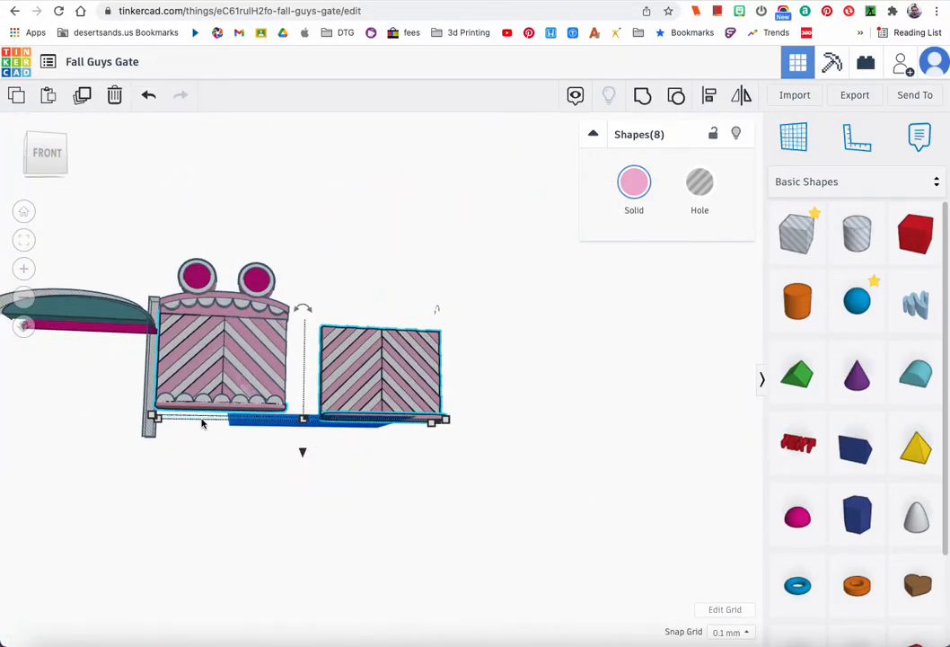
# - Select only the two door panels and the pink base and align their centres front to back
pyautogui.click(358, 441)
pyautogui.moveTo(359, 441); pyautogui.dragTo(324, 310, button='right')
pyautogui.moveTo(324, 310); pyautogui.dragTo(450, 439)
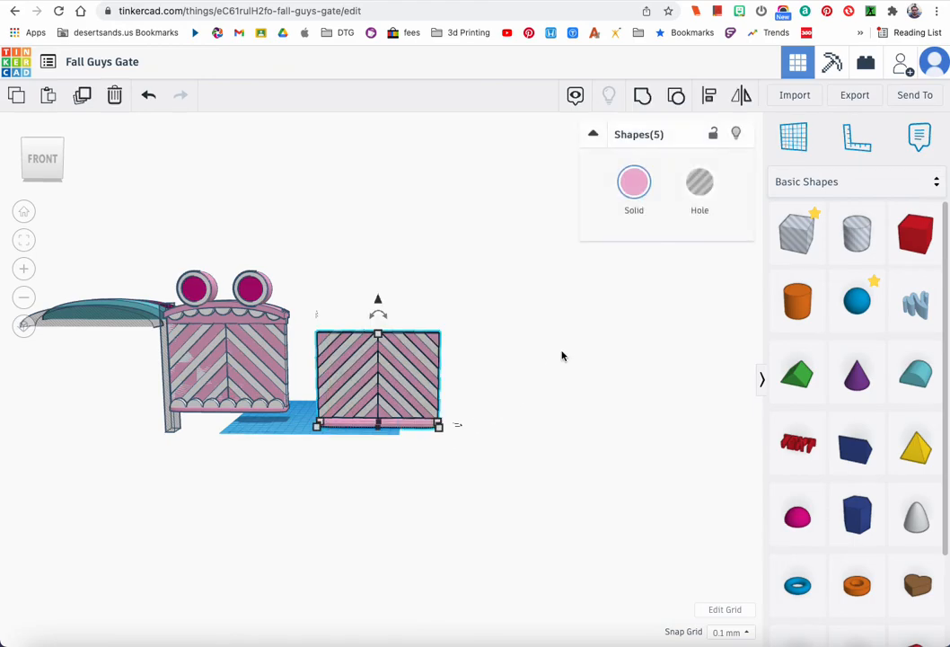
pyautogui.moveTo(550, 413); pyautogui.dragTo(53, 238, button='right')
pyautogui.click(25, 241)
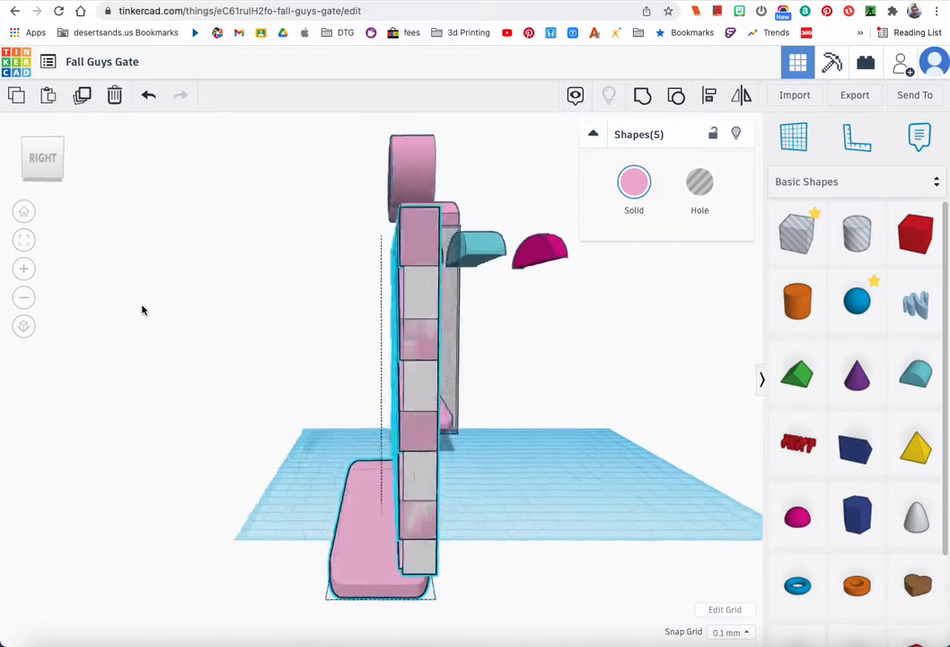
pyautogui.click(709, 96)
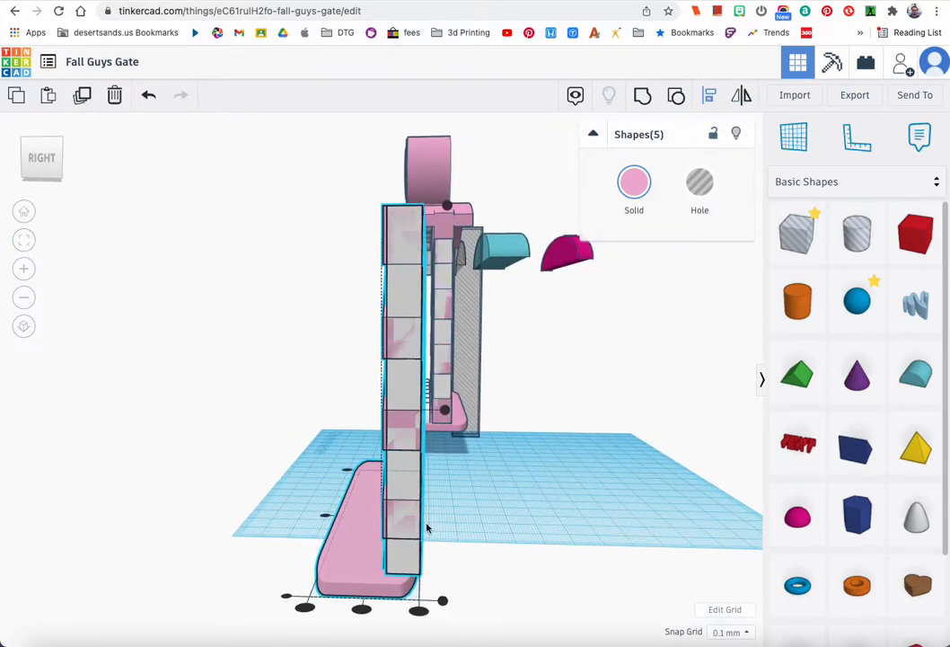
pyautogui.click(361, 609)
pyautogui.moveTo(361, 609); pyautogui.dragTo(505, 528, button='right')
pyautogui.moveTo(241, 212); pyautogui.dragTo(471, 509)
pyautogui.click(287, 533)
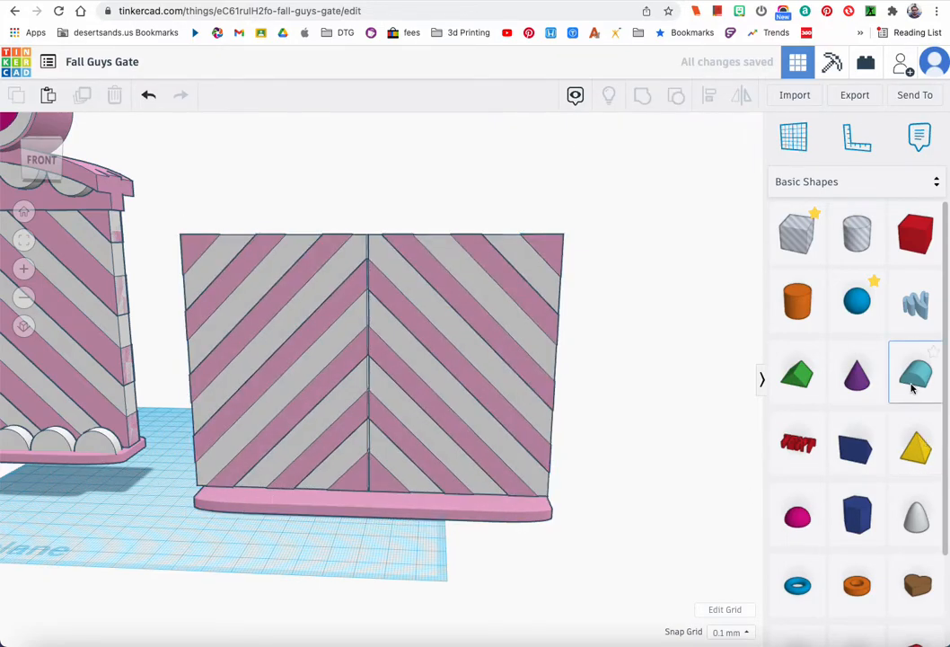
# - Place a Round Roof in front of the door base and make it 18 mm wide and 5 mm deep to match the gate's scallops
pyautogui.moveTo(913, 386); pyautogui.dragTo(465, 564)
pyautogui.click(95, 444)
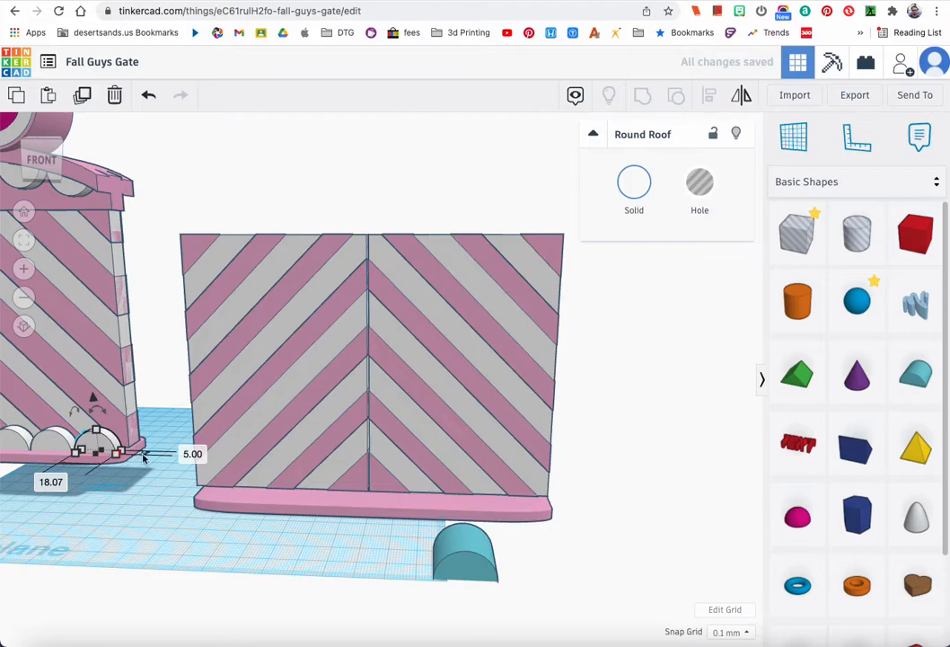
pyautogui.click(451, 573)
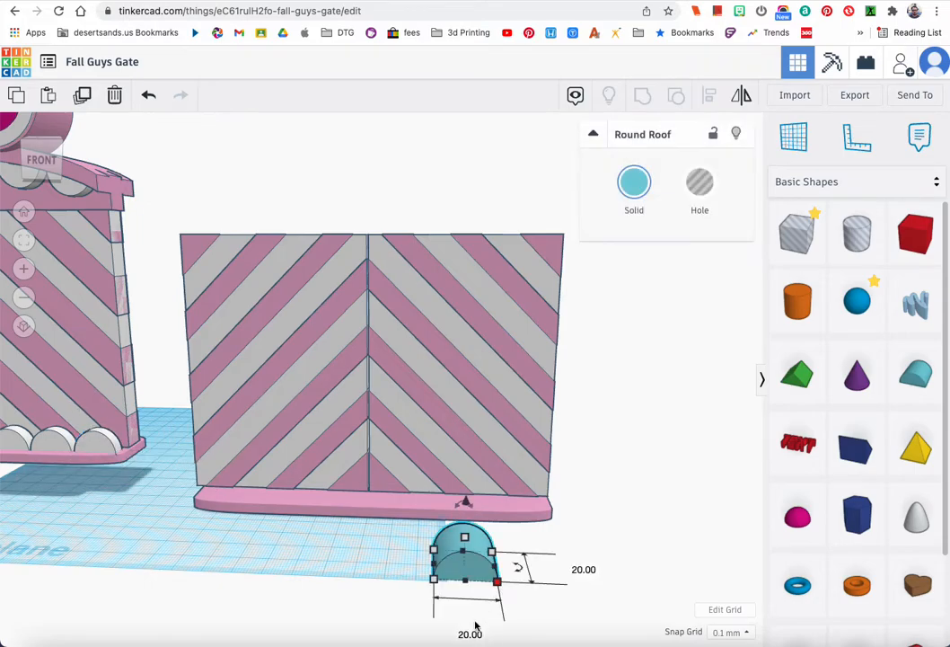
pyautogui.press('Return')
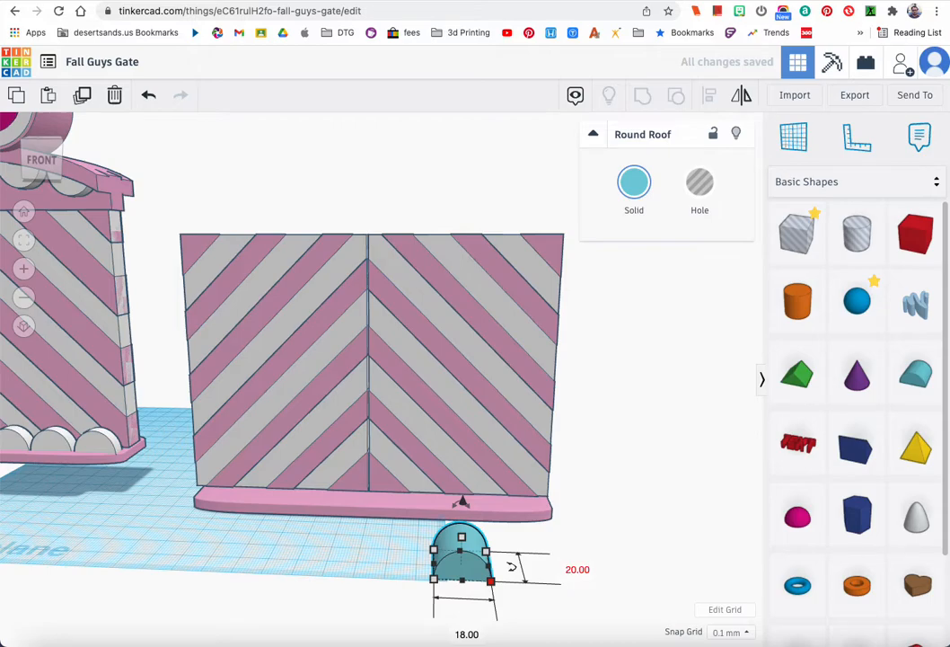
pyautogui.write('5')
pyautogui.press('Return')
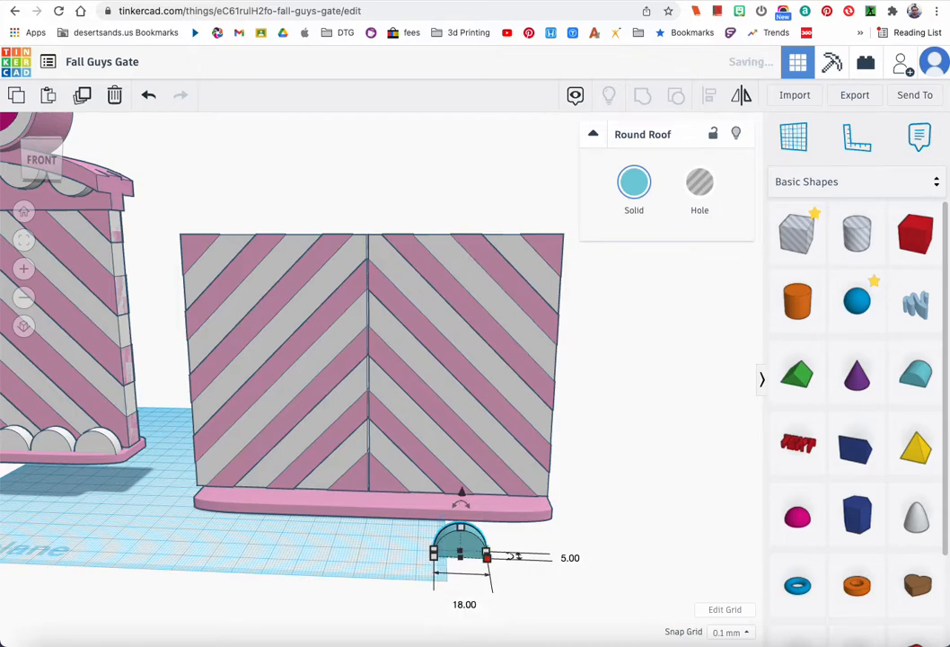
# - Colour the new round scallop white and move it over the right end of the door's pink base
pyautogui.click(632, 189)
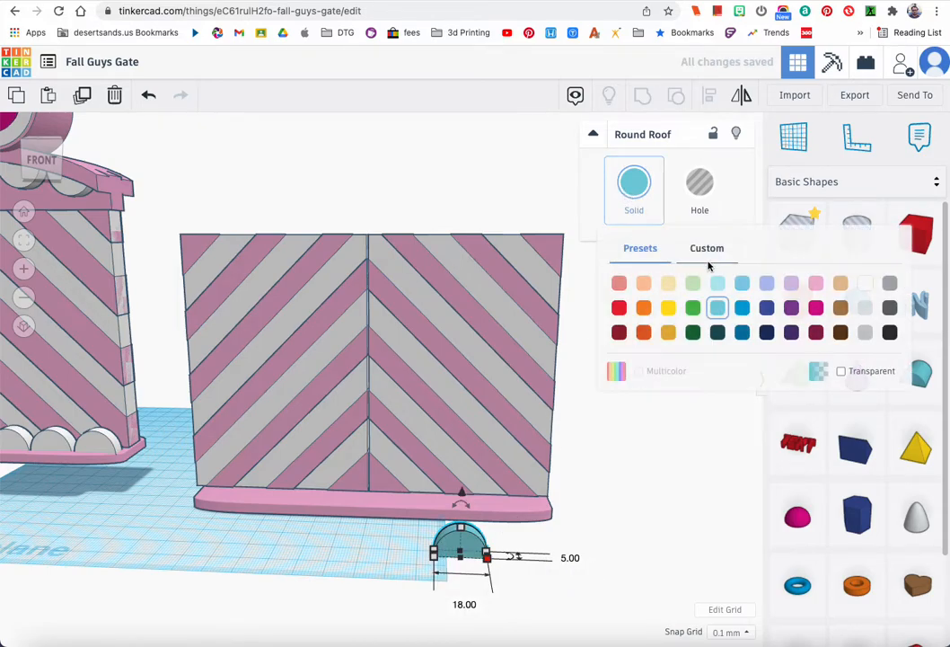
pyautogui.click(841, 283)
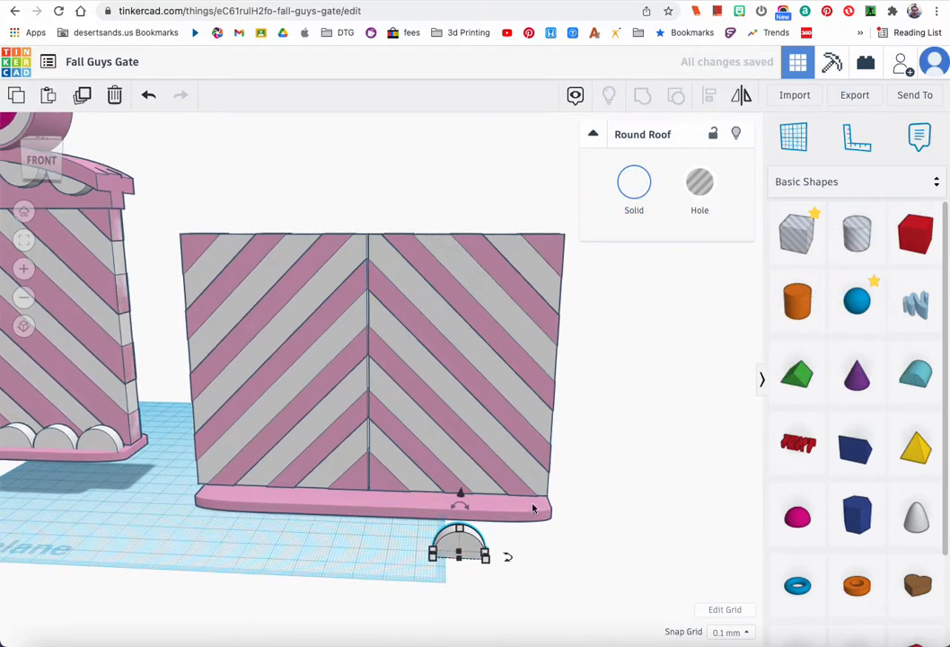
pyautogui.moveTo(477, 546); pyautogui.dragTo(538, 533)
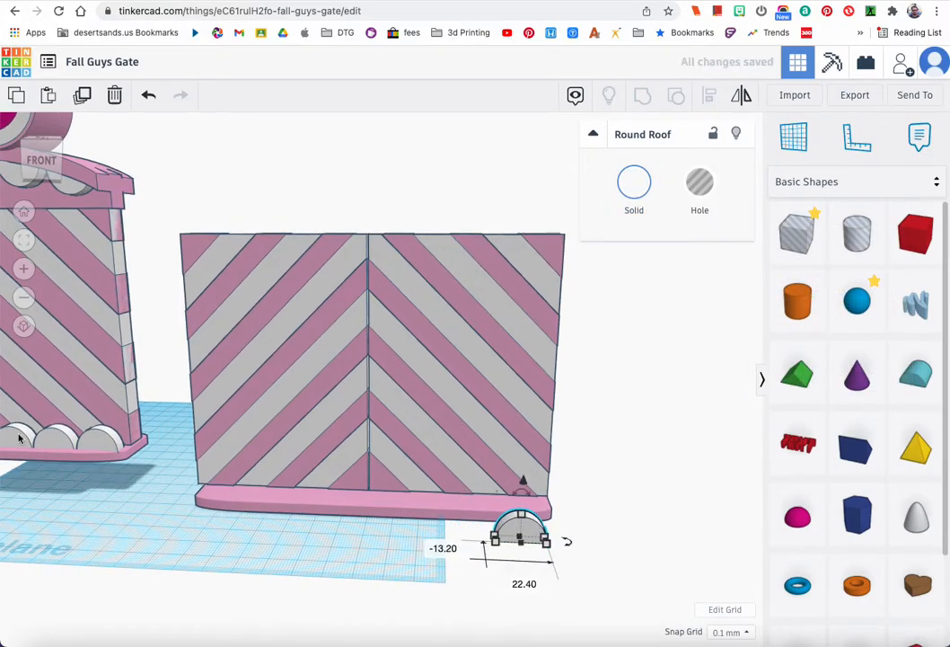
pyautogui.click(89, 440)
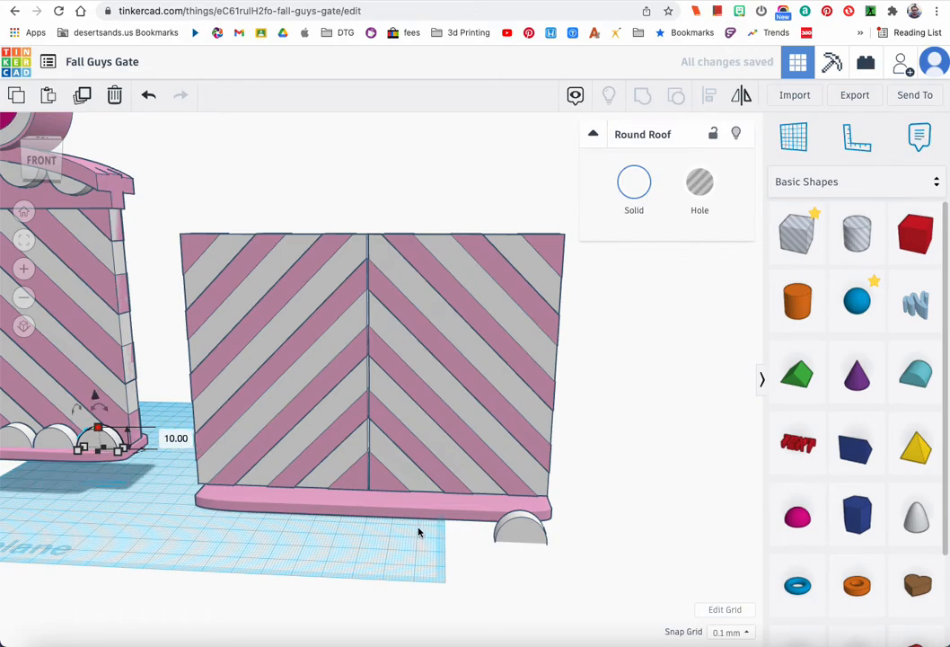
pyautogui.click(506, 531)
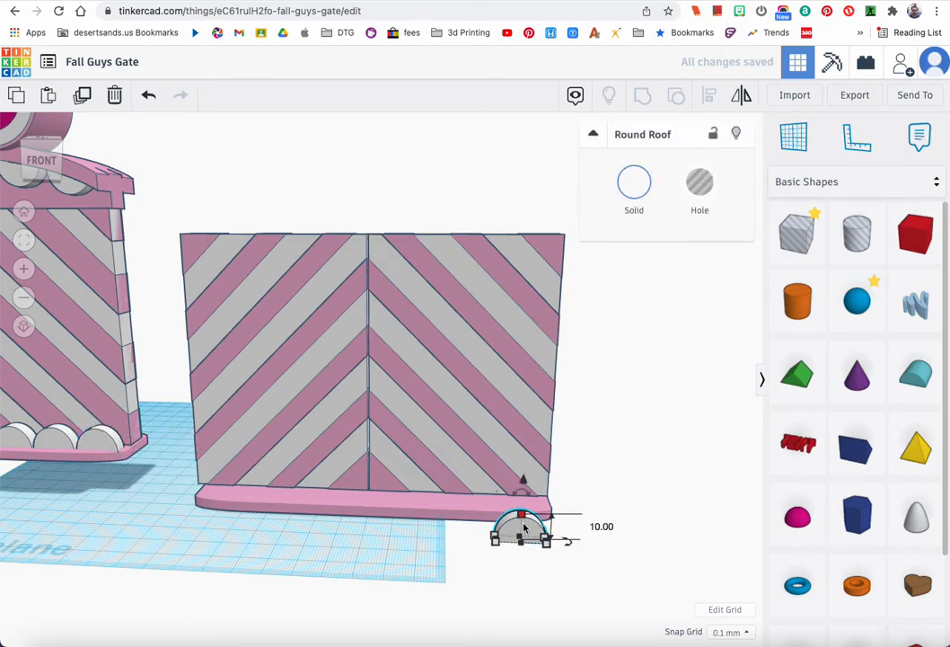
pyautogui.moveTo(525, 531); pyautogui.dragTo(533, 508)
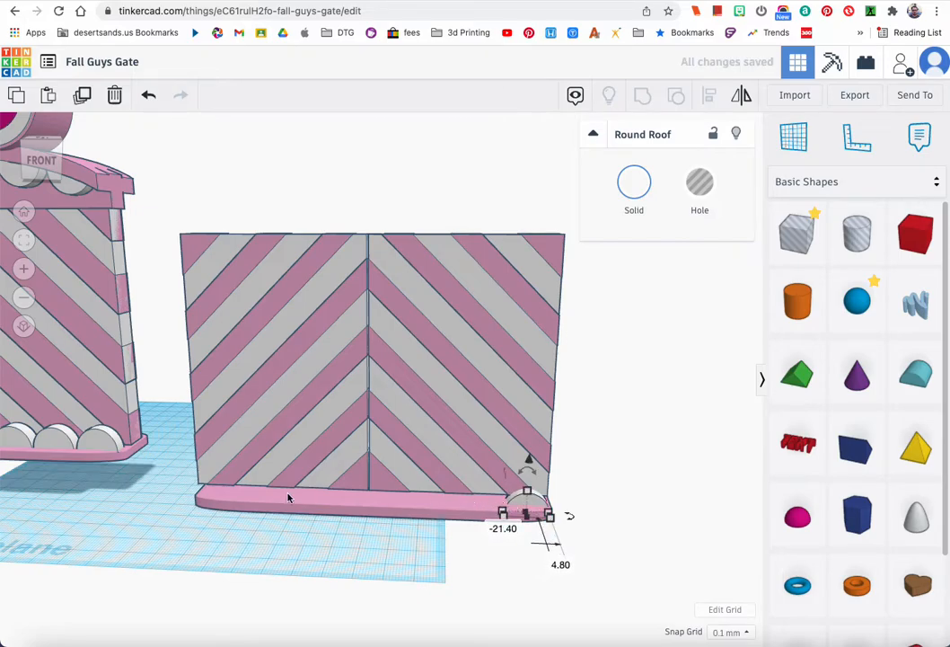
# - Raise the white scallop slightly so that it stands on the pink base in front of the door
pyautogui.moveTo(243, 493)
pyautogui.mouseDown(button='right')
pyautogui.moveTo(339, 496)
pyautogui.moveTo(217, 491)
pyautogui.moveTo(250, 494)
pyautogui.mouseUp(button='right')
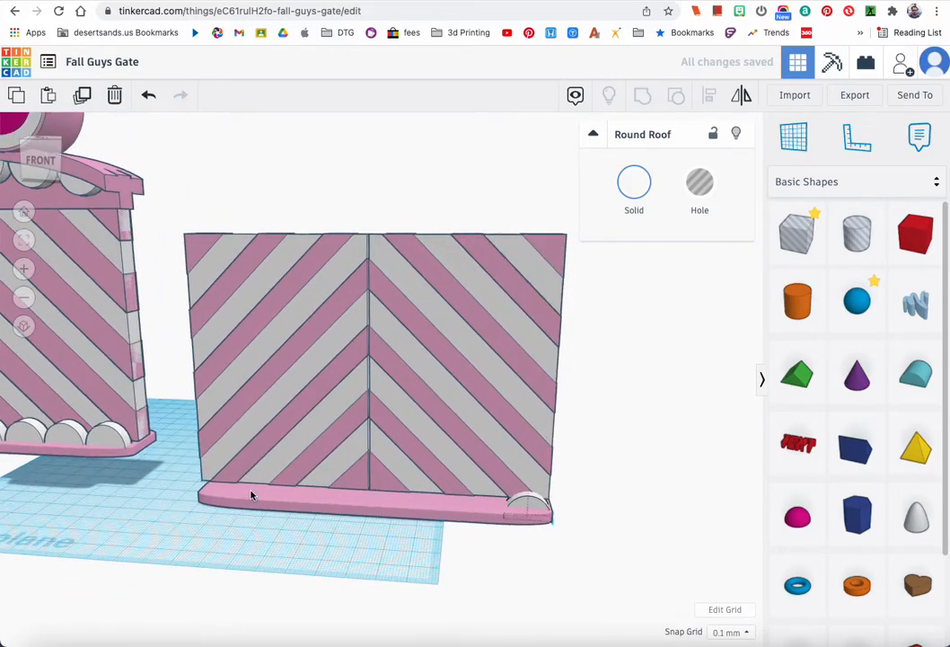
pyautogui.moveTo(528, 461)
pyautogui.mouseDown()
pyautogui.moveTo(530, 443)
pyautogui.moveTo(530, 456)
pyautogui.mouseUp()
pyautogui.moveTo(530, 503); pyautogui.dragTo(462, 509, button='right')
pyautogui.moveTo(430, 540); pyautogui.dragTo(491, 538, button='right')
# - Check the front-to-back depth of the original gate's pink base for comparison with the new base
pyautogui.click(132, 464)
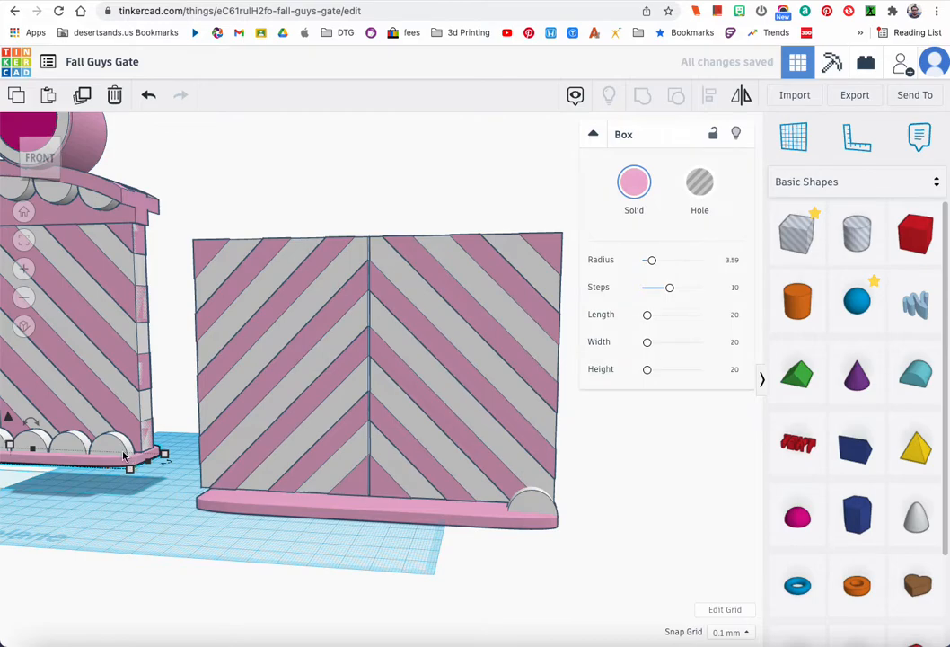
pyautogui.moveTo(133, 471)
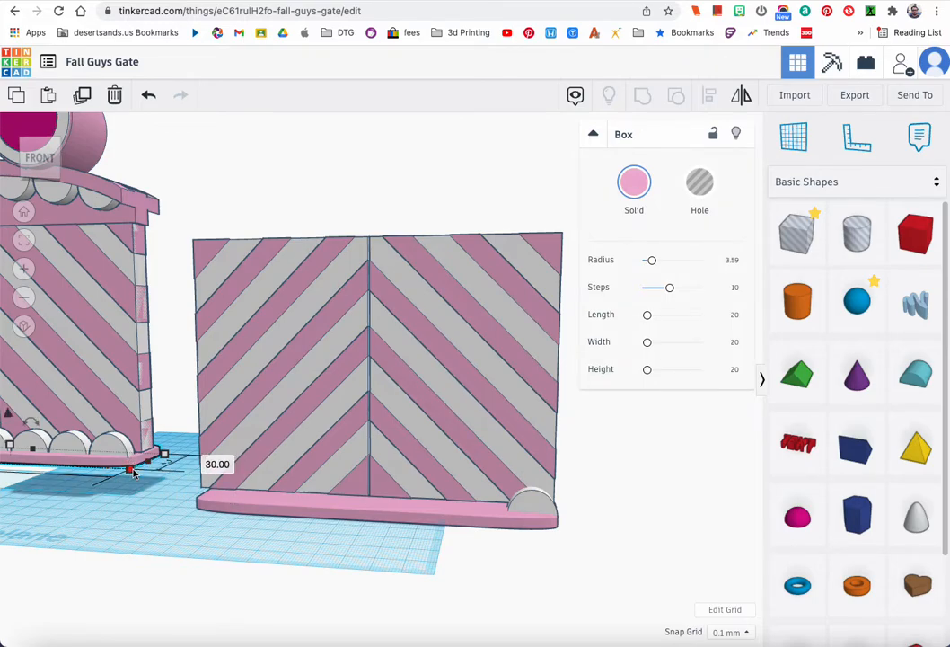
pyautogui.scroll(-3, 133, 473)
pyautogui.click(280, 484)
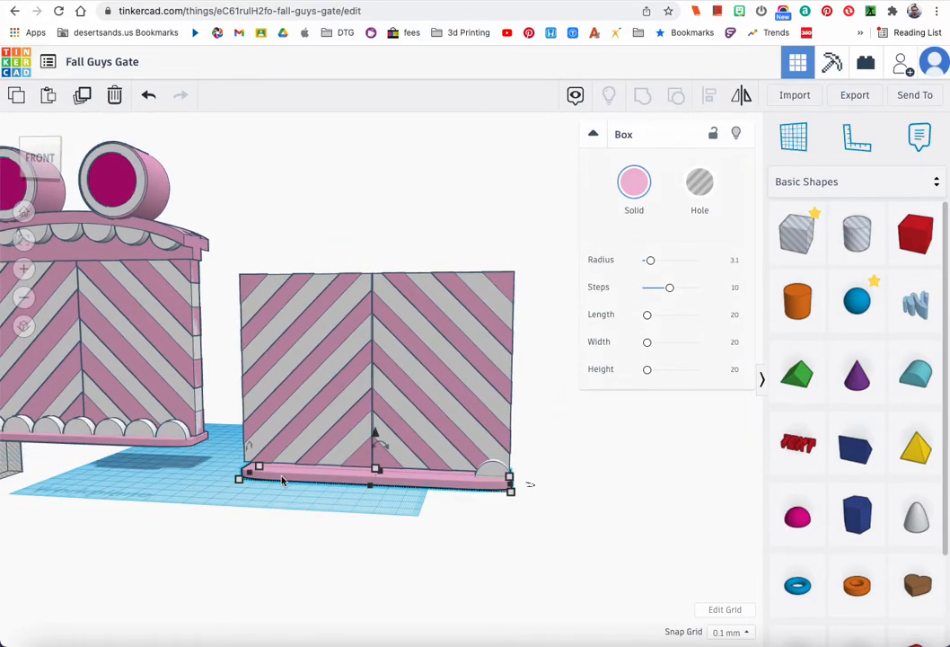
pyautogui.click(363, 497)
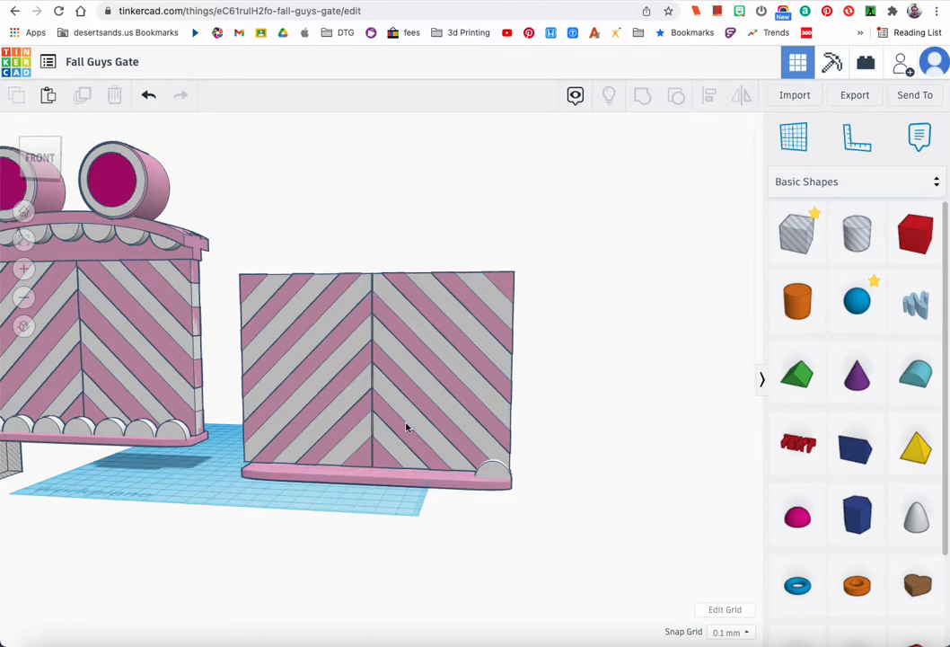
# - Nudge the scallop towards the front until its back face sits against the front of the door panels
pyautogui.click(500, 476)
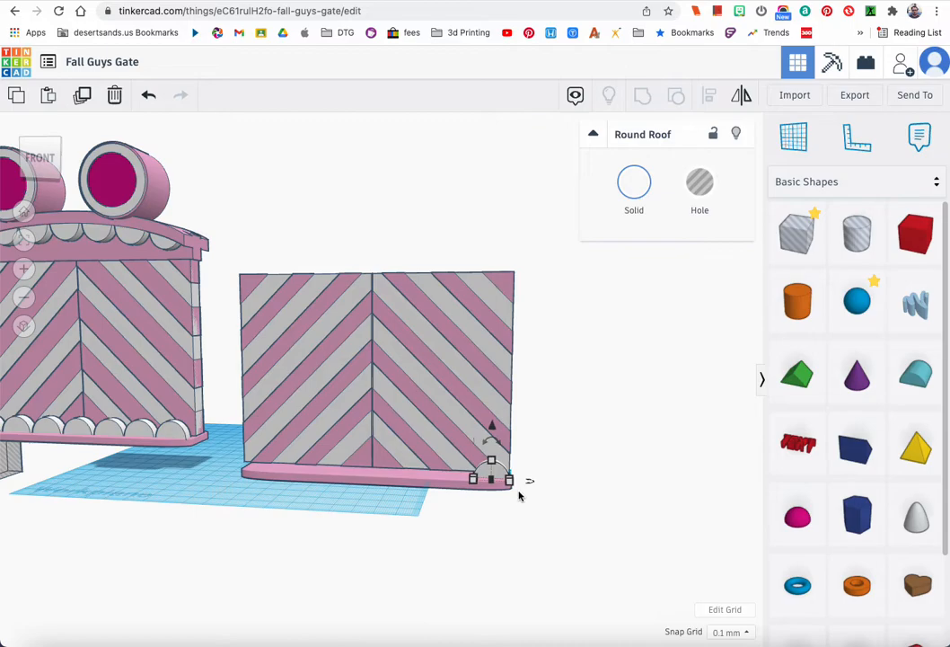
pyautogui.click(22, 242)
pyautogui.moveTo(327, 370); pyautogui.dragTo(219, 383, button='right')
pyautogui.press('Left')
pyautogui.press('Left')
pyautogui.press('Left')
pyautogui.press('Left')
pyautogui.press('Left')
pyautogui.press('Left')
pyautogui.press('Left')
pyautogui.press('Left')
pyautogui.press('Left')
pyautogui.press('Left')
pyautogui.press('Left')
# - Raise the pink base 1.50 mm to meet the door panels and lift the scallop to rest on the base
pyautogui.click(441, 451)
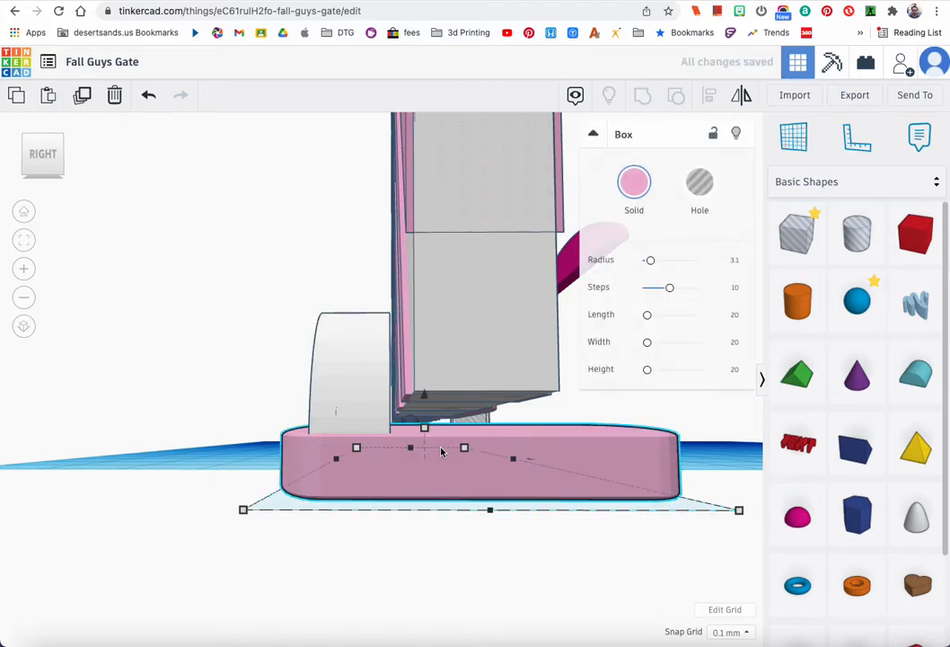
pyautogui.moveTo(426, 396); pyautogui.dragTo(427, 377)
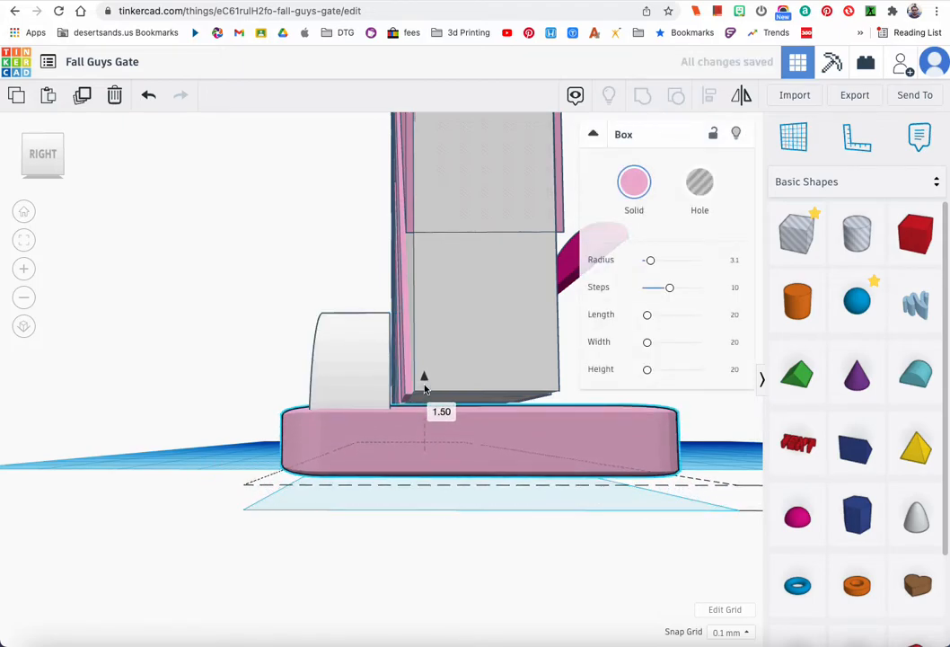
pyautogui.click(364, 316)
pyautogui.moveTo(359, 228); pyautogui.dragTo(355, 197)
pyautogui.click(345, 252)
pyautogui.click(334, 323)
pyautogui.moveTo(238, 324); pyautogui.dragTo(480, 360, button='right')
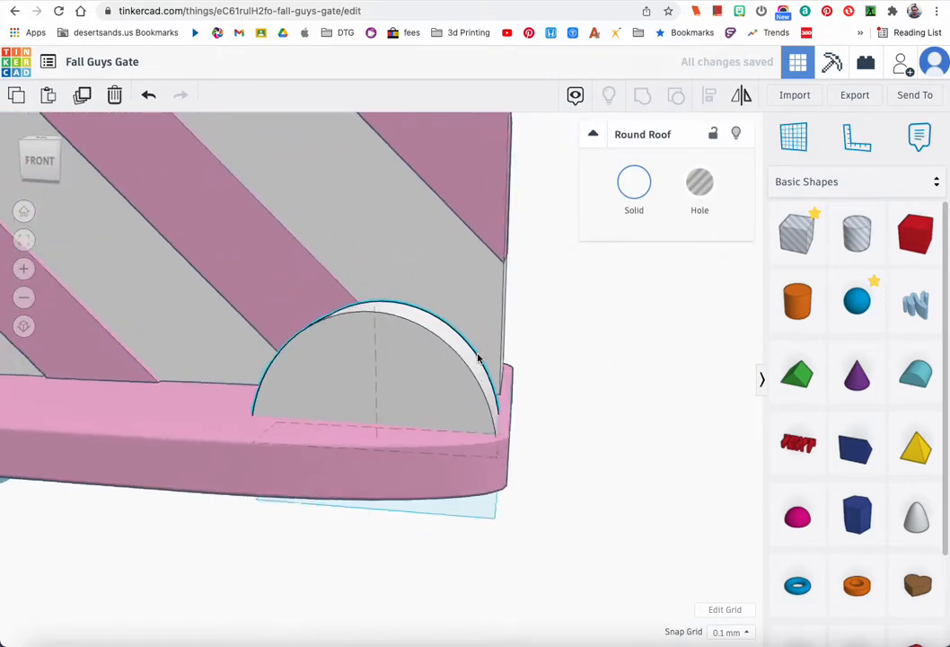
# - Duplicate the scallop and nudge the copy left along the base until it sits right beside the first one
pyautogui.scroll(-2, 385, 366)
pyautogui.scroll(-6, 385, 366)
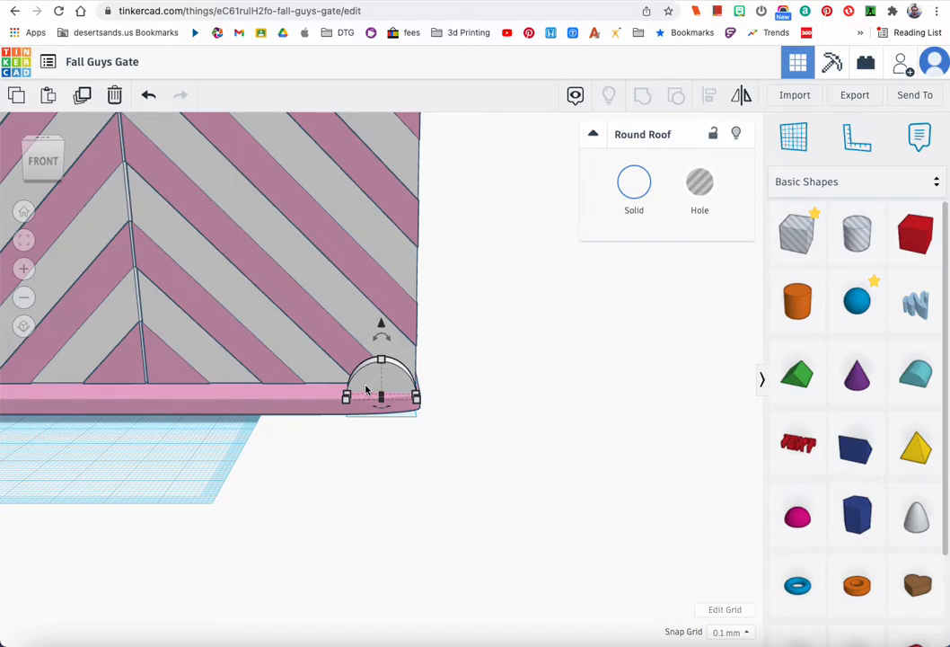
pyautogui.click(80, 93)
pyautogui.press('Left')
pyautogui.press('Left')
pyautogui.press('Left')
pyautogui.press('Left')
pyautogui.press('Left')
pyautogui.press('Left')
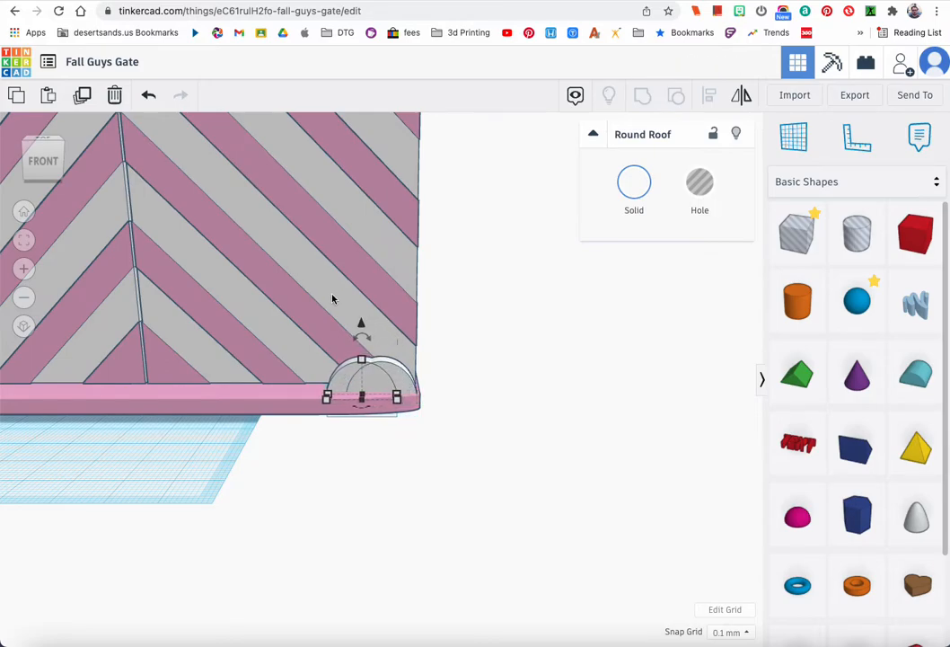
pyautogui.press('Left')
pyautogui.press('Left')
pyautogui.press('Left')
pyautogui.press('Left')
pyautogui.press('Left')
pyautogui.press('Left')
pyautogui.press('Left')
pyautogui.press('Left')
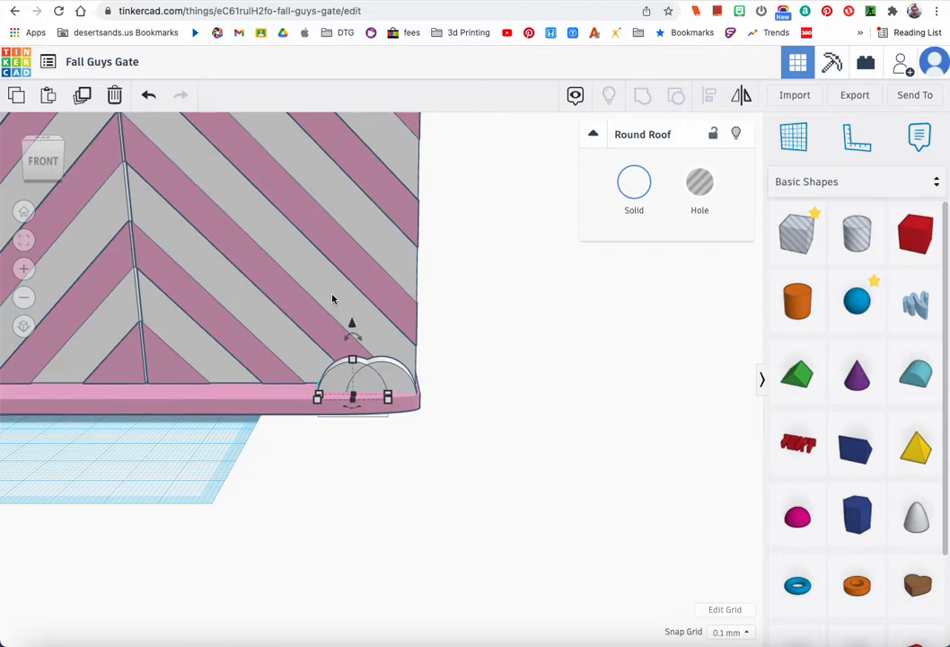
pyautogui.press('Left')
pyautogui.press('Left')
pyautogui.press('Left')
pyautogui.press('Left')
pyautogui.press('Left')
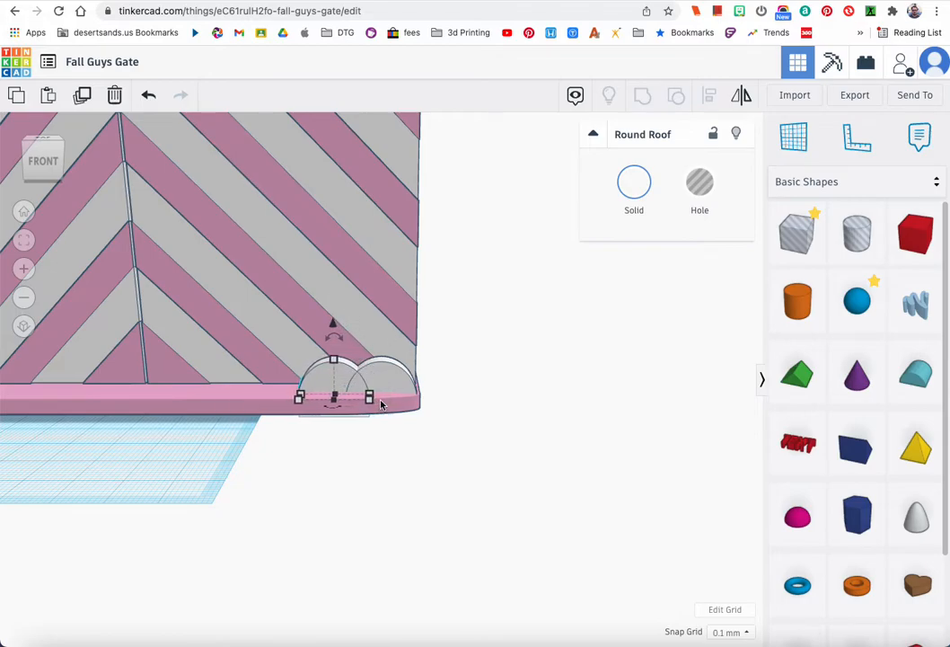
pyautogui.press('Left')
pyautogui.press('Left')
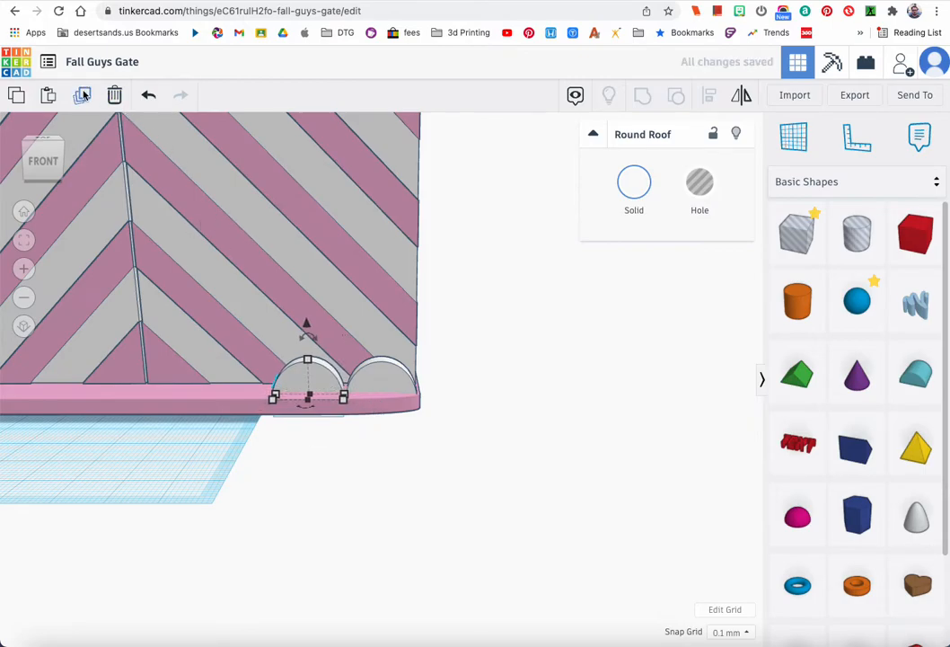
# - Repeat the spaced duplication along the base until the row has seven scallops
pyautogui.click(82, 94)
pyautogui.click(81, 97)
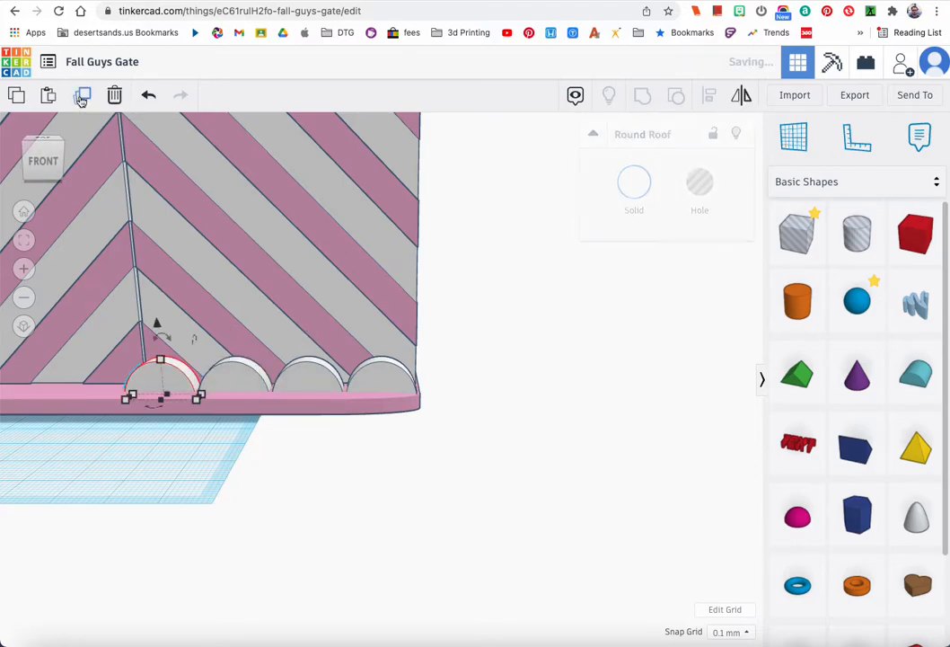
pyautogui.click(81, 97)
pyautogui.click(80, 97)
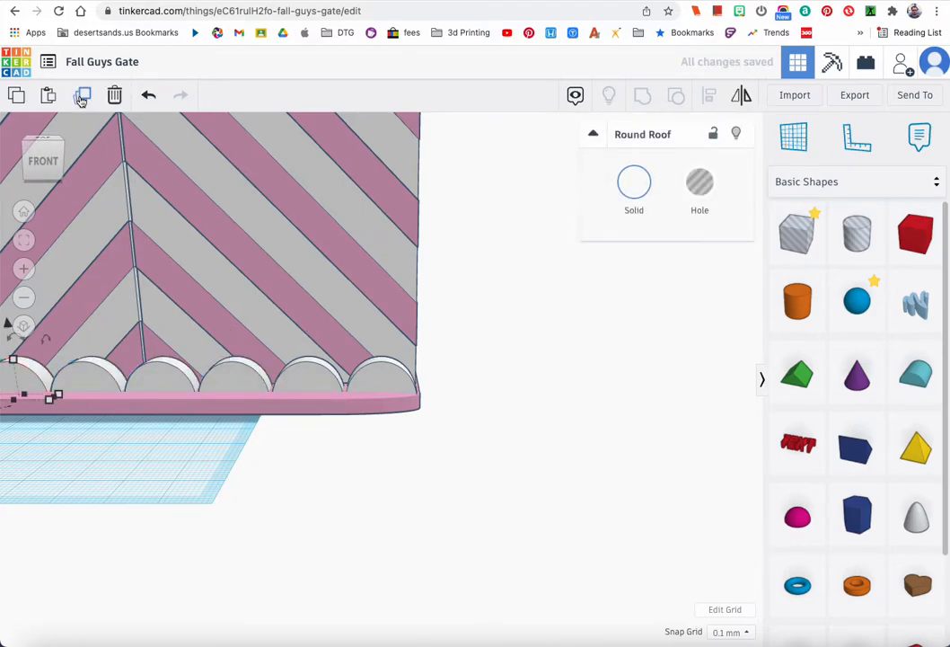
pyautogui.moveTo(121, 184); pyautogui.dragTo(123, 189, button='right')
pyautogui.scroll(-4, 122, 190)
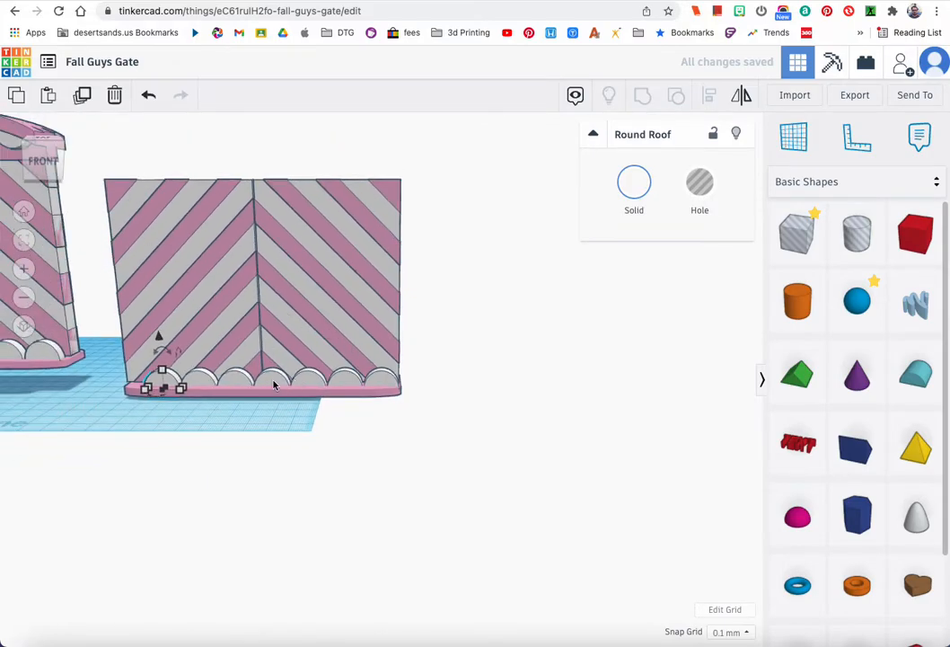
# - Set the snap grid to 1.0 mm and nudge the leftmost scallop to the left end of the pink base
pyautogui.moveTo(160, 385); pyautogui.dragTo(240, 454, button='right')
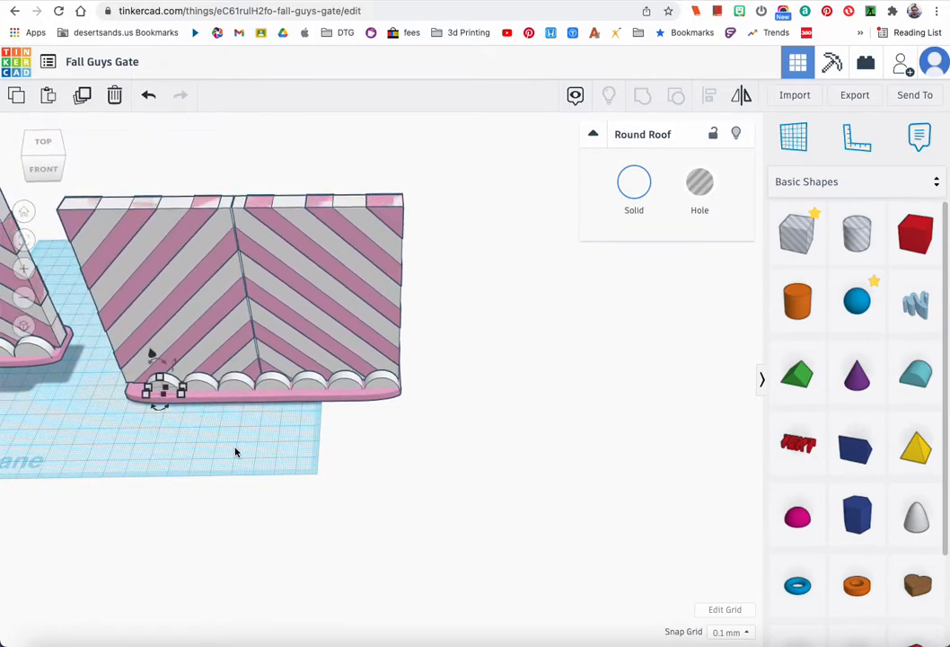
pyautogui.click(745, 632)
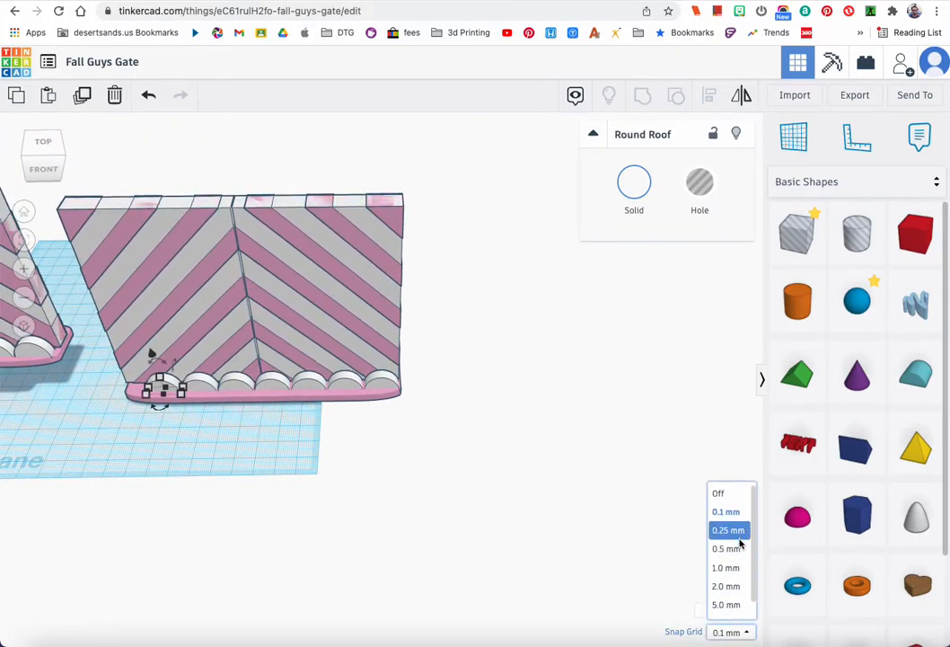
pyautogui.click(736, 566)
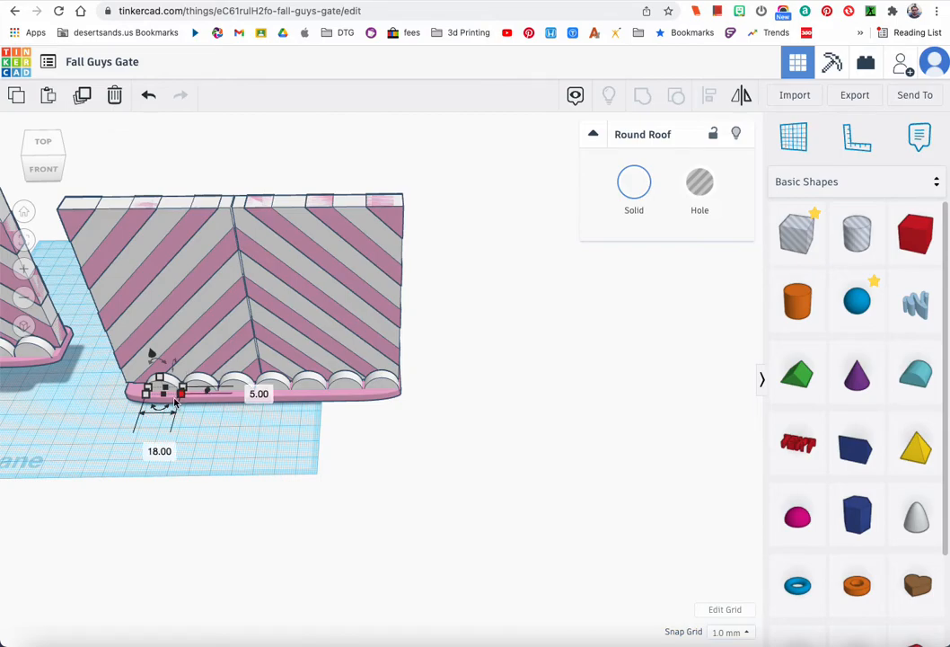
pyautogui.press('Left')
pyautogui.press('Left')
pyautogui.press('Left')
pyautogui.press('Left')
pyautogui.press('Left')
pyautogui.press('Left')
pyautogui.press('Left')
pyautogui.press('Left')
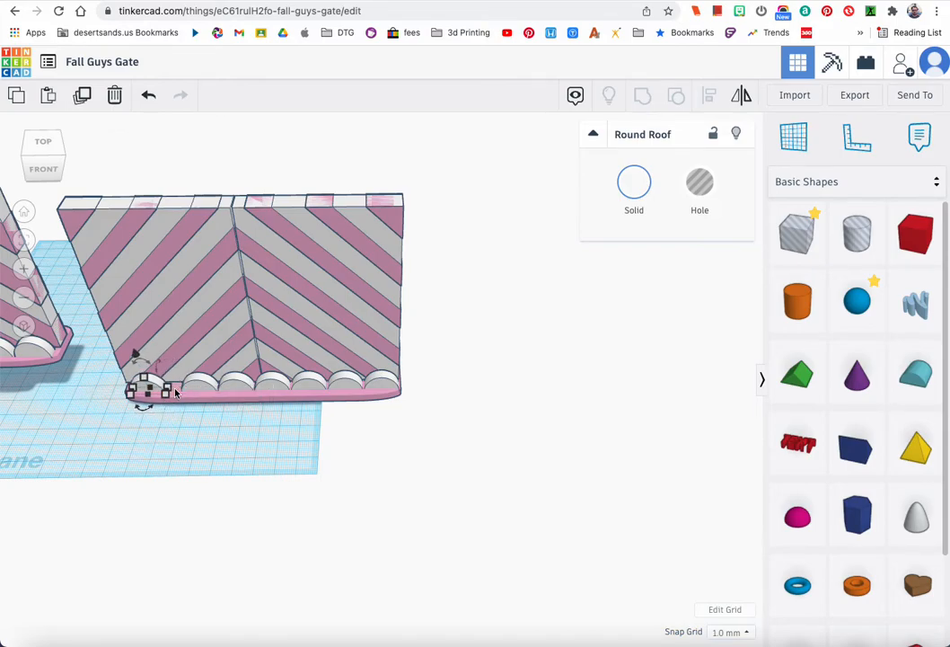
# - Shift the inner scallops left one after another to spread the row across the full base
pyautogui.moveTo(153, 388); pyautogui.dragTo(277, 389)
pyautogui.press('Left')
pyautogui.press('Left')
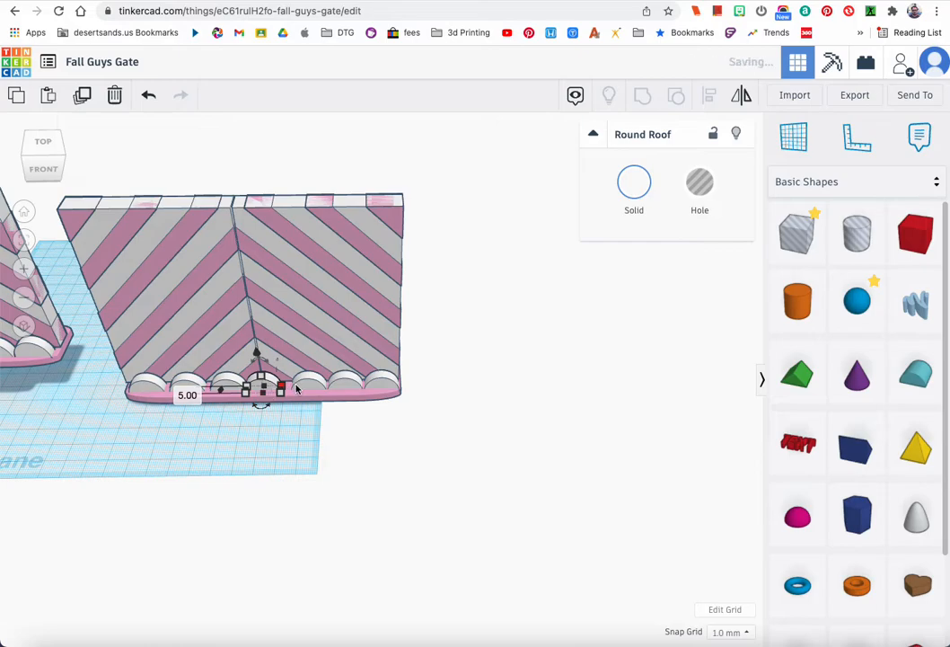
pyautogui.click(302, 386)
pyautogui.press('Left')
pyautogui.press('Left')
pyautogui.press('Left')
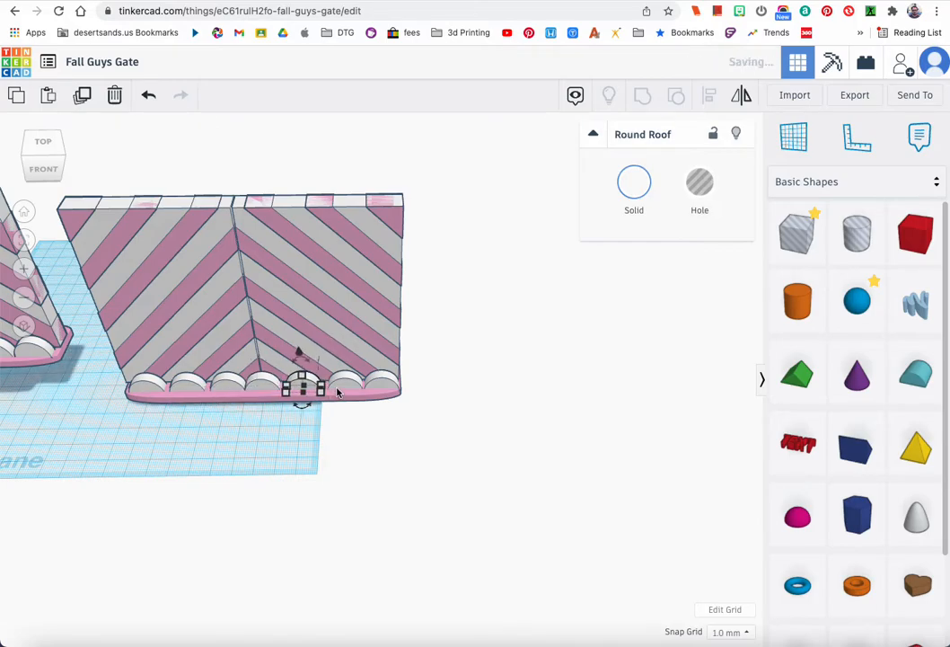
pyautogui.click(342, 389)
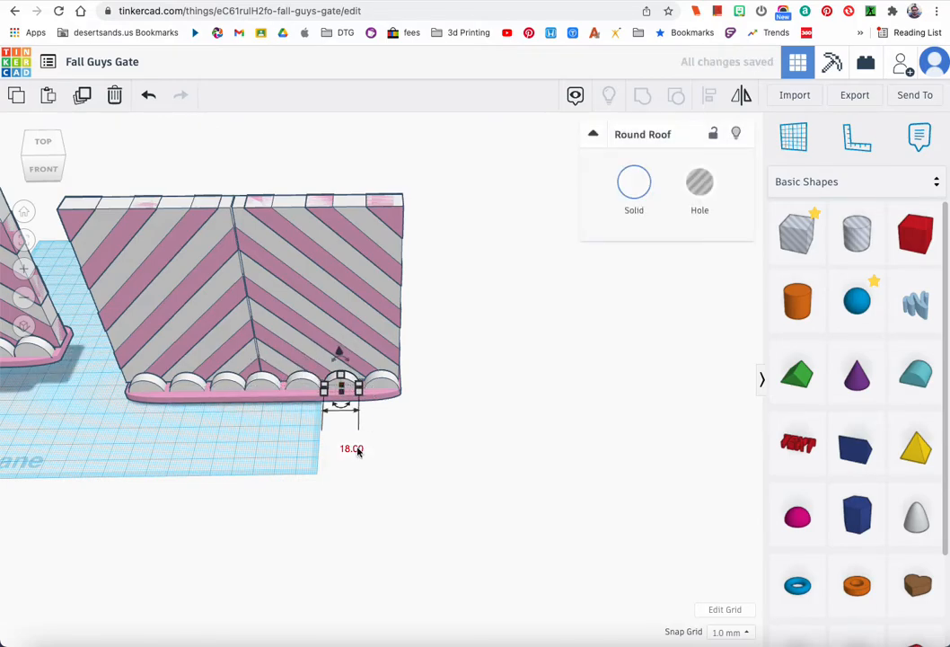
# - Fine-tune the positions of the inner scallops to even out the gaps along the row
pyautogui.moveTo(214, 442); pyautogui.dragTo(229, 385, button='right')
pyautogui.click(229, 386)
pyautogui.click(178, 392)
pyautogui.moveTo(177, 431)
pyautogui.mouseDown(button='right')
pyautogui.moveTo(162, 463)
pyautogui.moveTo(180, 424)
pyautogui.moveTo(173, 410)
pyautogui.moveTo(163, 456)
pyautogui.moveTo(193, 427)
pyautogui.mouseUp(button='right')
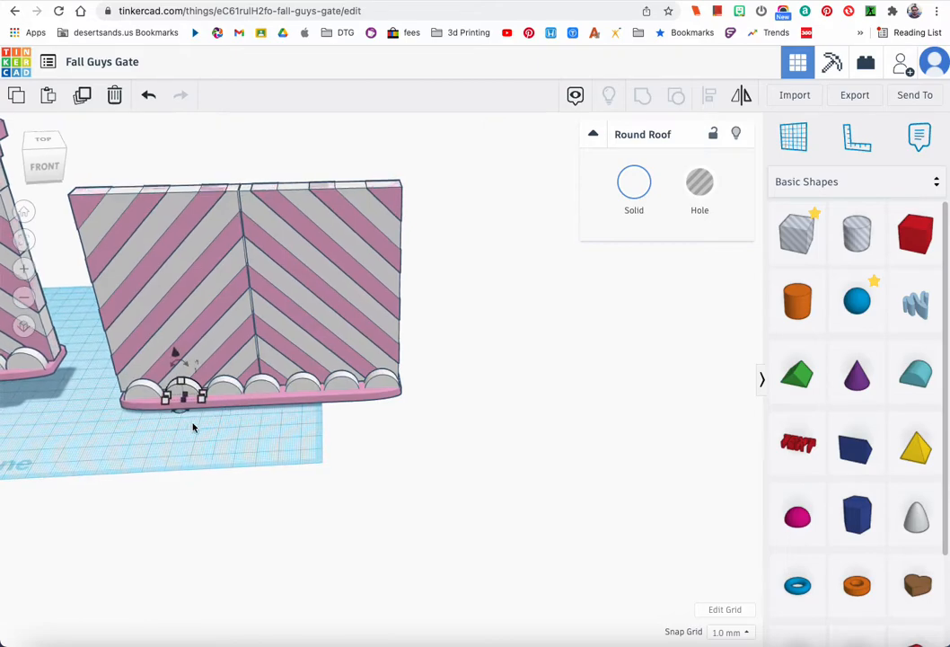
pyautogui.click(299, 388)
pyautogui.click(257, 390)
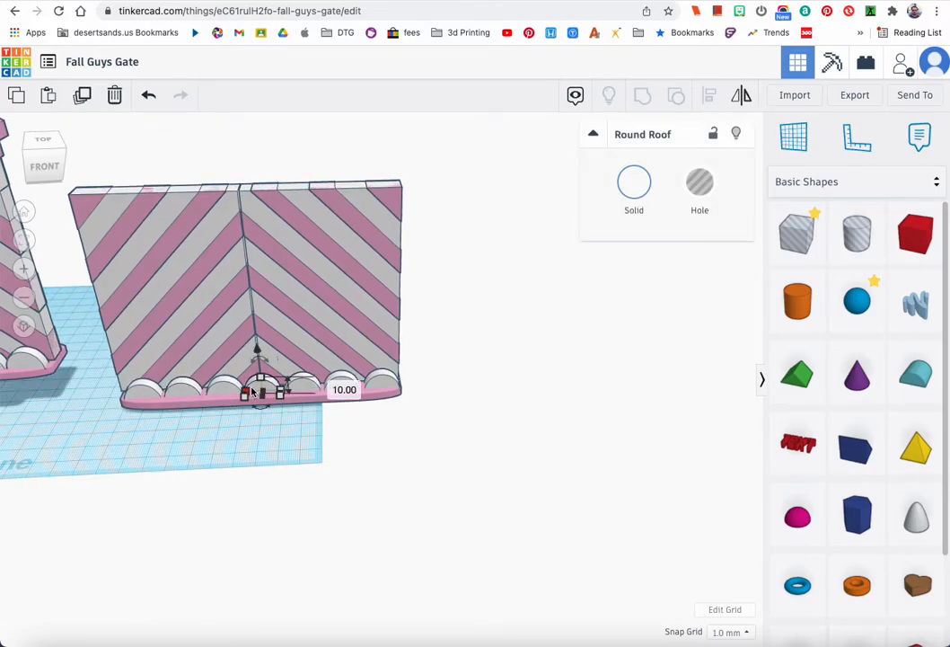
pyautogui.click(301, 389)
pyautogui.click(340, 390)
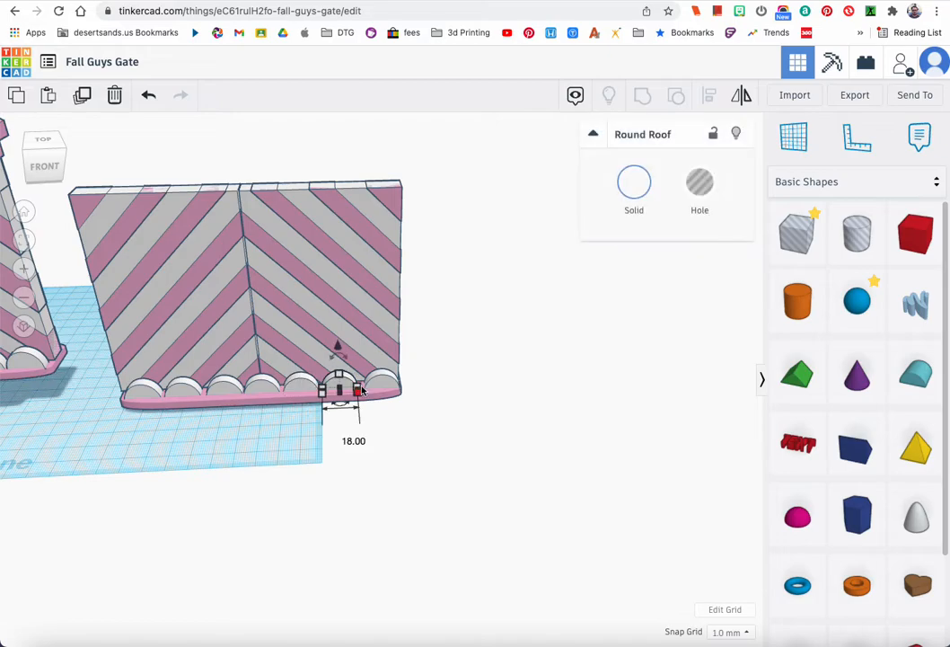
pyautogui.click(370, 391)
pyautogui.click(356, 412)
pyautogui.moveTo(212, 413); pyautogui.dragTo(267, 395, button='right')
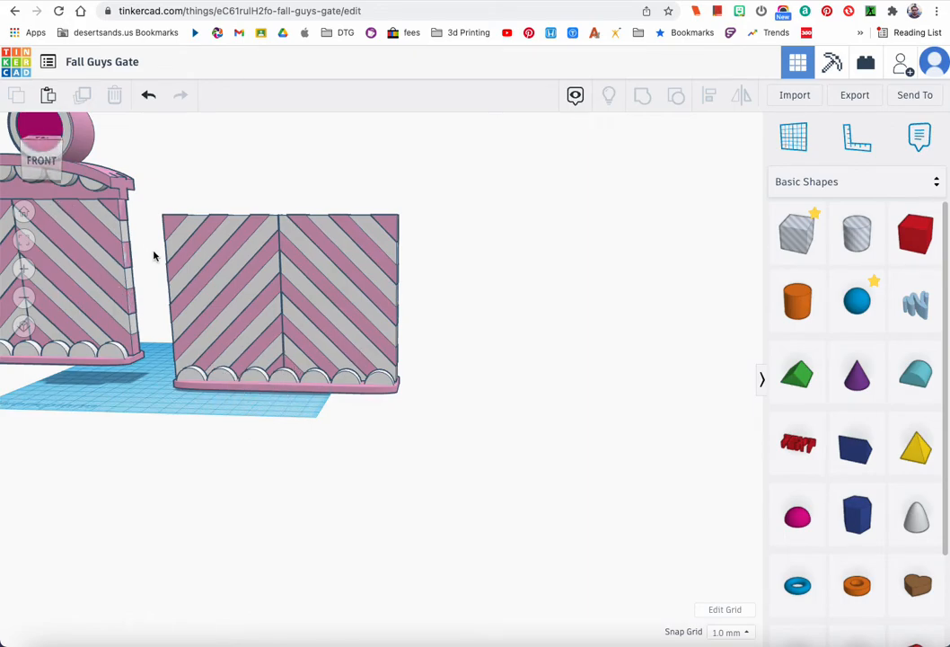
pyautogui.scroll(-3, 153, 255)
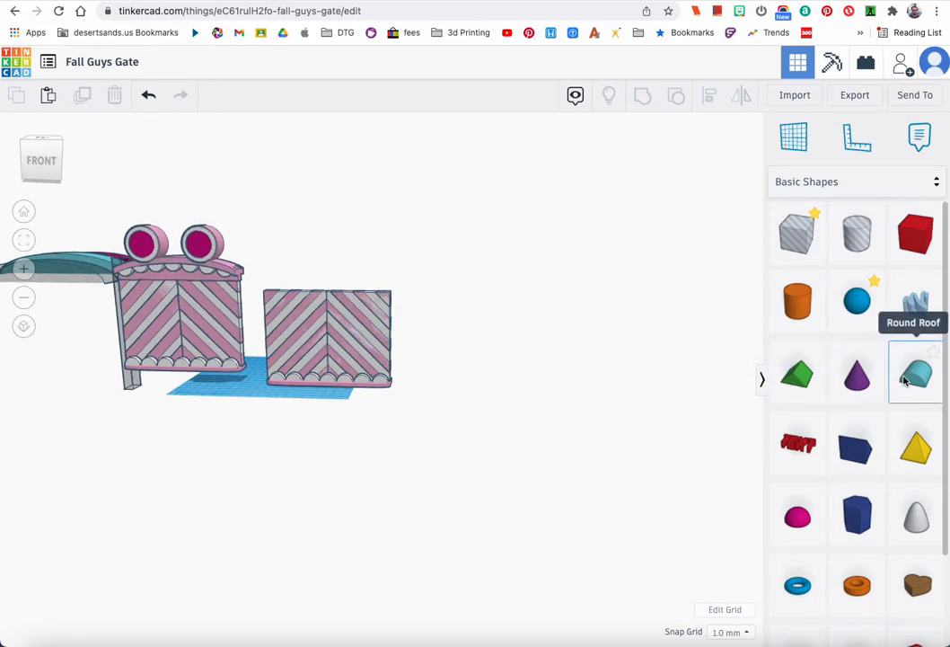
# - Add a Round Roof shape in front of the rebuilt doors and select the reference gate's teal roof to check its size
pyautogui.moveTo(904, 379); pyautogui.dragTo(323, 400)
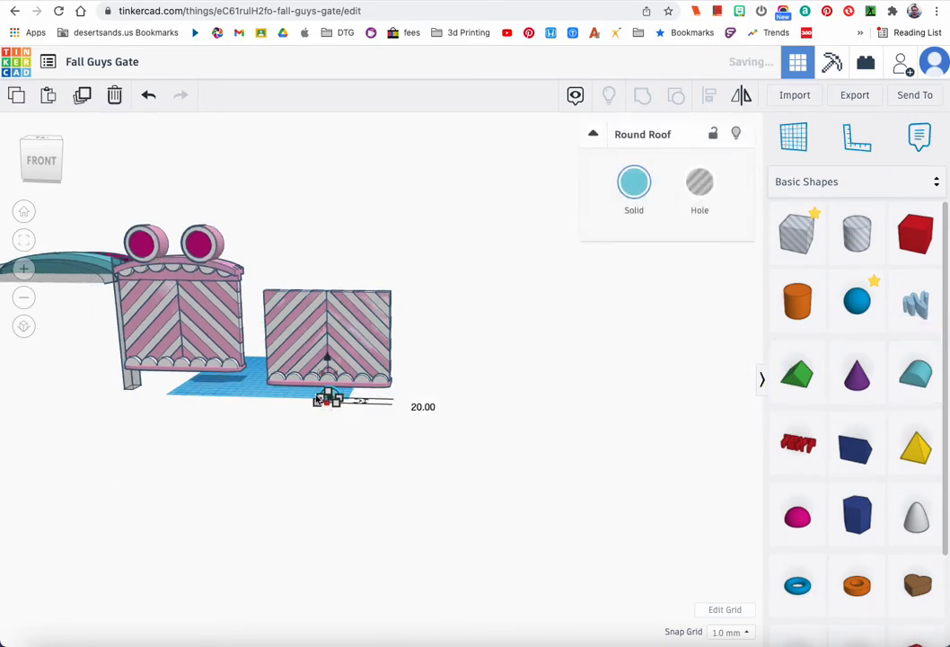
pyautogui.click(75, 258)
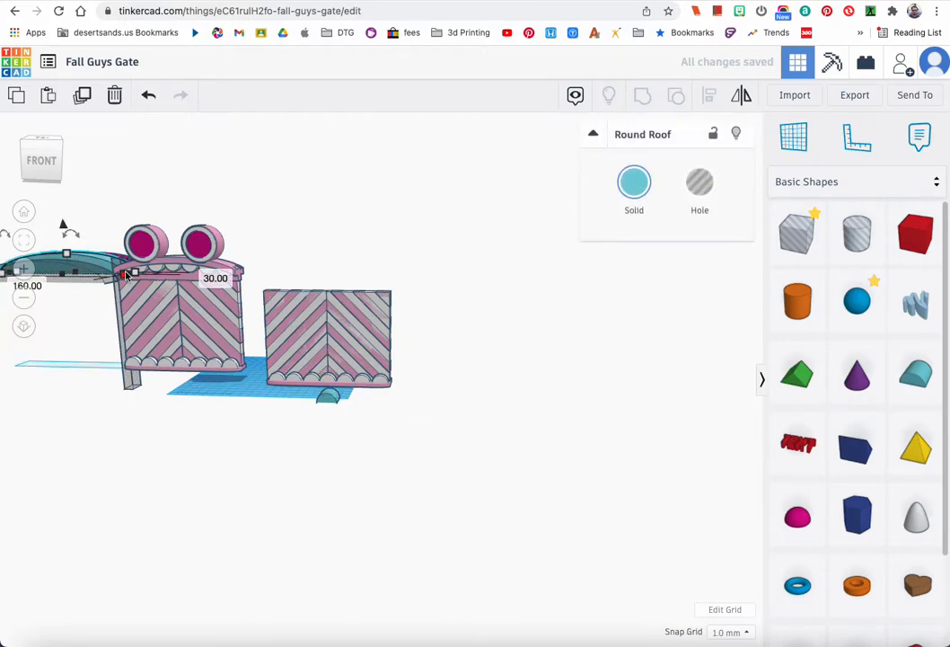
pyautogui.click(330, 397)
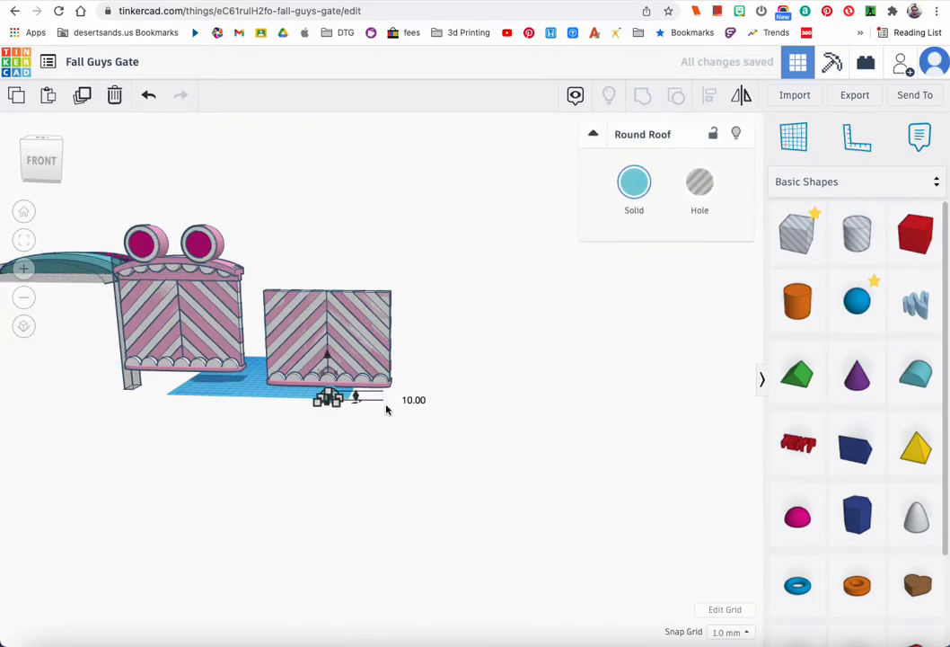
pyautogui.write('30')
pyautogui.press('Return')
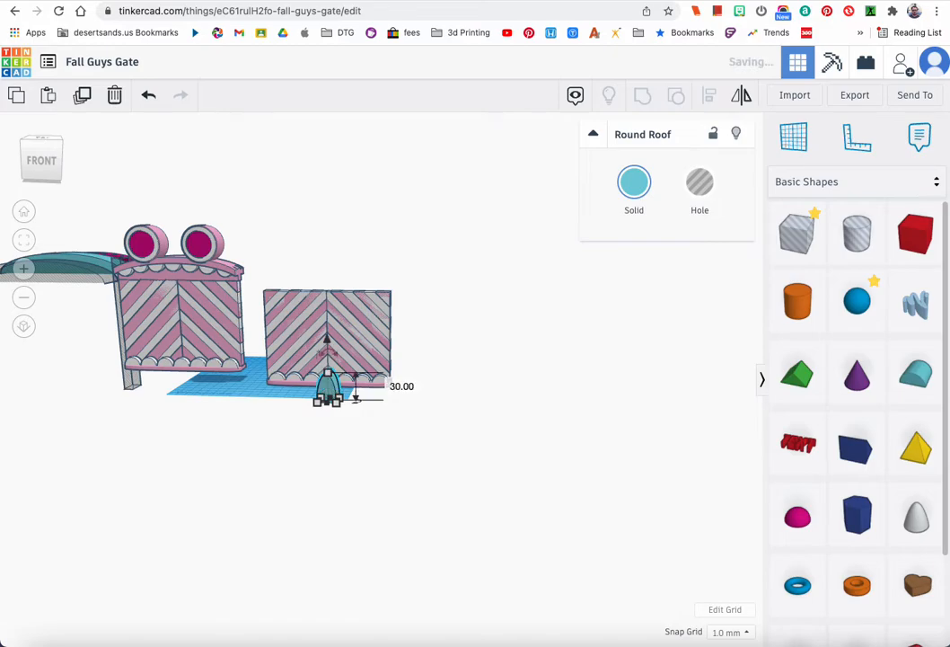
pyautogui.hotkey('ctrl', 'z')
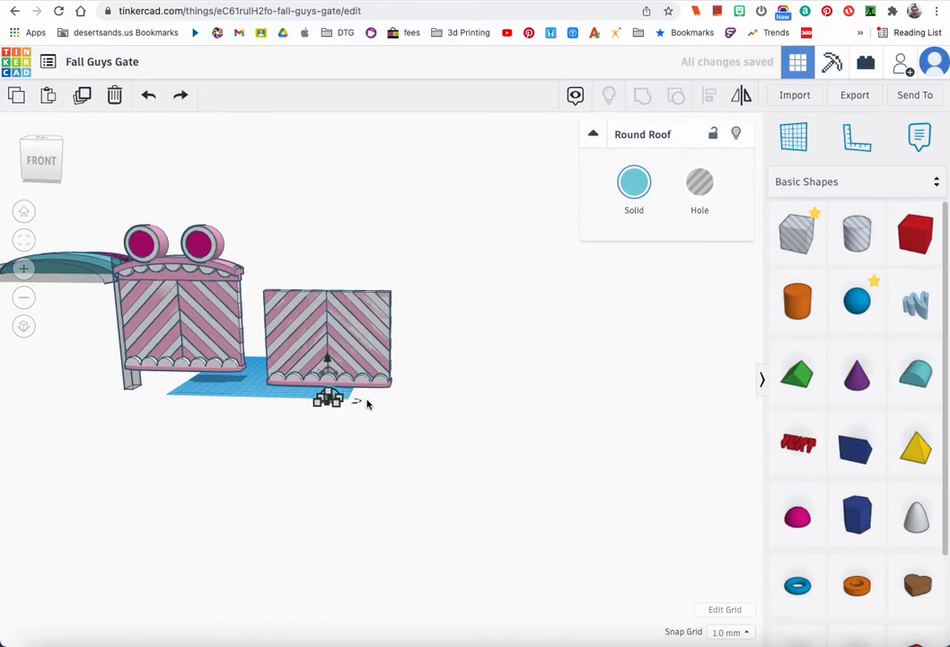
# - Set the new round roof's depth to 30 mm and its width to 160 mm to match the reference roof
pyautogui.scroll(5, 364, 404)
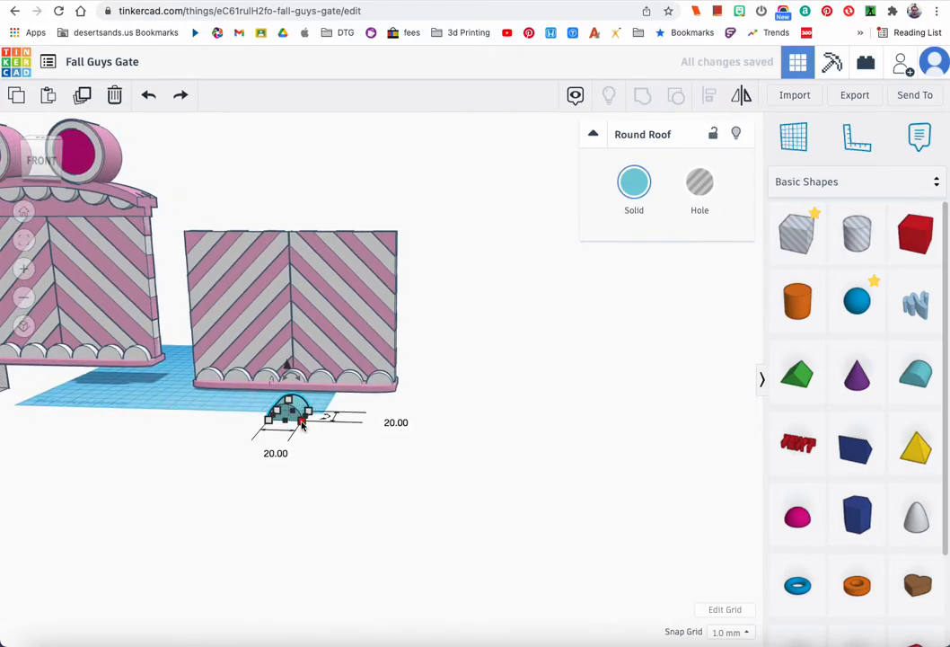
pyautogui.press('Return')
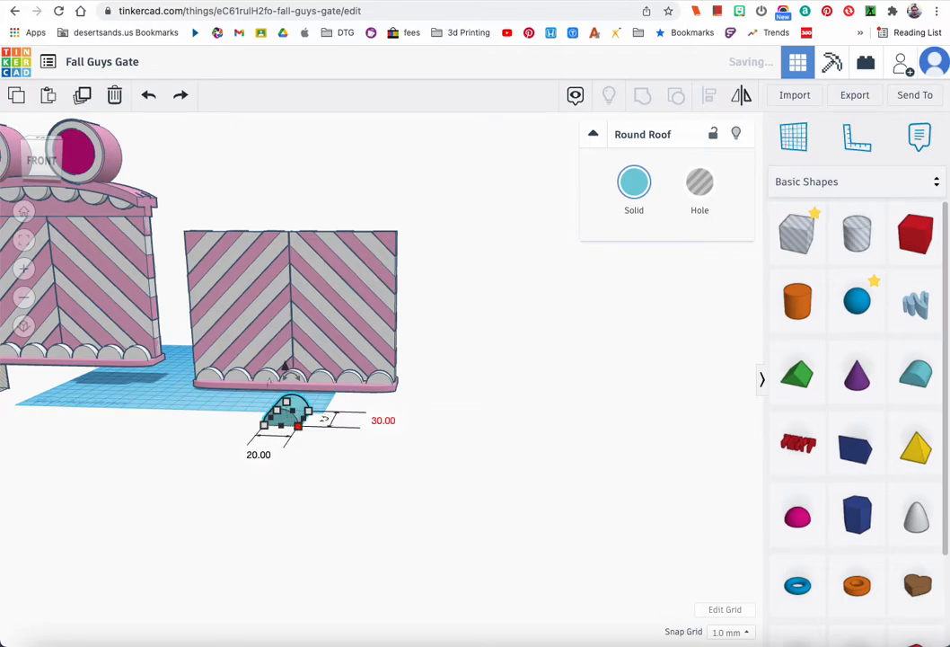
pyautogui.scroll(-10, 179, 359)
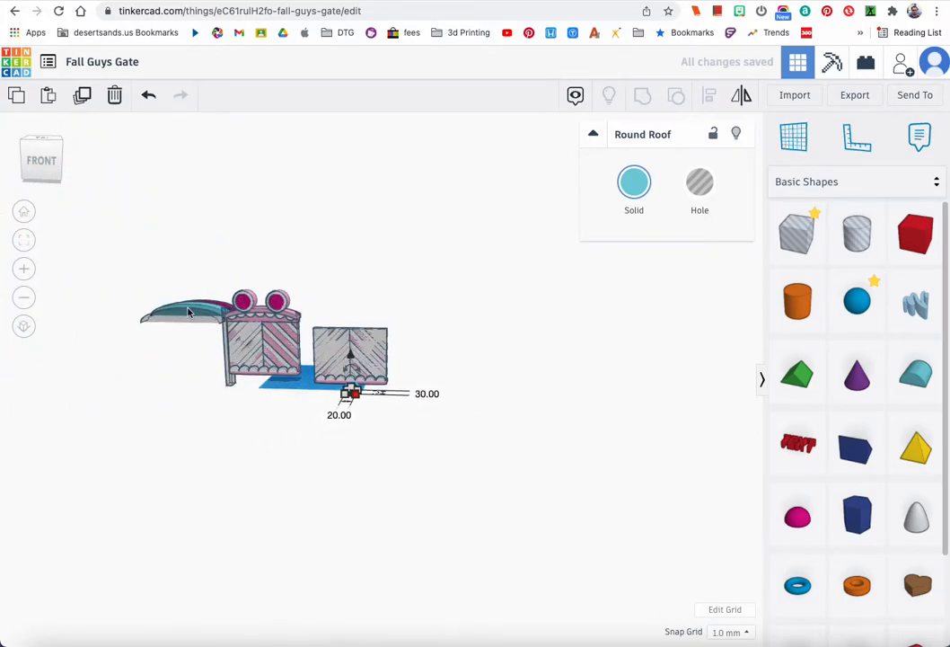
pyautogui.click(203, 311)
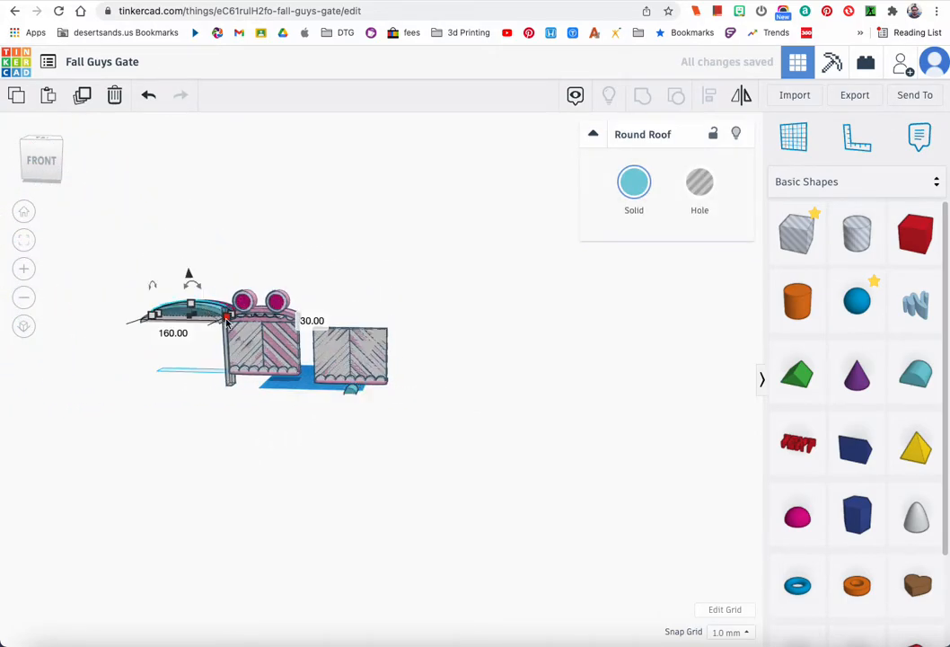
pyautogui.click(349, 391)
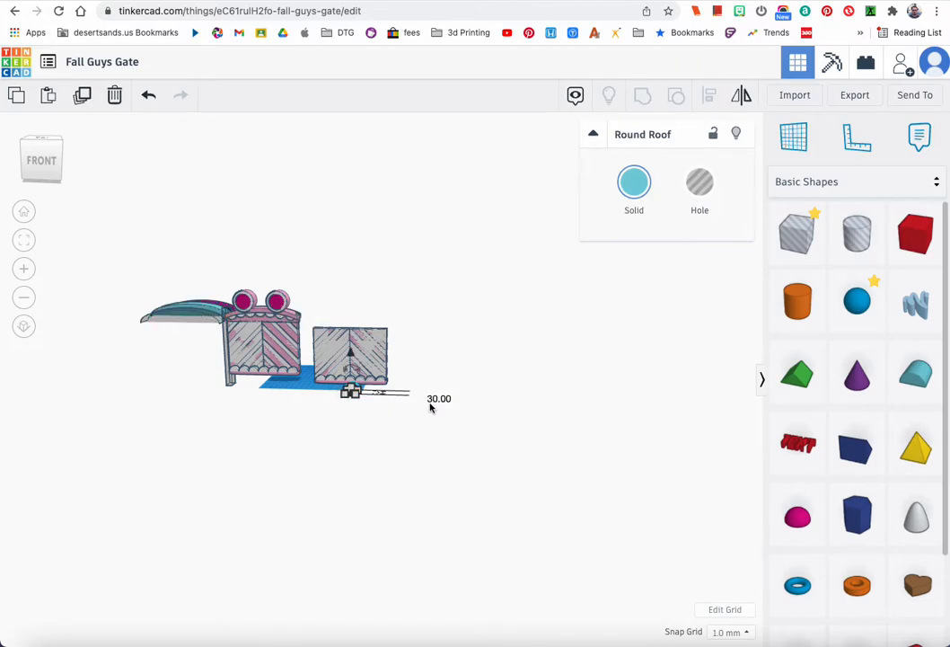
pyautogui.scroll(8, 337, 422)
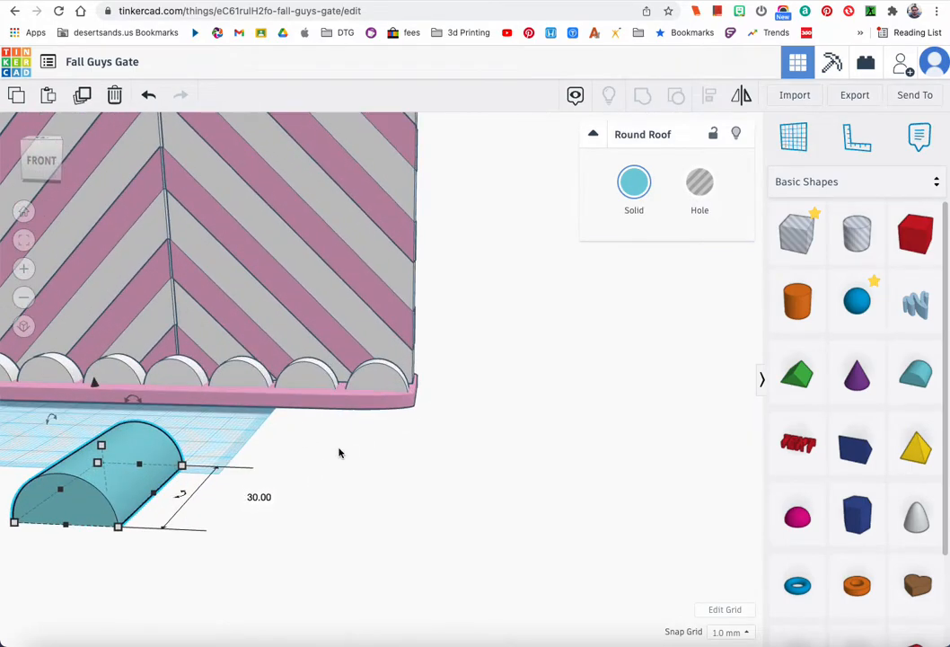
pyautogui.scroll(-2, 339, 452)
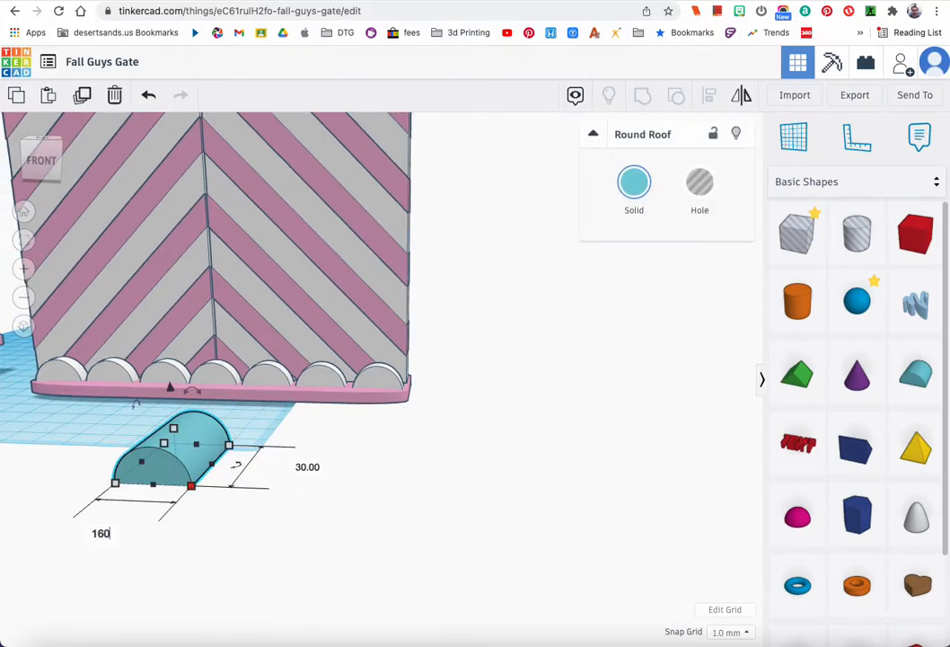
pyautogui.press('Return')
# - Nudge the widened roof left until it is roughly centred in front of the rebuilt striped doors
pyautogui.press('Left')
pyautogui.press('Left')
pyautogui.press('Left')
pyautogui.press('Left')
pyautogui.press('Left')
pyautogui.press('Left')
pyautogui.press('Left')
pyautogui.press('Left')
pyautogui.press('Left')
pyautogui.press('Left')
pyautogui.press('Left')
pyautogui.press('Left')
pyautogui.press('Left')
pyautogui.press('Left')
pyautogui.press('Left')
pyautogui.press('Left')
pyautogui.press('Left')
pyautogui.press('Left')
pyautogui.press('Left')
pyautogui.press('Left')
pyautogui.press('Left')
pyautogui.press('Left')
pyautogui.press('Left')
pyautogui.press('Left')
pyautogui.press('Left')
pyautogui.press('Left')
pyautogui.press('Left')
pyautogui.press('Left')
pyautogui.press('Left')
pyautogui.press('Left')
pyautogui.press('Left')
pyautogui.press('Left')
pyautogui.press('Left')
pyautogui.press('Left')
pyautogui.press('Left')
pyautogui.press('Left')
pyautogui.press('Left')
pyautogui.press('Left')
pyautogui.press('Left')
pyautogui.press('Left')
pyautogui.press('Left')
pyautogui.press('Left')
pyautogui.press('Left')
pyautogui.press('Left')
pyautogui.press('Left')
pyautogui.press('Left')
pyautogui.press('Left')
pyautogui.press('Left')
pyautogui.press('Left')
pyautogui.press('Left')
pyautogui.press('Left')
pyautogui.press('Left')
pyautogui.press('Left')
pyautogui.press('Left')
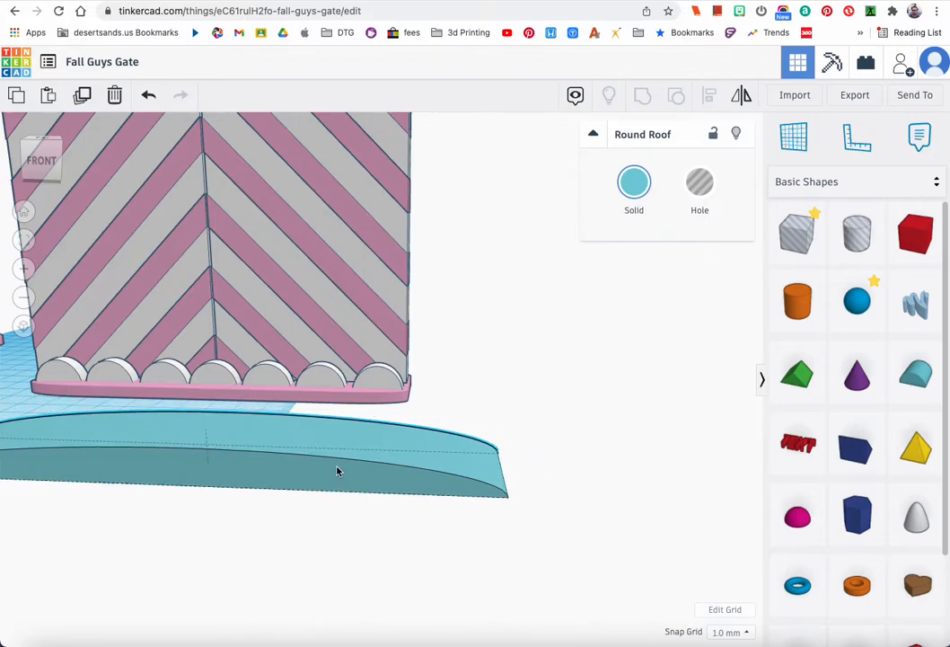
pyautogui.press('Left')
pyautogui.press('Left')
# - Check the reference gate's teal roof and set the new roof's height to 24 mm
pyautogui.scroll(-5, 176, 448)
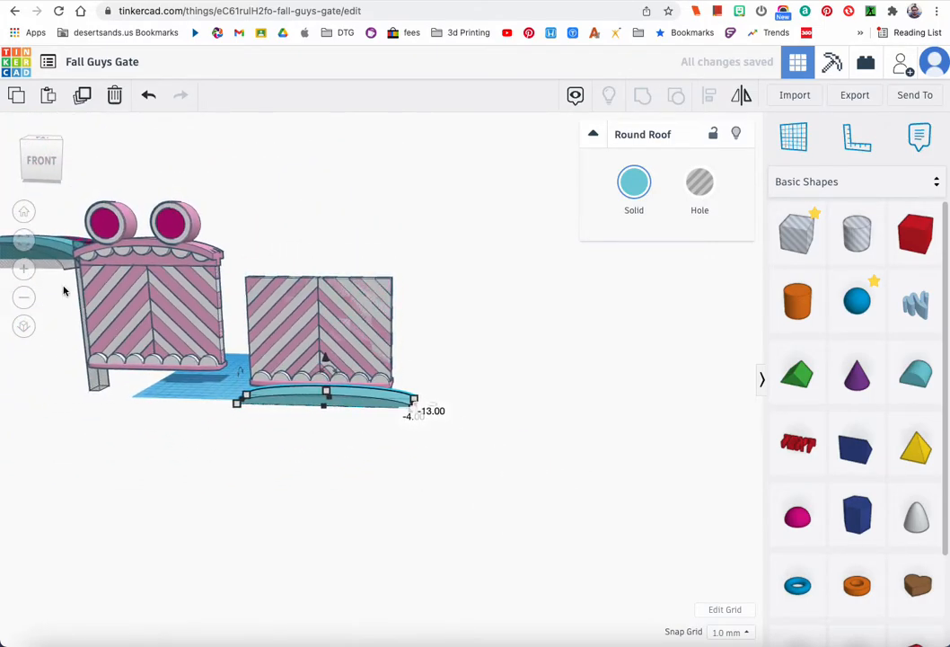
pyautogui.click(48, 244)
pyautogui.scroll(-2, 48, 248)
pyautogui.moveTo(109, 272); pyautogui.dragTo(109, 269)
pyautogui.click(353, 395)
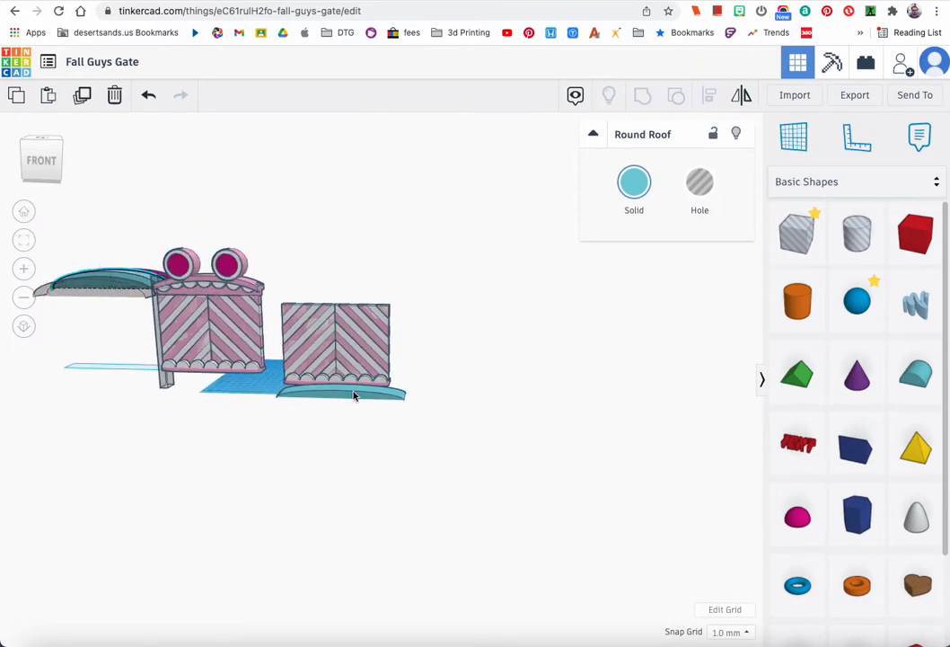
pyautogui.click(353, 395)
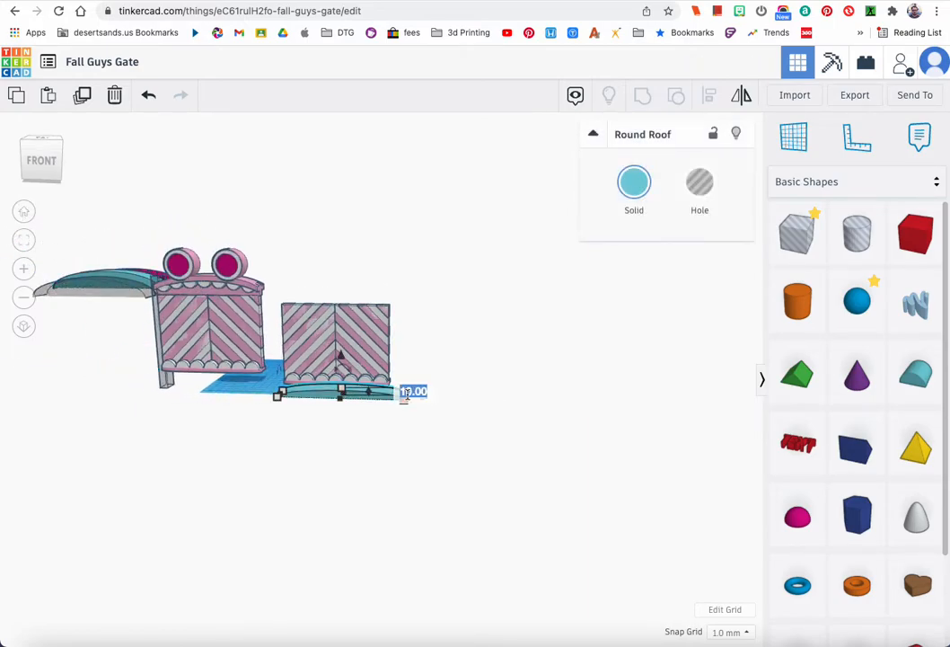
pyautogui.write('4')
pyautogui.press('Return')
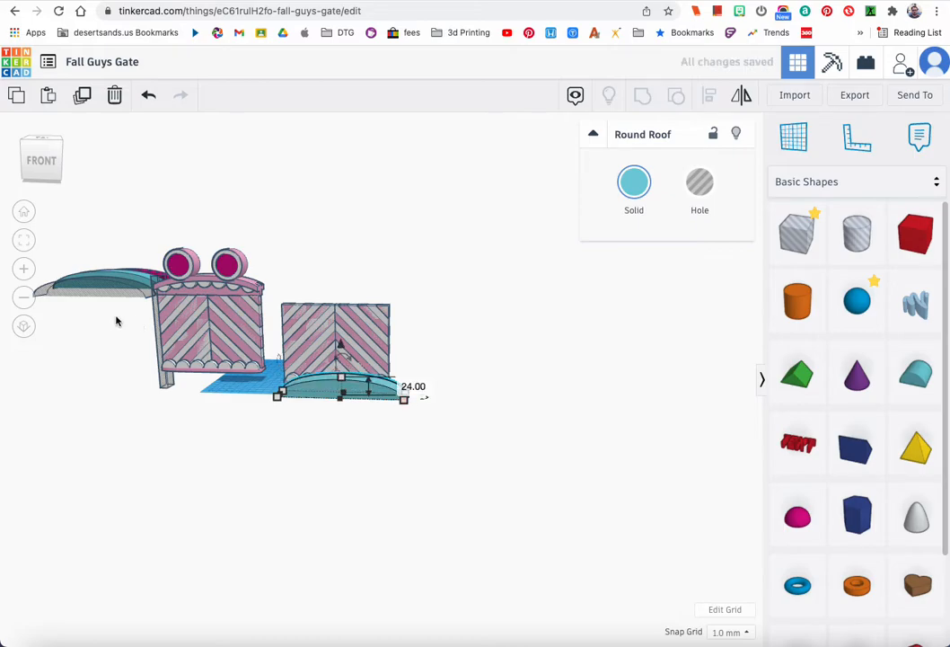
# - Check the reference gate's roof hole, then duplicate the new teal roof in place and turn the copy into a hole
pyautogui.click(81, 296)
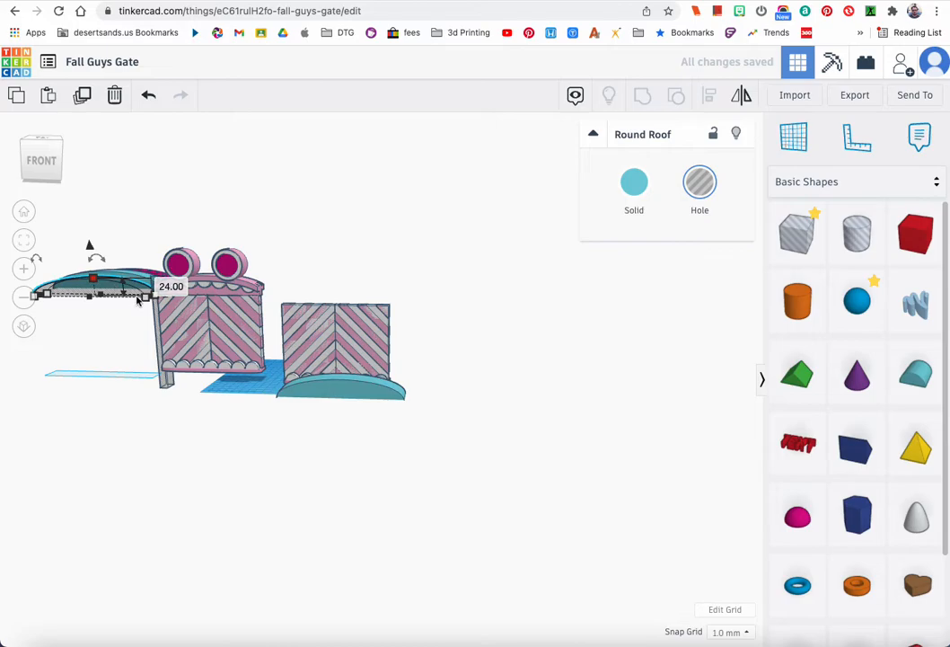
pyautogui.click(353, 392)
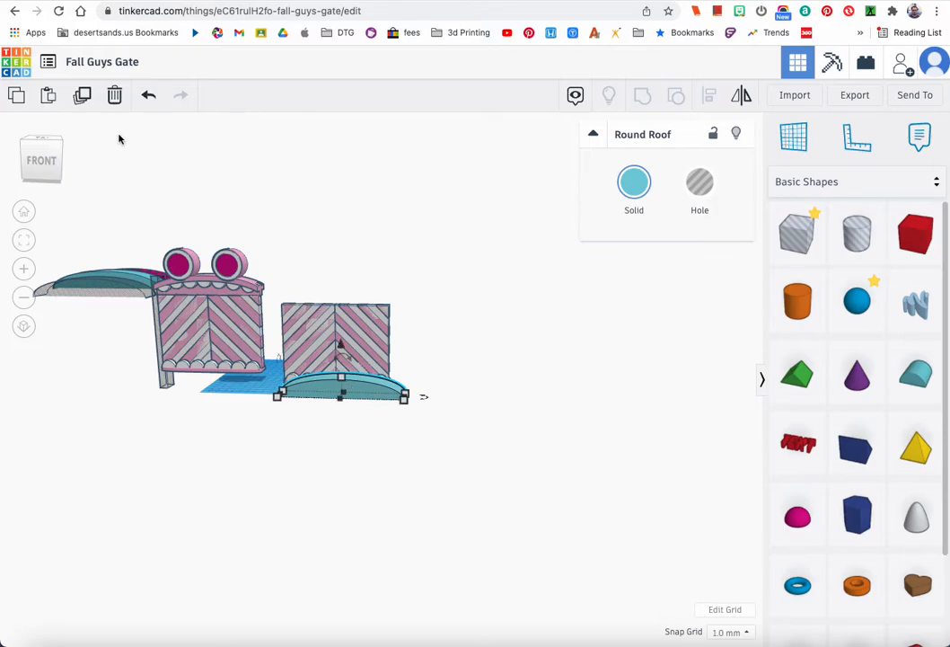
pyautogui.click(84, 105)
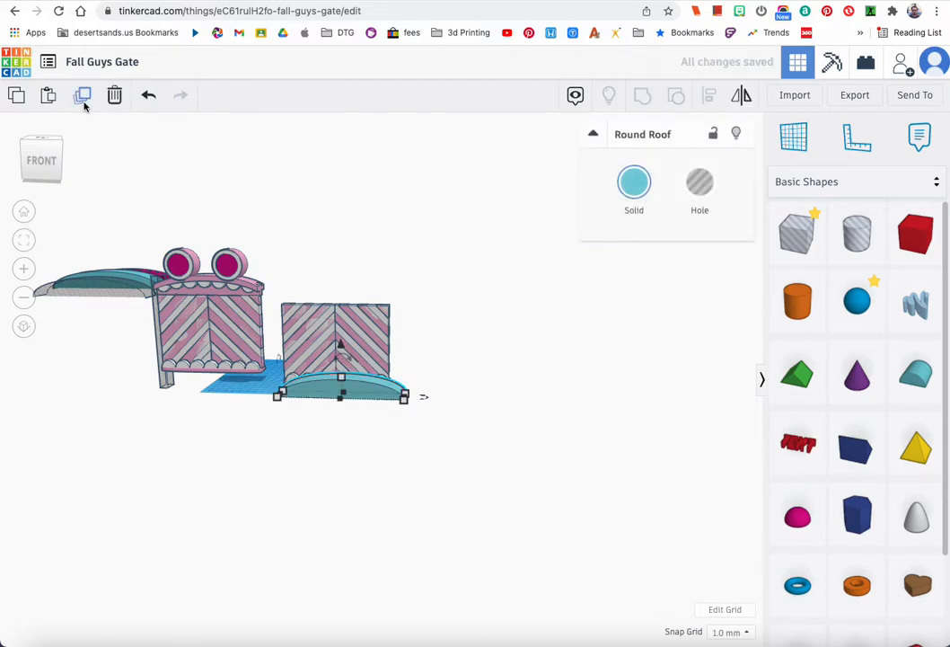
pyautogui.click(686, 186)
# - Nudge the roof-shaped hole forward from the solid teal roof
pyautogui.press('Down')
pyautogui.press('Down')
pyautogui.press('Down')
pyautogui.press('Down')
pyautogui.press('Down')
pyautogui.press('Down')
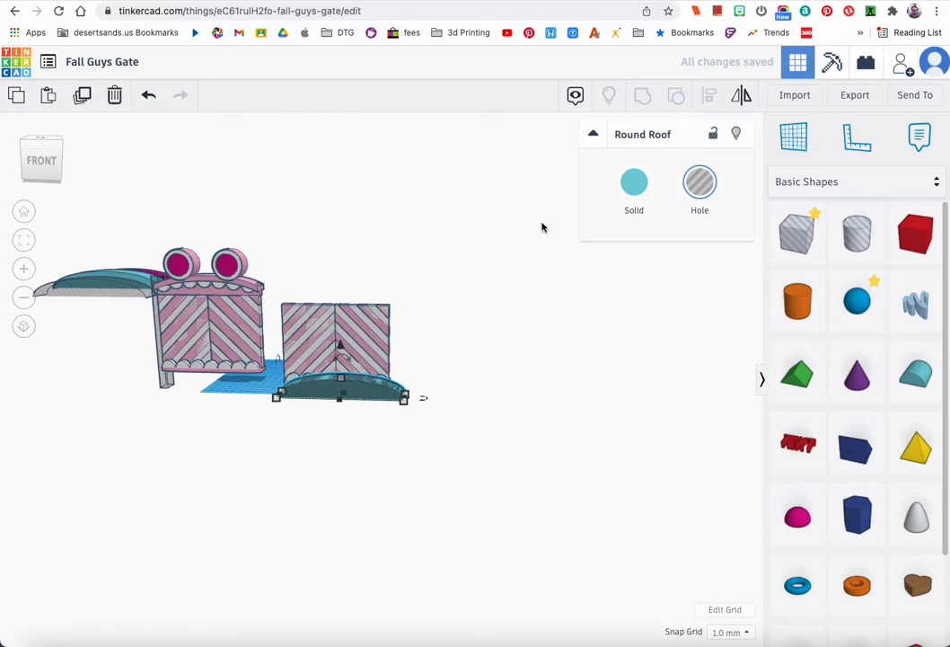
pyautogui.press('Down')
pyautogui.press('Down')
pyautogui.press('Down')
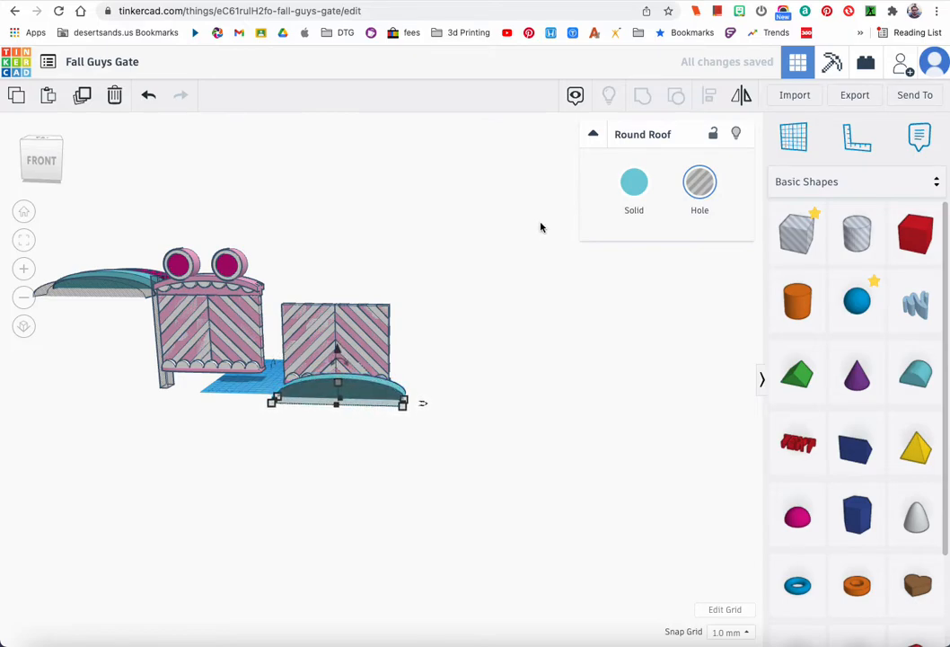
pyautogui.press('Down')
pyautogui.press('Down')
pyautogui.press('Down')
# - Lower the roof-shaped hole so its base sits below the base of the solid teal roof
pyautogui.moveTo(486, 337); pyautogui.dragTo(491, 342, button='right')
pyautogui.moveTo(450, 361); pyautogui.dragTo(404, 400)
pyautogui.click(24, 240)
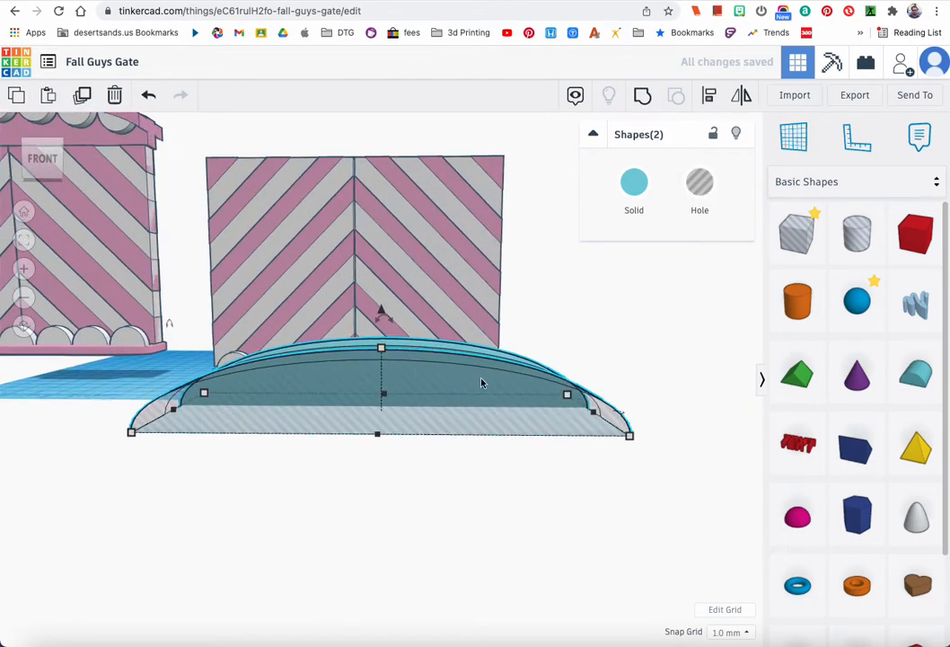
pyautogui.click(558, 353)
pyautogui.click(382, 360)
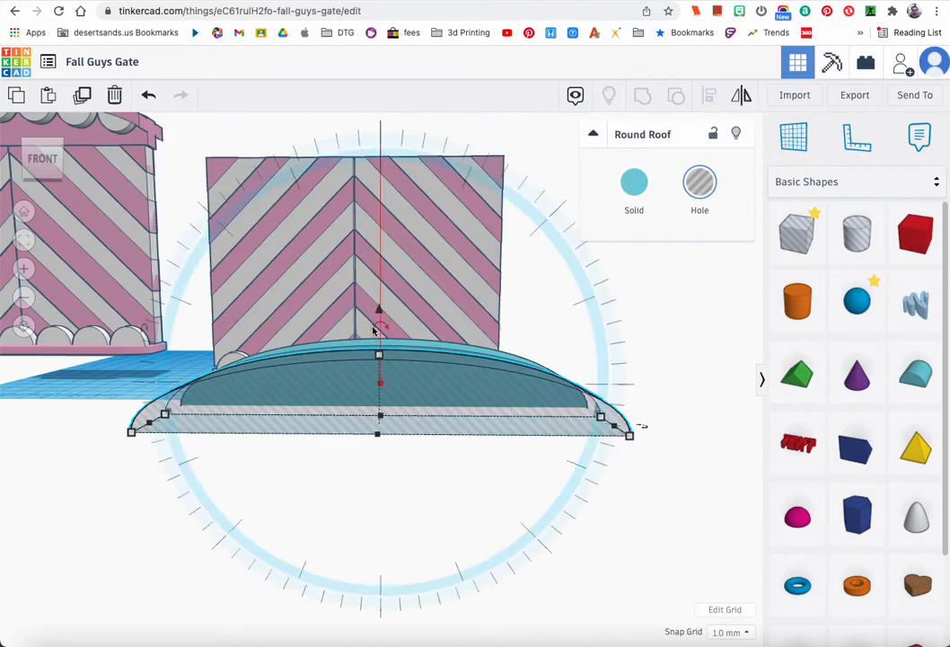
pyautogui.moveTo(378, 313); pyautogui.dragTo(381, 330)
pyautogui.moveTo(381, 330); pyautogui.dragTo(600, 413, button='right')
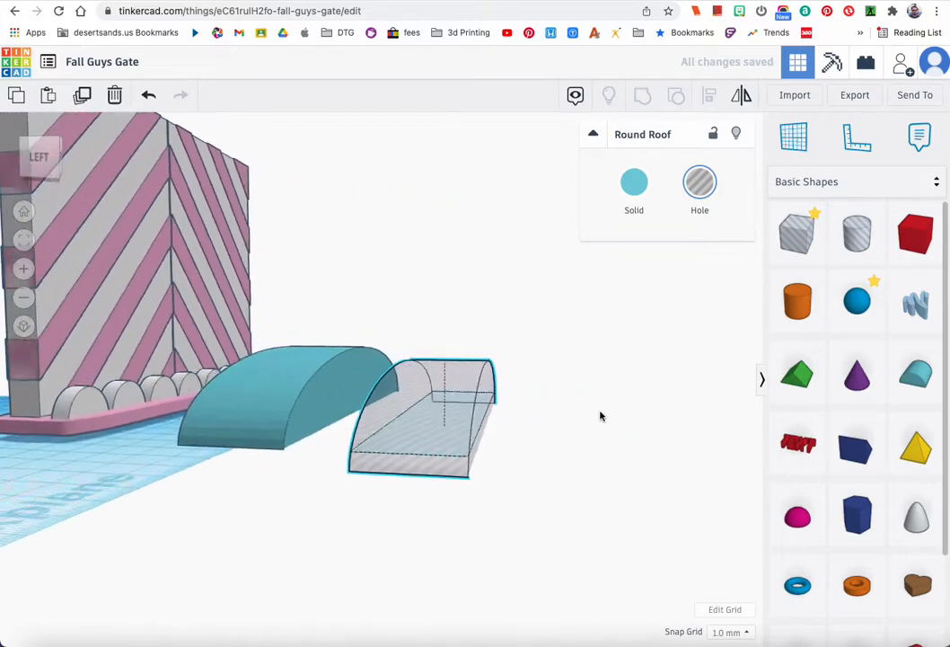
# - Stretch the hole's depth to 40 mm and shift it back until it passes through the whole teal roof
pyautogui.click(407, 473)
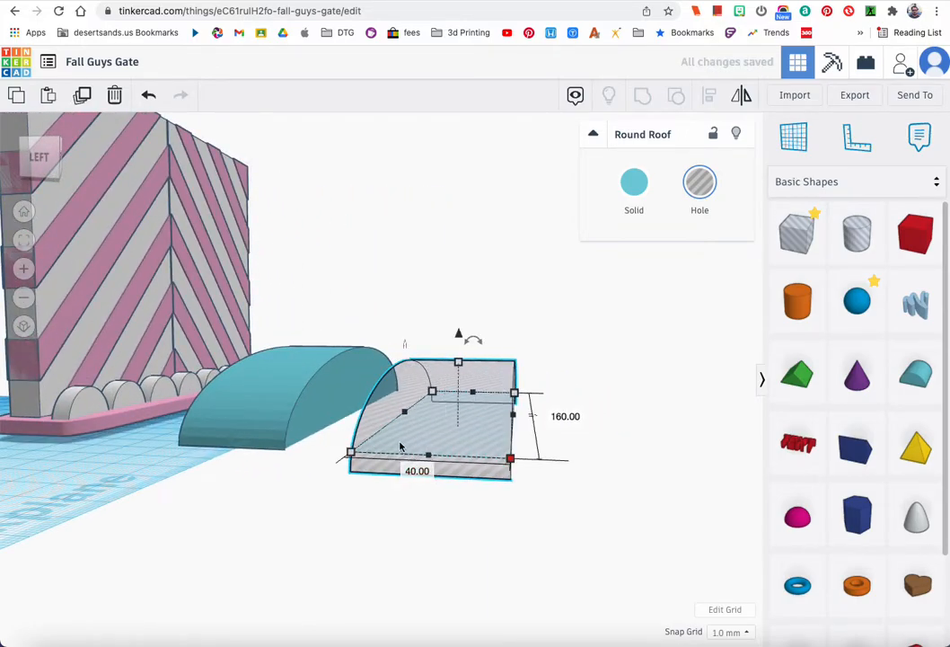
pyautogui.press('Left')
pyautogui.press('Left')
pyautogui.press('Left')
pyautogui.press('Left')
pyautogui.press('Left')
pyautogui.press('Left')
pyautogui.press('Left')
pyautogui.press('Left')
pyautogui.press('Left')
pyautogui.press('Left')
pyautogui.press('Left')
pyautogui.press('Left')
pyautogui.press('Left')
pyautogui.press('Left')
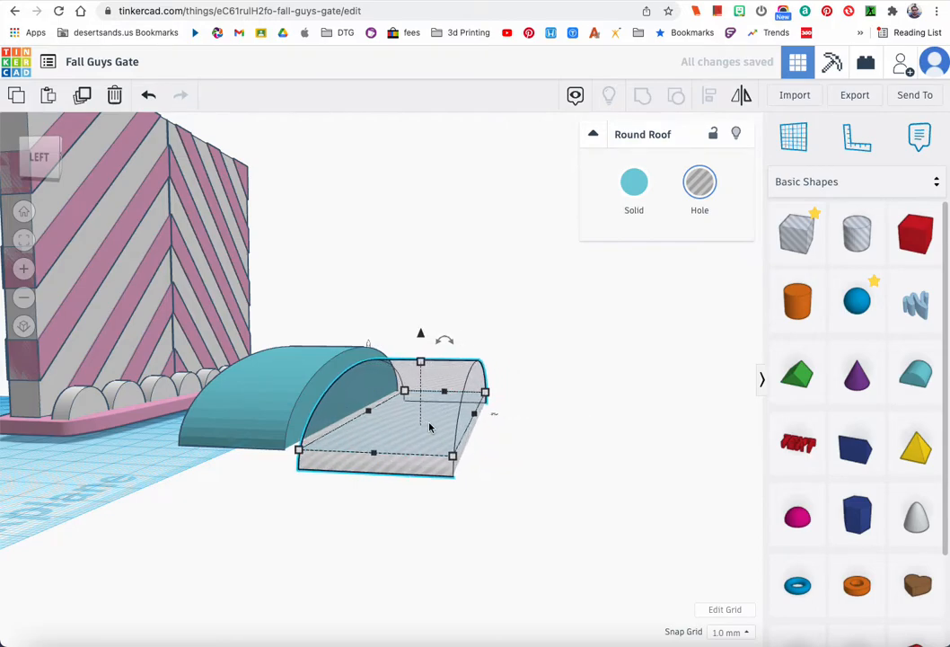
pyautogui.press('Left')
pyautogui.press('Left')
pyautogui.press('Left')
pyautogui.press('Left')
pyautogui.press('Left')
pyautogui.press('Left')
pyautogui.press('Left')
pyautogui.press('Left')
pyautogui.press('Left')
pyautogui.press('Left')
pyautogui.press('Left')
pyautogui.press('Left')
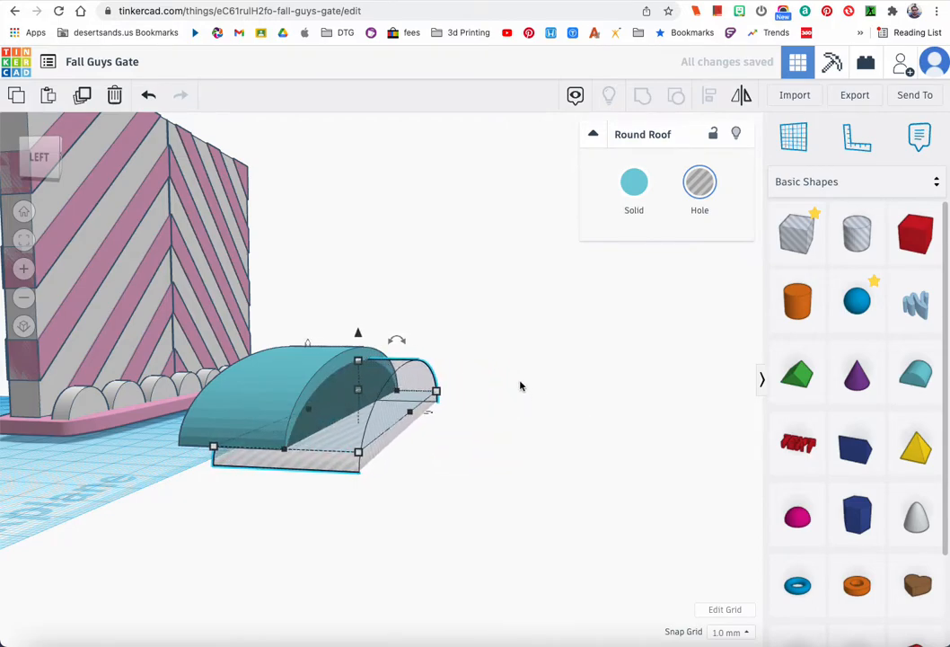
pyautogui.press('Left')
pyautogui.press('Left')
pyautogui.press('Left')
pyautogui.press('Left')
pyautogui.press('Left')
pyautogui.press('Left')
# - Group the solid roof with the roof-shaped hole to cut it into a thin pink arch
pyautogui.moveTo(507, 390)
pyautogui.mouseDown(button='right')
pyautogui.moveTo(352, 410)
pyautogui.moveTo(299, 405)
pyautogui.moveTo(313, 376)
pyautogui.moveTo(314, 388)
pyautogui.moveTo(297, 390)
pyautogui.moveTo(600, 394)
pyautogui.moveTo(423, 415)
pyautogui.moveTo(504, 413)
pyautogui.mouseUp(button='right')
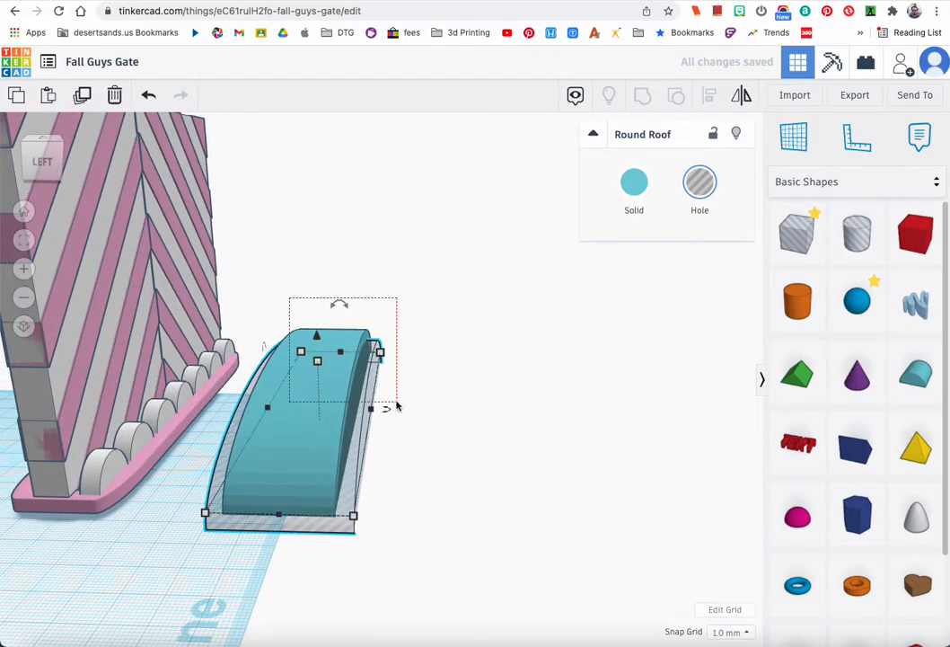
pyautogui.hotkey('ctrl', 'a')
pyautogui.click(642, 104)
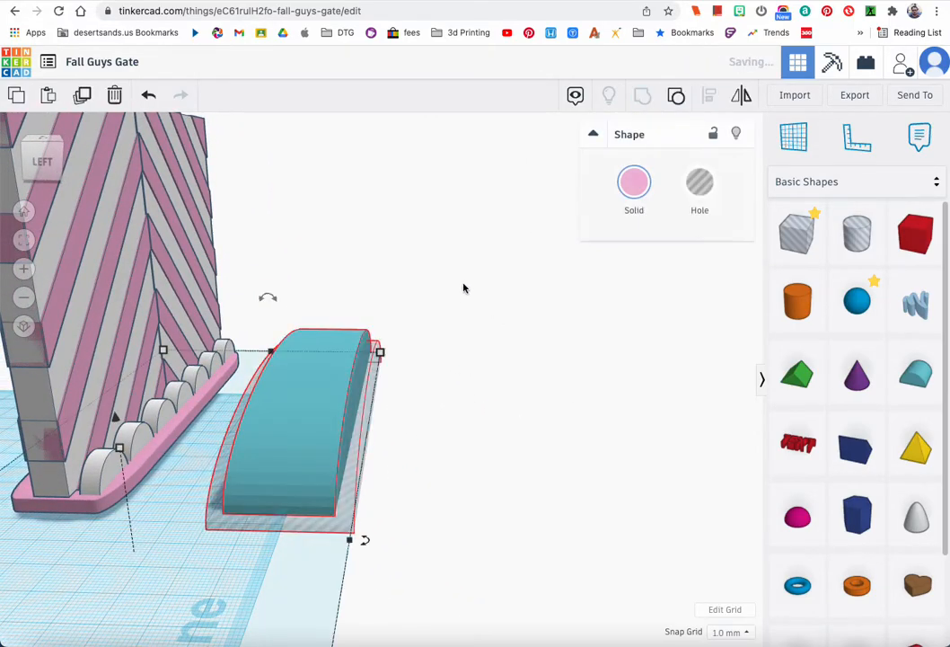
# - Examine the new pink arch from several angles and compare it with the reference gate's magenta round roof
pyautogui.moveTo(483, 341); pyautogui.dragTo(260, 332, button='right')
pyautogui.scroll(-5, 261, 331)
pyautogui.scroll(1, 260, 330)
pyautogui.moveTo(95, 283); pyautogui.dragTo(77, 226, button='right')
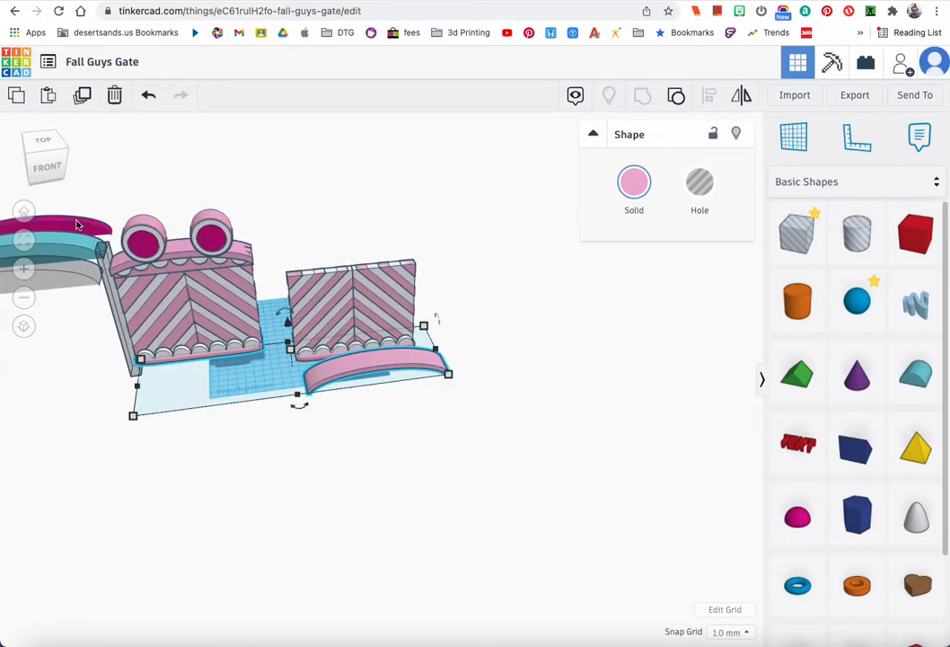
pyautogui.click(77, 228)
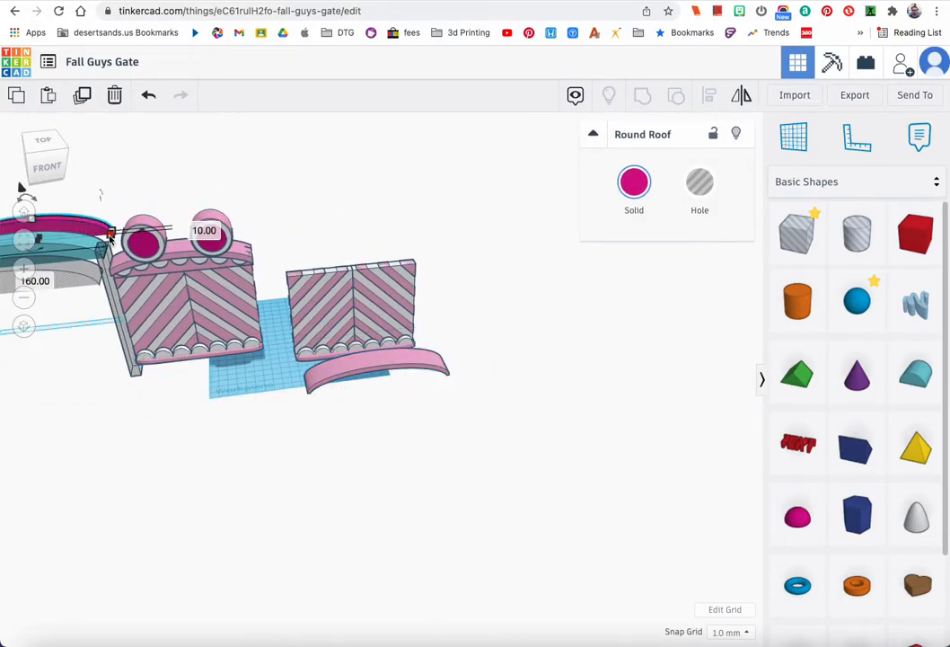
pyautogui.click(338, 377)
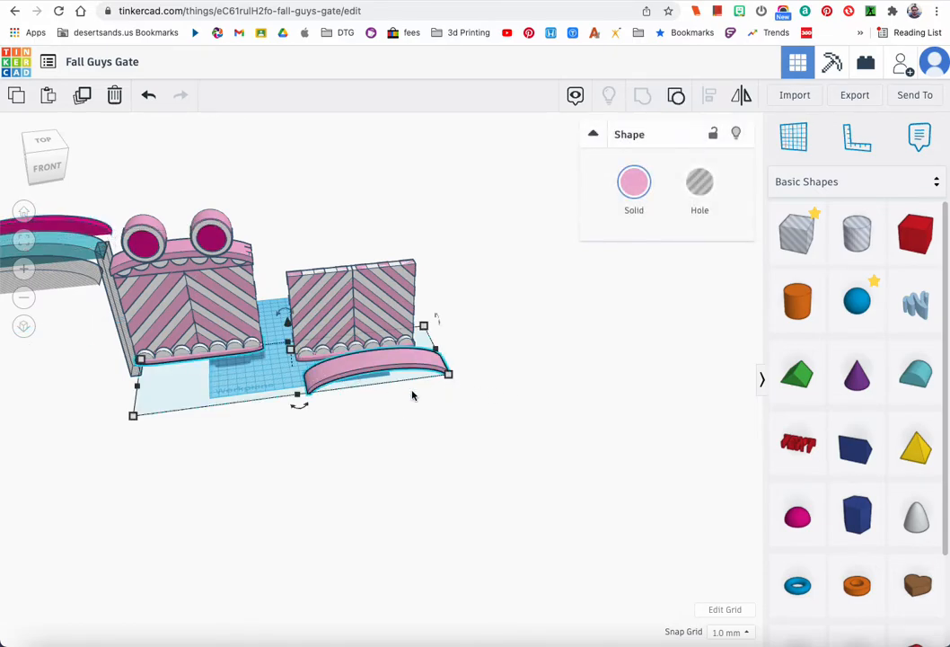
pyautogui.click(440, 376)
pyautogui.click(418, 354)
pyautogui.click(493, 368)
pyautogui.moveTo(492, 368); pyautogui.dragTo(437, 368, button='right')
pyautogui.click(400, 376)
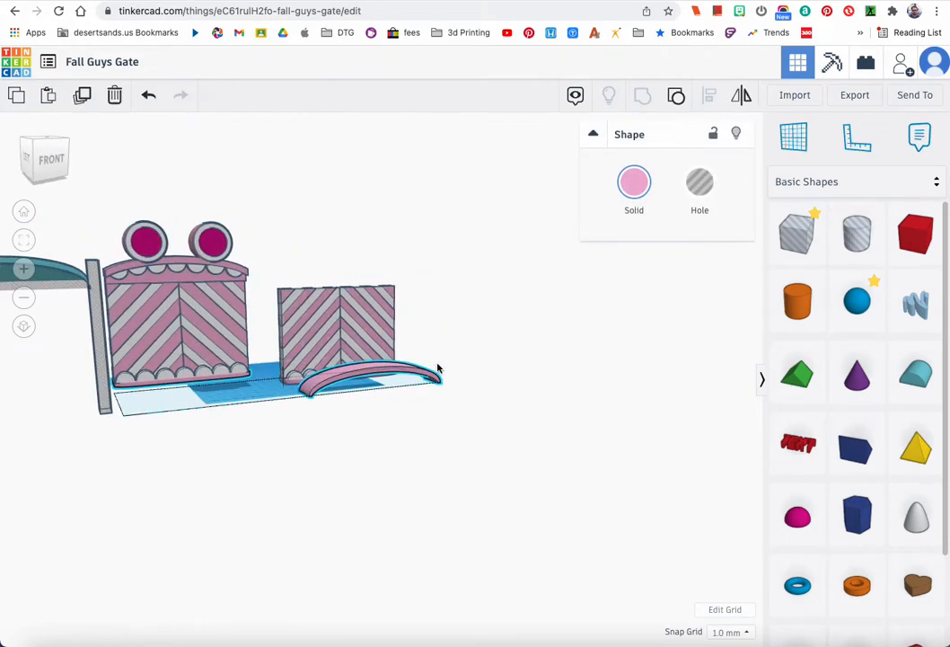
pyautogui.click(453, 360)
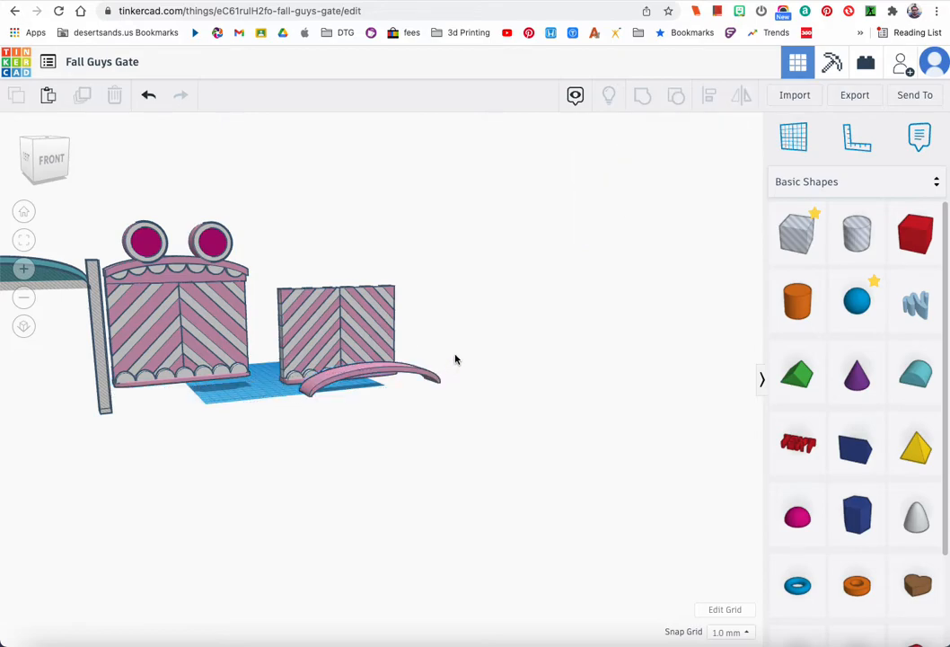
# - Group the solid teal roof with the roof-shaped hole to form a hollow teal arch
pyautogui.moveTo(456, 364); pyautogui.dragTo(386, 386, button='right')
pyautogui.click(359, 368)
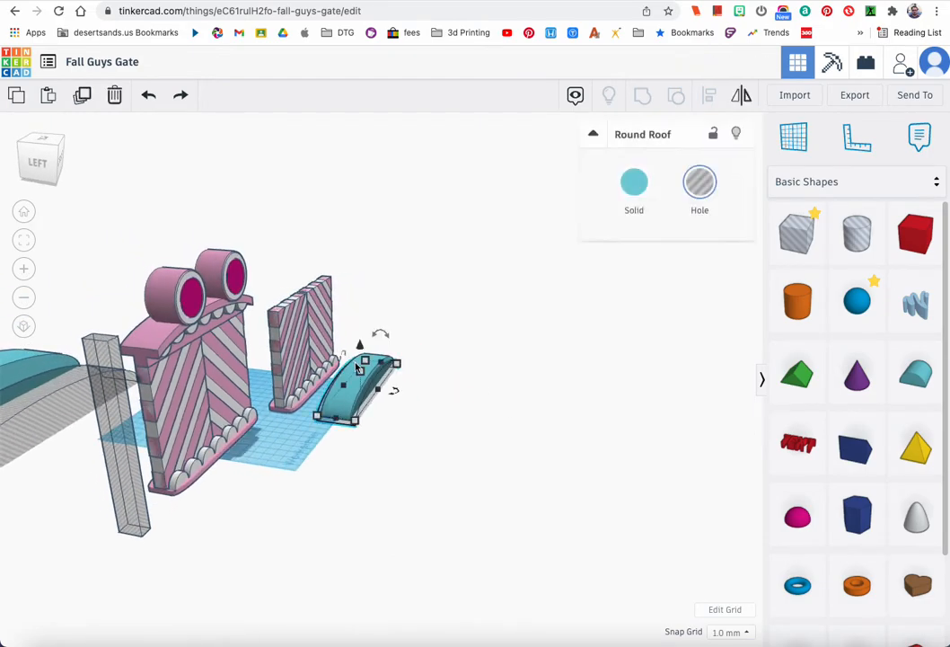
pyautogui.click(375, 323)
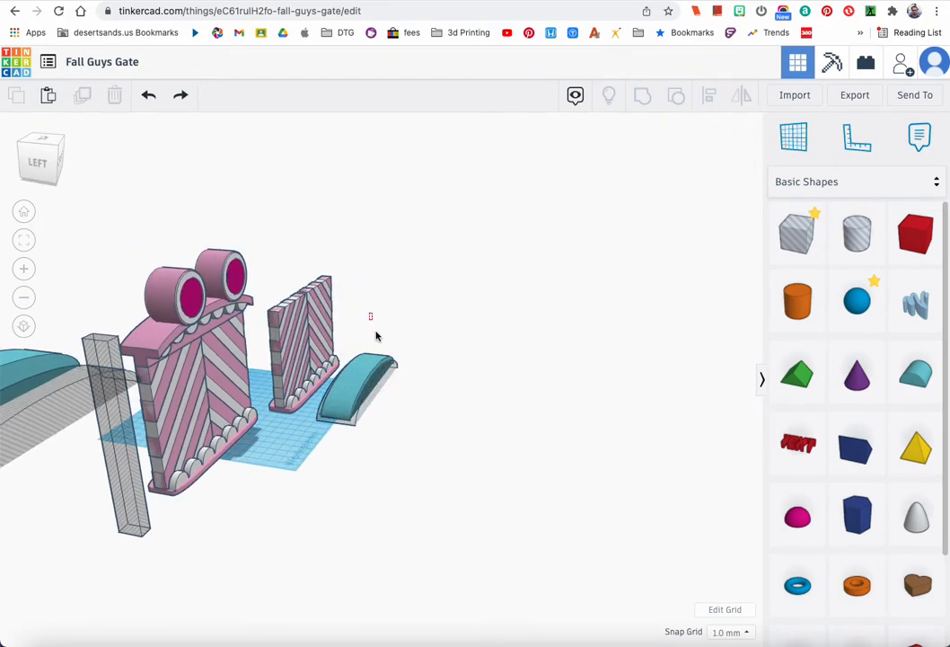
pyautogui.moveTo(374, 329); pyautogui.dragTo(393, 382)
pyautogui.click(640, 97)
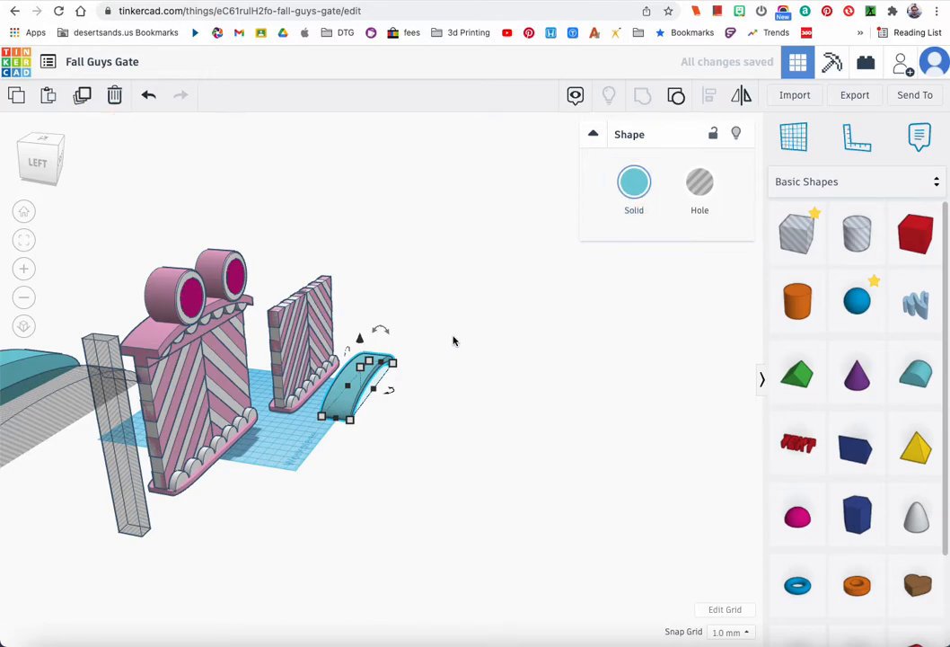
# - Duplicate the hollow teal arch and move the copy forward, clear of the original
pyautogui.press('Right')
pyautogui.press('Right')
pyautogui.press('Right')
pyautogui.press('Right')
pyautogui.press('Right')
pyautogui.press('Right')
pyautogui.press('Right')
pyautogui.press('Right')
pyautogui.press('Right')
pyautogui.press('Right')
pyautogui.press('Right')
pyautogui.press('Right')
pyautogui.press('Right')
pyautogui.press('Right')
pyautogui.press('Right')
pyautogui.press('Right')
pyautogui.press('Right')
pyautogui.press('Right')
pyautogui.press('Right')
pyautogui.press('Right')
pyautogui.press('Right')
pyautogui.press('Right')
pyautogui.press('Right')
pyautogui.press('Right')
pyautogui.press('Right')
pyautogui.press('Right')
pyautogui.press('Right')
pyautogui.press('Right')
pyautogui.press('Right')
pyautogui.press('Right')
pyautogui.press('Right')
pyautogui.press('Right')
pyautogui.press('Right')
pyautogui.press('Right')
pyautogui.press('Right')
pyautogui.press('Right')
pyautogui.press('Right')
pyautogui.press('Right')
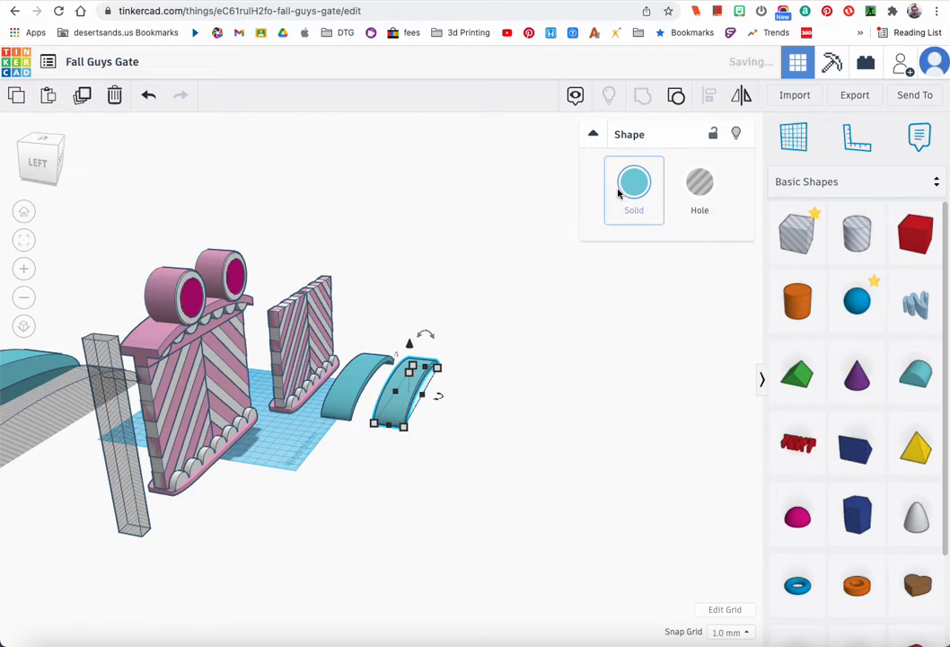
# - Recolor the duplicated arch magenta to match the reference gate's round roof
pyautogui.click(618, 193)
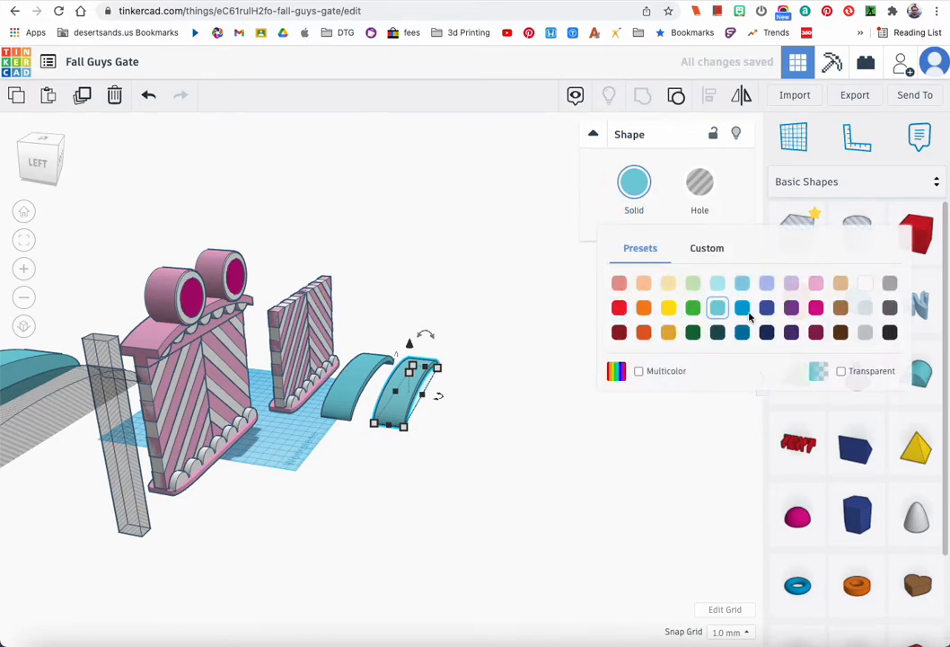
pyautogui.click(815, 334)
pyautogui.moveTo(349, 380); pyautogui.dragTo(184, 424, button='right')
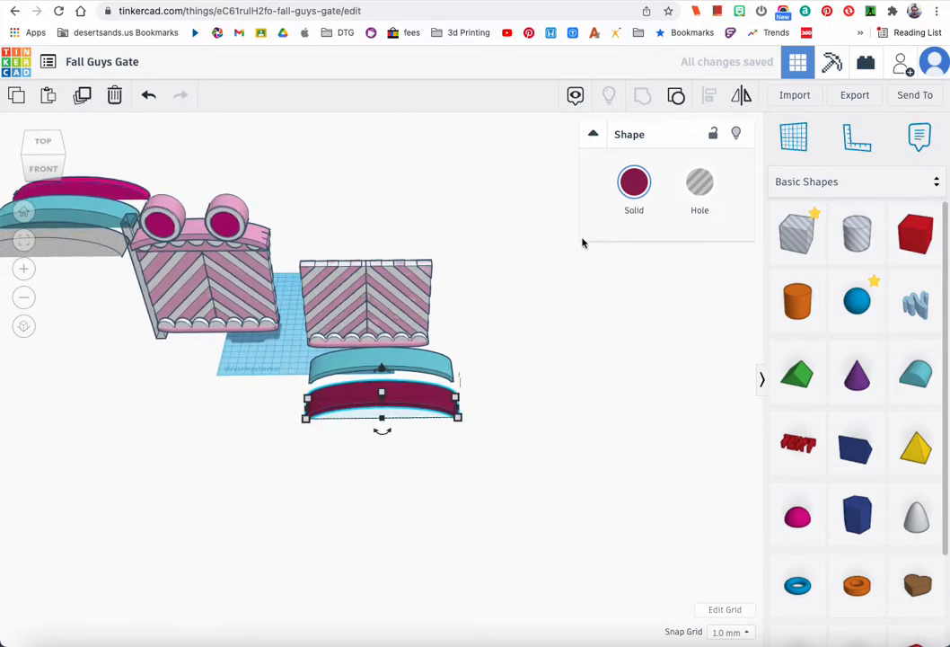
pyautogui.click(640, 181)
pyautogui.click(814, 309)
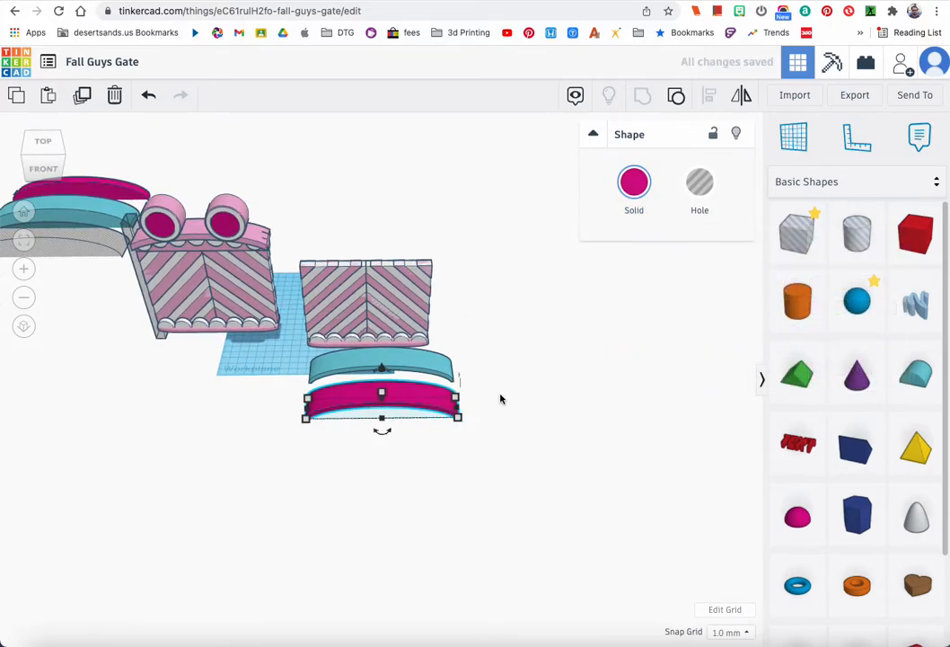
# - Check the reference magenta roof's depth and set the magenta arch copy's depth to 10 mm
pyautogui.moveTo(397, 430); pyautogui.dragTo(63, 243, button='right')
pyautogui.click(52, 259)
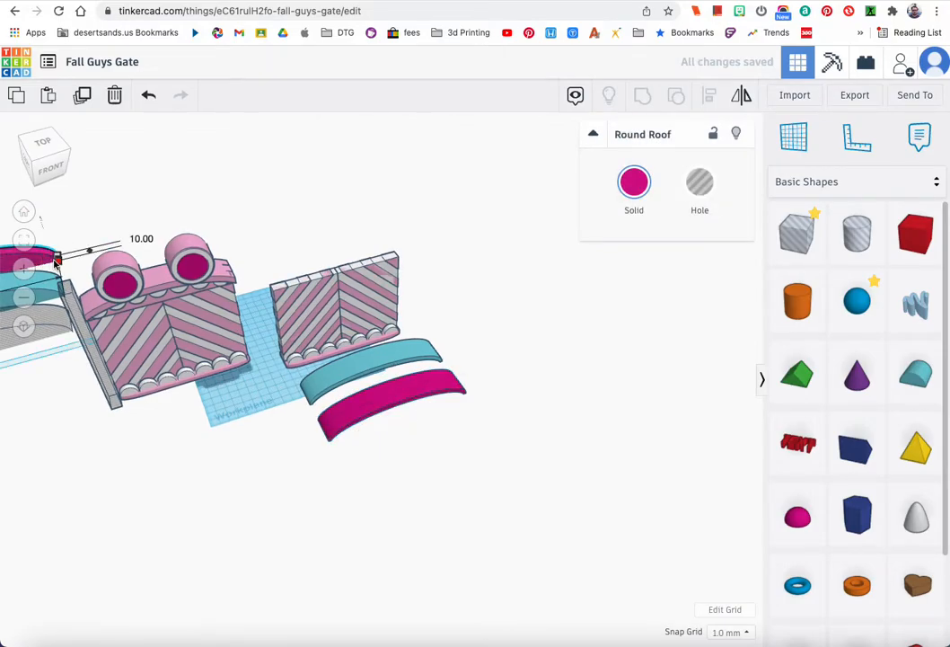
pyautogui.click(438, 382)
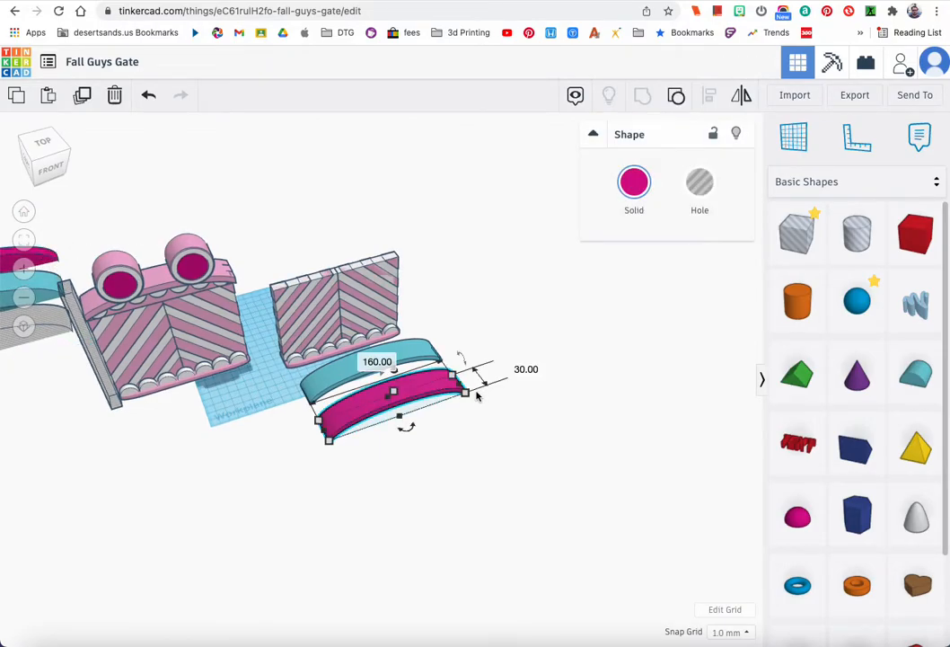
pyautogui.click(476, 396)
pyautogui.click(463, 392)
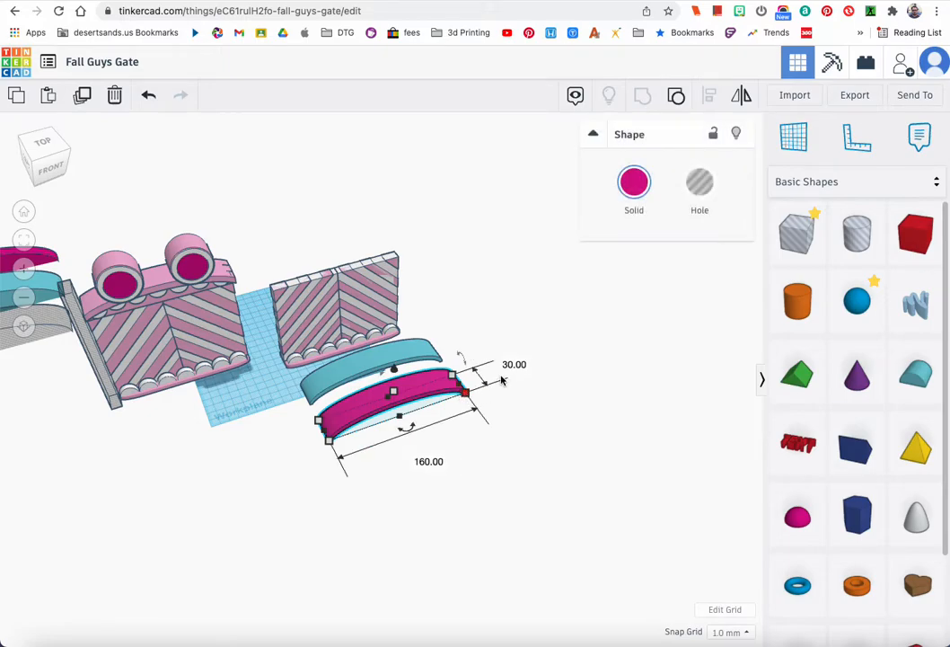
pyautogui.press('Return')
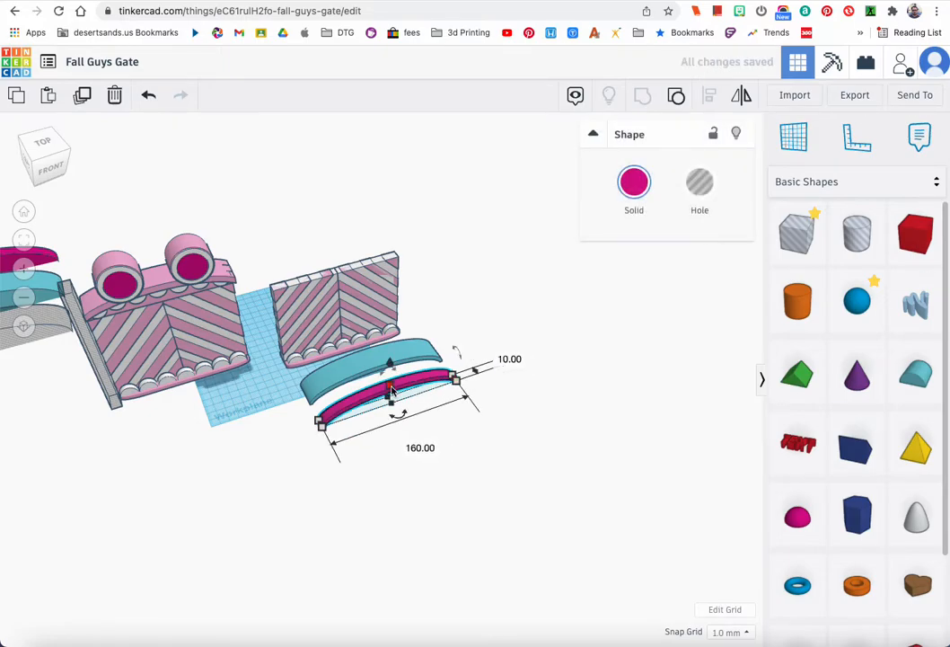
# - Compare the magenta arch copy with the reference roof piece and delete the copy
pyautogui.click(31, 254)
pyautogui.moveTo(41, 208); pyautogui.dragTo(1, 208, button='right')
pyautogui.moveTo(1, 251); pyautogui.dragTo(195, 282, button='right')
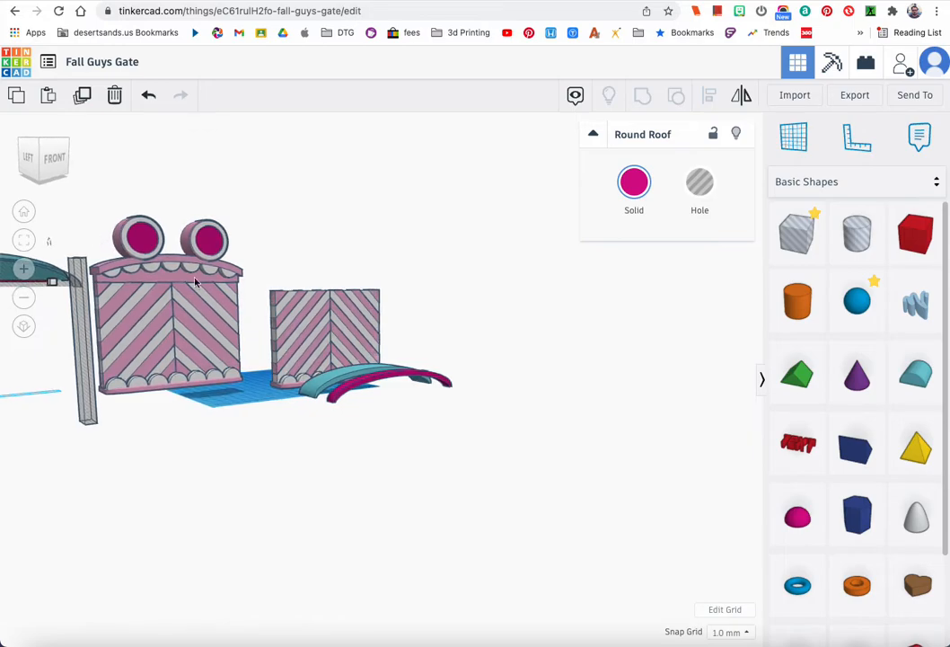
pyautogui.click(407, 375)
pyautogui.press('Delete')
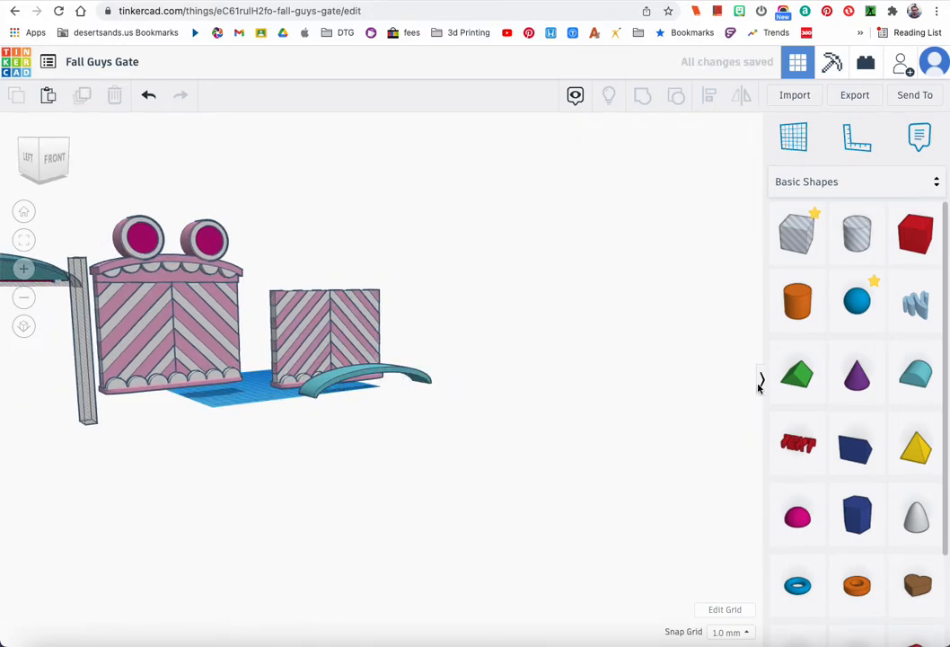
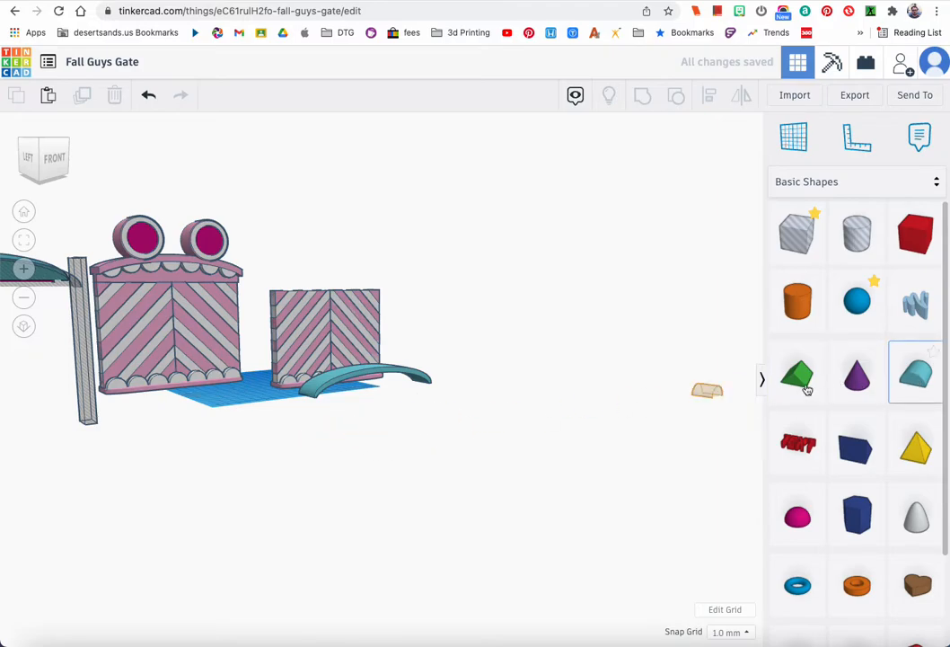
# - Ungroup the hollow teal arch into its solid roof and roof-shaped hole
pyautogui.click(452, 473)
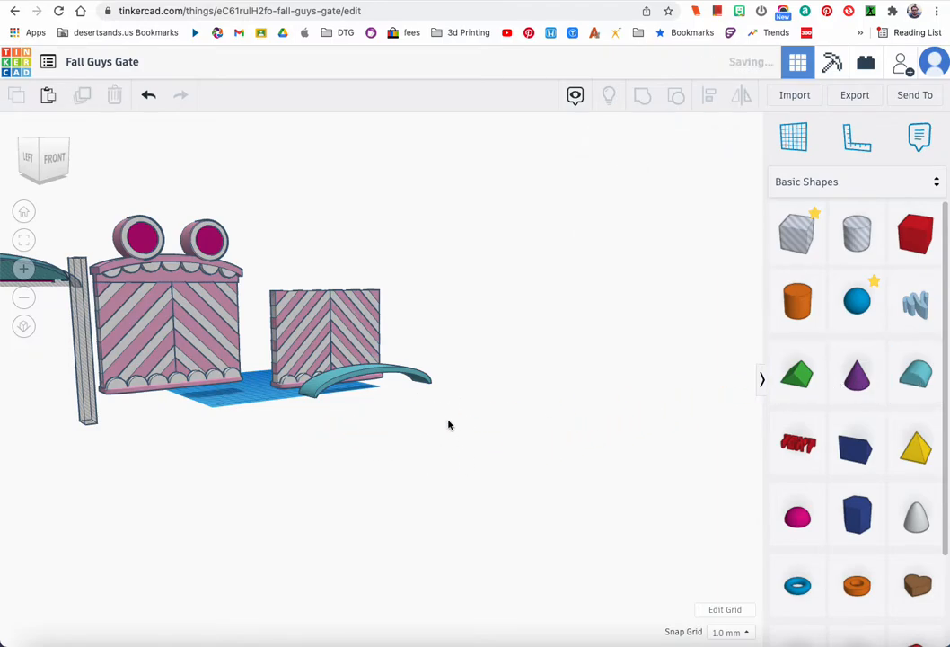
pyautogui.click(340, 380)
pyautogui.click(680, 102)
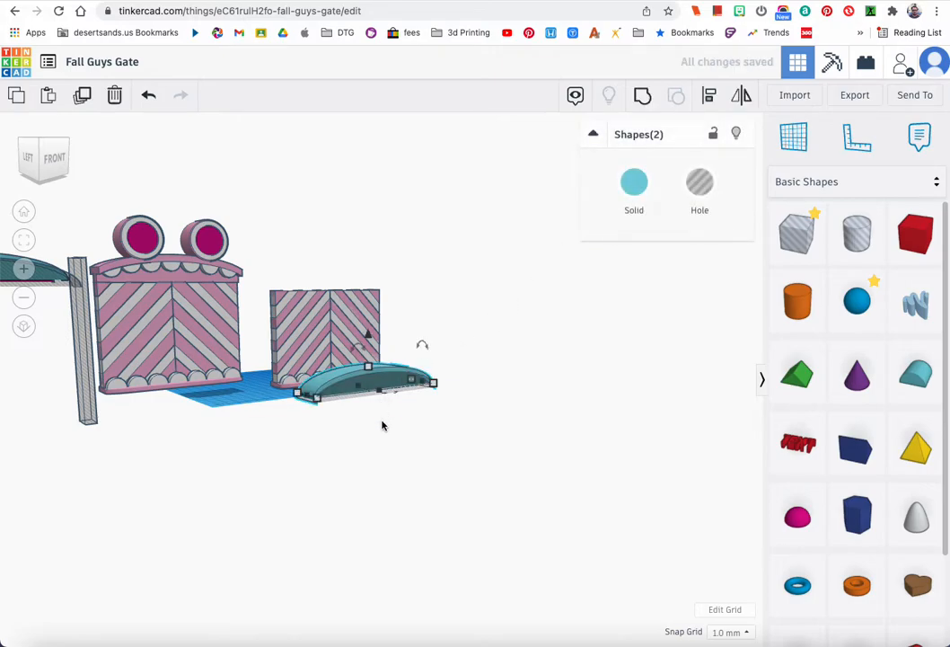
# - Duplicate the roof-shaped hole, move the copy forward, and make it solid magenta
pyautogui.click(354, 384)
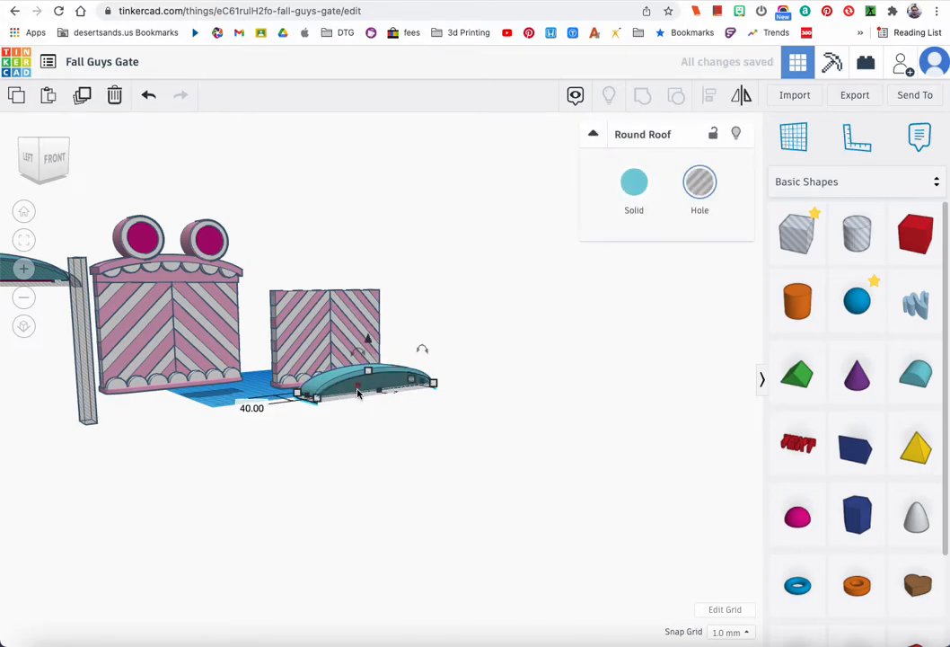
pyautogui.scroll(5, 365, 393)
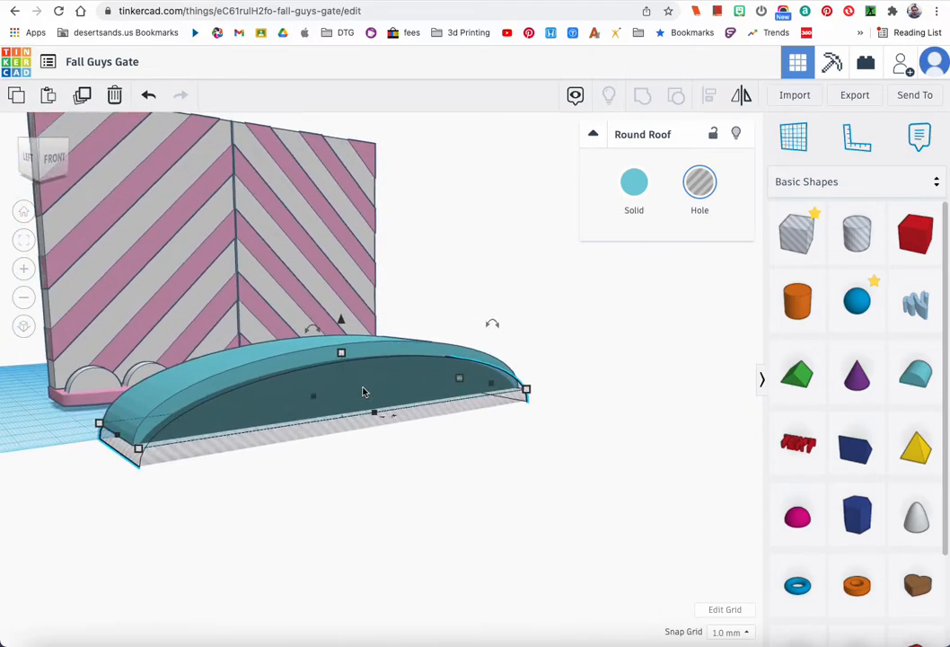
pyautogui.click(86, 99)
pyautogui.press('Down')
pyautogui.press('Down')
pyautogui.press('Down')
pyautogui.press('Down')
pyautogui.press('Down')
pyautogui.press('Down')
pyautogui.press('Down')
pyautogui.press('Down')
pyautogui.press('Down')
pyautogui.press('Down')
pyautogui.press('Down')
pyautogui.press('Down')
pyautogui.press('Down')
pyautogui.press('Down')
pyautogui.press('Down')
pyautogui.press('Down')
pyautogui.press('Down')
pyautogui.press('Down')
pyautogui.click(634, 186)
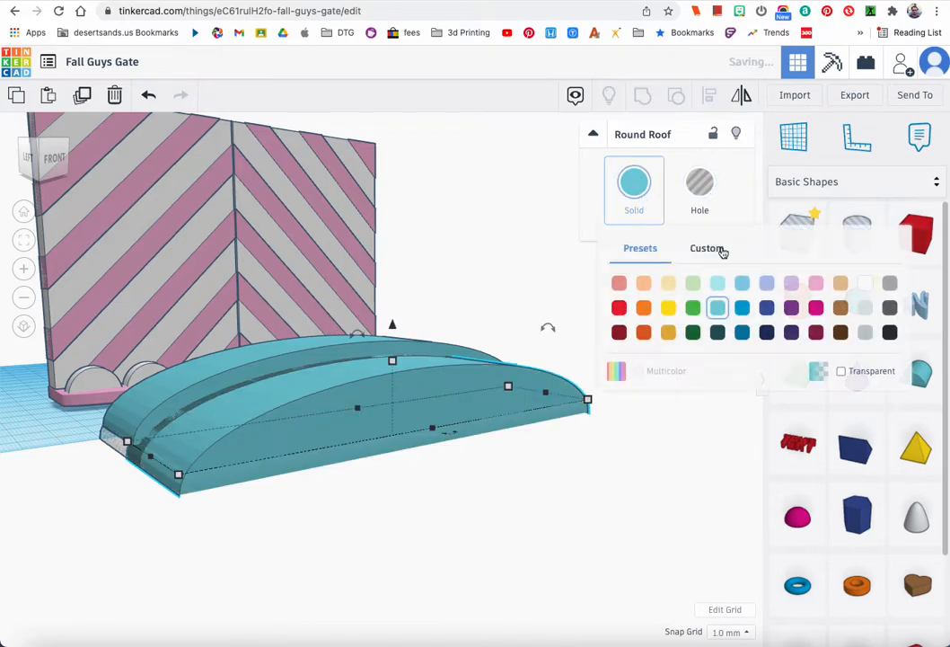
pyautogui.click(815, 308)
# - Move the magenta roof farther forward, clear of the teal roof, and set its depth to 10 mm
pyautogui.moveTo(504, 433); pyautogui.dragTo(591, 437, button='right')
pyautogui.press('Right')
pyautogui.press('Right')
pyautogui.press('Right')
pyautogui.press('Right')
pyautogui.press('Right')
pyautogui.press('Right')
pyautogui.press('Right')
pyautogui.press('Right')
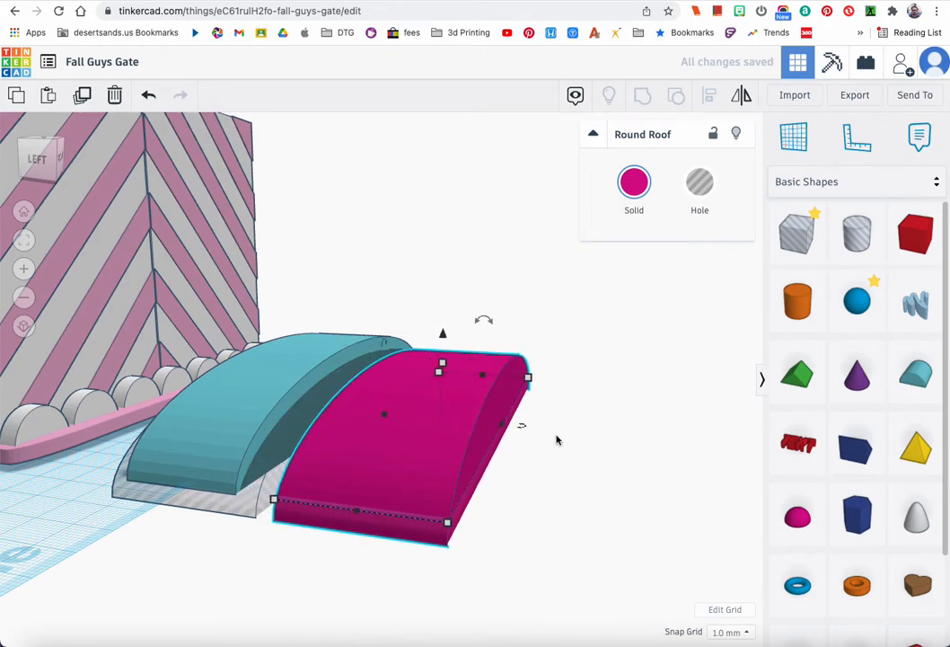
pyautogui.press('Right')
pyautogui.press('Right')
pyautogui.press('Right')
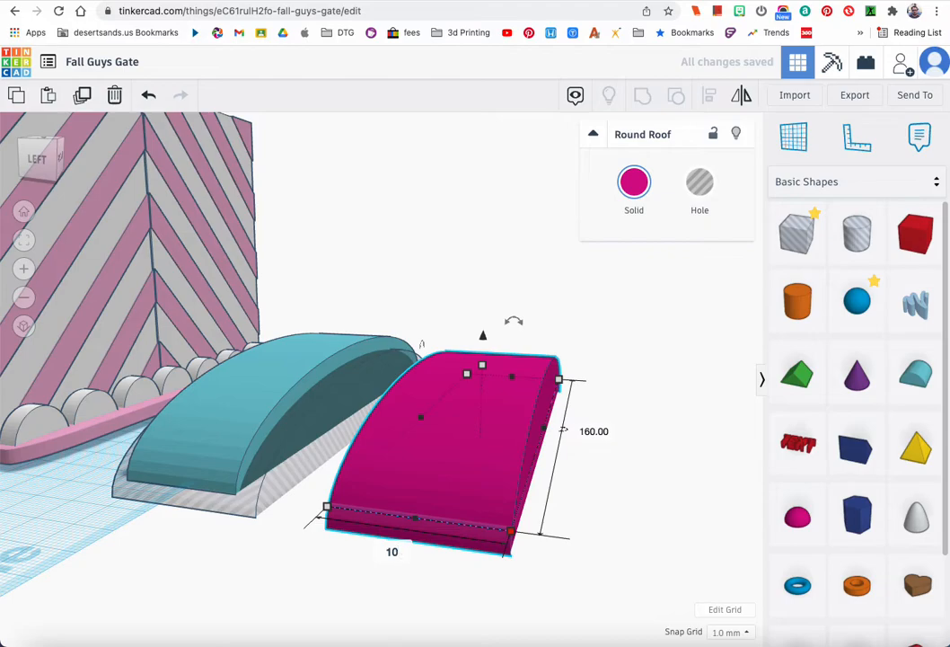
pyautogui.press('Return')
# - Group only the teal roof and the roof-shaped hole to cut out the hollow arch
pyautogui.moveTo(411, 510); pyautogui.dragTo(380, 395, button='right')
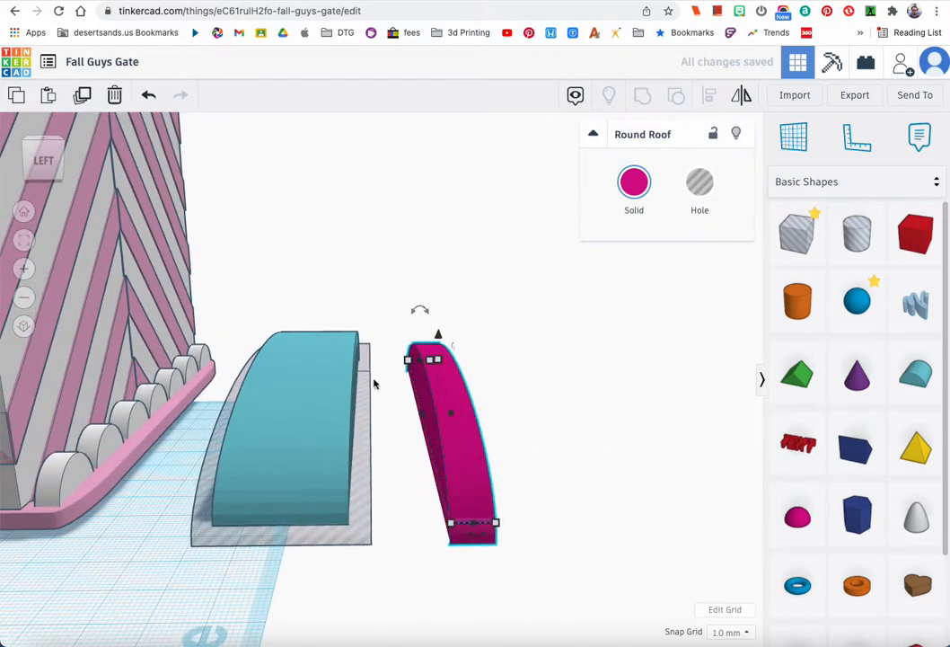
pyautogui.moveTo(290, 328); pyautogui.dragTo(350, 424)
pyautogui.click(409, 312)
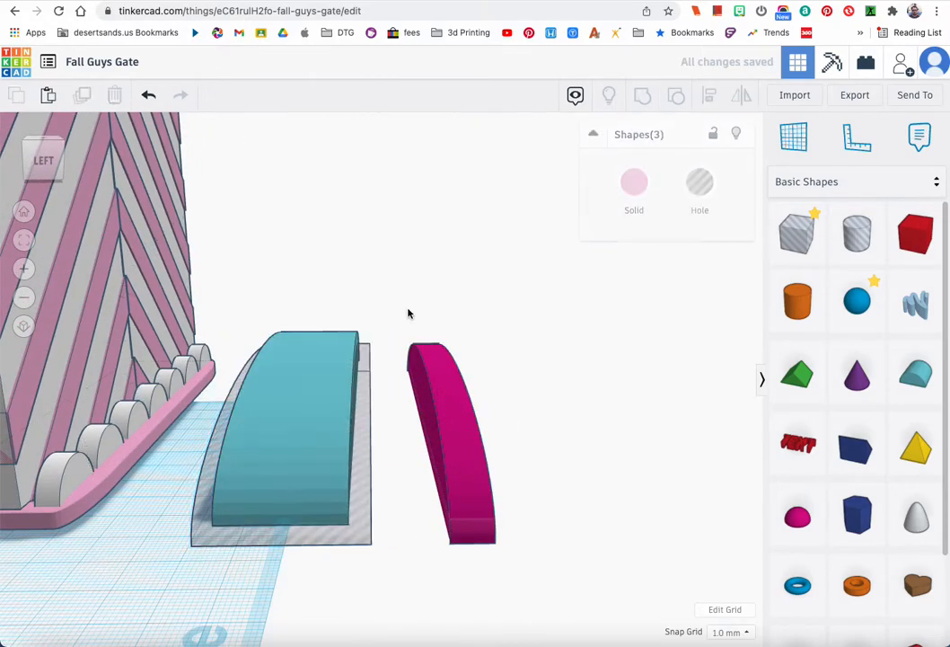
pyautogui.click(355, 364)
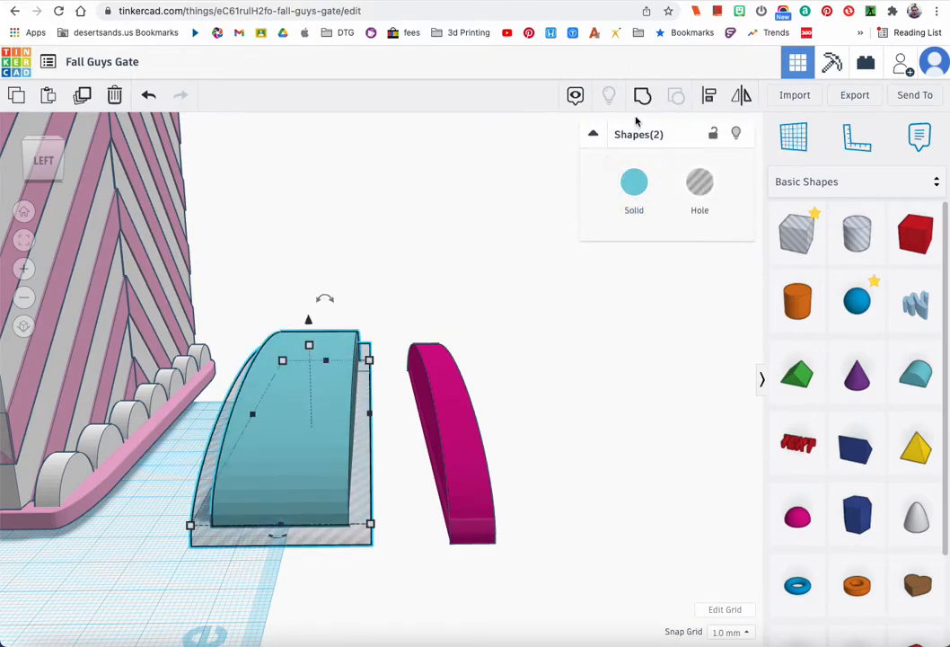
pyautogui.click(642, 96)
# - Move the solid magenta roof back until it sits inside the hollow teal arch
pyautogui.moveTo(383, 414); pyautogui.dragTo(292, 410, button='right')
pyautogui.click(379, 437)
pyautogui.moveTo(501, 441); pyautogui.dragTo(377, 440, button='right')
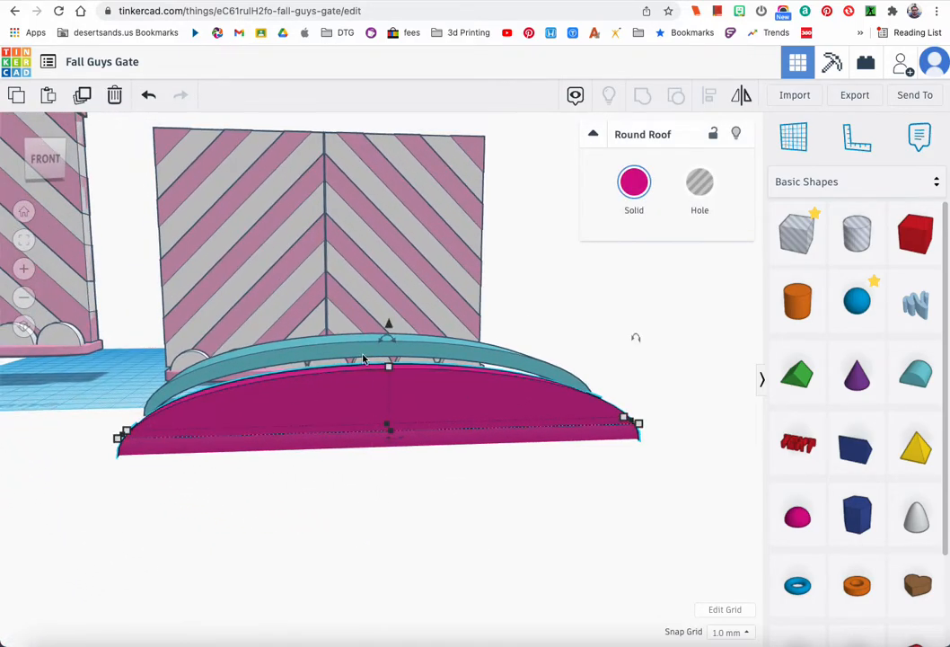
pyautogui.press('Up')
pyautogui.press('Up')
pyautogui.press('Up')
pyautogui.press('Up')
pyautogui.press('Up')
pyautogui.press('Up')
pyautogui.press('Up')
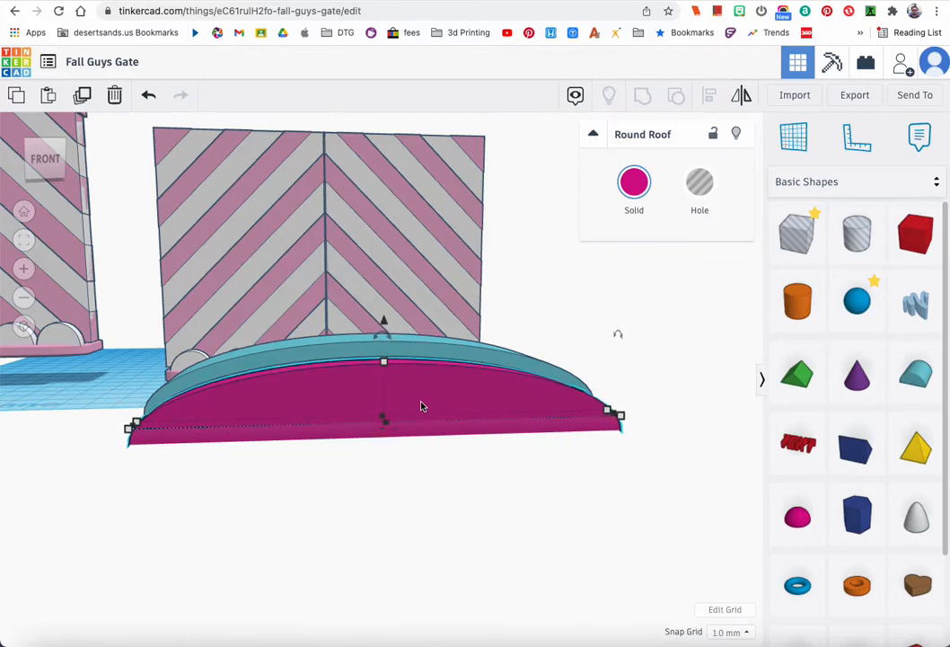
pyautogui.press('Up')
pyautogui.press('Up')
pyautogui.press('Up')
# - Align the magenta roof and the teal arch so they are centered on each other in depth
pyautogui.moveTo(452, 424); pyautogui.dragTo(259, 454, button='right')
pyautogui.moveTo(287, 440); pyautogui.dragTo(491, 528)
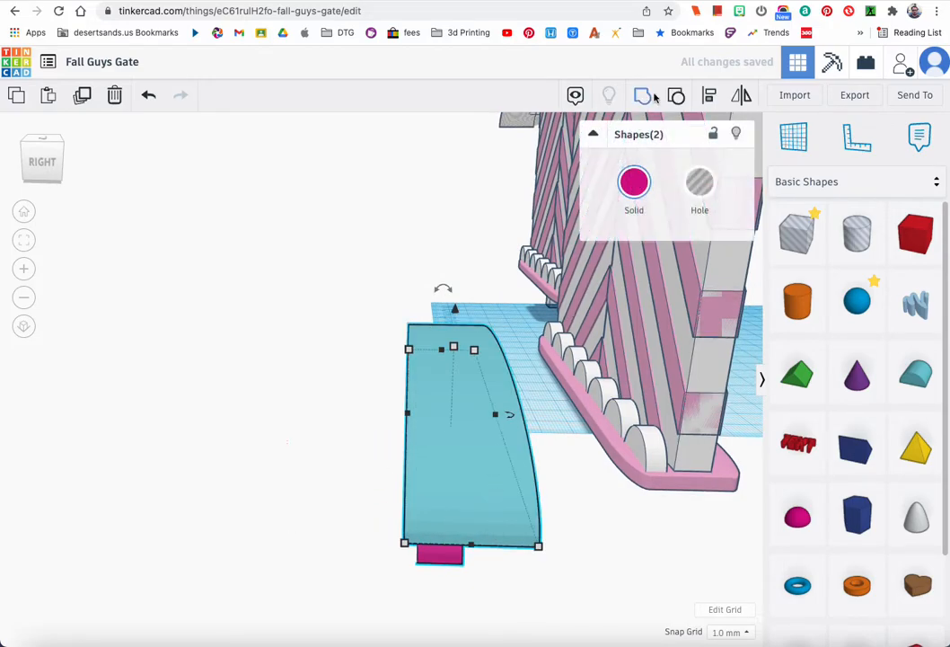
pyautogui.click(707, 101)
pyautogui.click(473, 556)
pyautogui.moveTo(310, 505); pyautogui.dragTo(346, 433, button='right')
pyautogui.press('l')
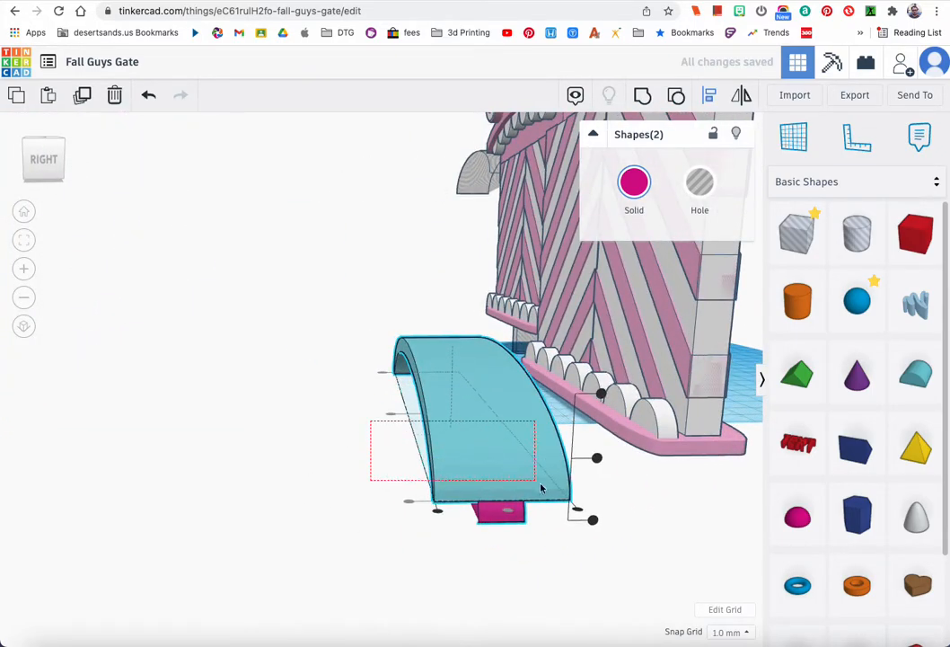
pyautogui.moveTo(579, 518); pyautogui.dragTo(579, 521)
pyautogui.click(526, 578)
# - Recolor both the teal arch and the magenta roof light pink
pyautogui.moveTo(391, 433); pyautogui.dragTo(550, 514)
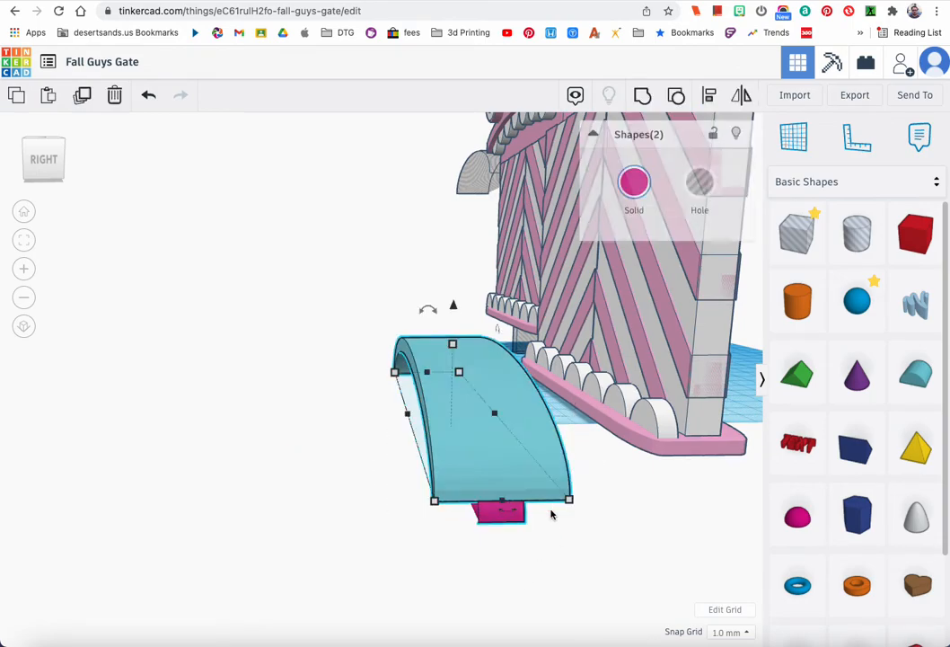
pyautogui.click(628, 183)
pyautogui.click(813, 285)
# - Raise the two pink roof pieces together to the height of the striped doors' upper edge
pyautogui.moveTo(392, 330); pyautogui.dragTo(581, 334, button='right')
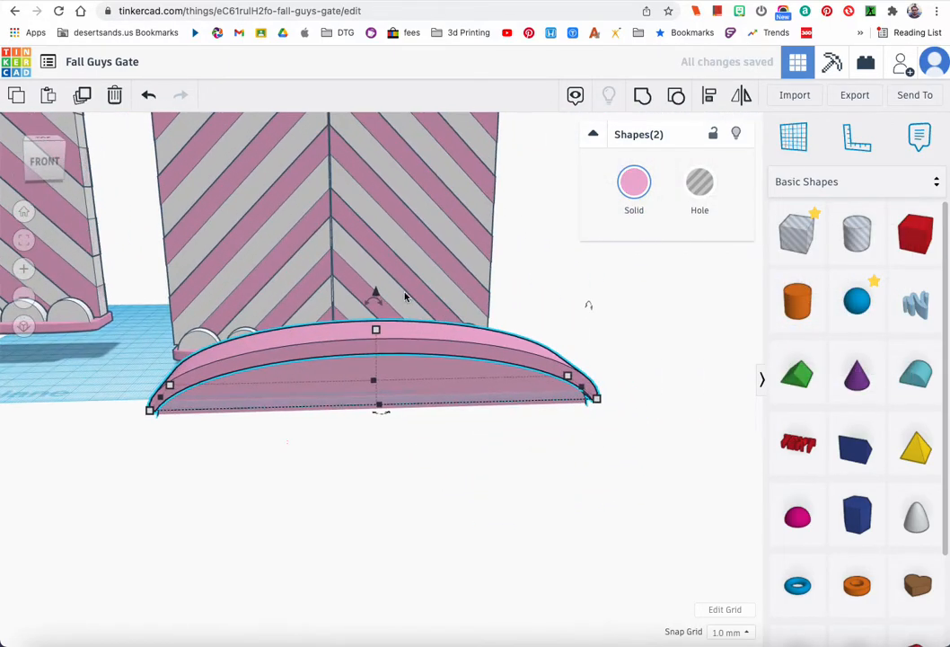
pyautogui.moveTo(377, 290); pyautogui.dragTo(389, 90)
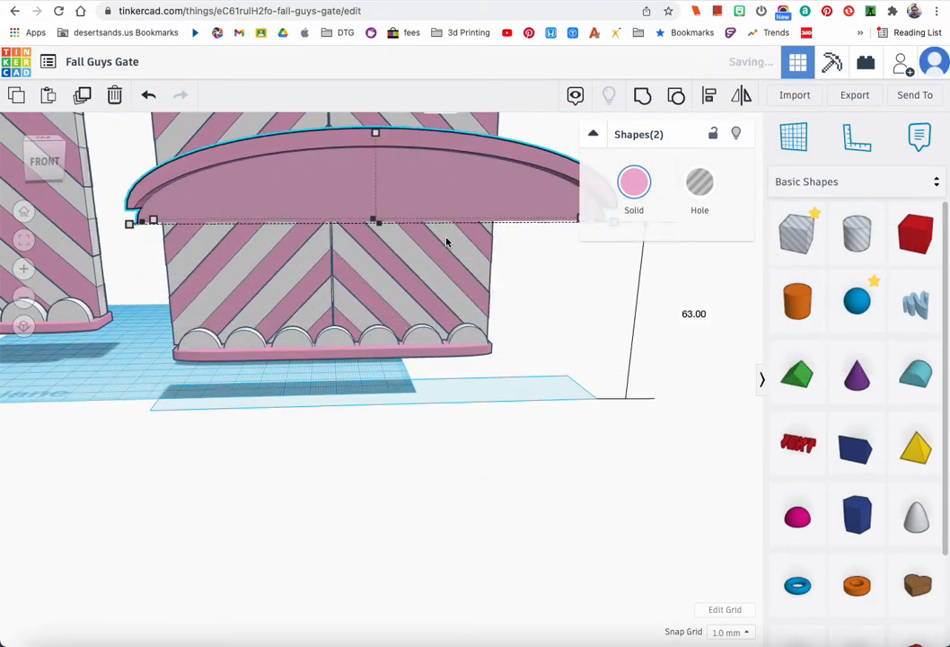
pyautogui.scroll(-3, 458, 243)
pyautogui.moveTo(463, 244); pyautogui.dragTo(389, 272, button='right')
pyautogui.moveTo(422, 181); pyautogui.dragTo(424, 92)
# - Move the raised pink roof pieces back until they sit over the striped doors
pyautogui.moveTo(460, 261); pyautogui.dragTo(620, 306, button='right')
pyautogui.press('Up')
pyautogui.press('Up')
pyautogui.press('Up')
pyautogui.press('Up')
pyautogui.press('Up')
pyautogui.press('Up')
pyautogui.press('Up')
pyautogui.press('Up')
pyautogui.press('Up')
pyautogui.press('Up')
pyautogui.press('Up')
pyautogui.press('Up')
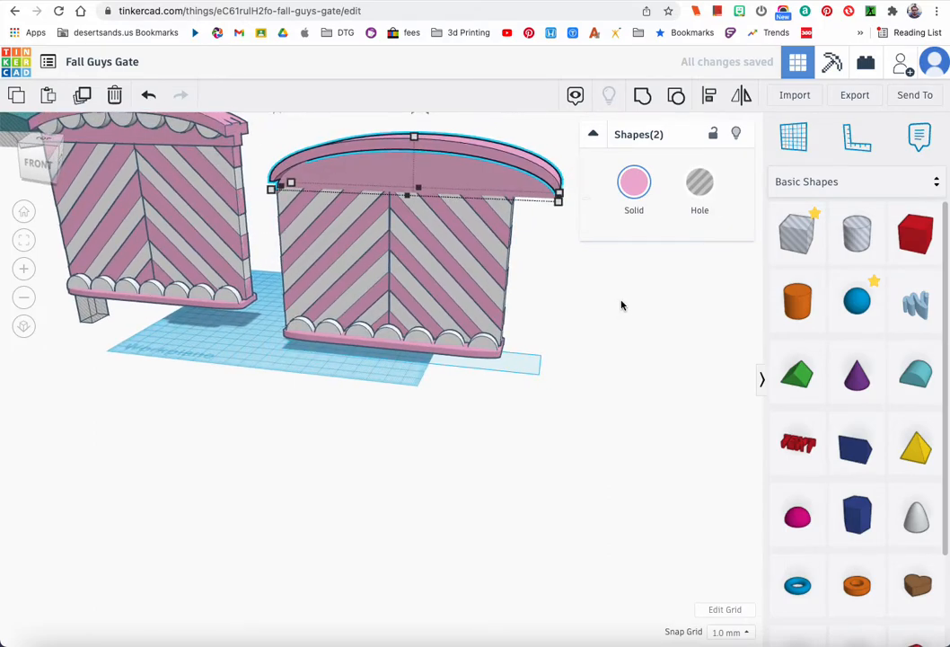
# - Shift the pink roof pieces sideways to the left until they are centered over the striped doors
pyautogui.press('Left')
pyautogui.press('Left')
pyautogui.press('Left')
pyautogui.press('Left')
pyautogui.press('Left')
pyautogui.press('Left')
pyautogui.press('Left')
pyautogui.press('Left')
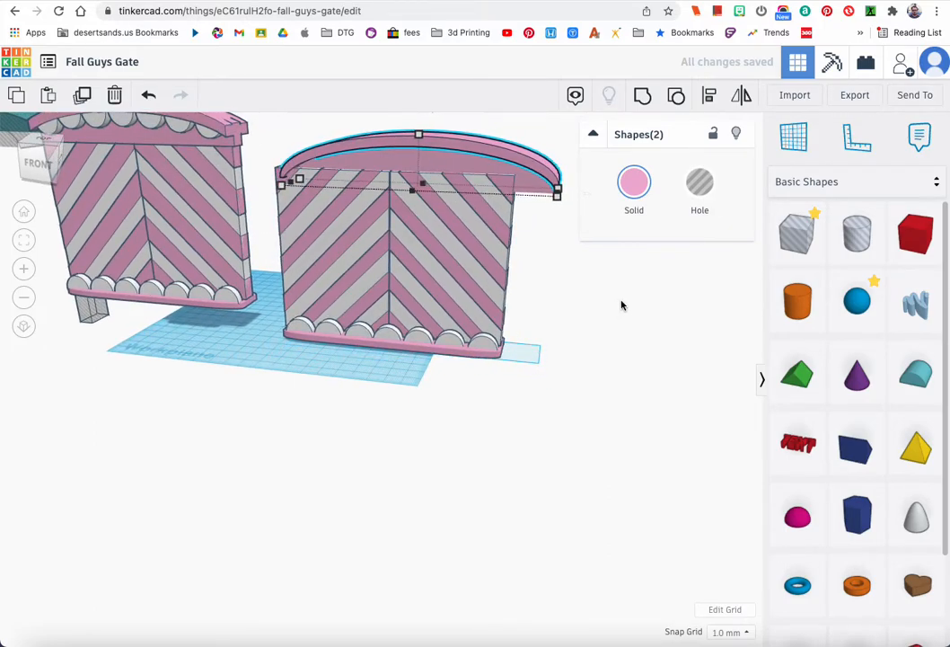
pyautogui.press('Left')
pyautogui.press('Left')
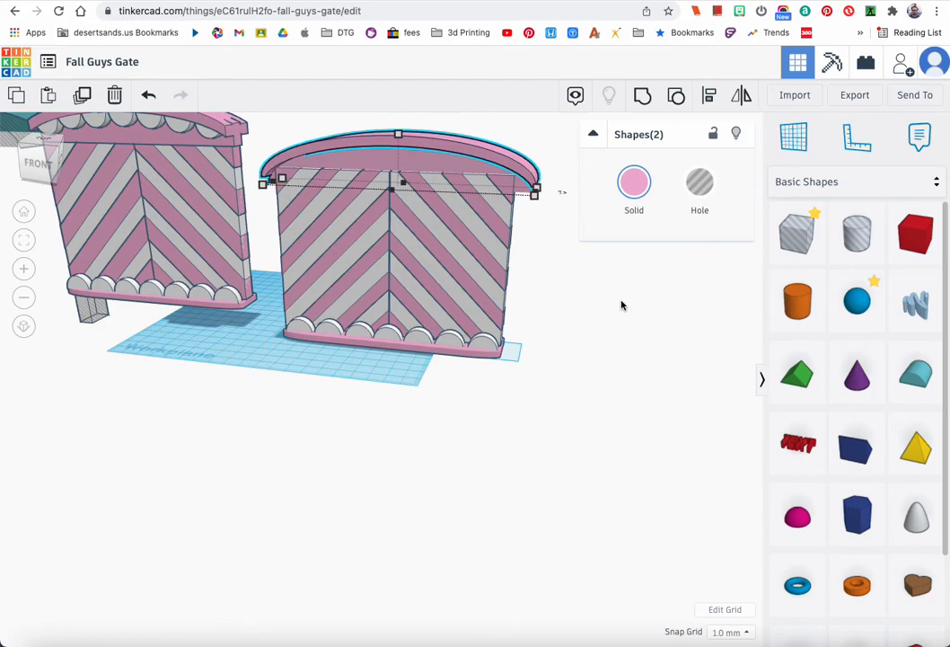
# - Place a box hole beside the right end of the new gate and nudge it against the doors' side
pyautogui.click(94, 316)
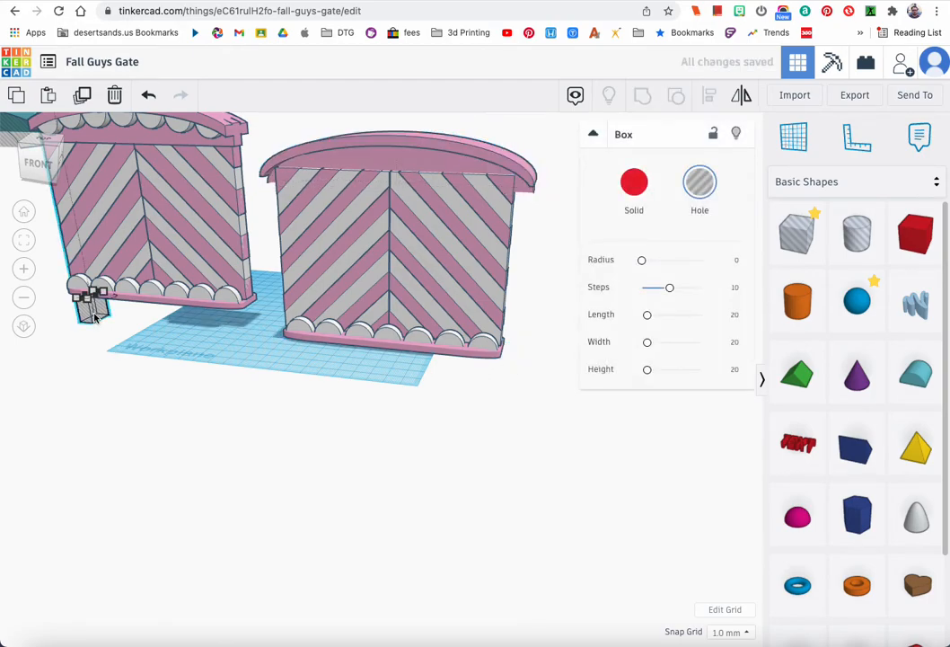
pyautogui.click(781, 241)
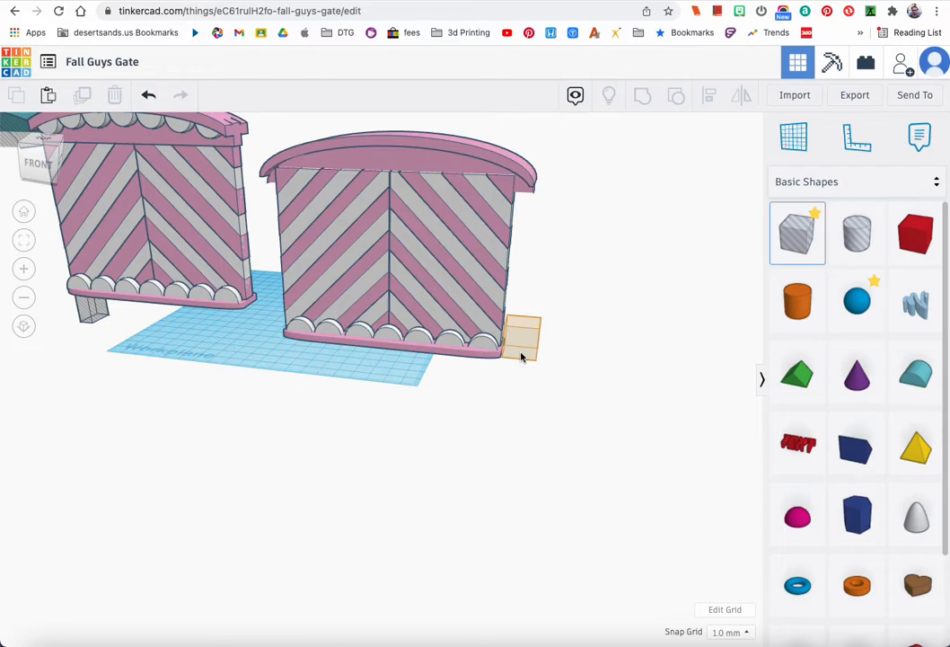
pyautogui.click(520, 356)
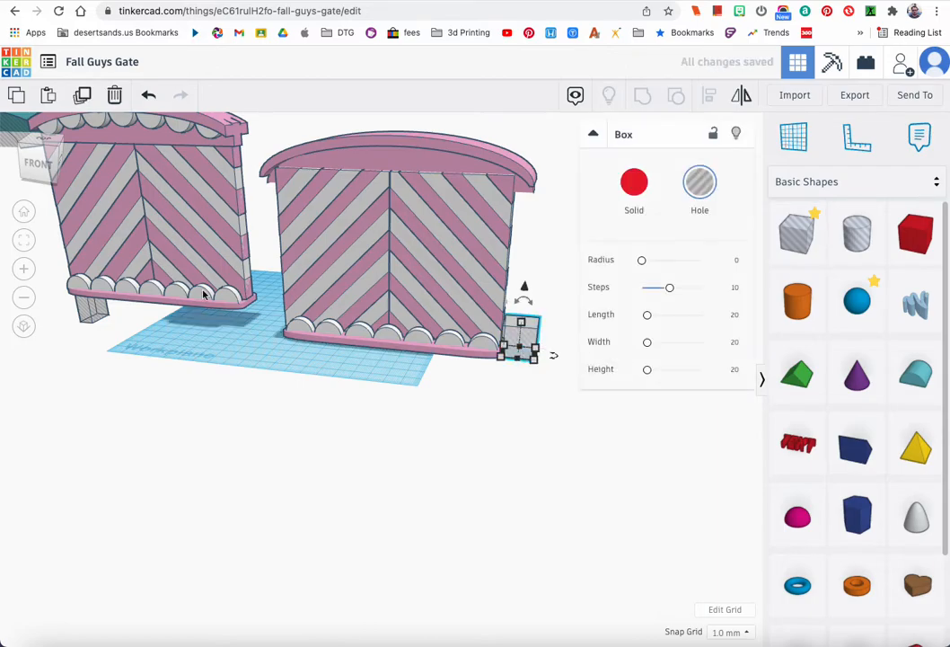
pyautogui.click(17, 242)
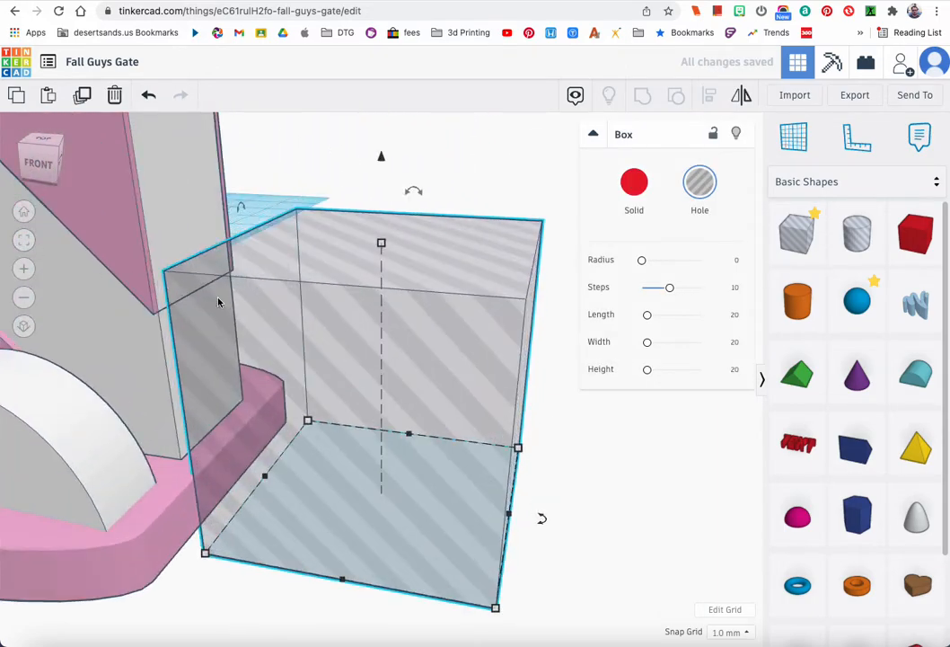
pyautogui.press('Right')
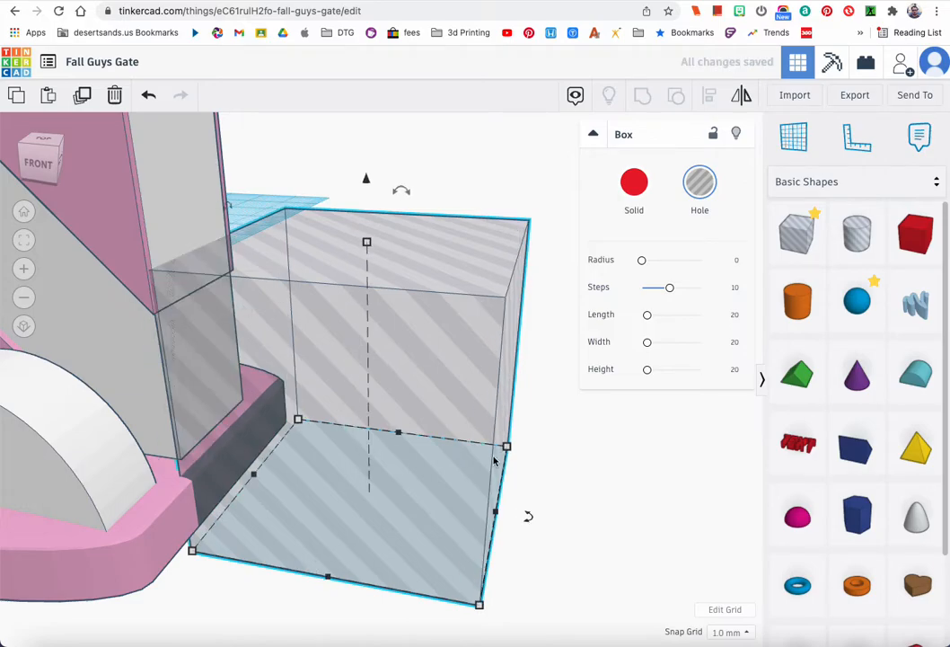
# - Set the snap grid to 0.1 mm and shift the box hole forward until it reaches past the base's front edge
pyautogui.click(727, 510)
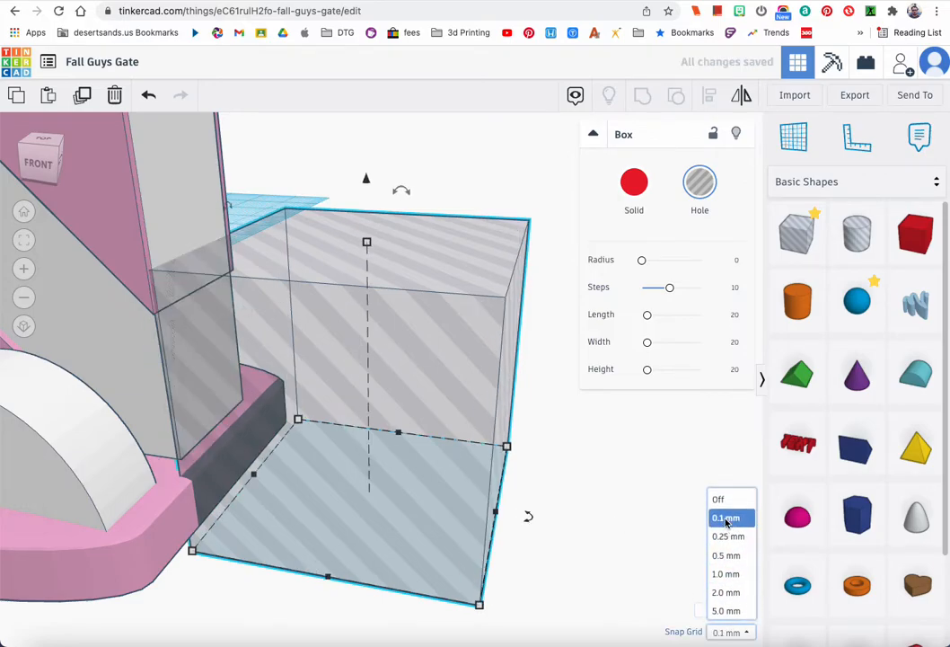
pyautogui.moveTo(530, 509); pyautogui.dragTo(368, 507, button='right')
pyautogui.press('Left')
pyautogui.press('Left')
pyautogui.press('Left')
pyautogui.press('Left')
pyautogui.press('Left')
pyautogui.press('Left')
pyautogui.press('Left')
pyautogui.press('Left')
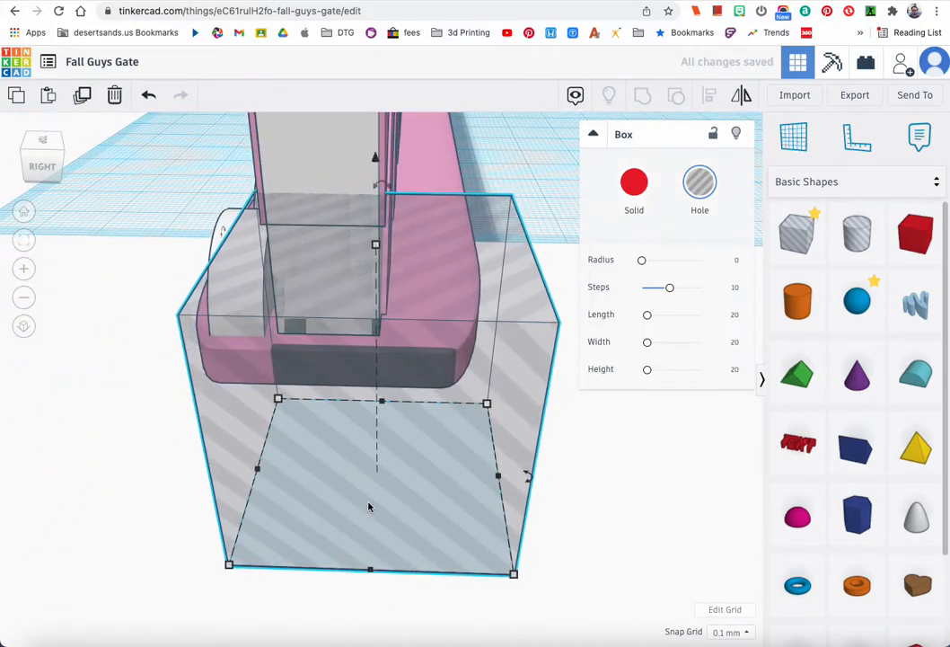
pyautogui.press('Left')
pyautogui.press('Left')
pyautogui.press('Left')
pyautogui.press('Left')
pyautogui.press('Left')
pyautogui.press('Left')
pyautogui.press('Left')
pyautogui.press('Left')
pyautogui.press('Left')
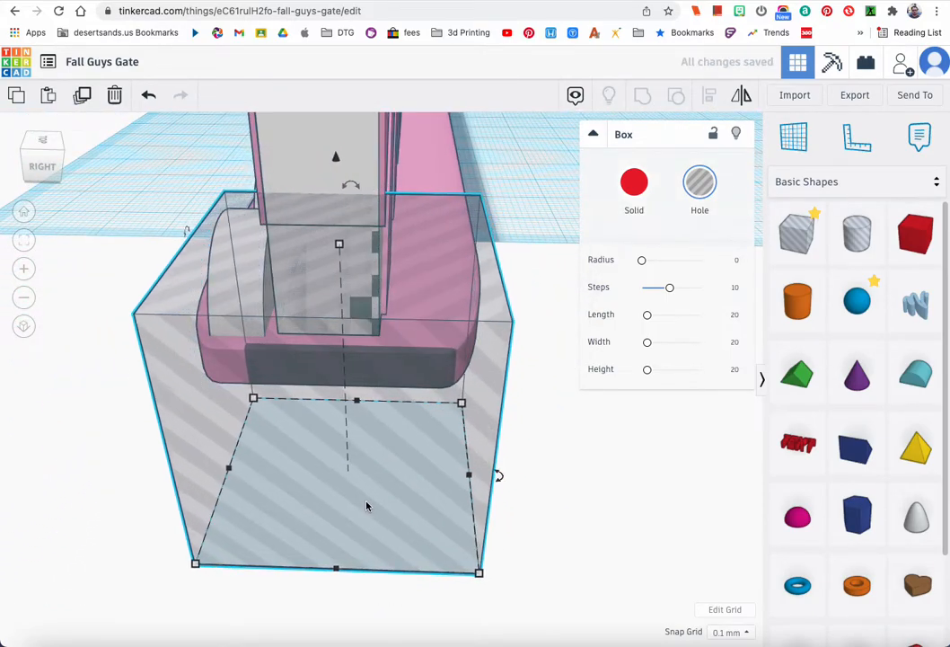
pyautogui.press('Left')
pyautogui.press('Left')
pyautogui.press('Left')
pyautogui.press('Left')
pyautogui.press('Left')
pyautogui.press('Left')
pyautogui.press('Left')
pyautogui.press('Left')
pyautogui.press('Left')
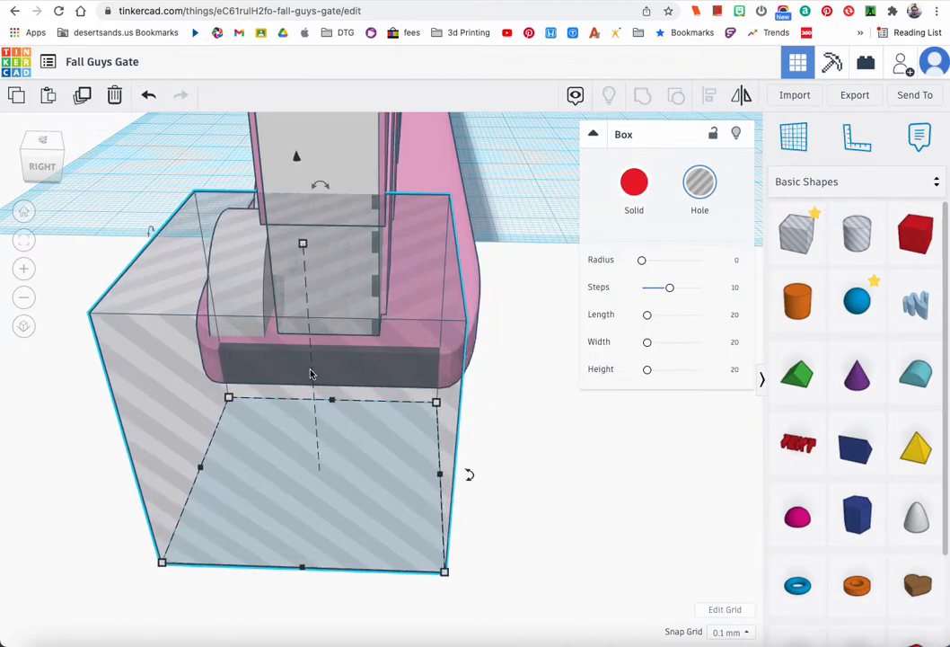
pyautogui.press('Left')
pyautogui.press('Left')
pyautogui.press('Left')
pyautogui.press('Left')
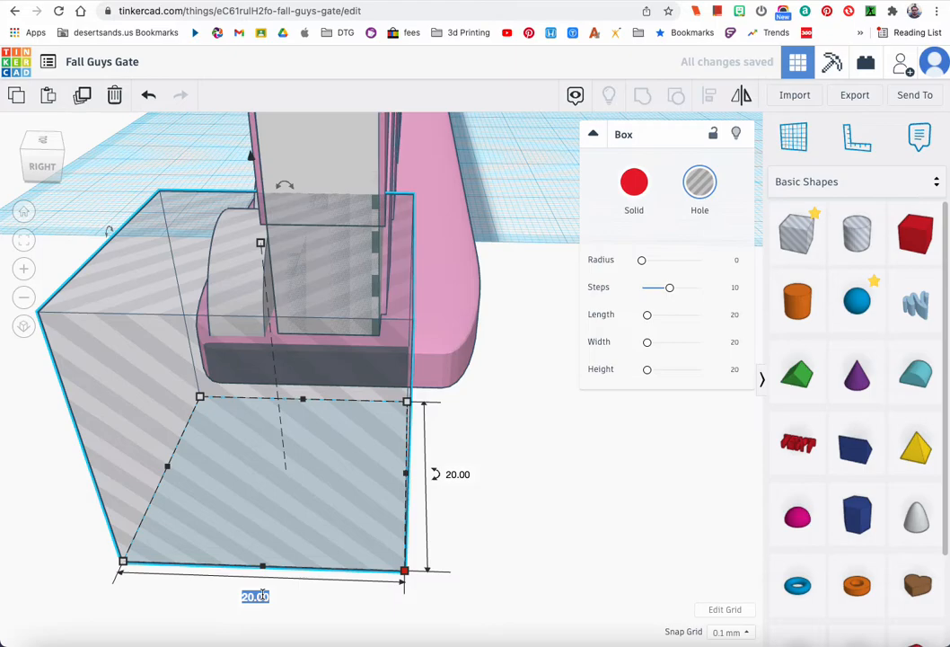
# - Lengthen the box hole to 50 mm front to back and shift it to straddle the gate's full depth
pyautogui.moveTo(404, 570); pyautogui.dragTo(781, 583)
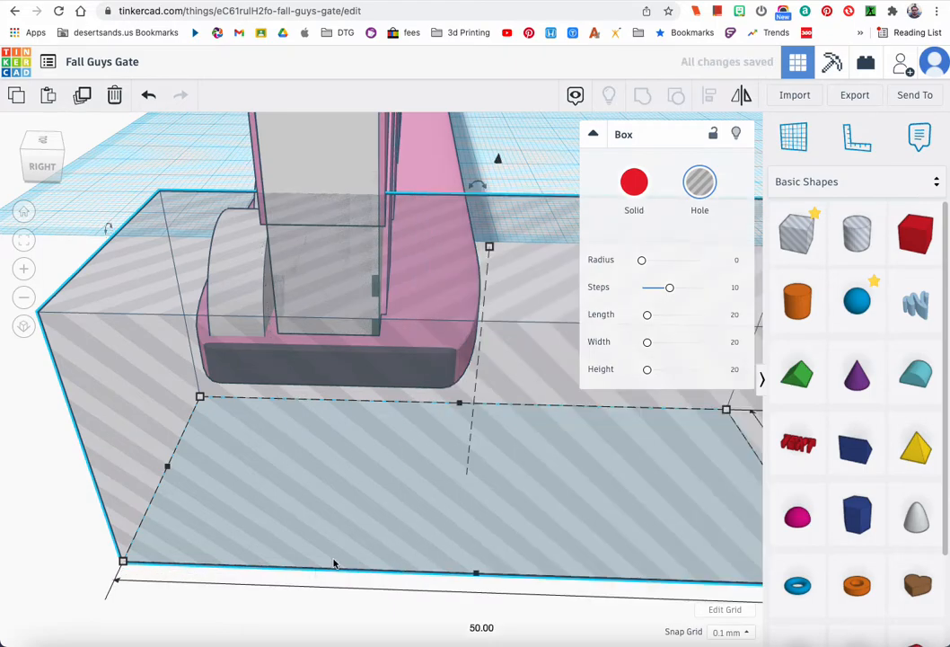
pyautogui.moveTo(369, 539); pyautogui.dragTo(215, 530)
pyautogui.scroll(-6, 215, 530)
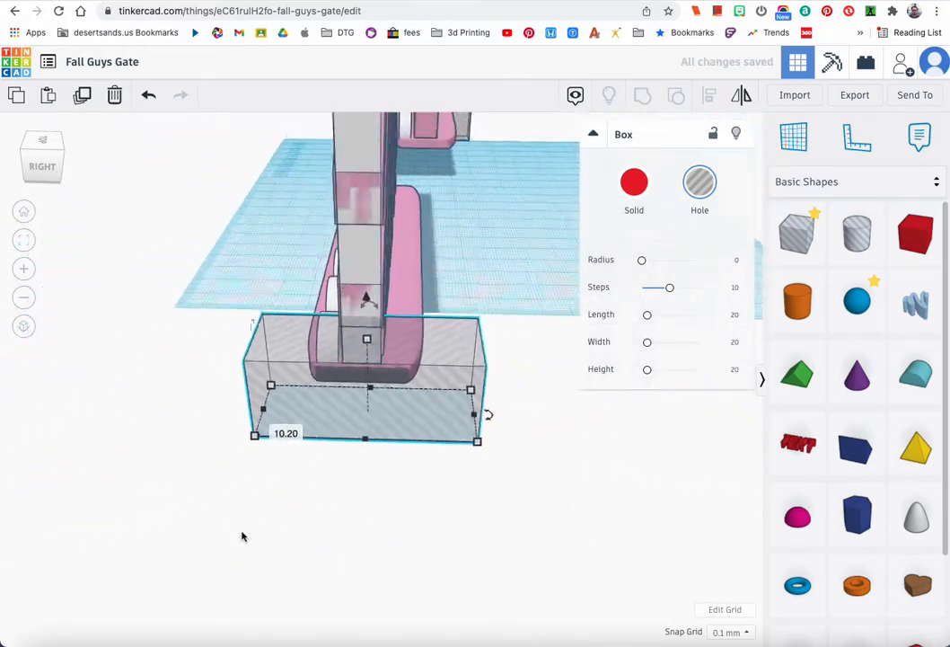
# - Stretch the box hole to a height of 125 mm and place a duplicate at the doors' opposite side
pyautogui.moveTo(221, 488); pyautogui.dragTo(466, 450, button='right')
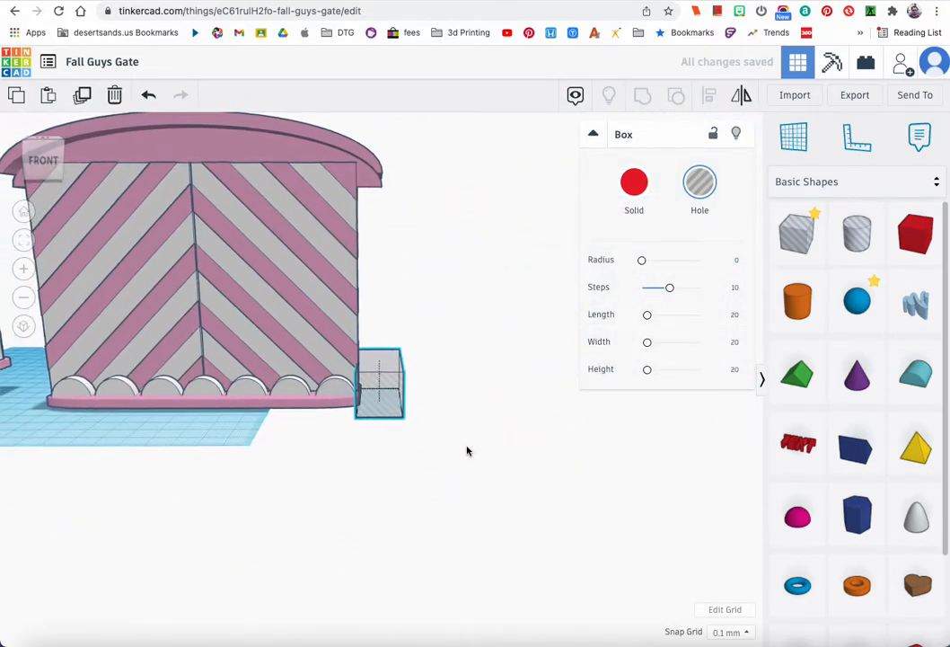
pyautogui.moveTo(380, 364); pyautogui.dragTo(366, 124)
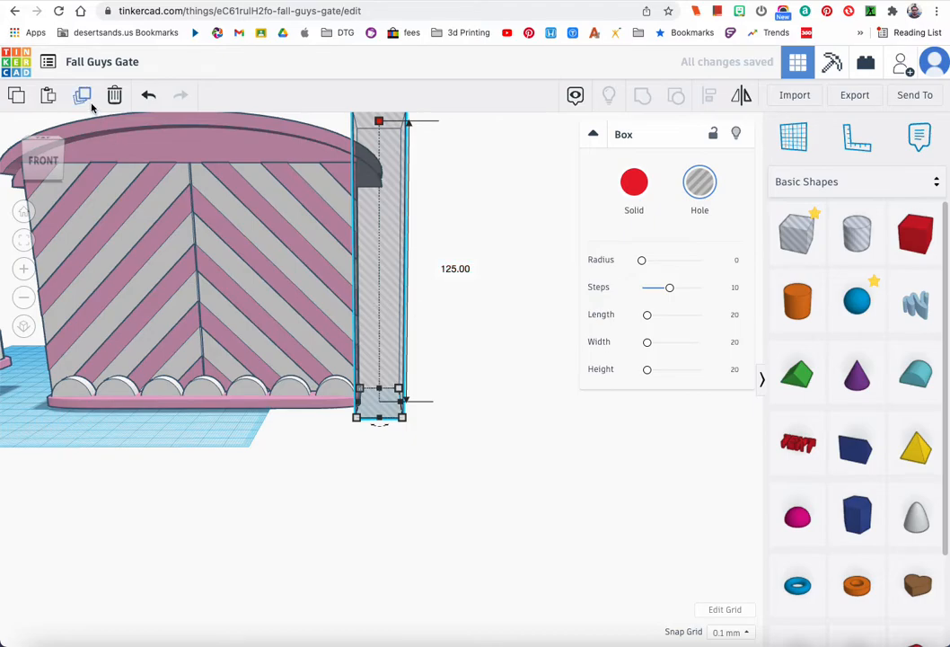
pyautogui.click(88, 102)
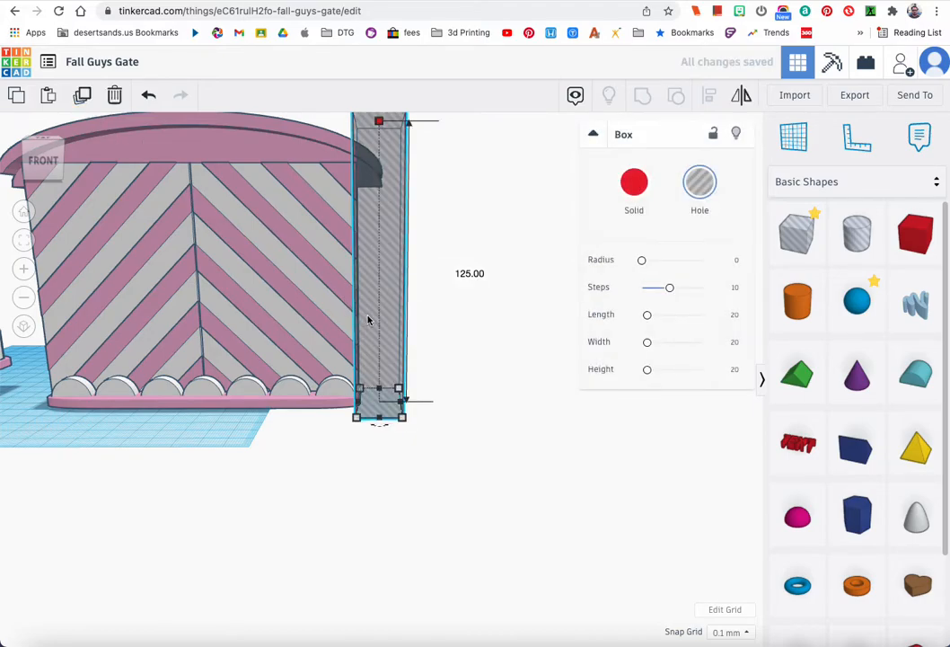
pyautogui.moveTo(379, 324); pyautogui.dragTo(79, 302)
pyautogui.click(27, 242)
pyautogui.moveTo(301, 357); pyautogui.dragTo(440, 375, button='right')
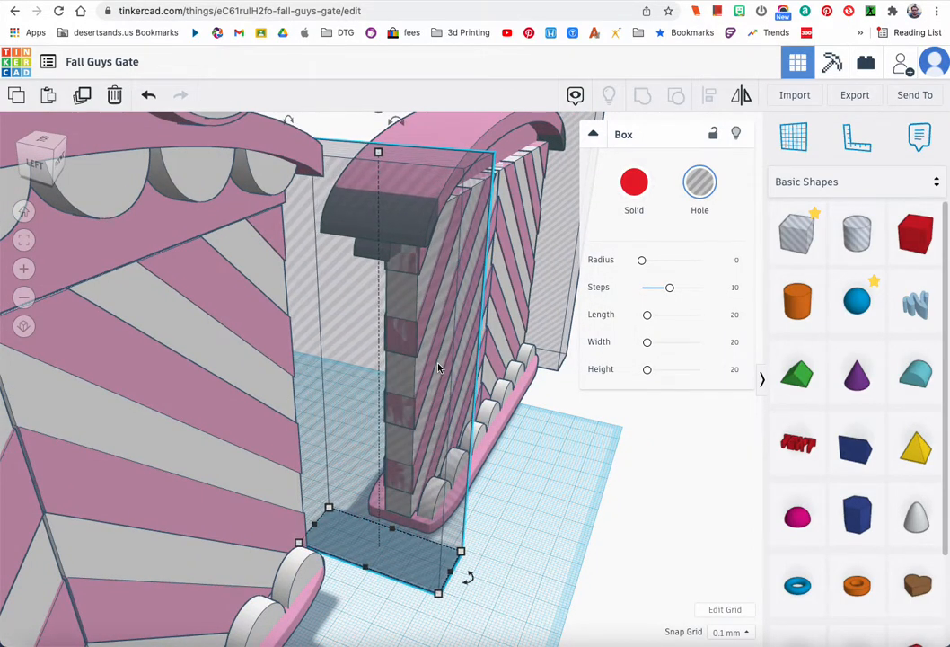
pyautogui.moveTo(535, 384); pyautogui.dragTo(547, 407, button='right')
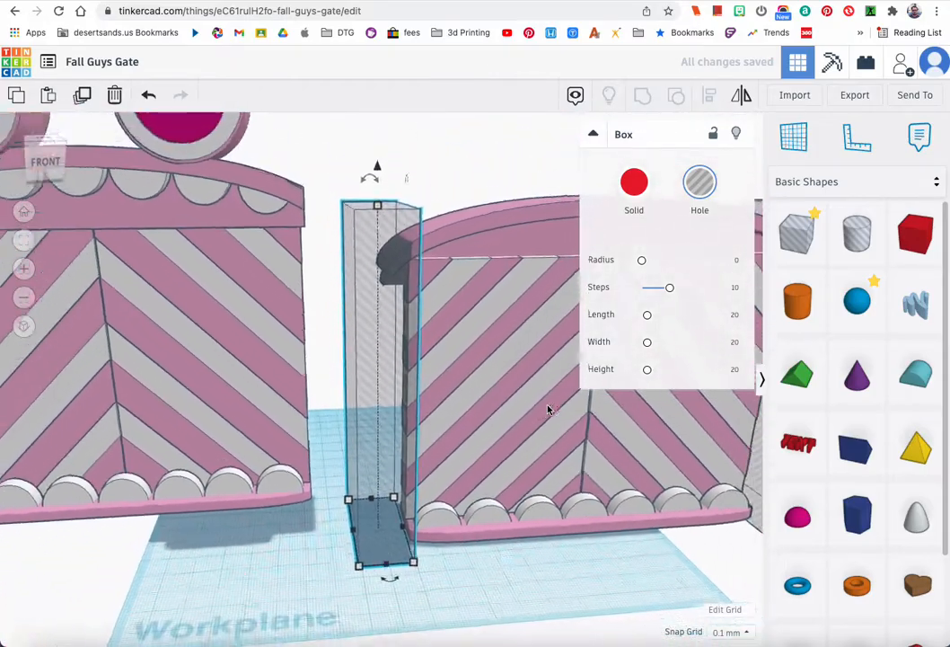
# - Group the two tall box holes with both pink roof pieces to trim the roof ends overhanging the doors
pyautogui.scroll(-2, 547, 410)
pyautogui.moveTo(618, 459); pyautogui.dragTo(557, 404, button='right')
pyautogui.moveTo(546, 331); pyautogui.dragTo(547, 332)
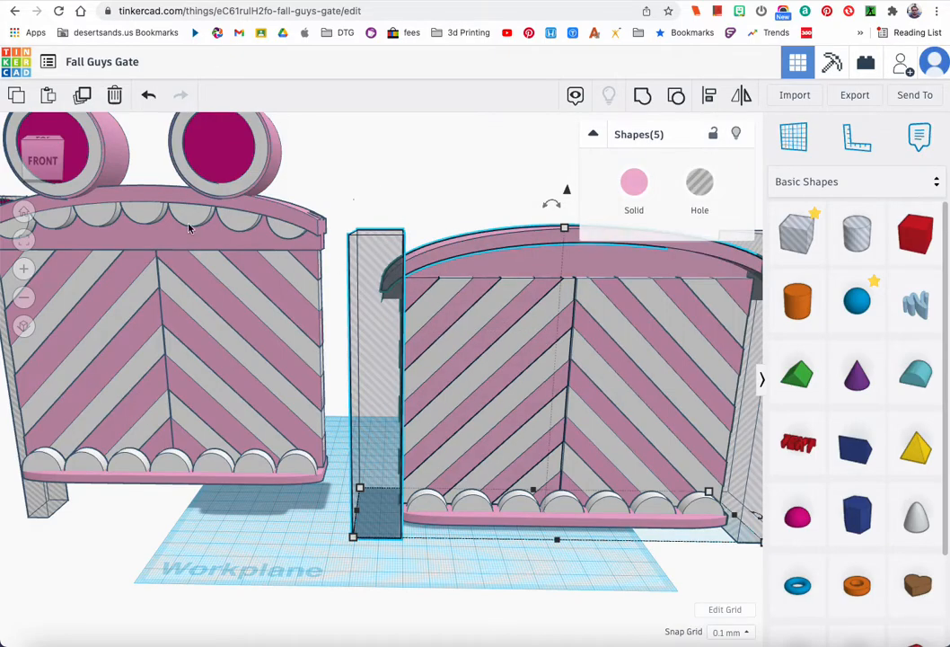
pyautogui.click(26, 242)
pyautogui.click(540, 553)
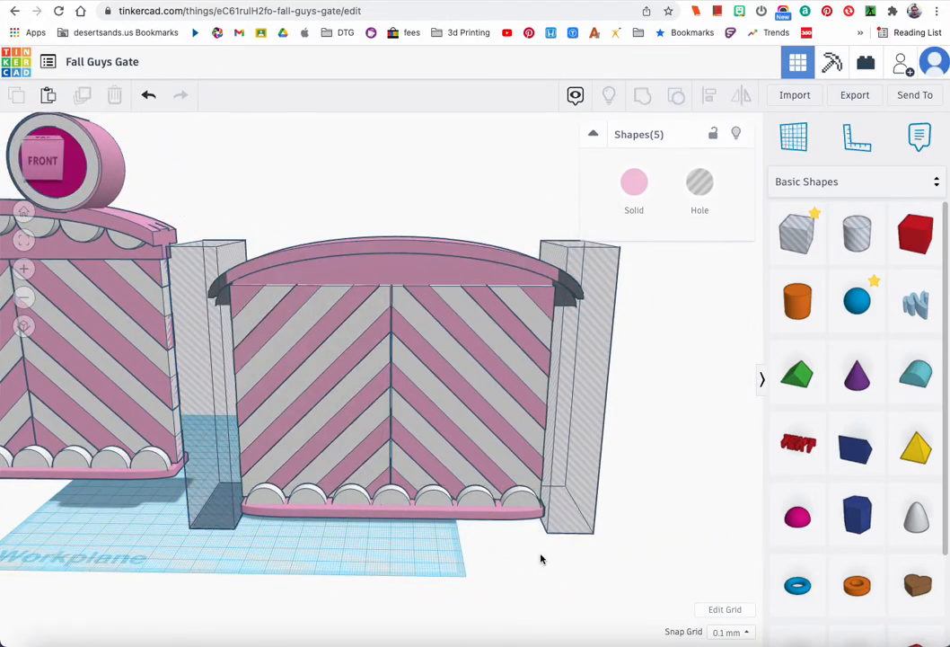
pyautogui.click(191, 309)
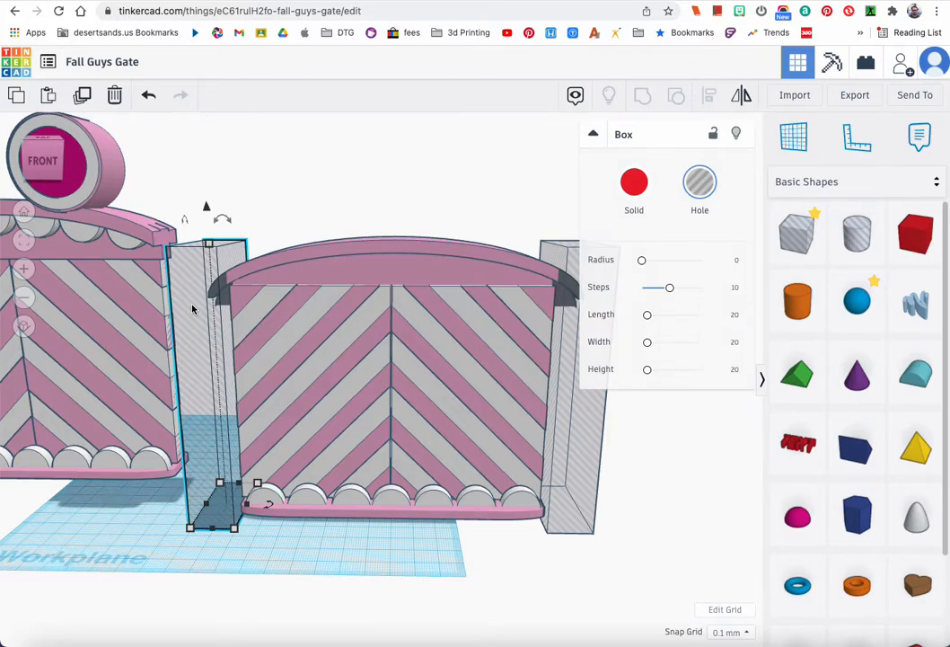
pyautogui.keyDown('shift'); pyautogui.click(386, 267); pyautogui.keyUp('shift')
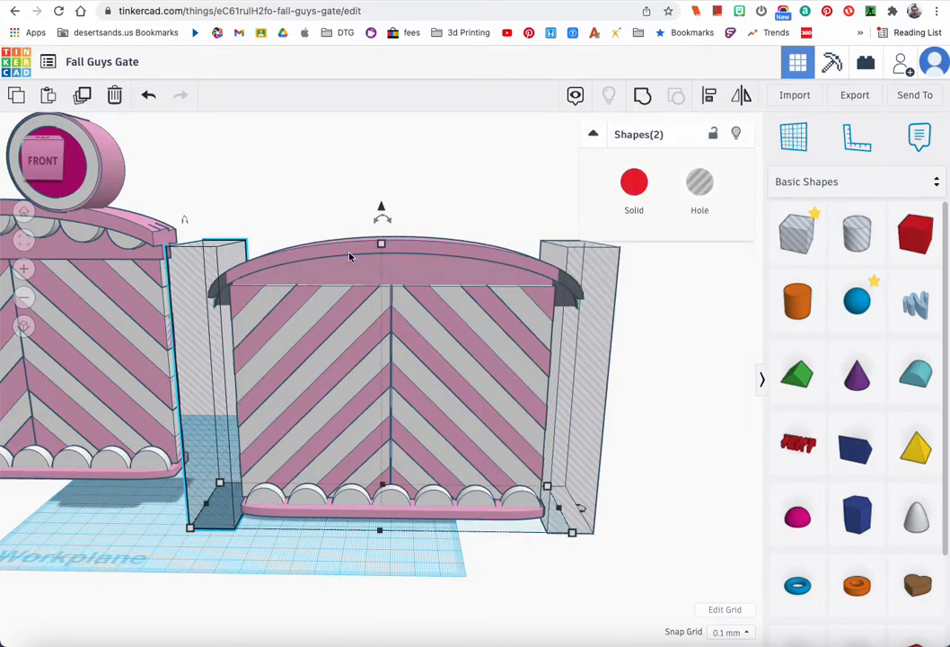
pyautogui.keyDown('shift'); pyautogui.click(372, 255); pyautogui.keyUp('shift')
pyautogui.keyDown('shift'); pyautogui.click(606, 290); pyautogui.keyUp('shift')
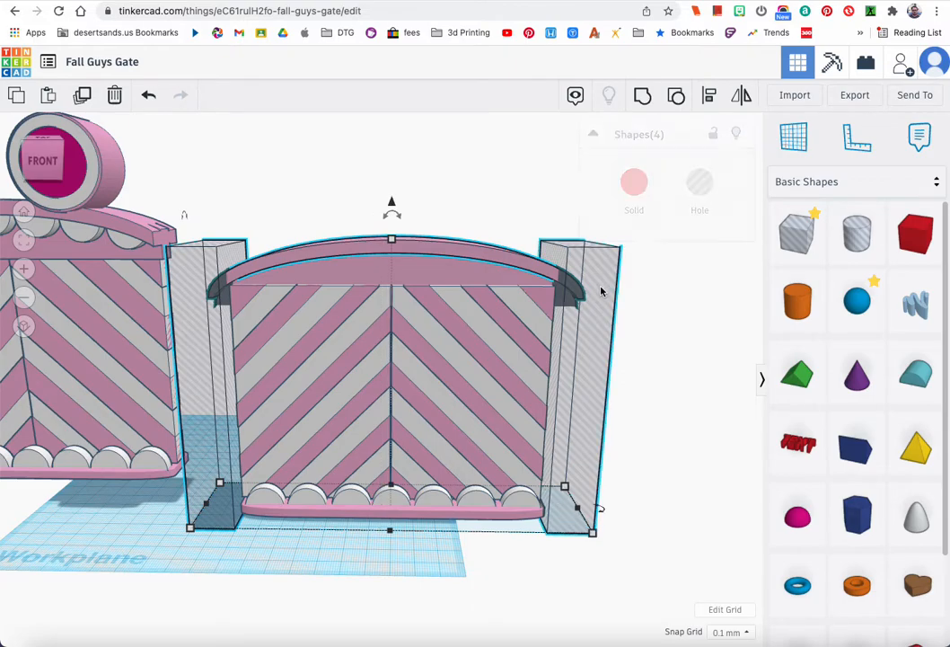
pyautogui.click(643, 101)
pyautogui.moveTo(580, 293); pyautogui.dragTo(491, 293, button='right')
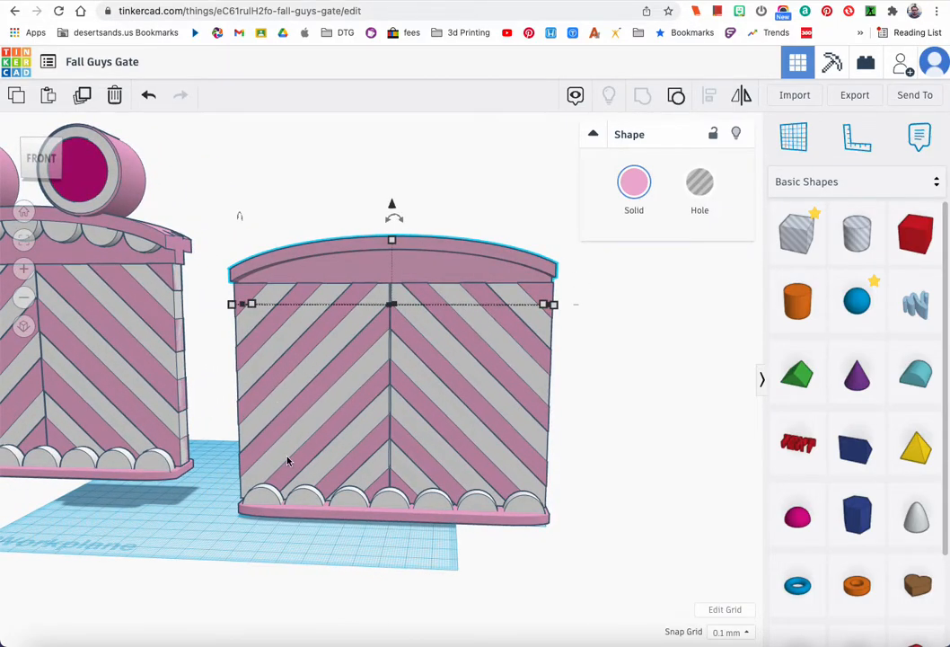
pyautogui.moveTo(280, 467); pyautogui.dragTo(330, 500, button='right')
pyautogui.click(275, 515)
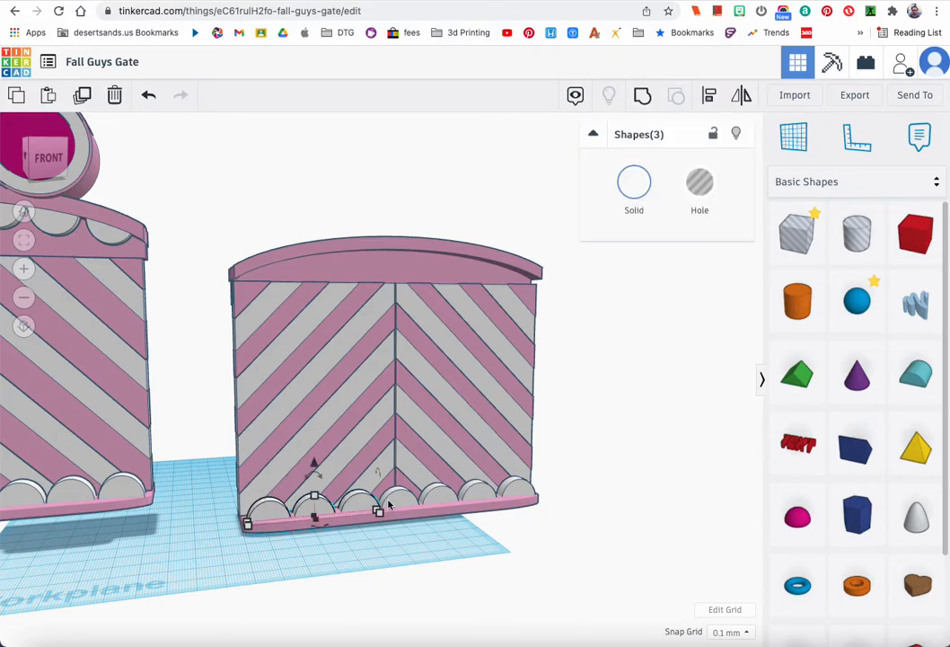
pyautogui.keyDown('shift'); pyautogui.click(388, 506); pyautogui.keyUp('shift')
pyautogui.click(269, 509)
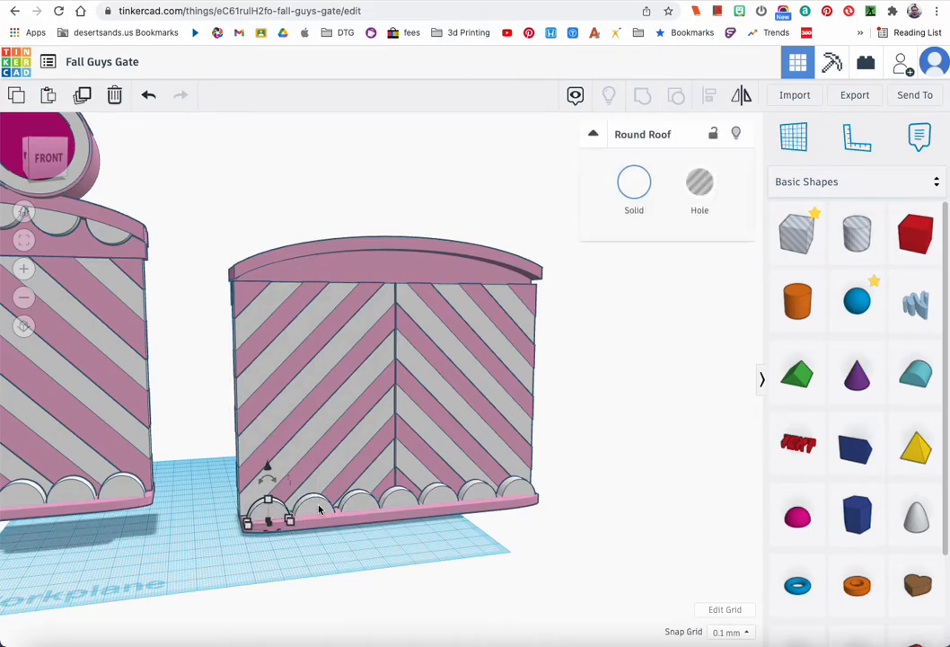
pyautogui.keyDown('shift'); pyautogui.click(353, 504); pyautogui.keyUp('shift')
pyautogui.keyDown('shift'); pyautogui.click(397, 499); pyautogui.keyUp('shift')
pyautogui.keyDown('shift'); pyautogui.click(439, 497); pyautogui.keyUp('shift')
pyautogui.keyDown('shift'); pyautogui.click(490, 493); pyautogui.keyUp('shift')
pyautogui.keyDown('shift'); pyautogui.click(507, 503); pyautogui.keyUp('shift')
pyautogui.click(396, 557)
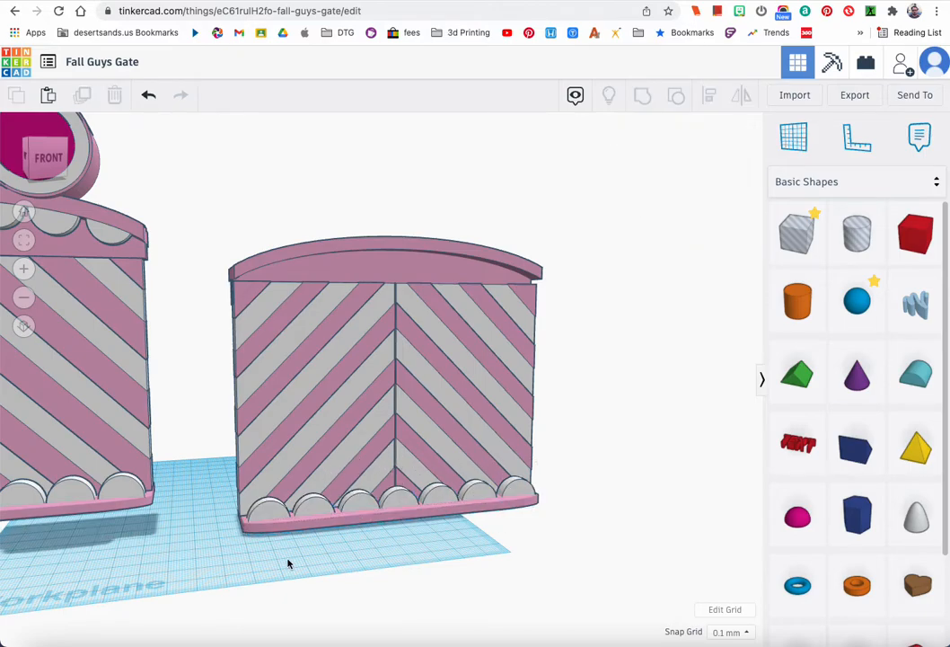
# - Select all seven white scallops along the new gate's base and duplicate them in place
pyautogui.moveTo(286, 562); pyautogui.dragTo(461, 521, button='right')
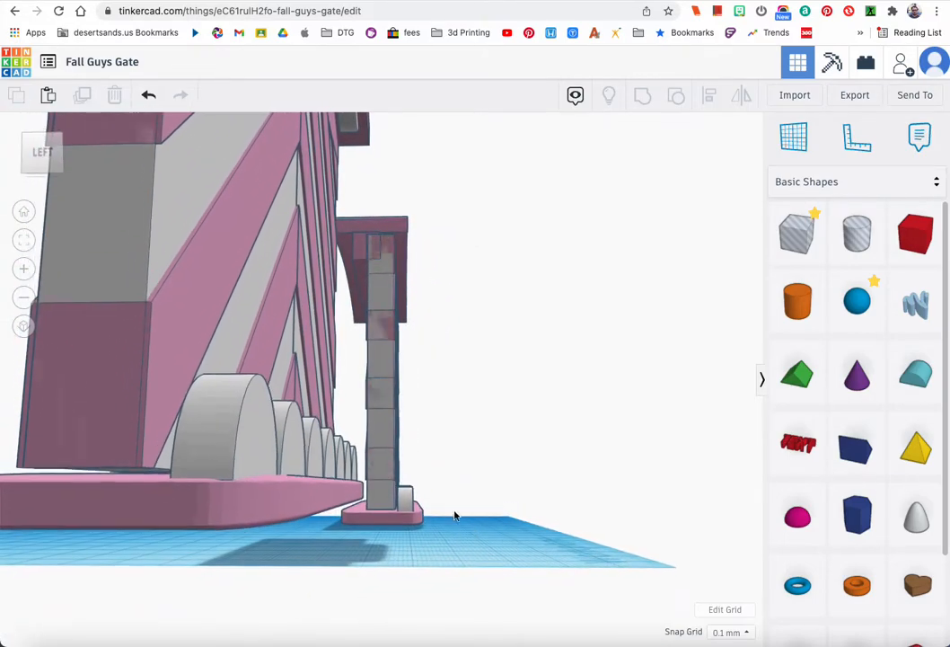
pyautogui.click(406, 493)
pyautogui.moveTo(477, 519); pyautogui.dragTo(78, 526, button='right')
pyautogui.moveTo(357, 557); pyautogui.dragTo(281, 558, button='right')
pyautogui.click(310, 525)
pyautogui.moveTo(323, 527); pyautogui.dragTo(335, 492, button='right')
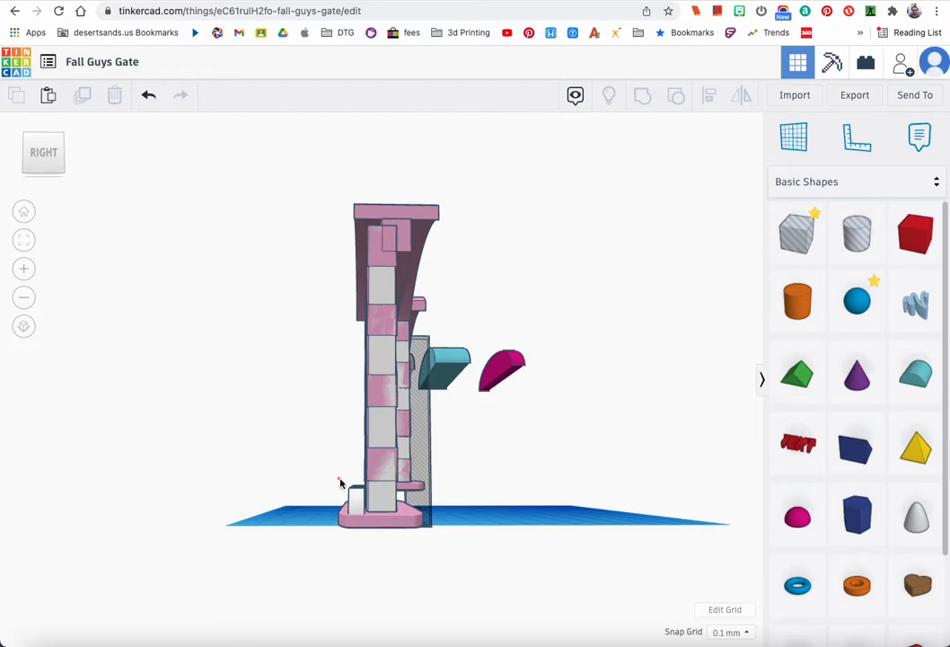
pyautogui.moveTo(352, 492); pyautogui.dragTo(356, 496)
pyautogui.moveTo(261, 491)
pyautogui.mouseDown(button='right')
pyautogui.moveTo(442, 526)
pyautogui.moveTo(266, 512)
pyautogui.moveTo(254, 492)
pyautogui.mouseUp(button='right')
pyautogui.click(329, 492)
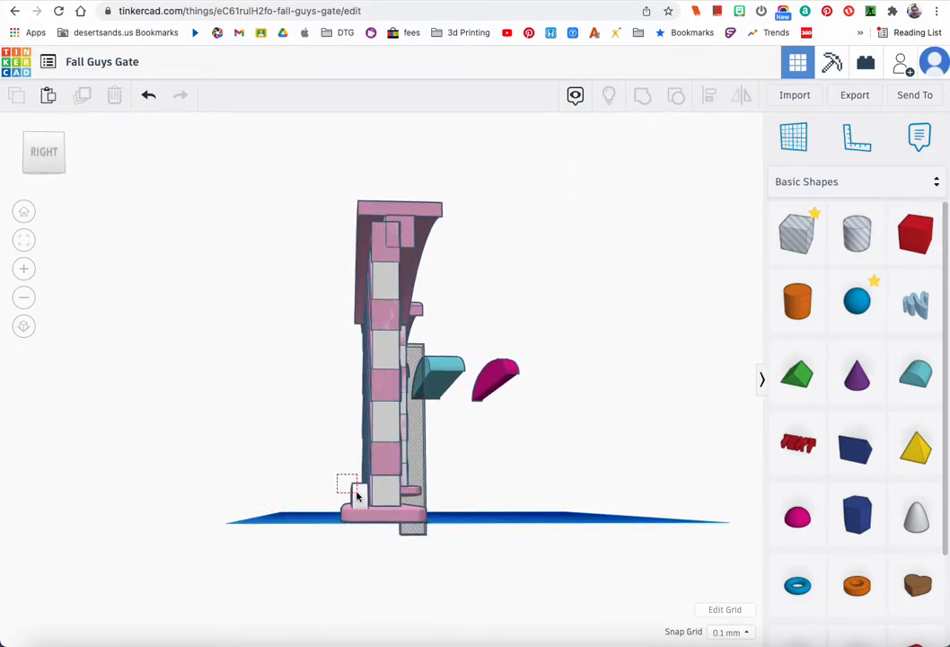
pyautogui.moveTo(356, 492); pyautogui.dragTo(359, 503)
pyautogui.moveTo(292, 487); pyautogui.dragTo(494, 528, button='right')
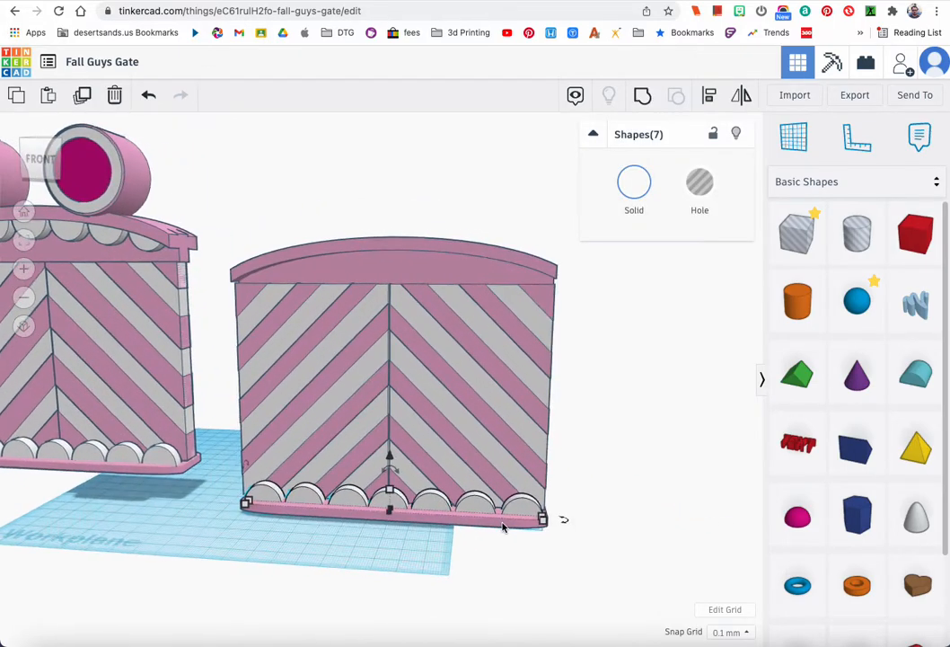
pyautogui.click(79, 97)
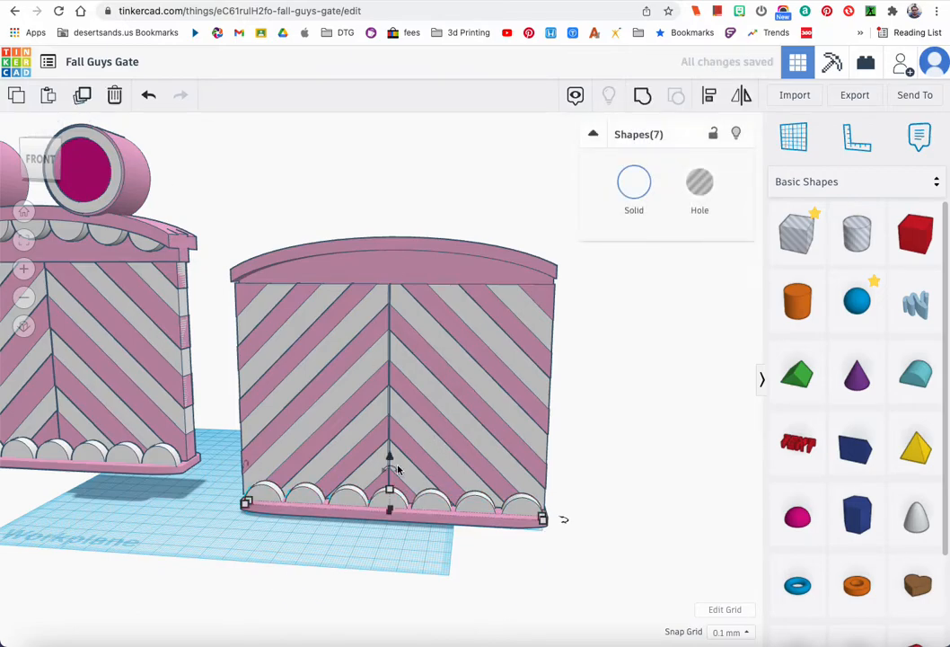
# - Raise the duplicated scallops to the doors' upper edge and turn them upside down to hang beneath the roof
pyautogui.moveTo(390, 457); pyautogui.dragTo(490, 397)
pyautogui.moveTo(447, 428); pyautogui.dragTo(395, 442)
pyautogui.moveTo(299, 334); pyautogui.dragTo(501, 355, button='right')
pyautogui.moveTo(373, 222); pyautogui.dragTo(374, 235)
pyautogui.moveTo(374, 235); pyautogui.dragTo(542, 344, button='right')
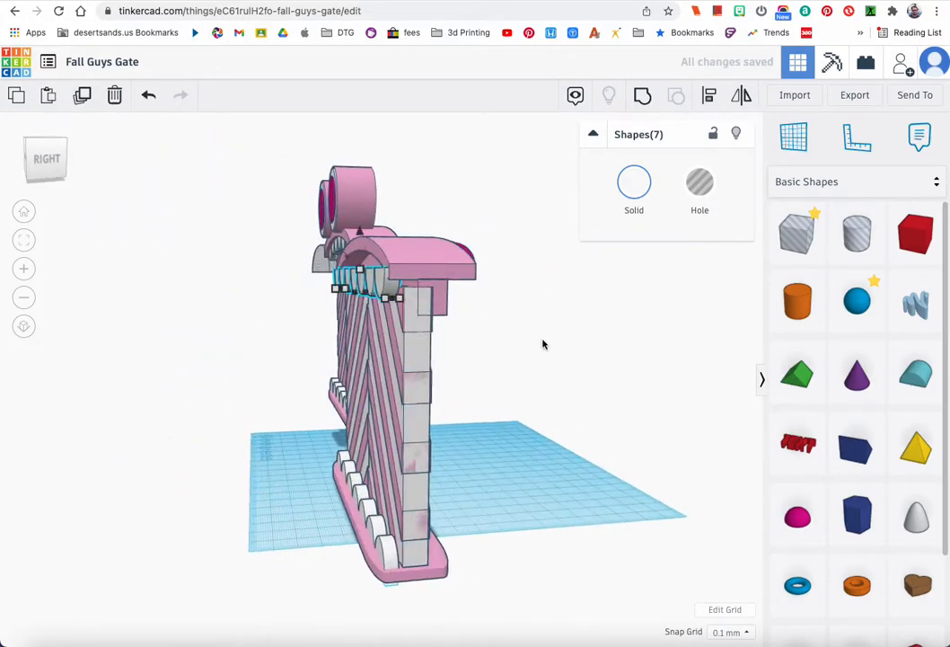
# - Bring the trimmed pink roof forward over the hanging scallops and raise it 9.8 mm
pyautogui.click(454, 313)
pyautogui.click(440, 275)
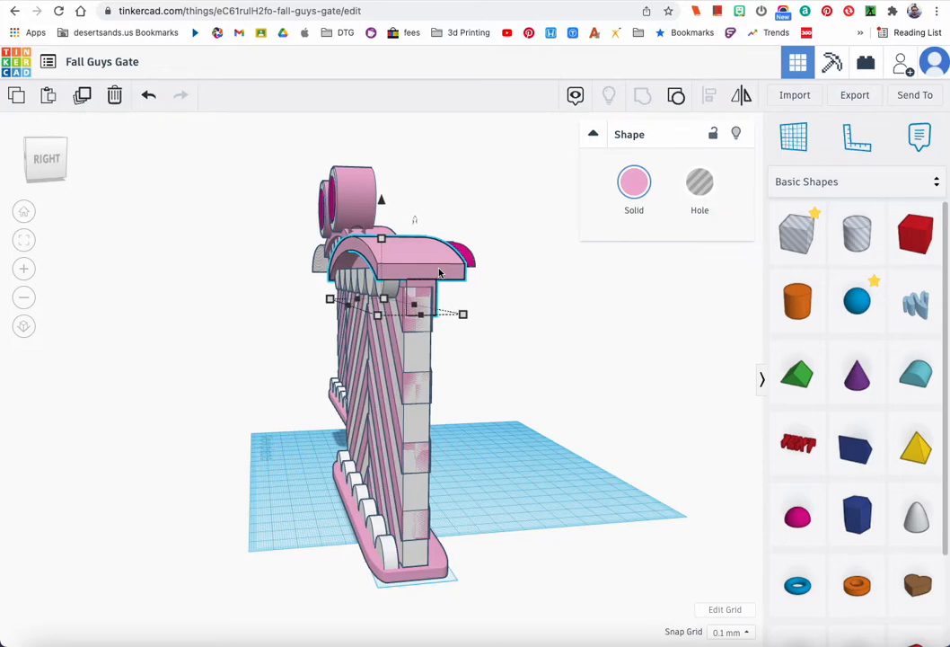
pyautogui.moveTo(394, 314); pyautogui.dragTo(541, 339, button='right')
pyautogui.moveTo(393, 209); pyautogui.dragTo(392, 186)
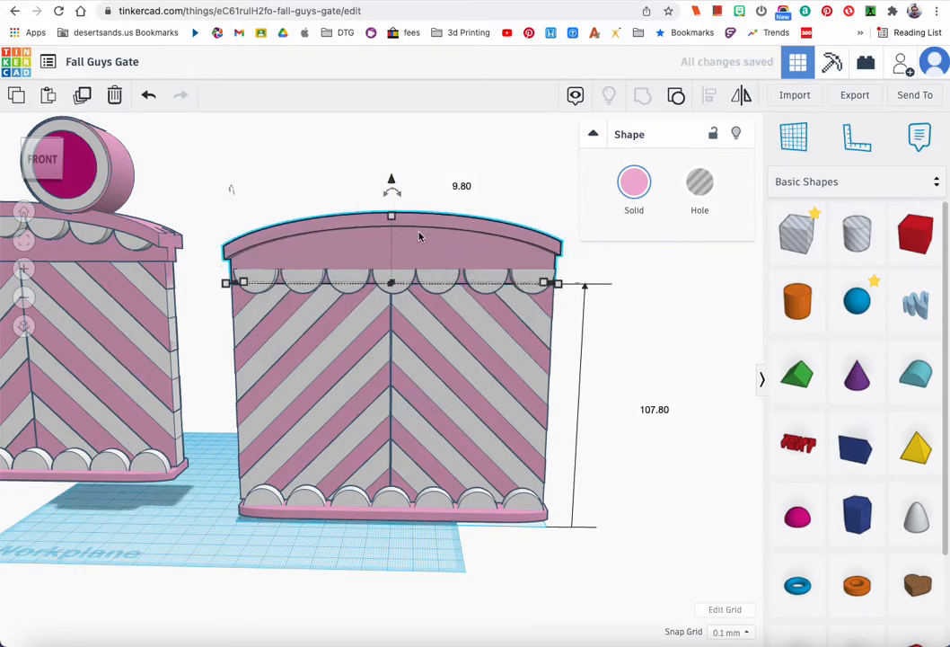
# - Select all seven hanging white scallops and raise them together to the underside of the new gate's arched roof
pyautogui.click(526, 284)
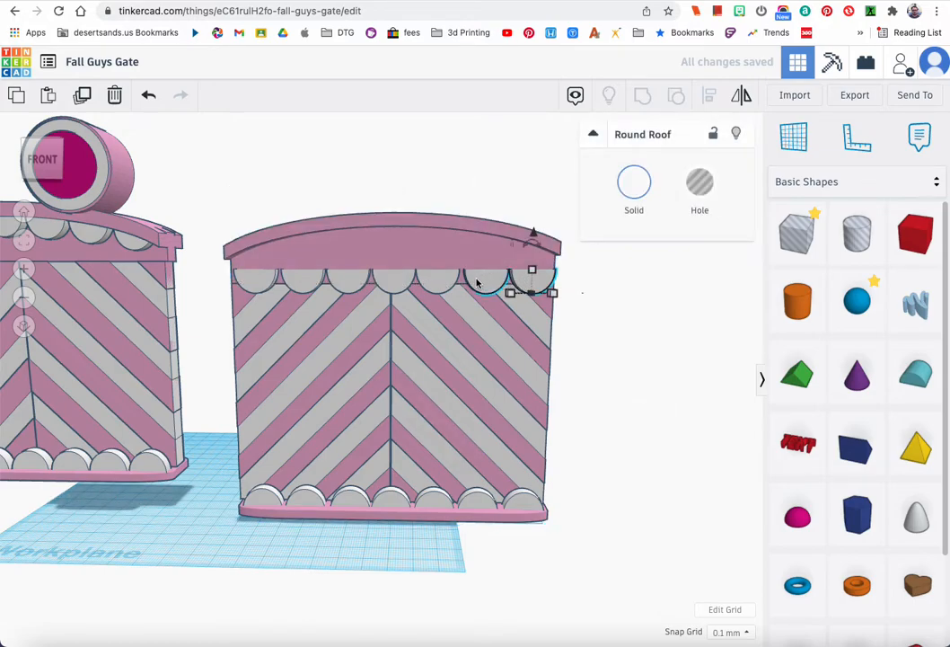
pyautogui.keyDown('shift'); pyautogui.click(430, 282); pyautogui.keyUp('shift')
pyautogui.keyDown('shift'); pyautogui.click(392, 280); pyautogui.keyUp('shift')
pyautogui.keyDown('shift'); pyautogui.click(347, 280); pyautogui.keyUp('shift')
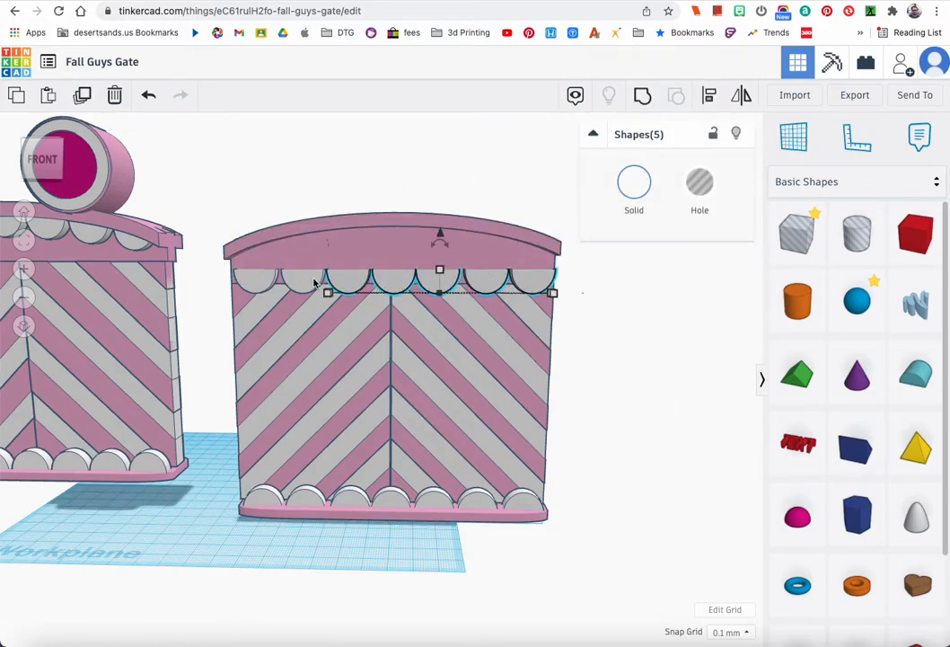
pyautogui.keyDown('shift'); pyautogui.click(277, 270); pyautogui.keyUp('shift')
pyautogui.moveTo(391, 237); pyautogui.dragTo(390, 195)
pyautogui.click(464, 182)
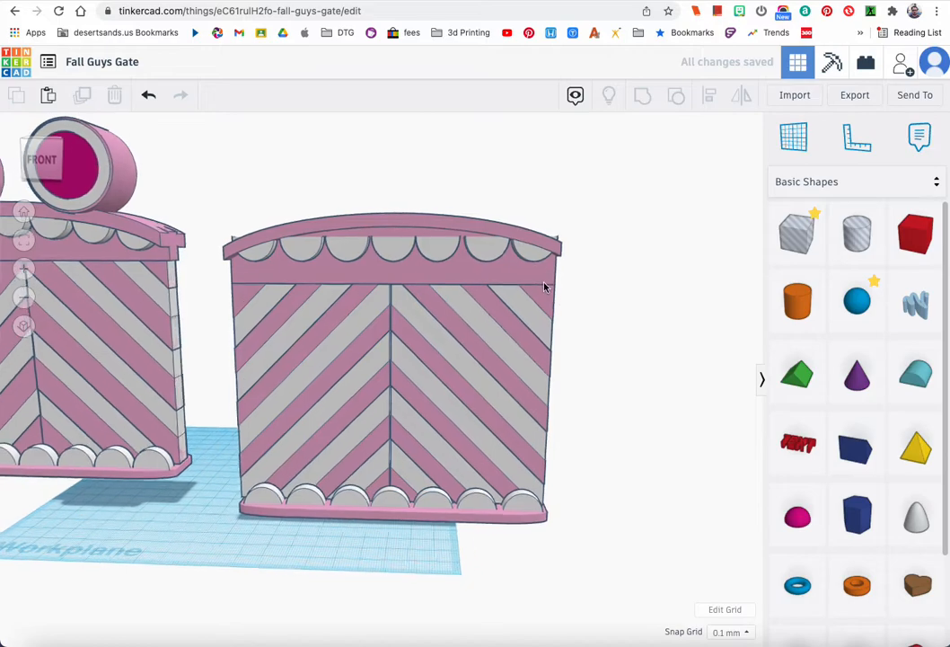
# - Adjust the heights of the two scallops at the roof's right end to follow its downward curve
pyautogui.moveTo(545, 285); pyautogui.dragTo(537, 293, button='right')
pyautogui.click(527, 261)
pyautogui.moveTo(540, 216); pyautogui.dragTo(557, 215)
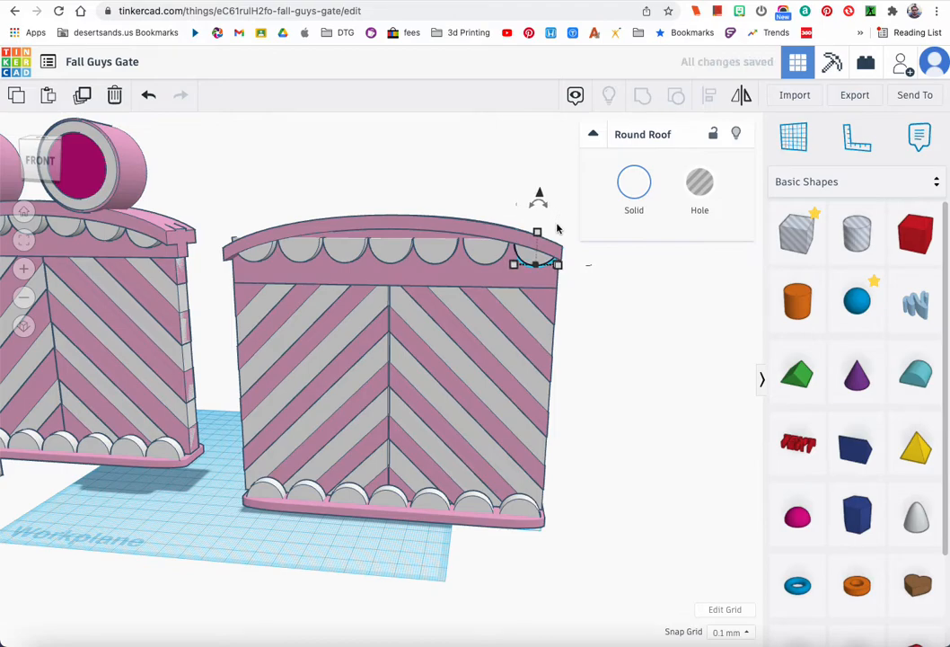
pyautogui.click(481, 257)
pyautogui.moveTo(490, 207); pyautogui.dragTo(504, 214)
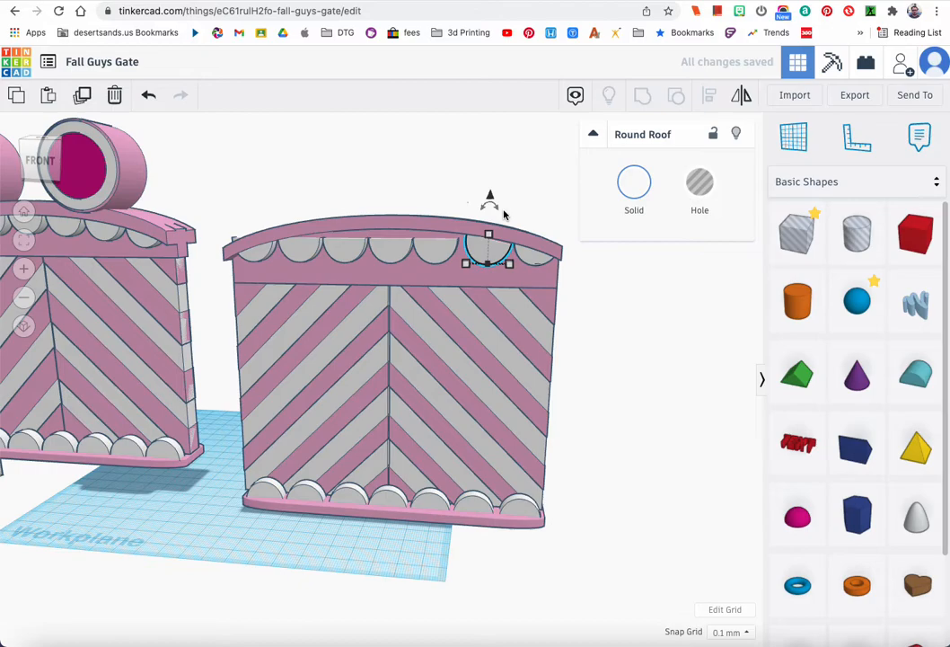
# - Inspect the scallops from the side, then adjust the remaining ones individually to follow the roof's arch
pyautogui.moveTo(547, 289); pyautogui.dragTo(359, 256, button='right')
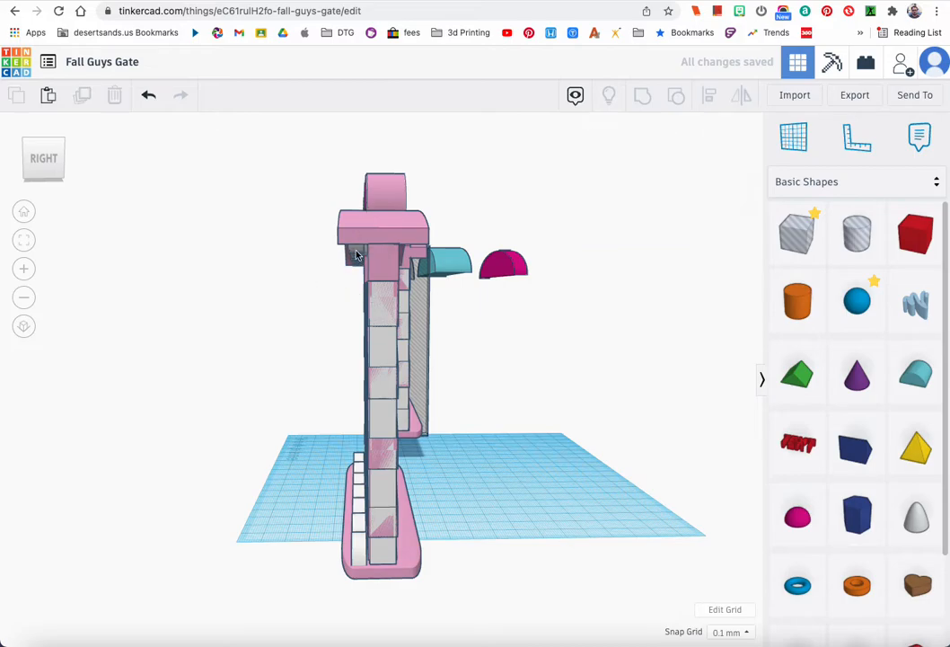
pyautogui.moveTo(333, 279); pyautogui.dragTo(420, 278, button='right')
pyautogui.click(419, 277)
pyautogui.moveTo(480, 321); pyautogui.dragTo(413, 315, button='right')
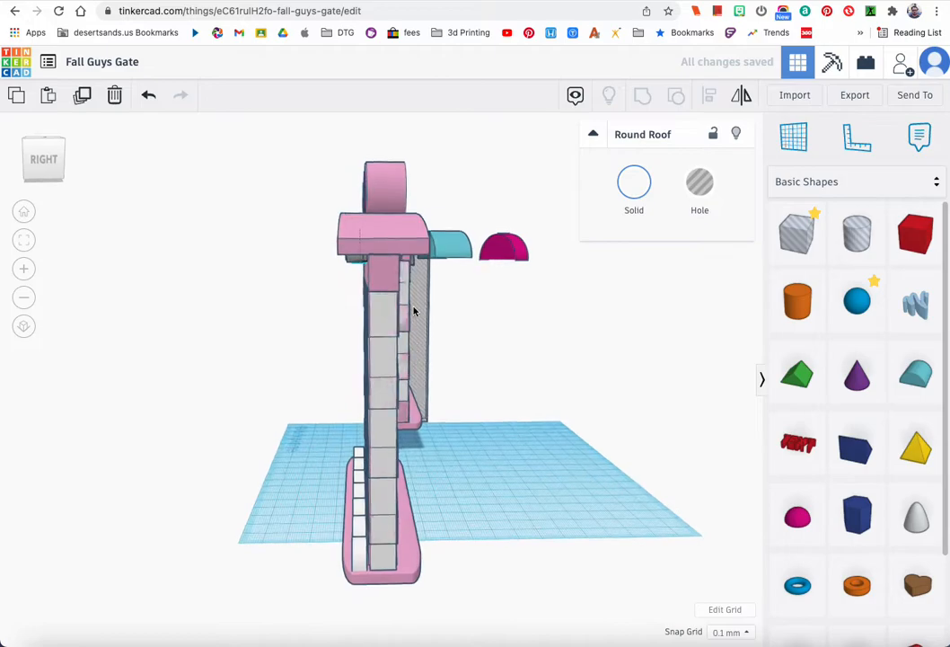
pyautogui.moveTo(289, 257); pyautogui.dragTo(517, 327, button='right')
pyautogui.click(441, 267)
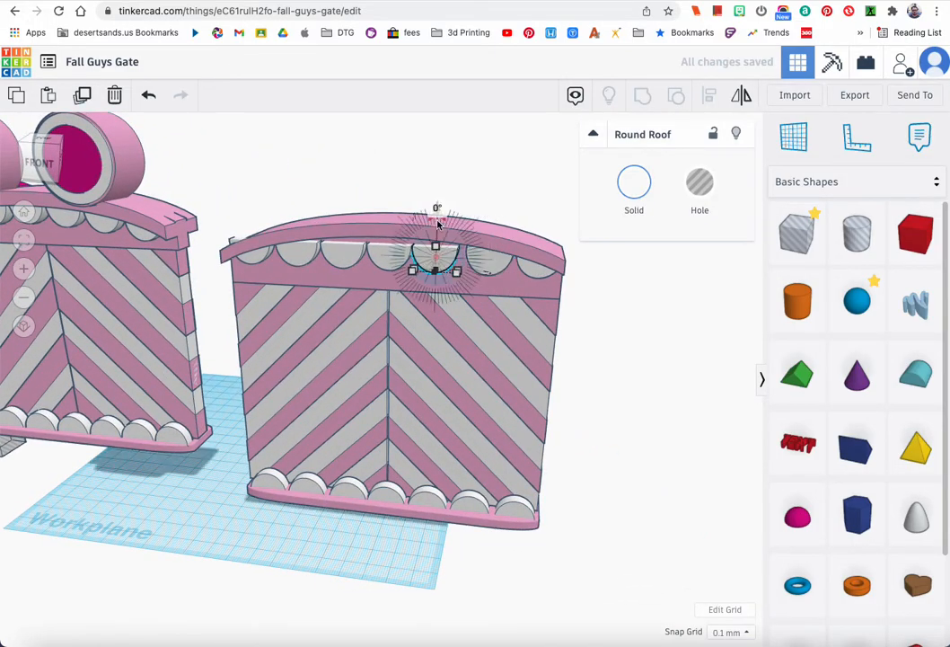
pyautogui.moveTo(437, 212); pyautogui.dragTo(238, 209)
pyautogui.click(399, 257)
pyautogui.click(347, 254)
pyautogui.click(297, 256)
pyautogui.click(255, 256)
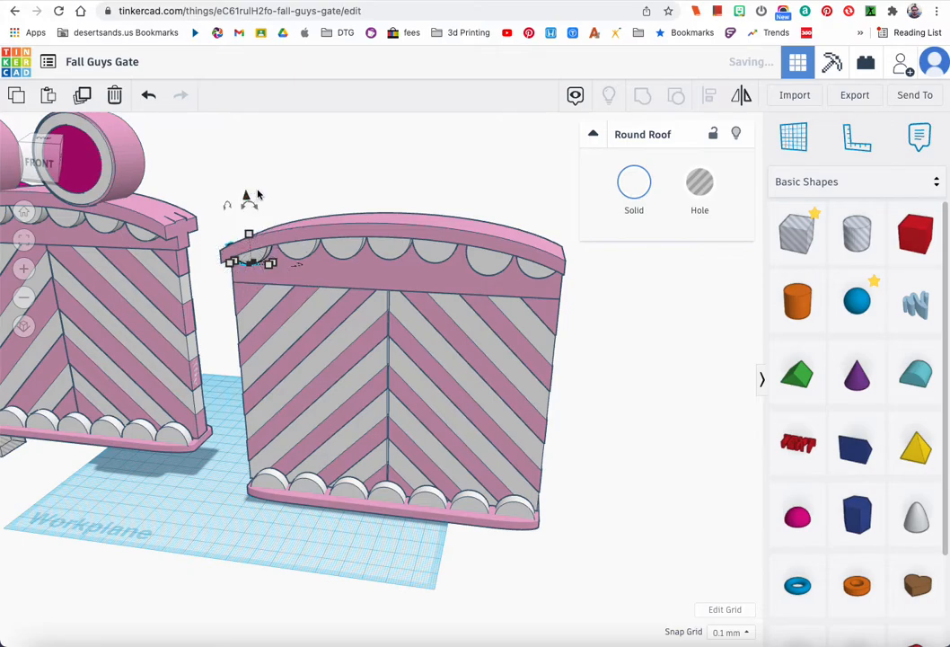
# - Fine-tune the heights of the three scallops under the right half of the roof along its curve
pyautogui.moveTo(248, 204); pyautogui.dragTo(426, 269, button='right')
pyautogui.click(443, 247)
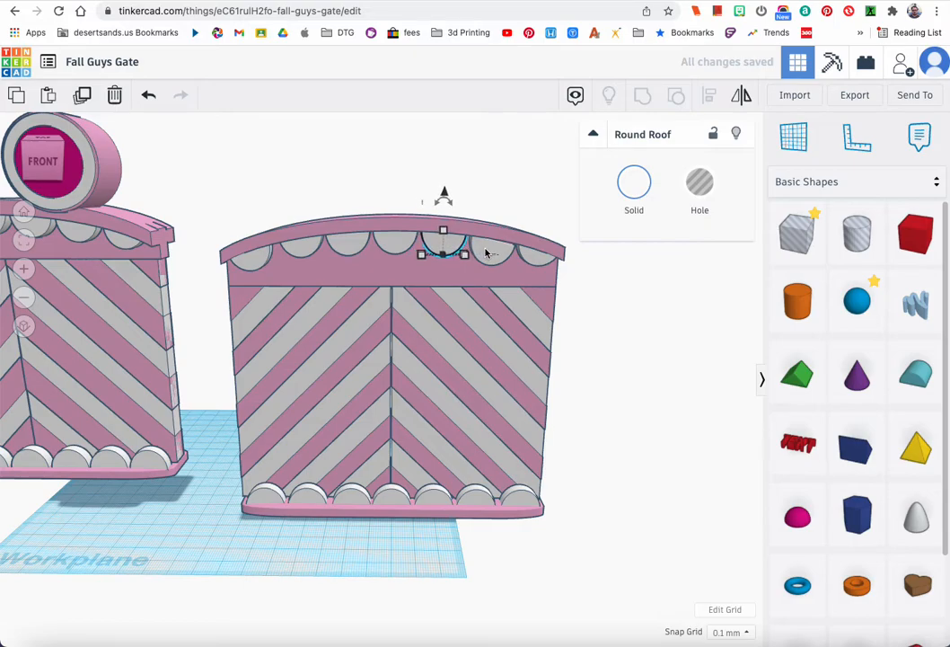
pyautogui.click(487, 249)
pyautogui.moveTo(493, 200); pyautogui.dragTo(543, 202)
pyautogui.click(528, 257)
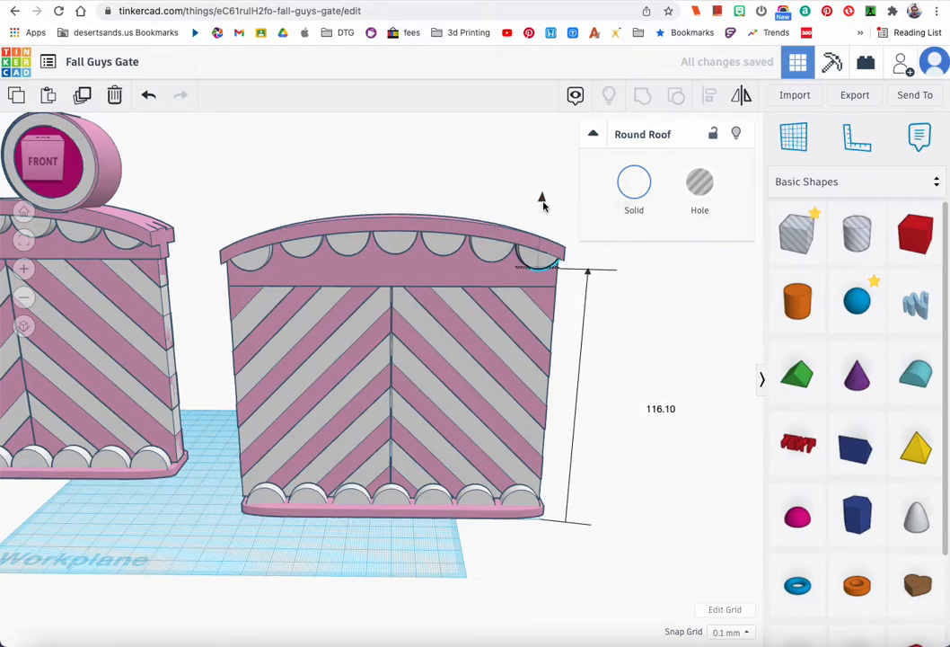
pyautogui.moveTo(542, 206); pyautogui.dragTo(588, 264, button='right')
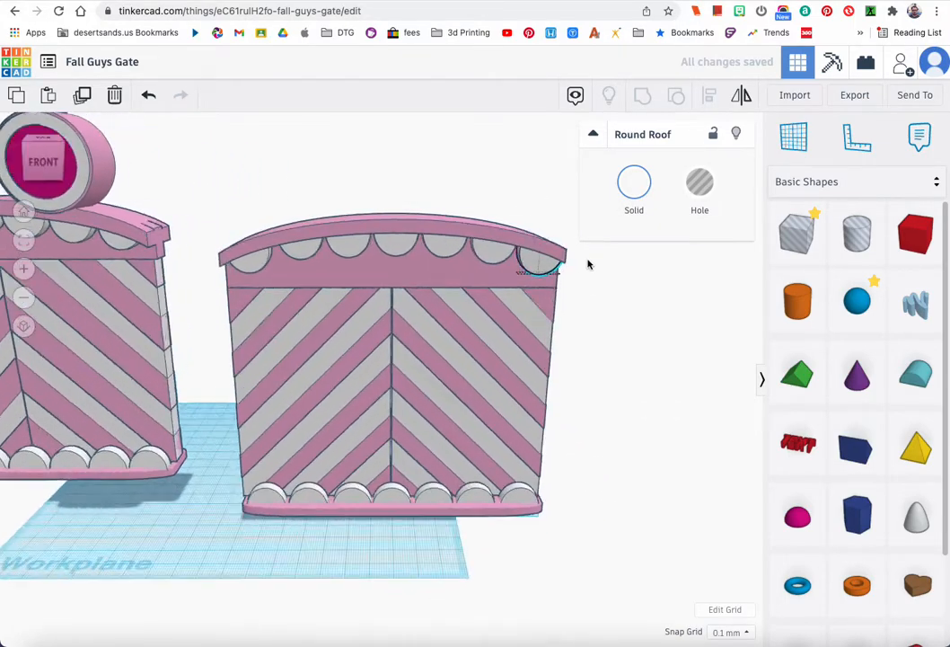
# - Lower the second scallop from the left 1.1 mm and even out the neighbouring scallops beneath the arch
pyautogui.click(305, 251)
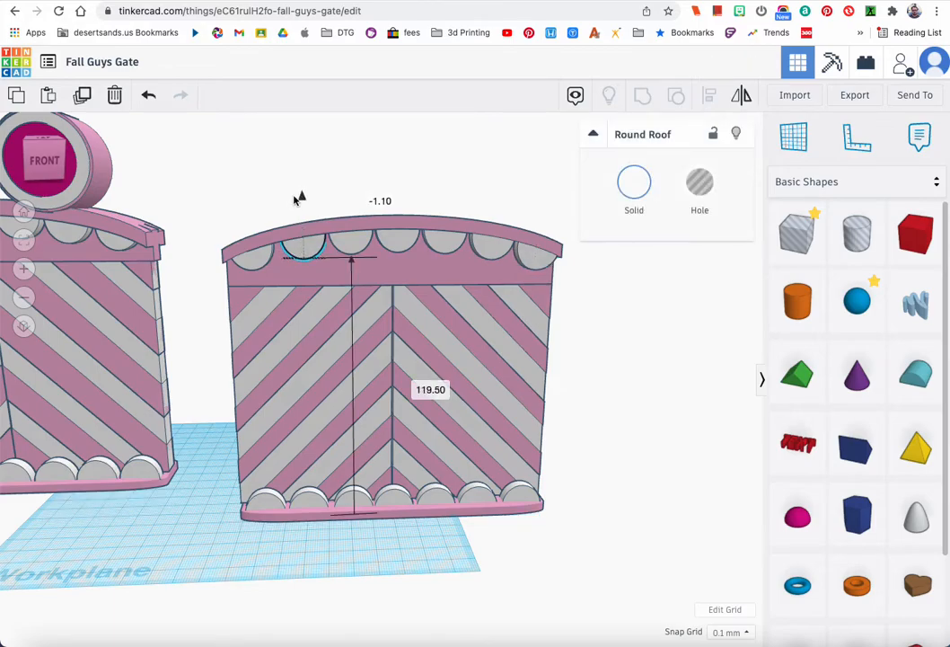
pyautogui.moveTo(363, 272)
pyautogui.mouseDown(button='right')
pyautogui.moveTo(341, 252)
pyautogui.moveTo(360, 251)
pyautogui.mouseUp(button='right')
pyautogui.click(355, 241)
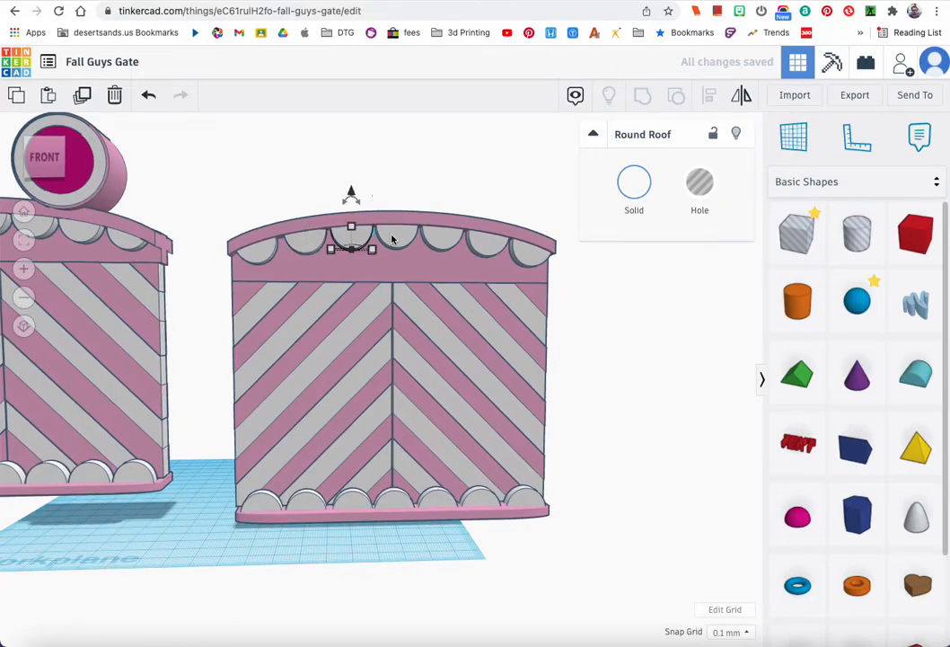
pyautogui.click(394, 239)
pyautogui.click(441, 242)
pyautogui.click(481, 242)
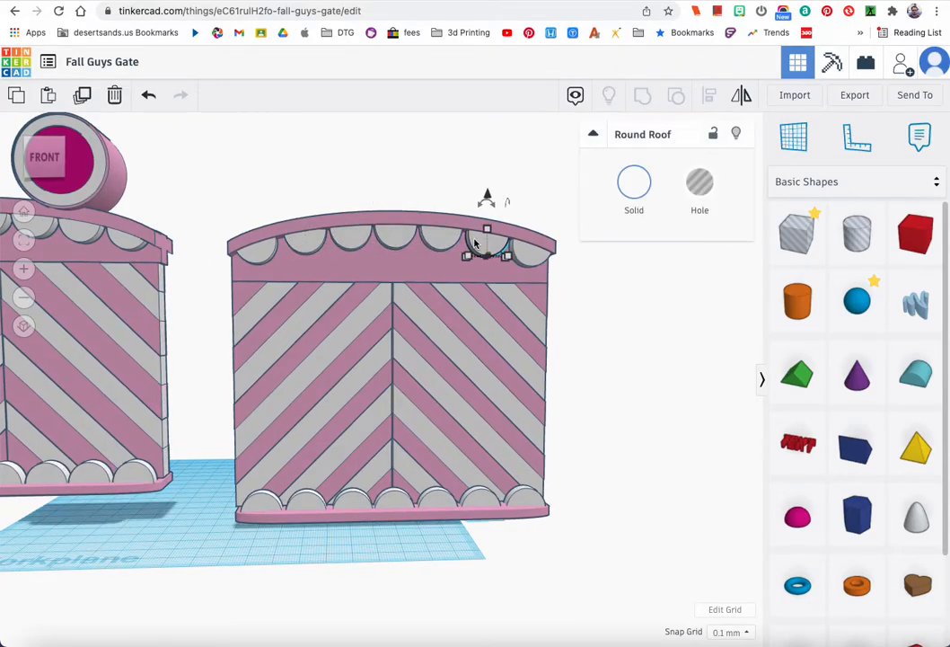
pyautogui.click(300, 243)
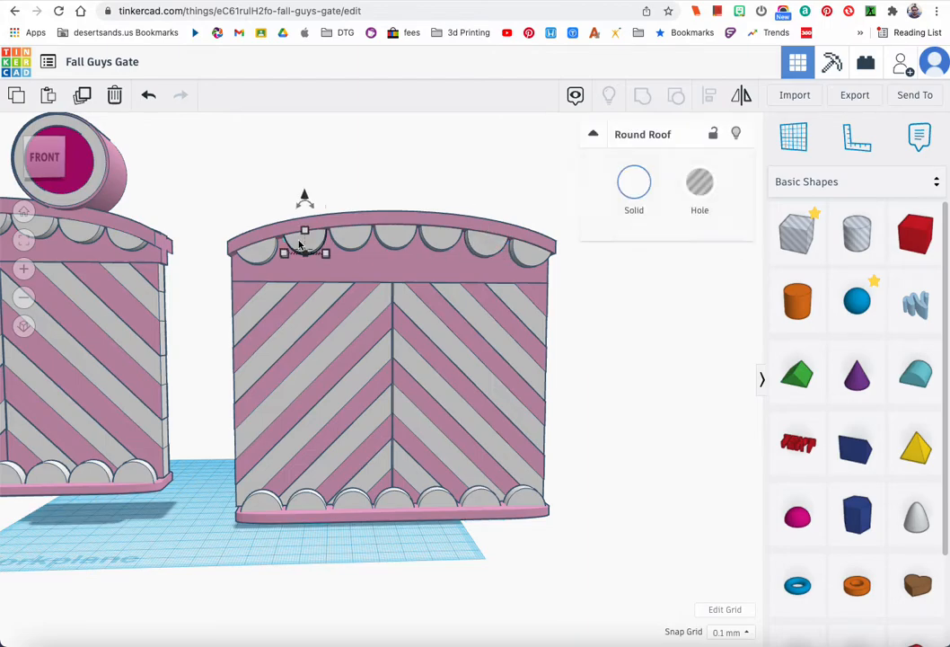
pyautogui.click(350, 242)
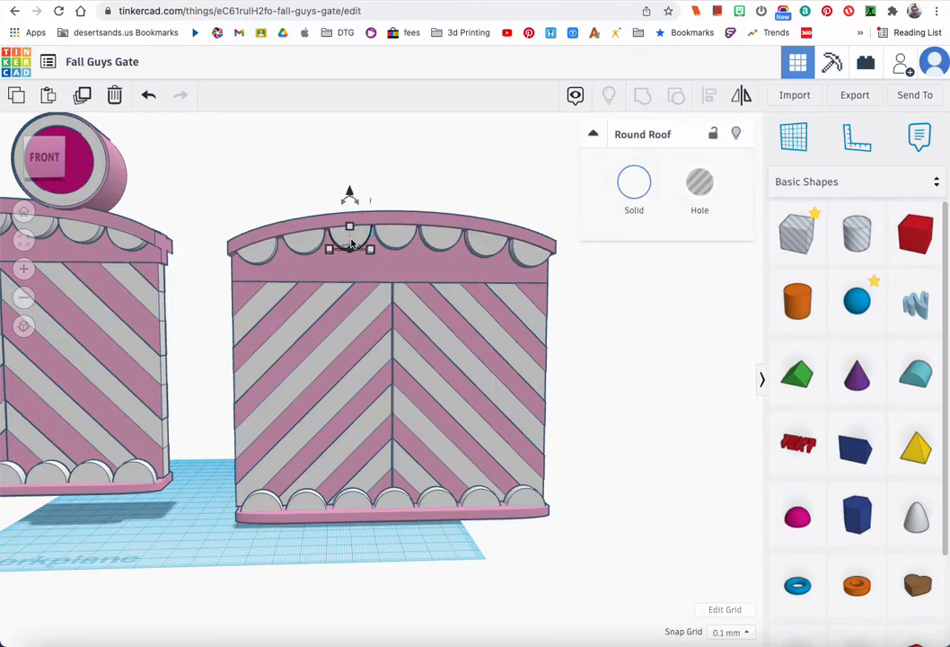
# - Inspect the reference gate's right round eye, place a cylinder in front of the new gate and rotate it 90° onto its side
pyautogui.click(392, 316)
pyautogui.moveTo(392, 317); pyautogui.dragTo(356, 316, button='right')
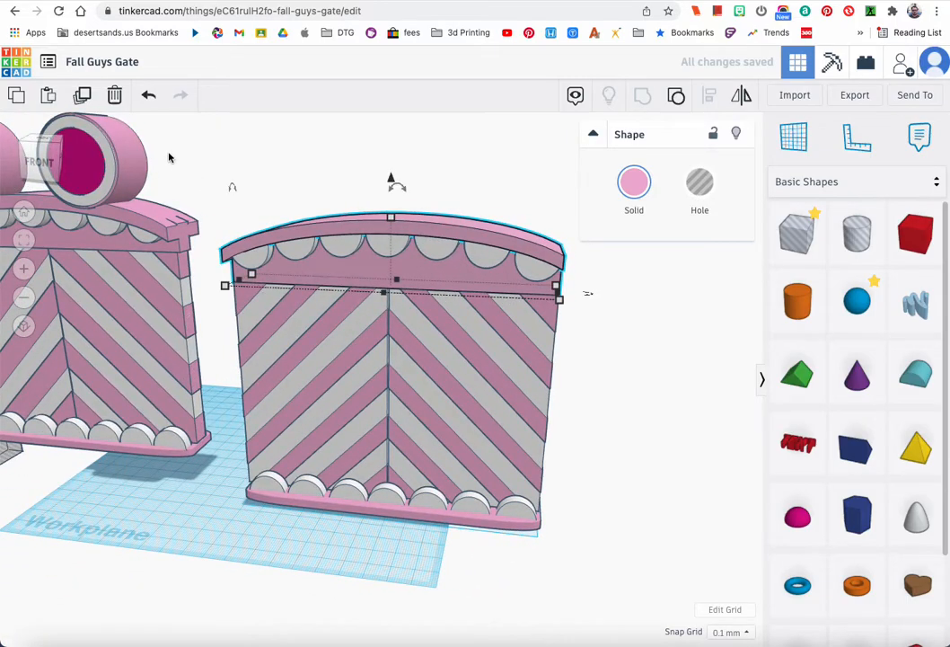
pyautogui.click(96, 176)
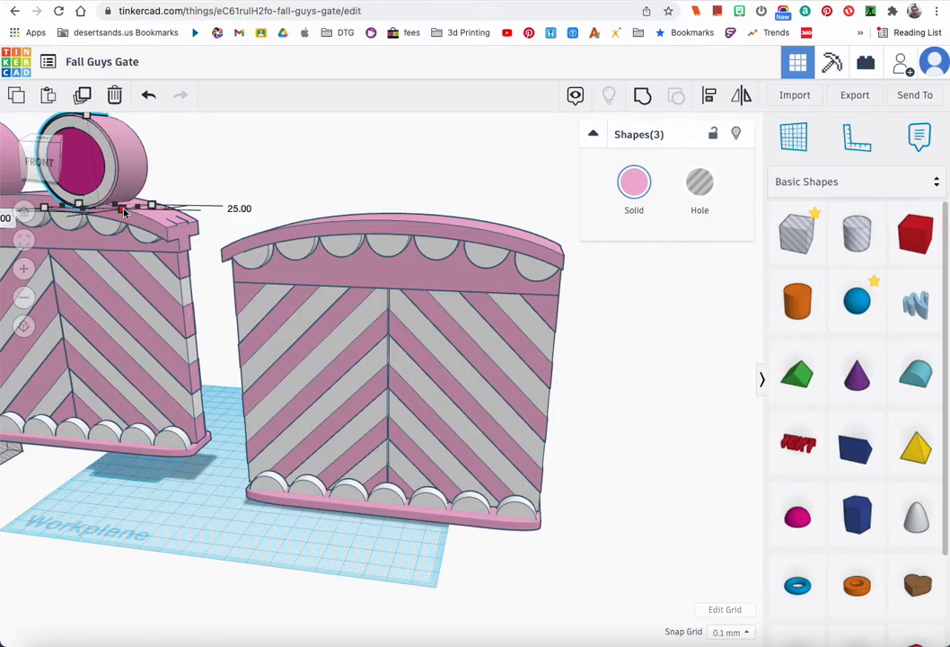
pyautogui.scroll(-3, 56, 226)
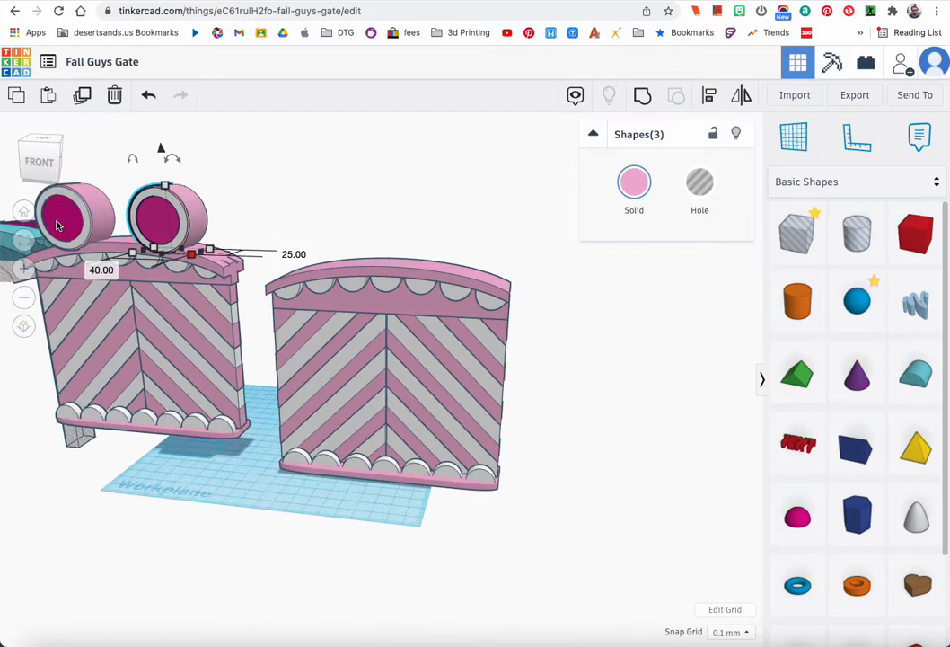
pyautogui.moveTo(796, 299); pyautogui.dragTo(462, 531)
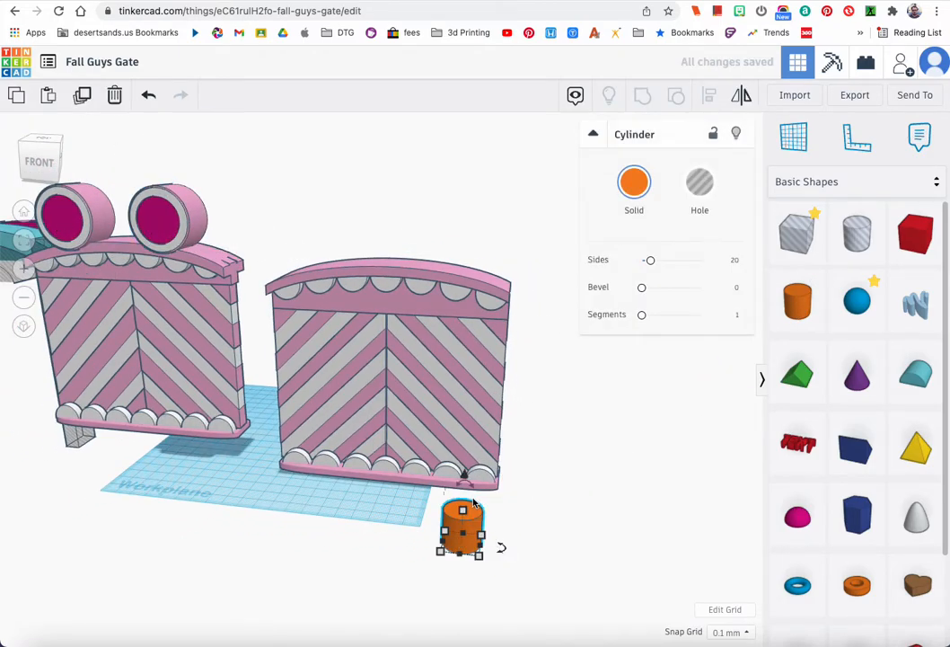
pyautogui.moveTo(500, 492); pyautogui.dragTo(404, 519, button='right')
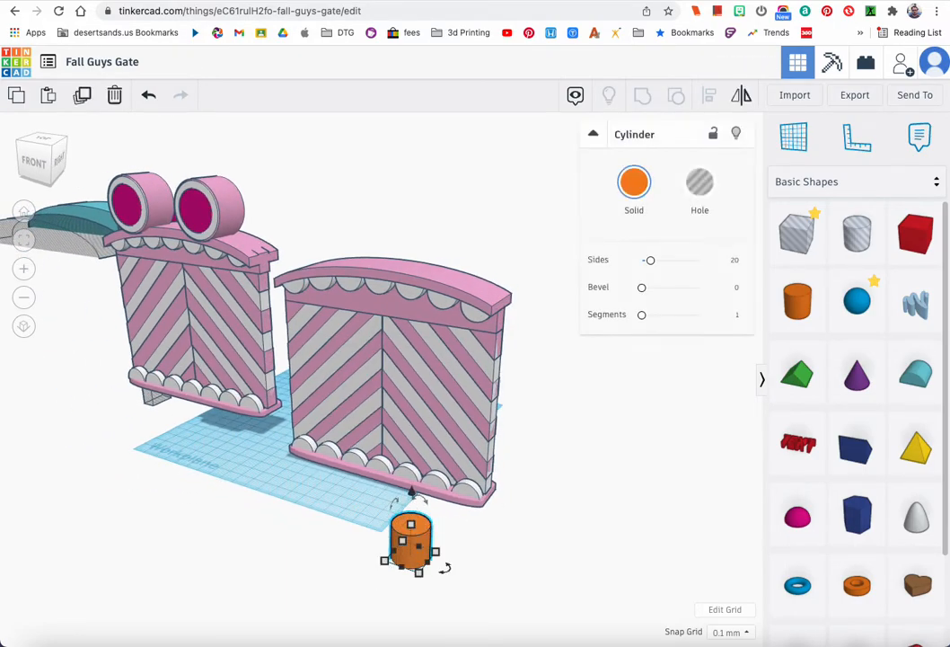
pyautogui.click(23, 242)
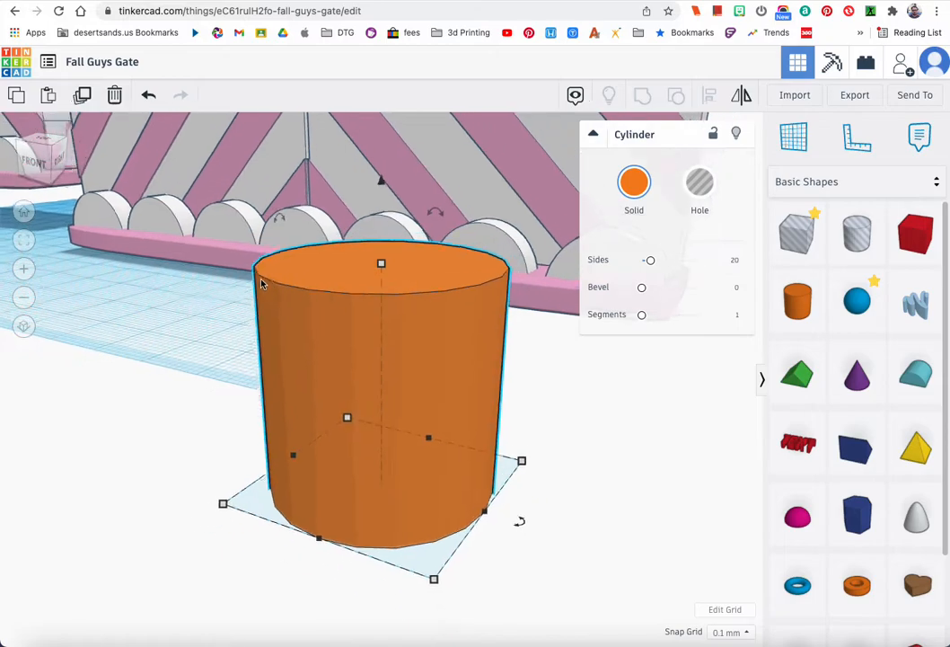
pyautogui.moveTo(298, 256); pyautogui.dragTo(229, 340)
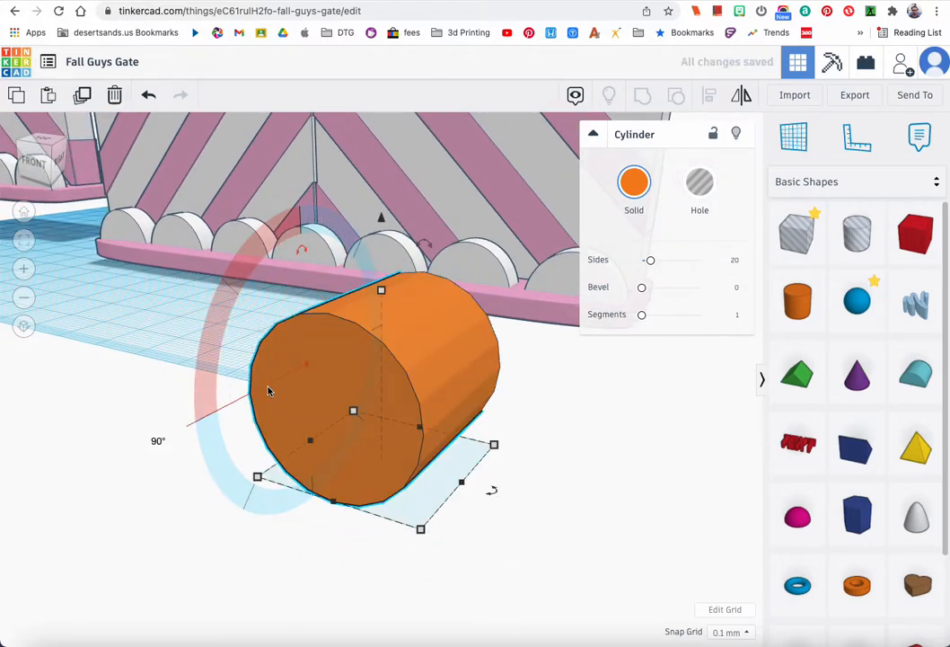
# - Check the reference gate's eye cylinders, then set the new orange cylinder's depth to 23.65 mm
pyautogui.scroll(-10, 267, 391)
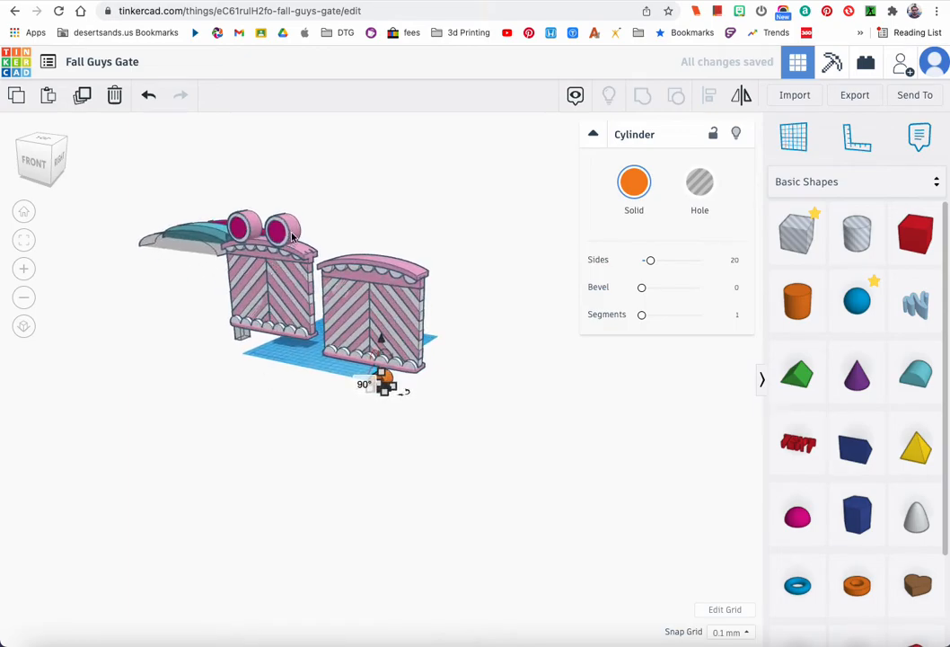
pyautogui.click(291, 238)
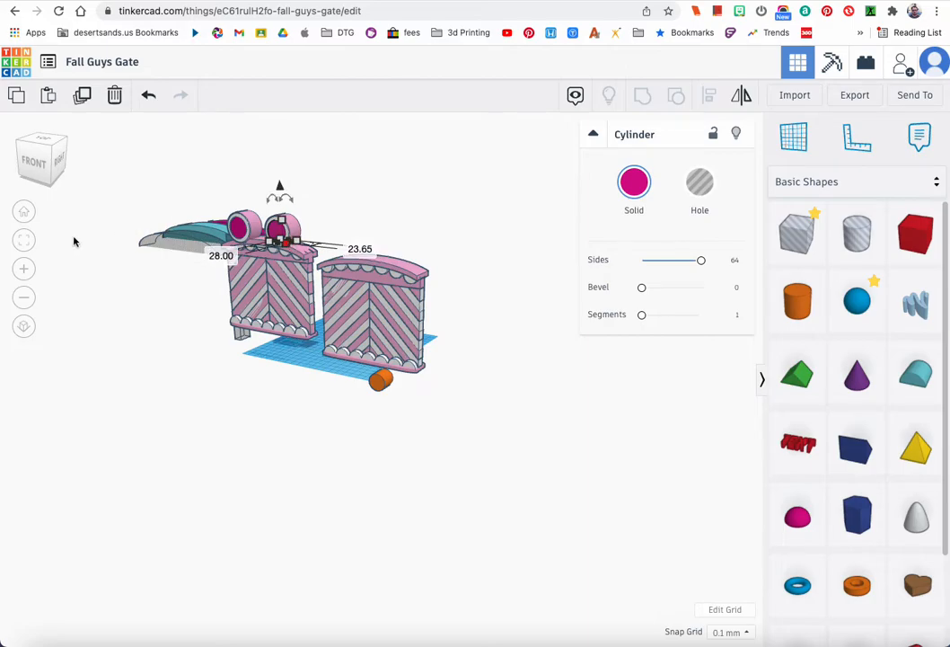
pyautogui.click(27, 243)
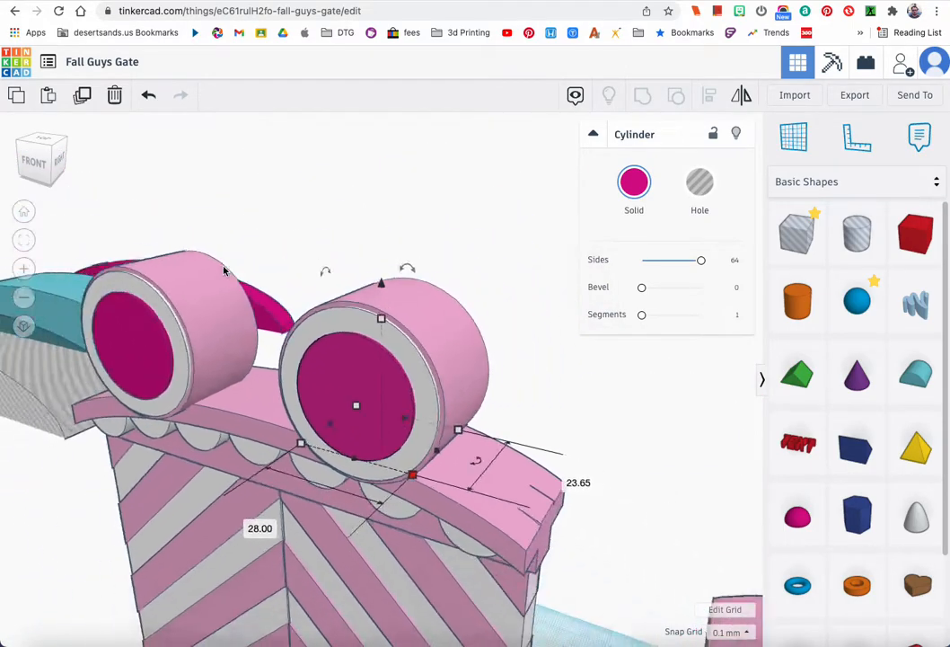
pyautogui.click(422, 350)
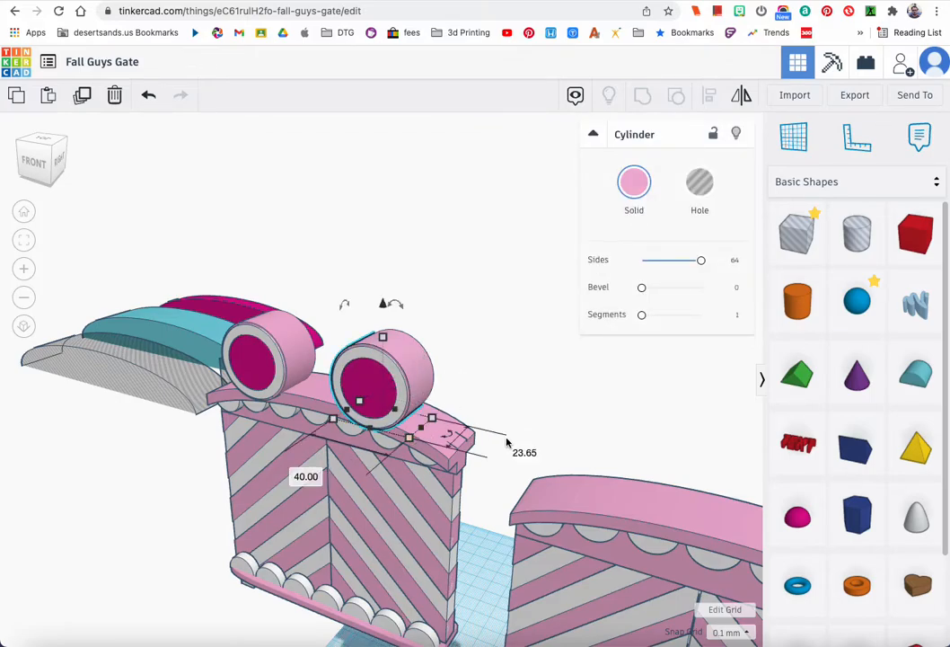
pyautogui.scroll(-10, 506, 443)
pyautogui.click(453, 490)
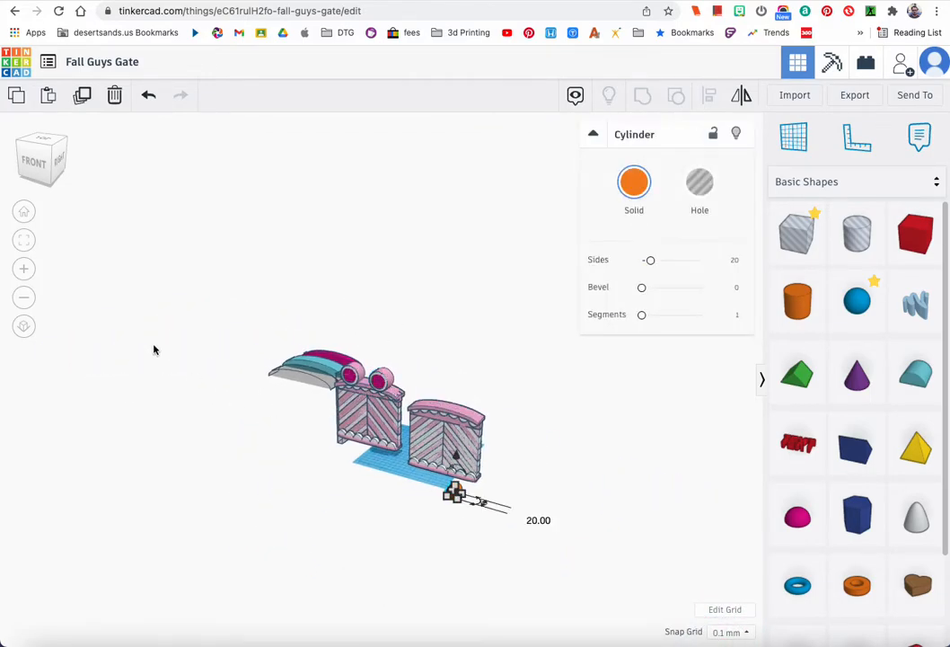
pyautogui.click(23, 242)
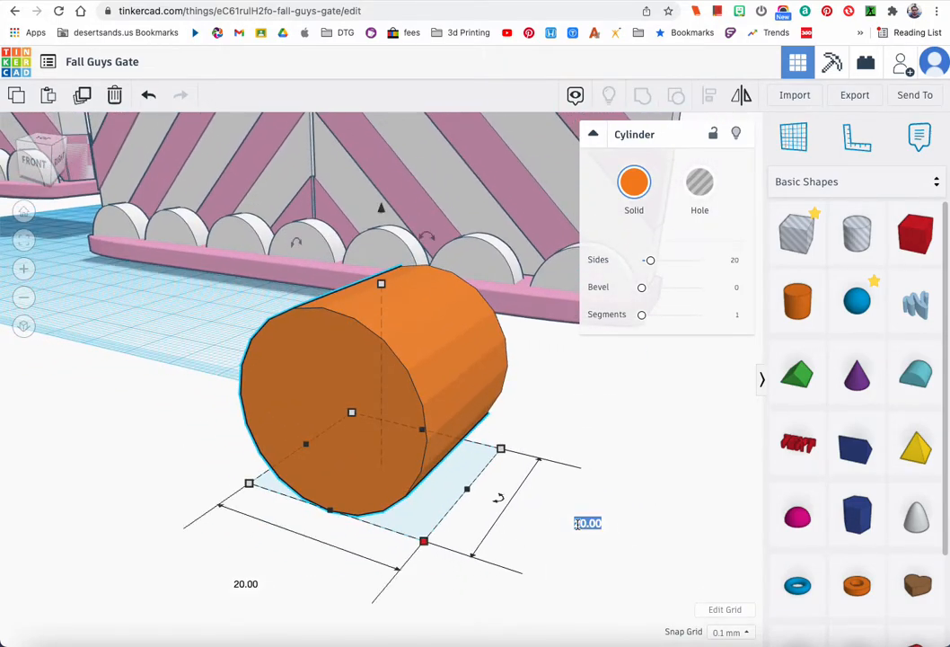
pyautogui.write('5')
pyautogui.press('Return')
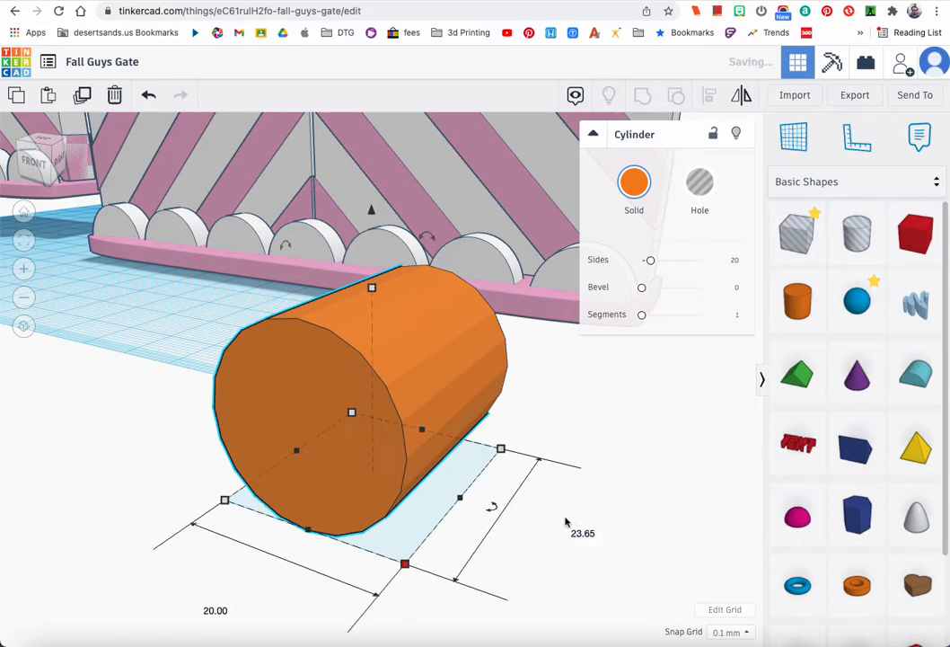
# - Set the orange cylinder's width and height to 40 mm
pyautogui.click(214, 611)
pyautogui.write('40')
pyautogui.press('Return')
pyautogui.click(584, 405)
pyautogui.press('Return')
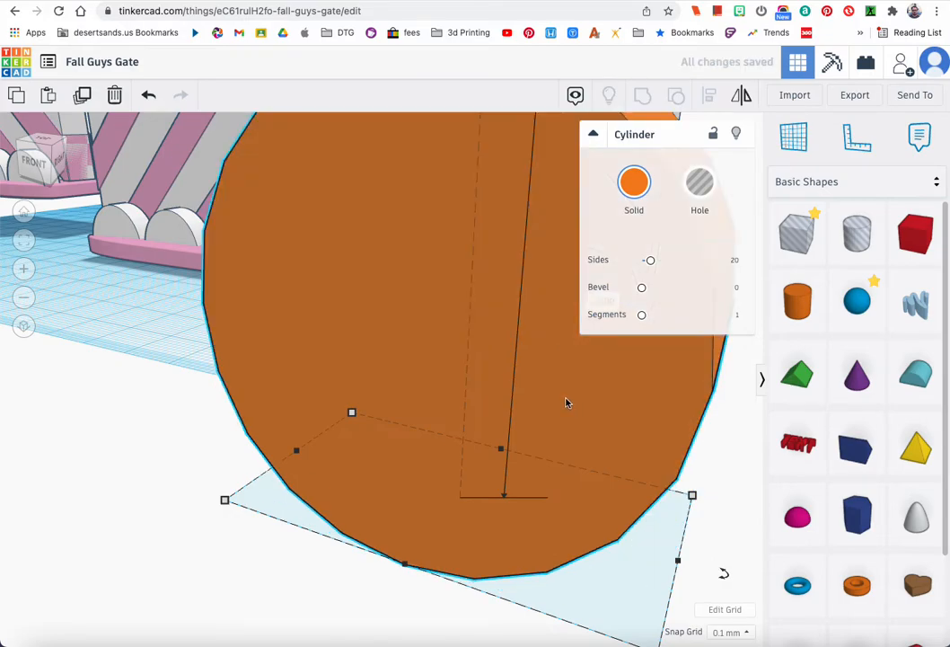
# - Smooth the orange cylinder by setting its sides to 64
pyautogui.scroll(-5, 565, 402)
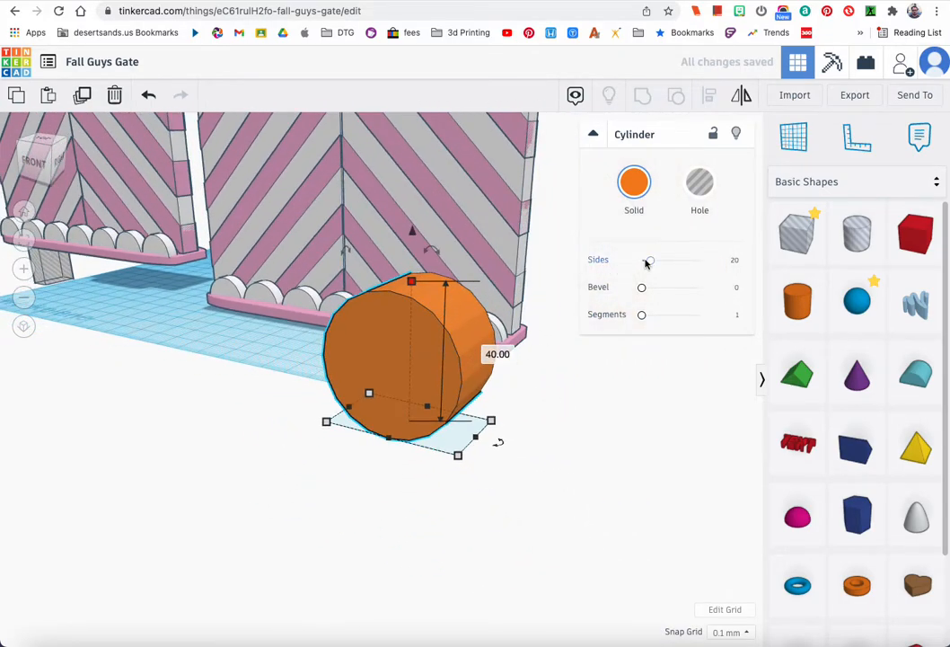
pyautogui.moveTo(648, 262); pyautogui.dragTo(758, 272)
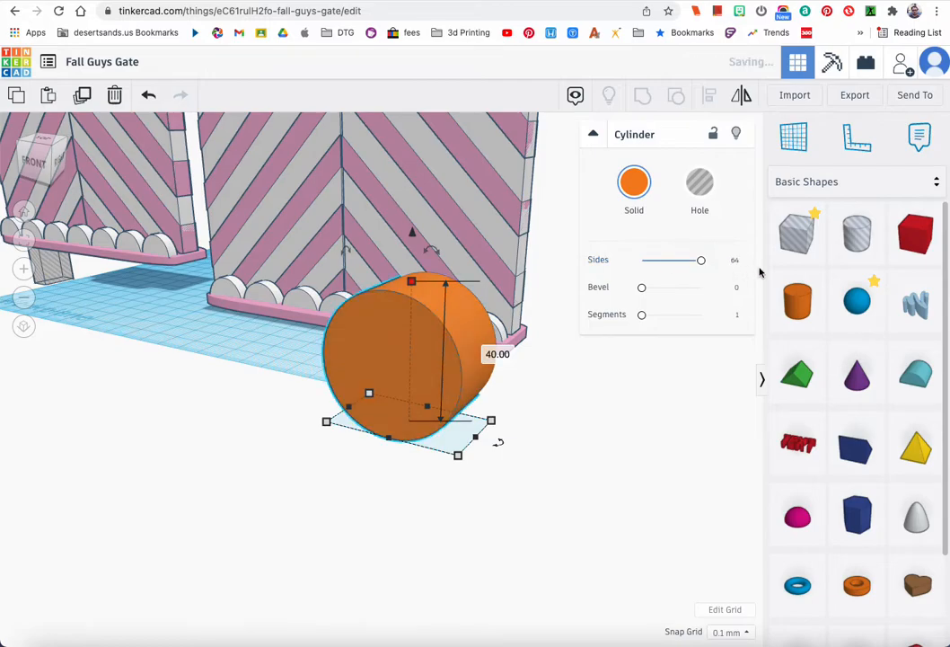
pyautogui.scroll(-5, 469, 334)
pyautogui.scroll(2, 469, 334)
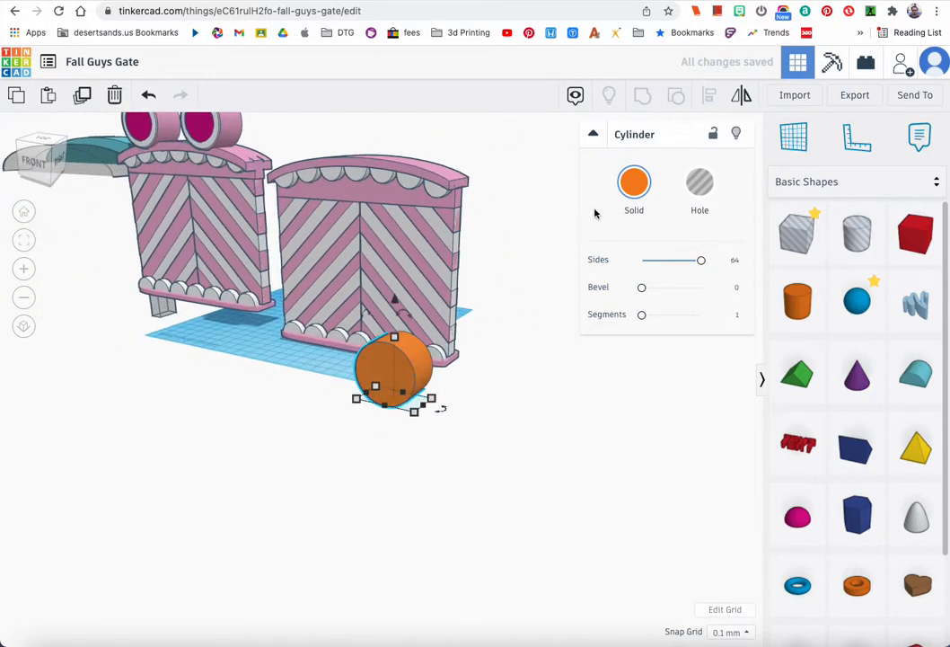
# - Color the new cylinder light pink and raise it about 119.3 mm to roof height
pyautogui.click(642, 186)
pyautogui.click(813, 282)
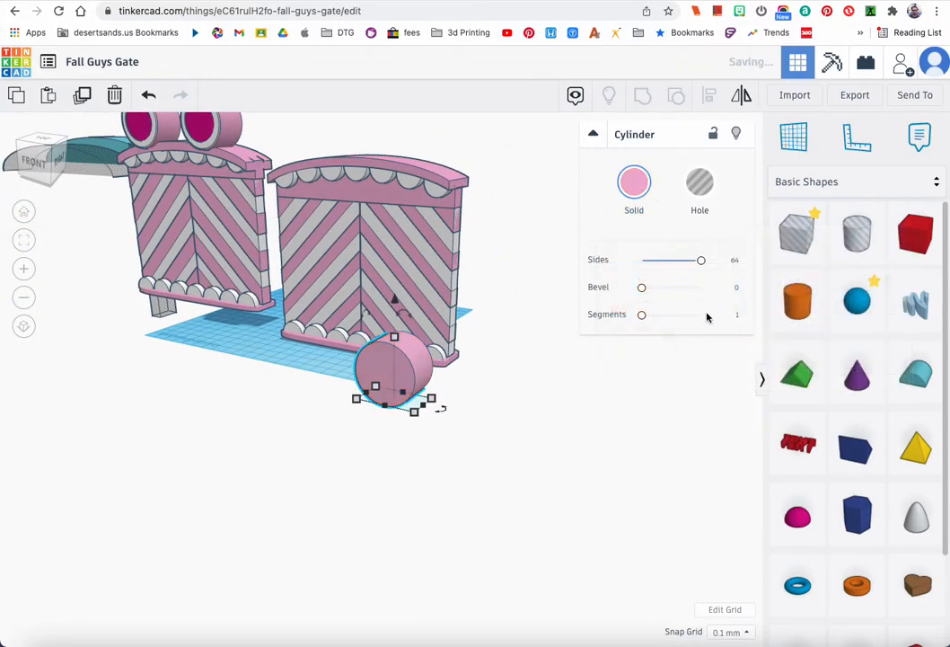
pyautogui.moveTo(321, 360)
pyautogui.mouseDown(button='right')
pyautogui.moveTo(299, 360)
pyautogui.moveTo(311, 361)
pyautogui.moveTo(309, 351)
pyautogui.mouseUp(button='right')
pyautogui.moveTo(395, 292); pyautogui.dragTo(384, 76)
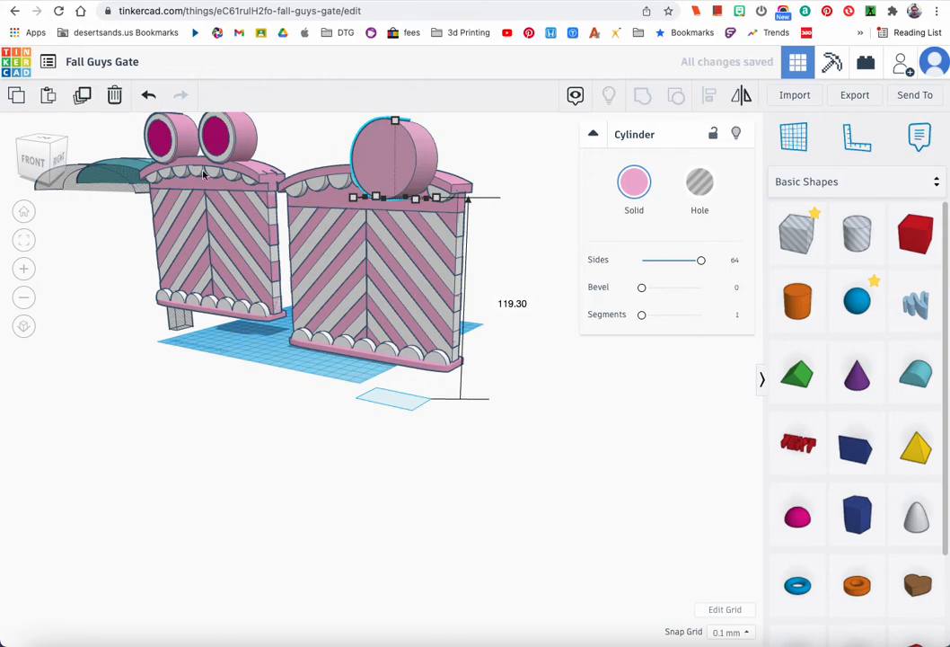
# - Move the pink cylinder onto the right half of the new gate's arched roof
pyautogui.moveTo(136, 131); pyautogui.dragTo(368, 152)
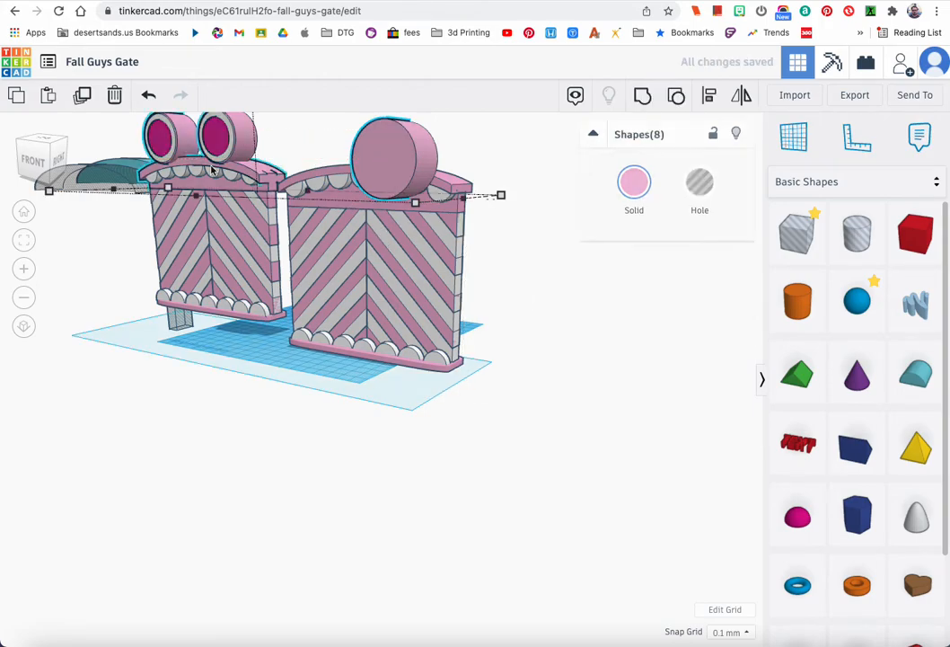
pyautogui.click(25, 241)
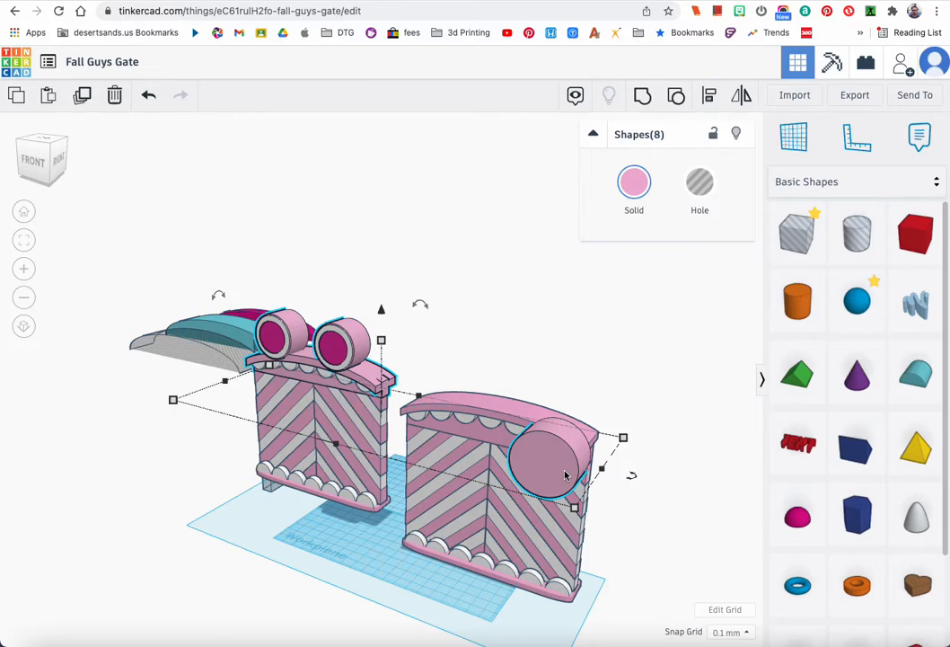
pyautogui.click(654, 498)
pyautogui.moveTo(549, 463); pyautogui.dragTo(533, 419)
pyautogui.moveTo(537, 347); pyautogui.dragTo(541, 333)
pyautogui.click(393, 416)
# - Examine how the reference gate's right eye is layered and check the size of its magenta center cylinder
pyautogui.moveTo(332, 355); pyautogui.dragTo(281, 311, button='right')
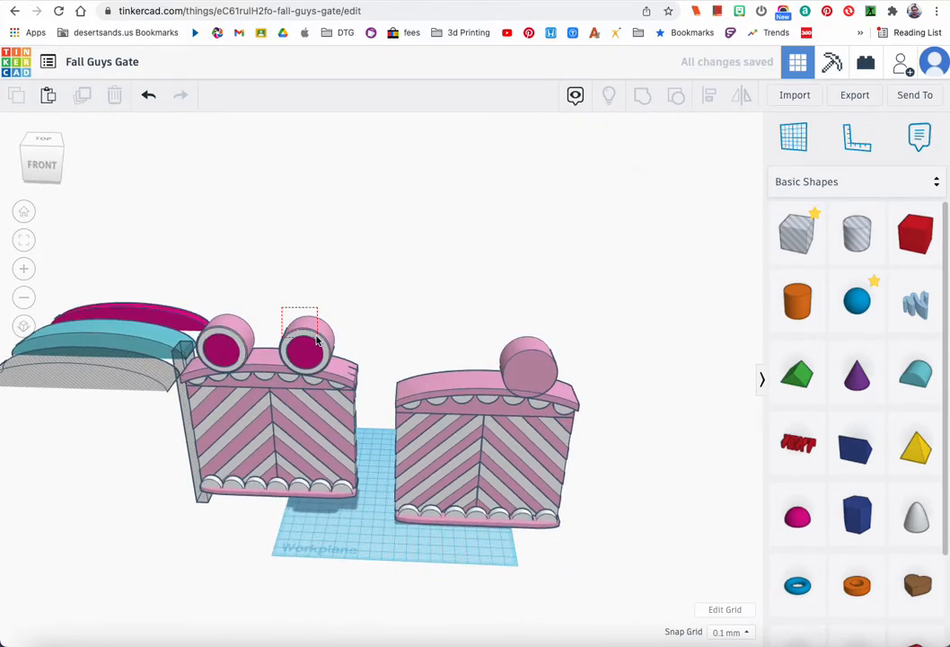
pyautogui.moveTo(317, 339); pyautogui.dragTo(317, 341)
pyautogui.click(24, 240)
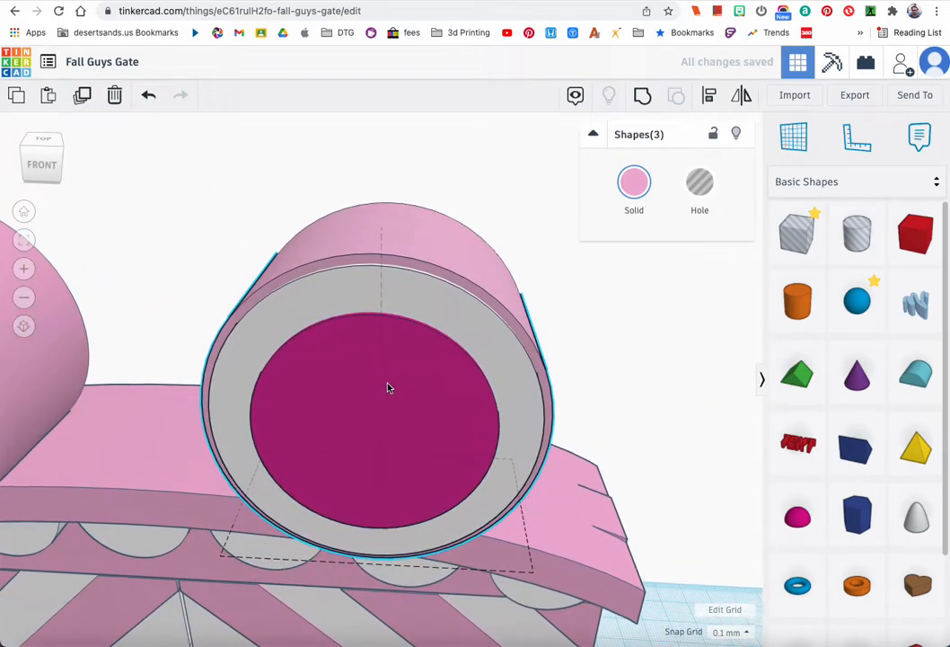
pyautogui.scroll(-5, 382, 386)
pyautogui.scroll(-5, 379, 386)
pyautogui.moveTo(379, 386); pyautogui.dragTo(466, 416, button='right')
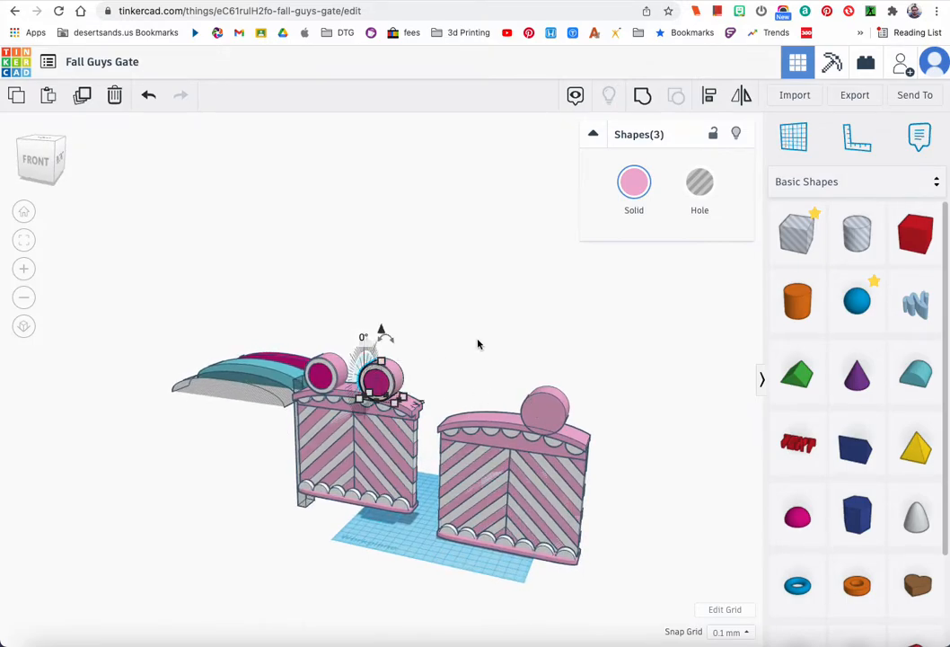
pyautogui.moveTo(369, 332); pyautogui.dragTo(537, 392)
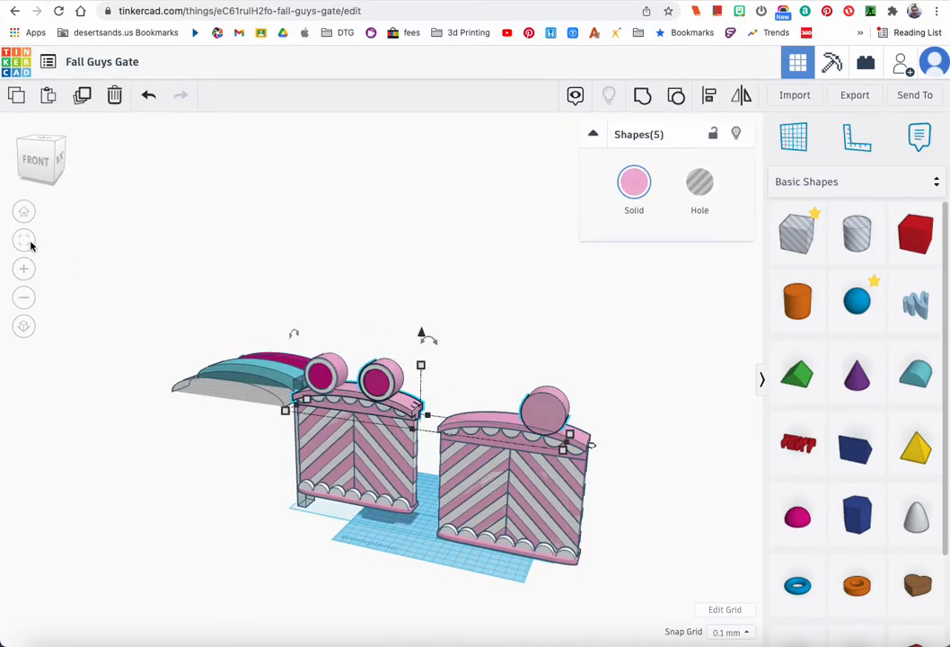
pyautogui.click(25, 241)
pyautogui.click(467, 349)
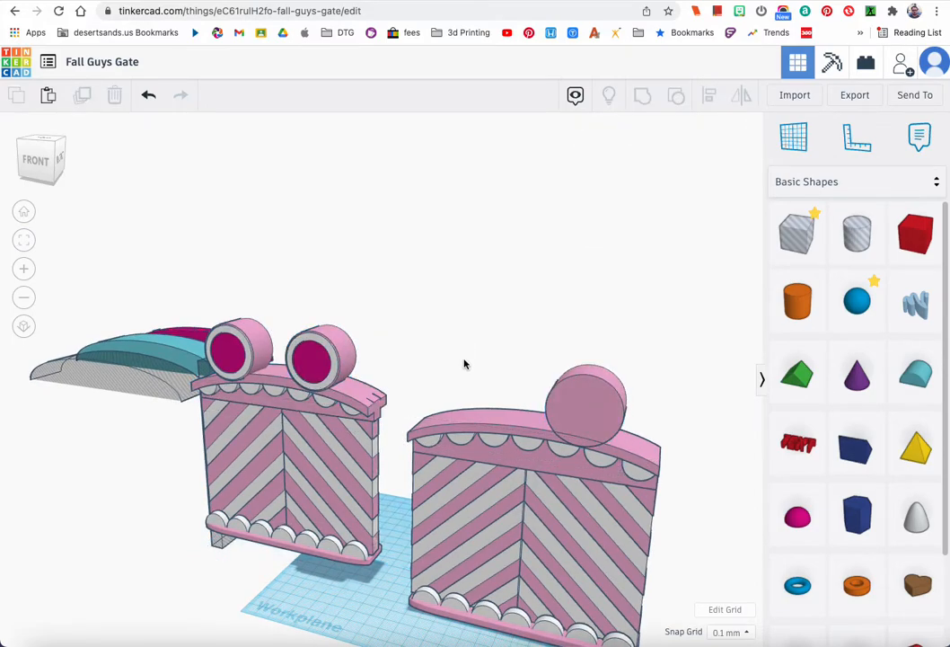
pyautogui.click(335, 367)
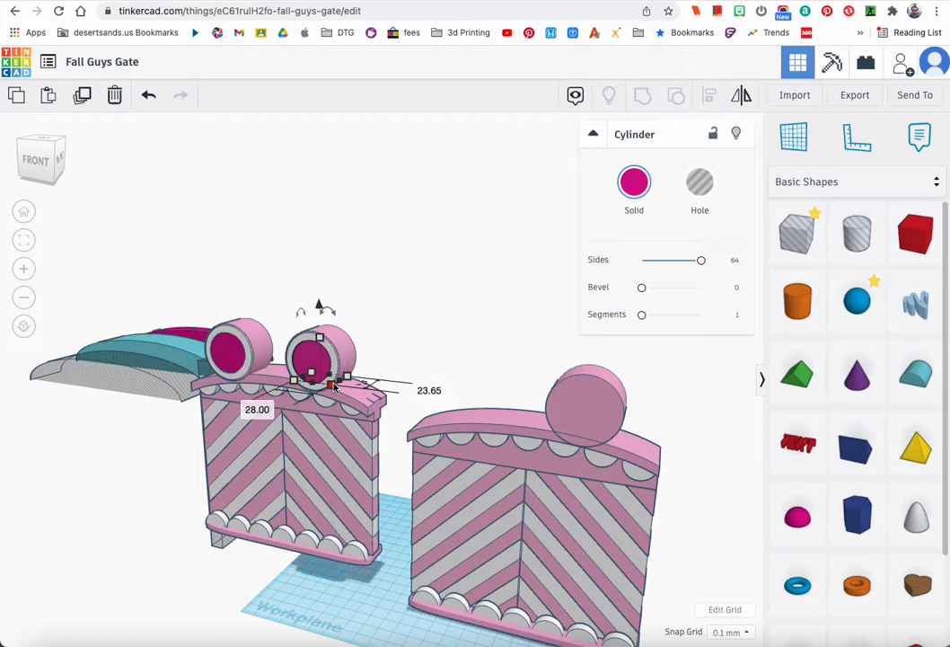
# - Duplicate the pink eye cylinder in place and set the copy's width and height to 38 mm, matching the reference eye's white cylinder
pyautogui.click(583, 418)
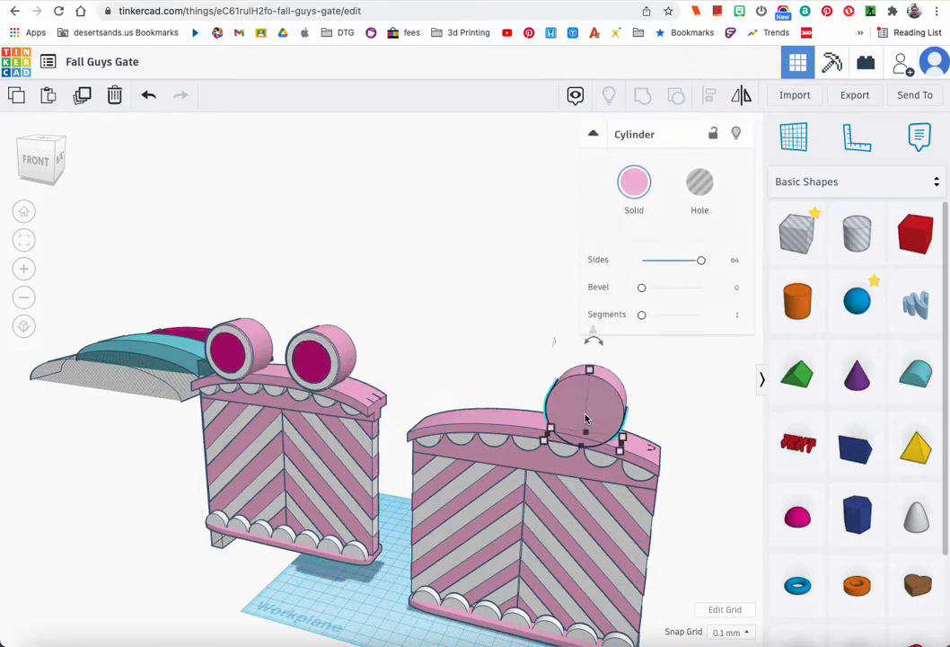
pyautogui.click(82, 101)
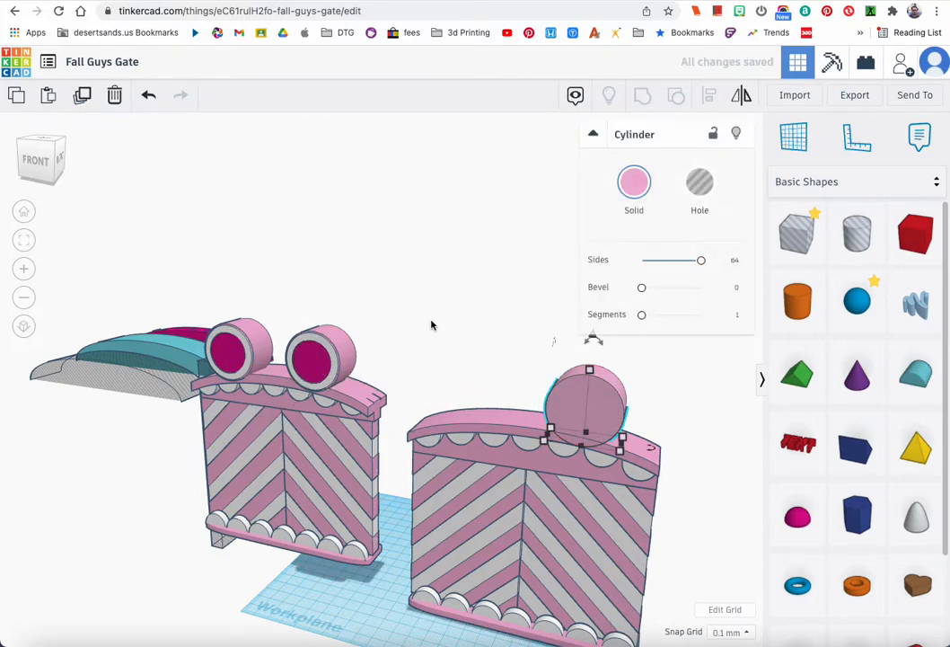
pyautogui.click(334, 381)
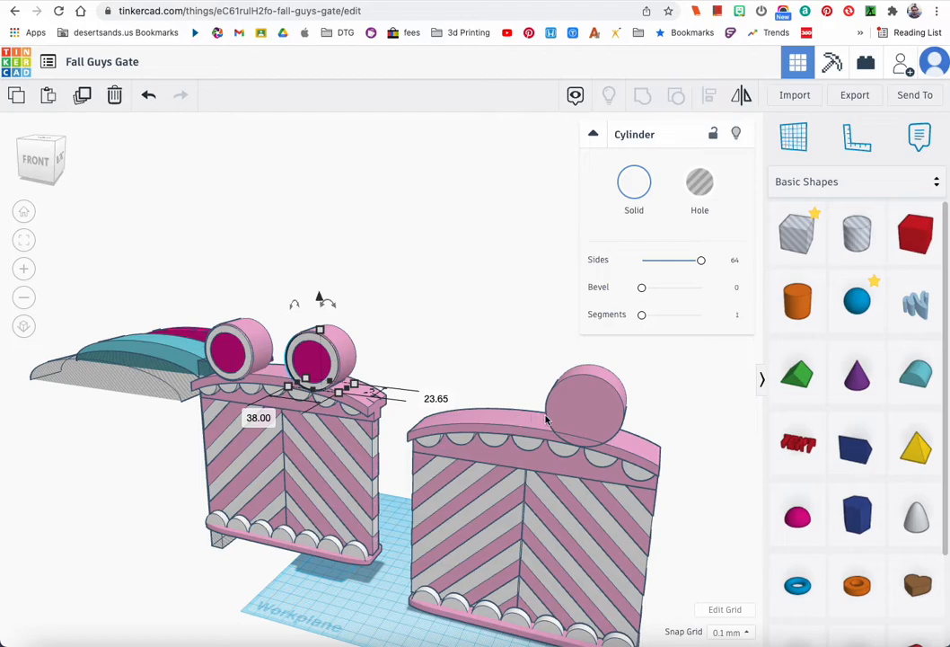
pyautogui.click(577, 419)
pyautogui.click(567, 484)
pyautogui.write('38')
pyautogui.press('Return')
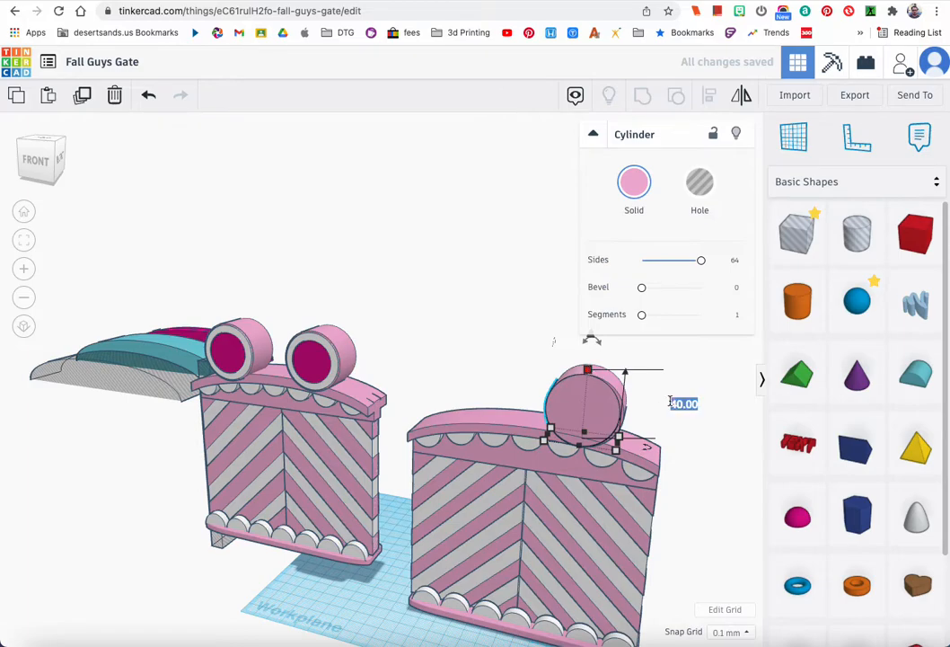
pyautogui.press('Return')
pyautogui.moveTo(679, 426); pyautogui.dragTo(636, 396, button='right')
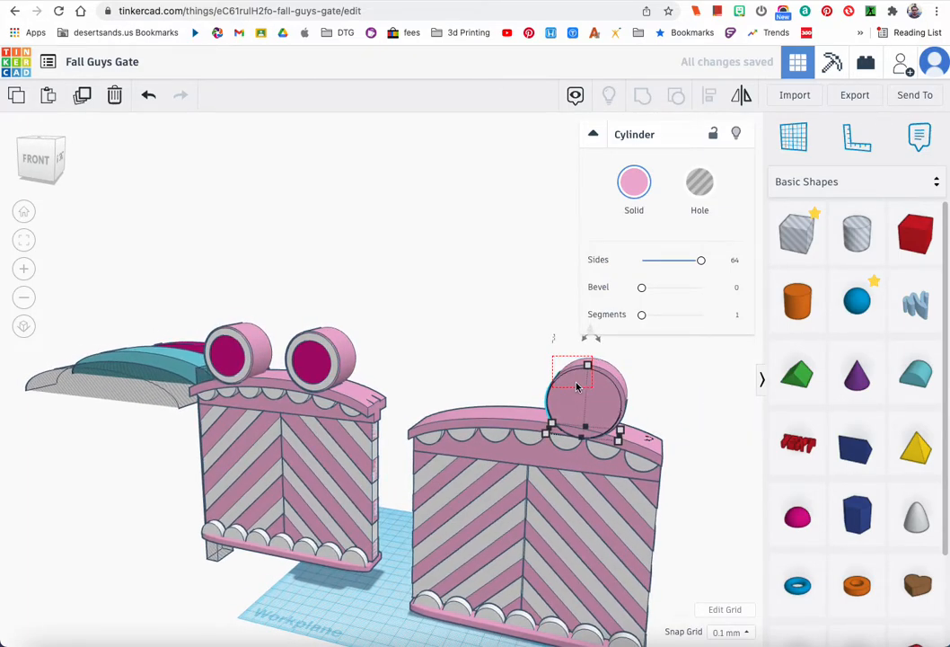
pyautogui.click(514, 358)
pyautogui.click(583, 396)
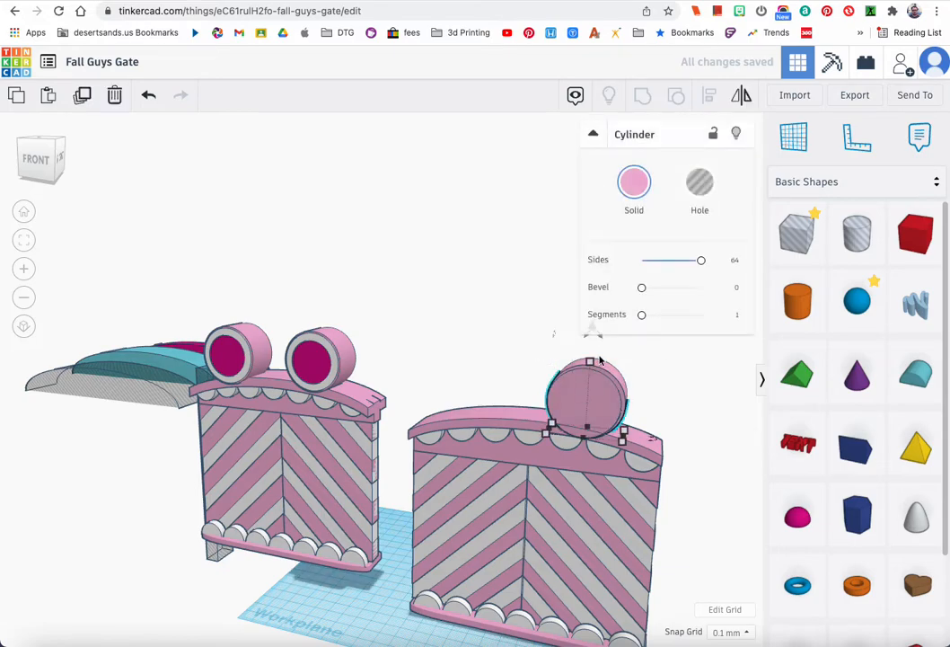
pyautogui.click(634, 199)
pyautogui.click(856, 286)
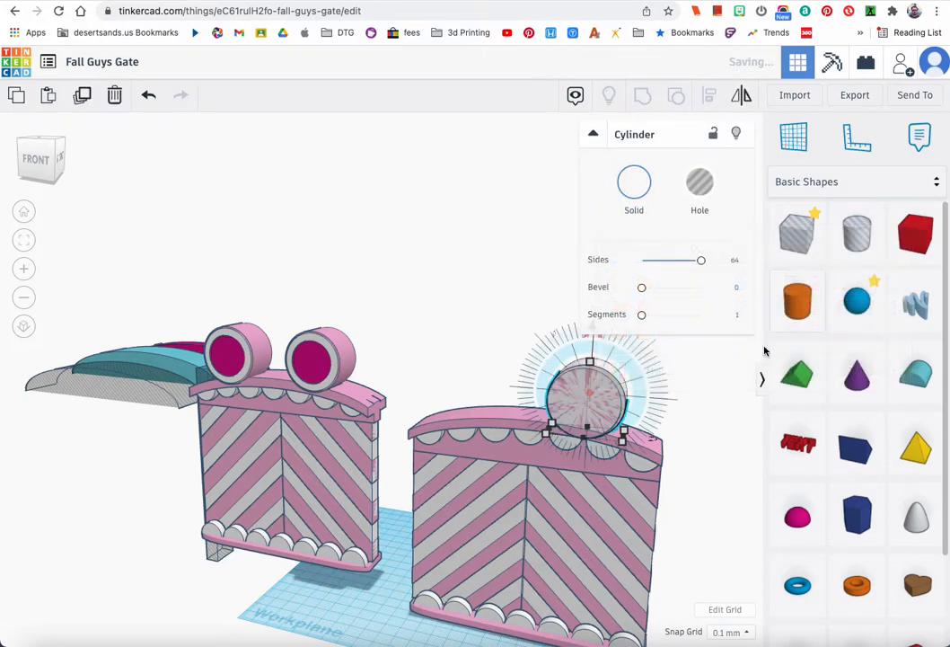
pyautogui.moveTo(709, 373); pyautogui.dragTo(626, 380, button='right')
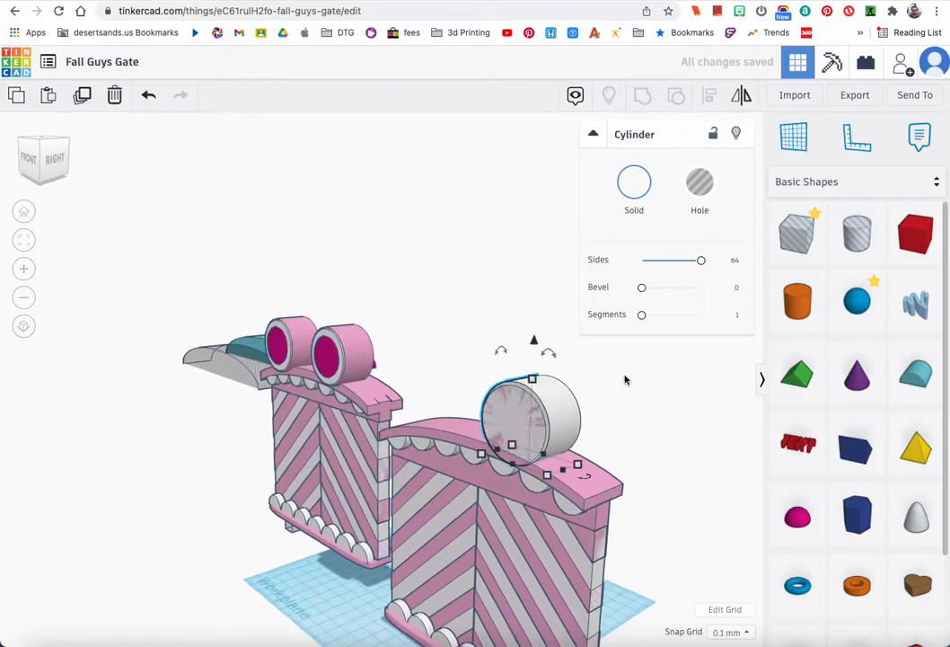
pyautogui.click(149, 96)
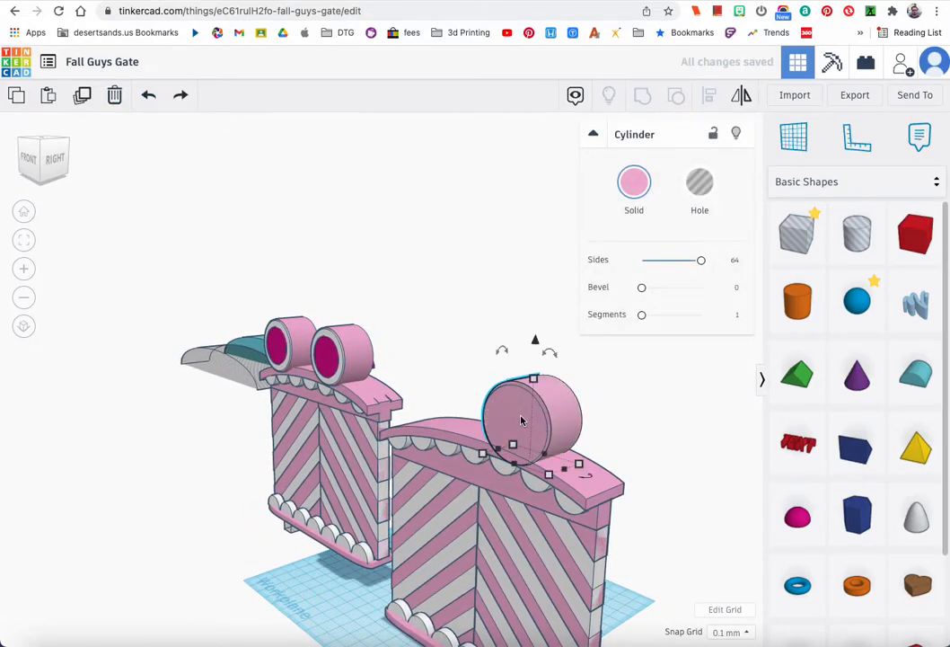
# - Recolor the larger eye cylinder on the new gate's roof white
pyautogui.click(529, 409)
pyautogui.click(634, 184)
pyautogui.click(840, 282)
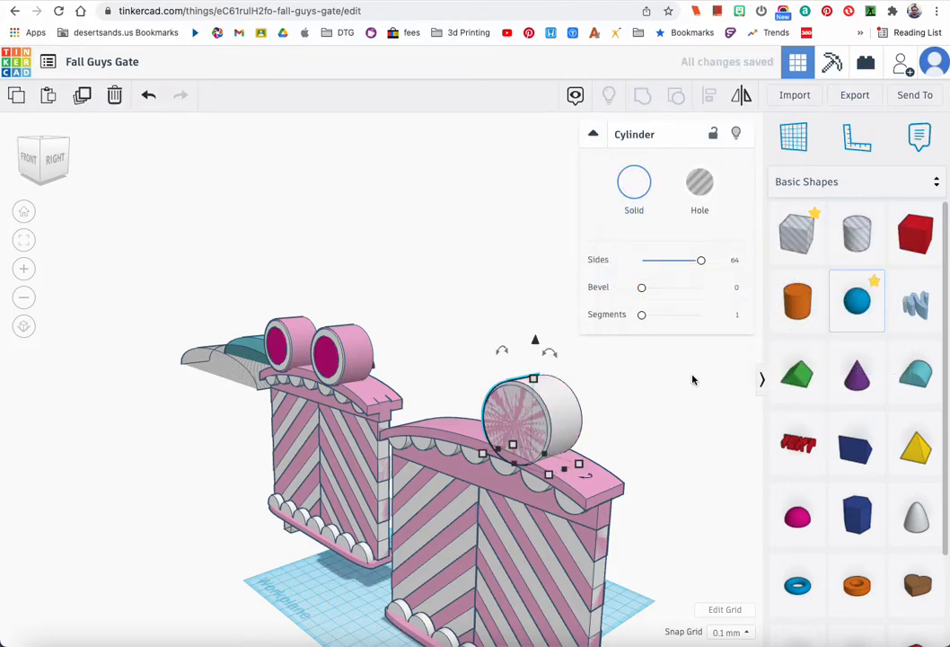
# - Set the snap grid to 1.0 mm and nudge the larger eye cylinder slightly back to expose the smaller one's front
pyautogui.scroll(3, 595, 383)
pyautogui.moveTo(661, 403); pyautogui.dragTo(595, 406, button='right')
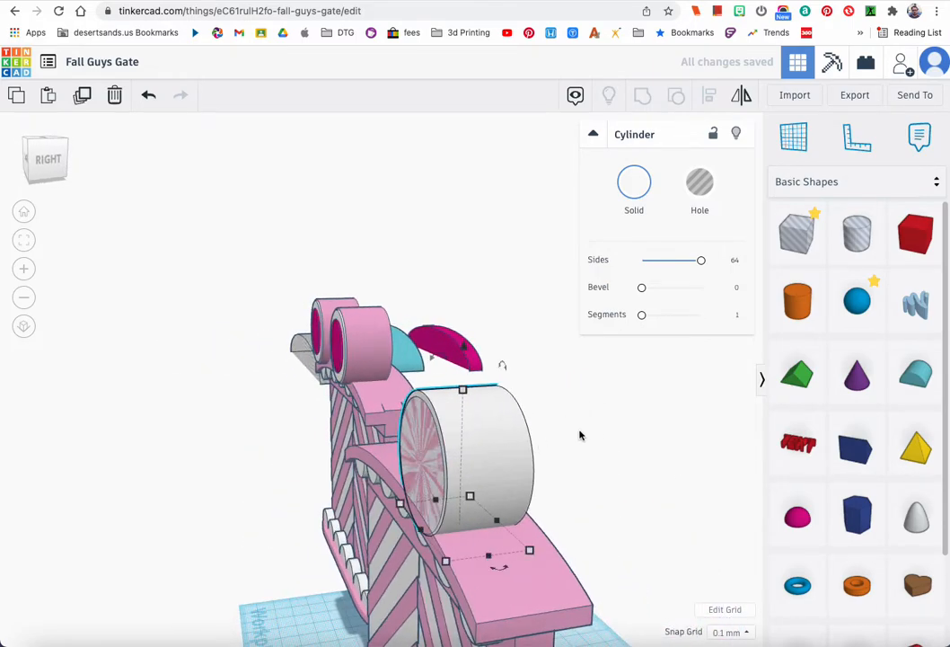
pyautogui.click(704, 578)
pyautogui.click(736, 634)
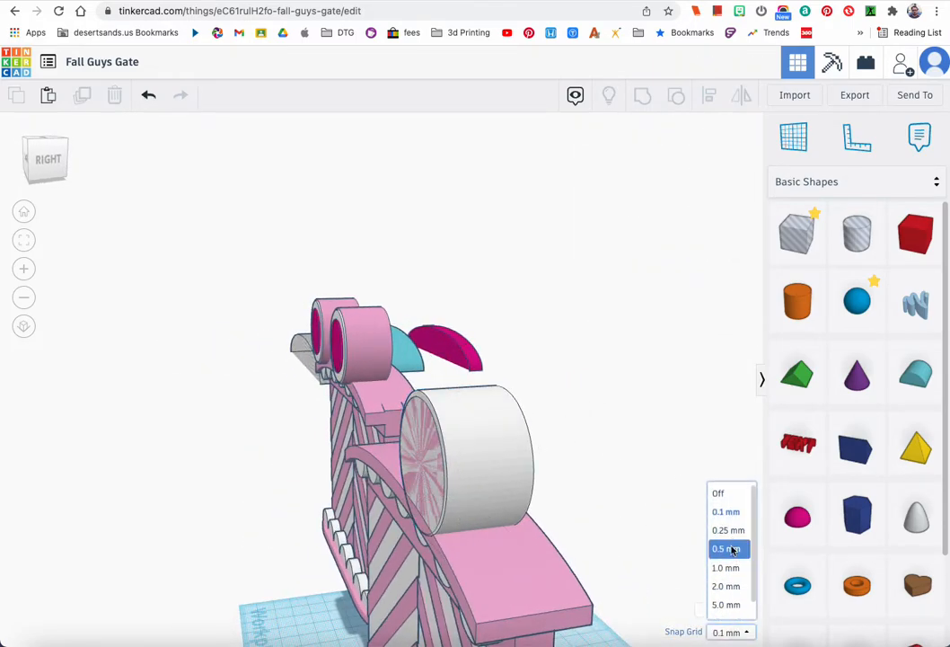
pyautogui.click(731, 567)
pyautogui.click(491, 488)
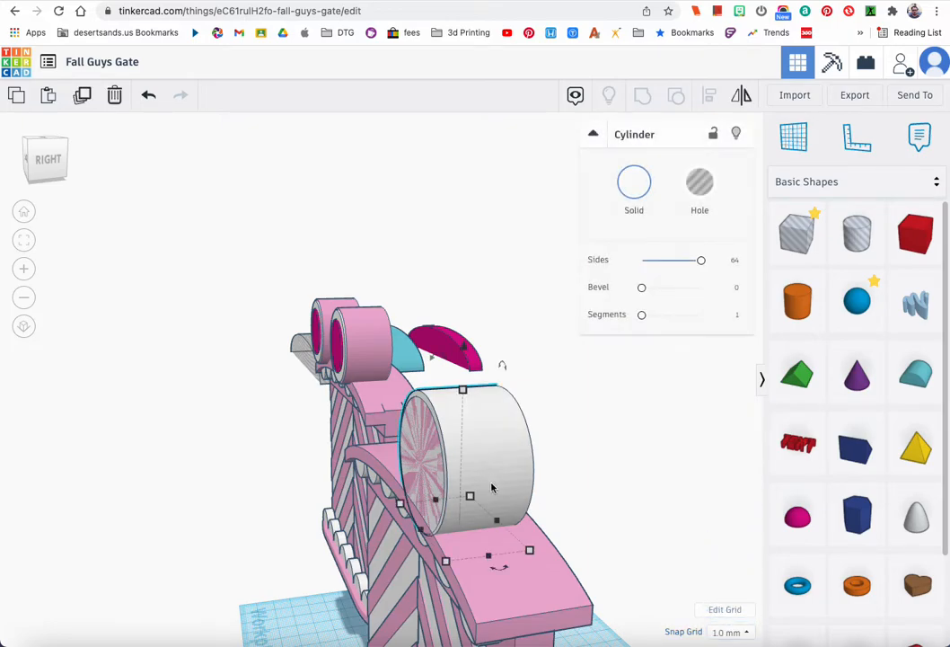
pyautogui.press('Right')
pyautogui.press('Left')
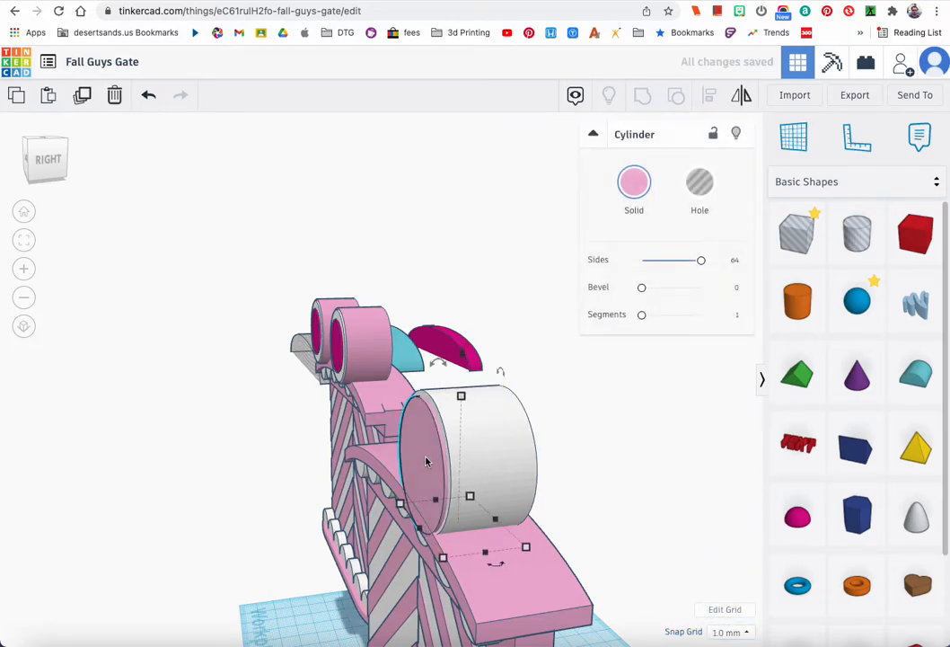
# - Color the smaller inner eye cylinder white and the larger outer one light pink
pyautogui.click(643, 190)
pyautogui.click(863, 280)
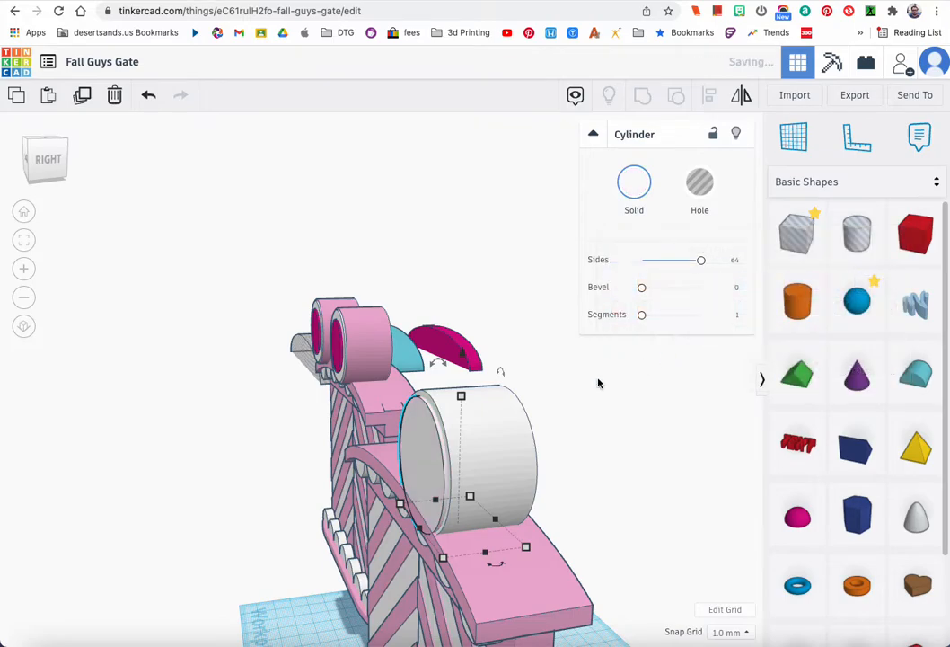
pyautogui.click(633, 185)
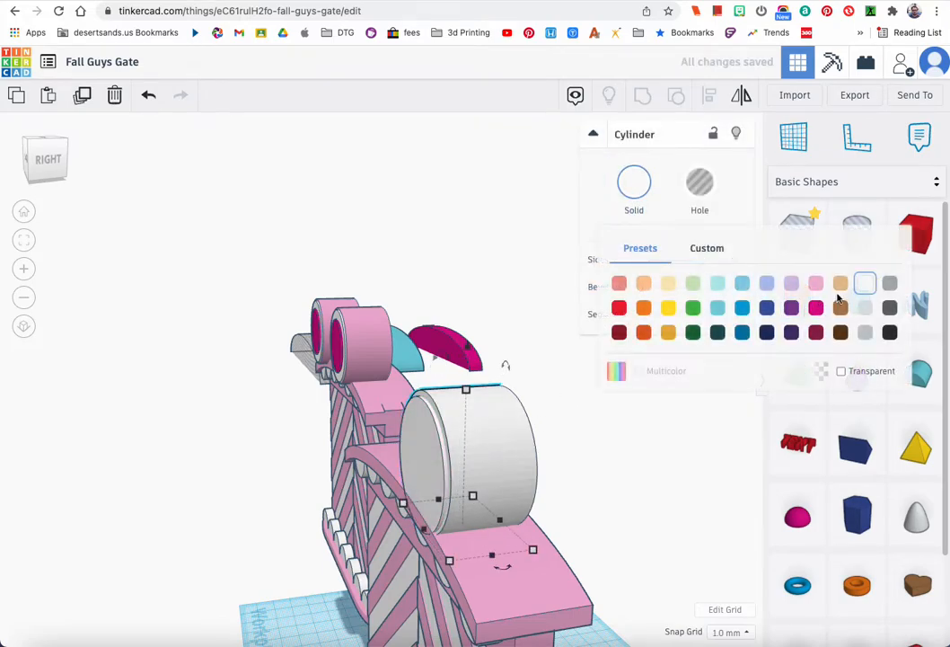
pyautogui.click(815, 283)
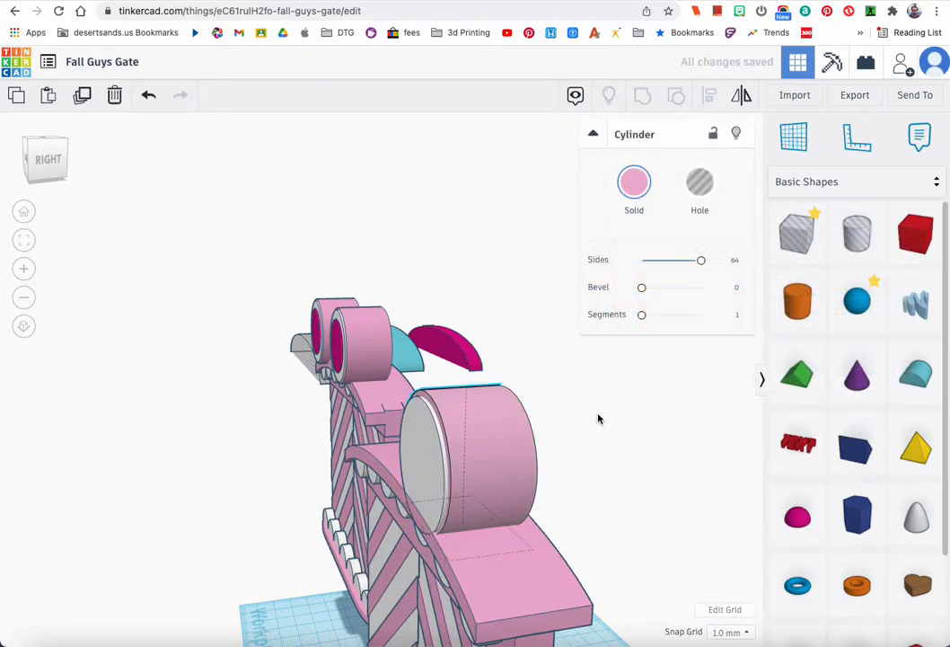
# - Select both cylinders of the new eye and align their centers across width and depth
pyautogui.moveTo(581, 422); pyautogui.dragTo(624, 408, button='right')
pyautogui.moveTo(567, 374); pyautogui.dragTo(641, 429)
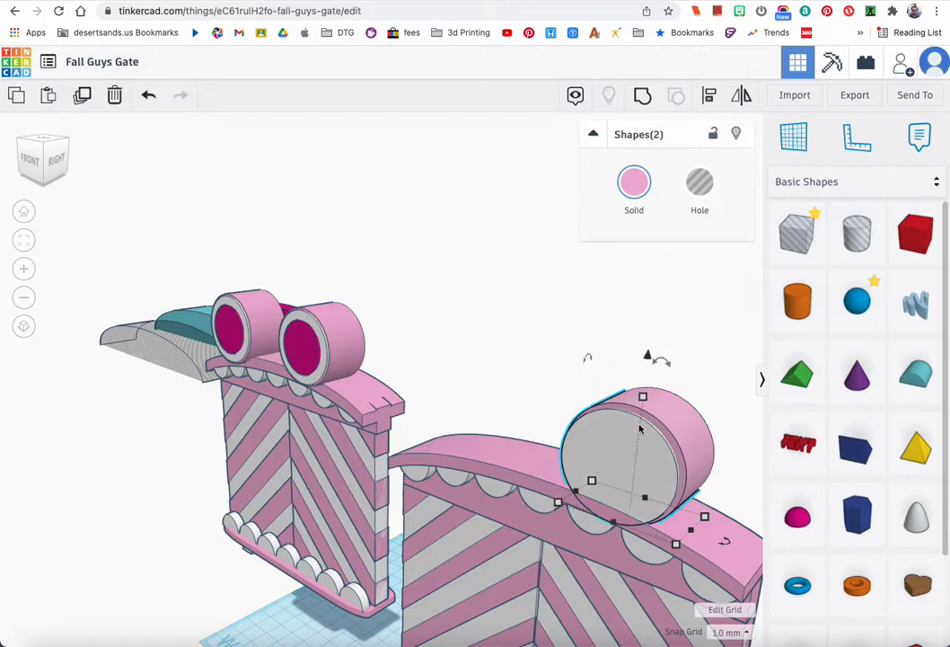
pyautogui.moveTo(639, 429); pyautogui.dragTo(676, 398, button='right')
pyautogui.click(607, 384)
pyautogui.click(664, 360)
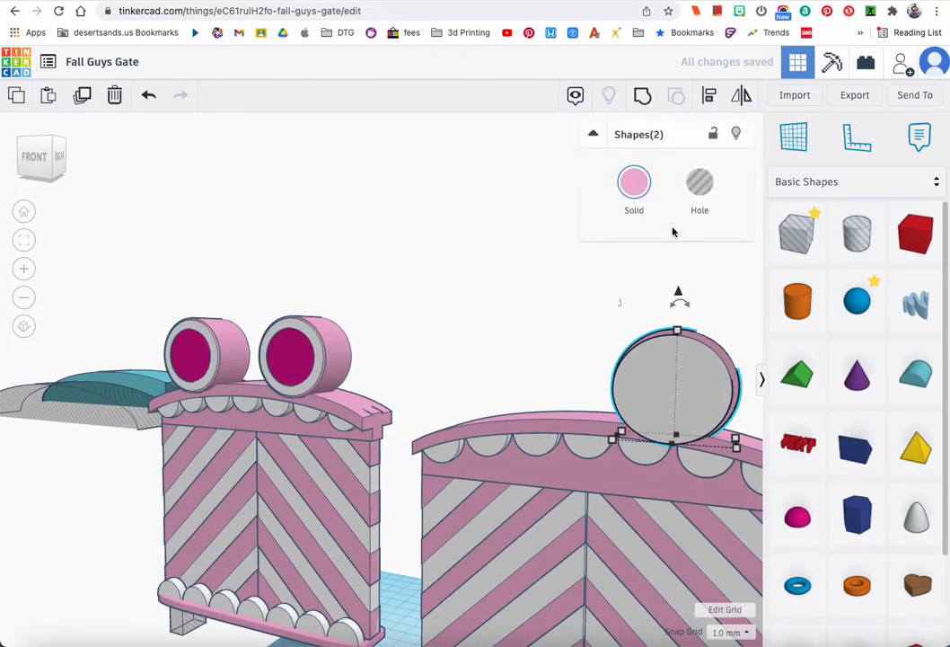
pyautogui.click(706, 97)
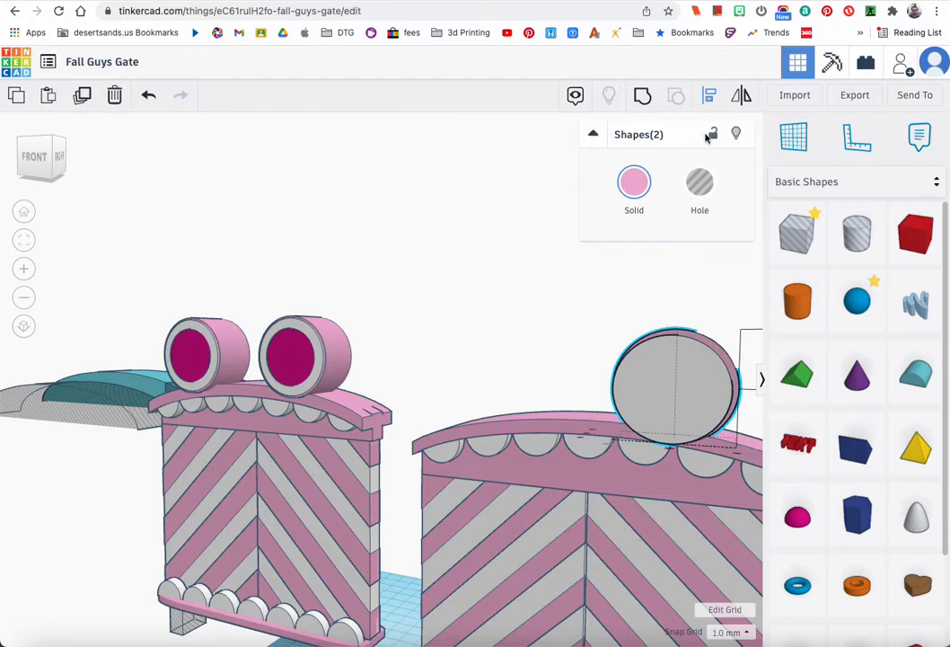
pyautogui.moveTo(680, 425); pyautogui.dragTo(663, 512, button='right')
pyautogui.click(663, 512)
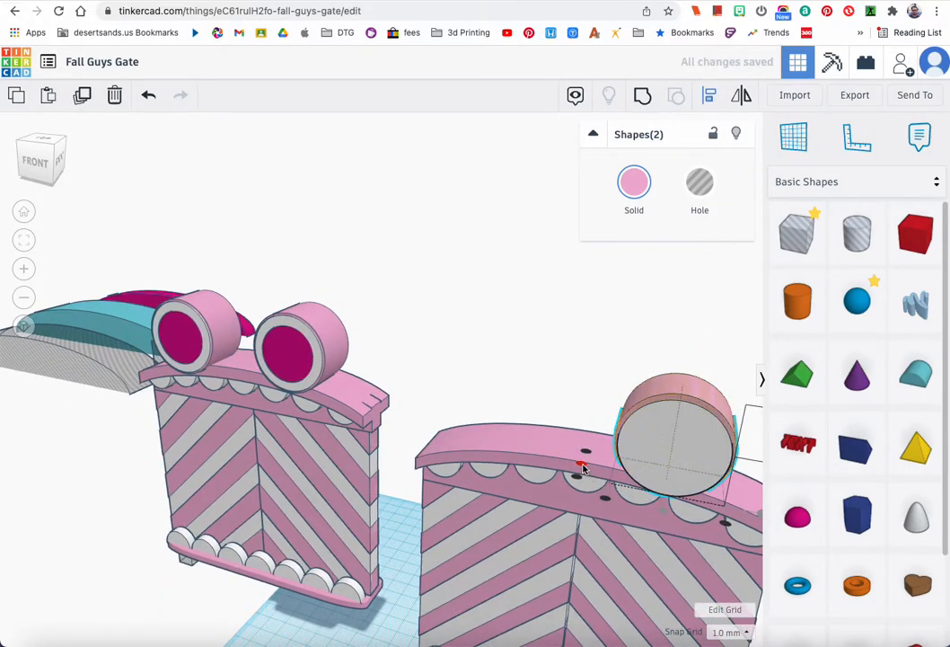
pyautogui.moveTo(582, 467); pyautogui.dragTo(596, 346, button='right')
pyautogui.click(678, 402)
# - Align the inner and outer eye cylinders to their common vertical center
pyautogui.click(31, 248)
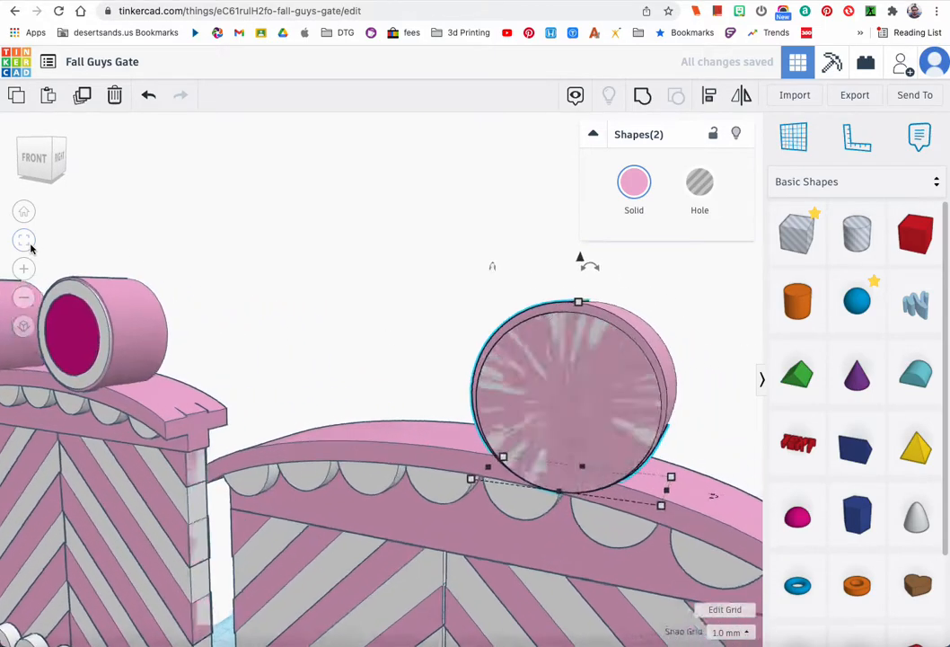
pyautogui.moveTo(555, 352); pyautogui.dragTo(657, 305, button='right')
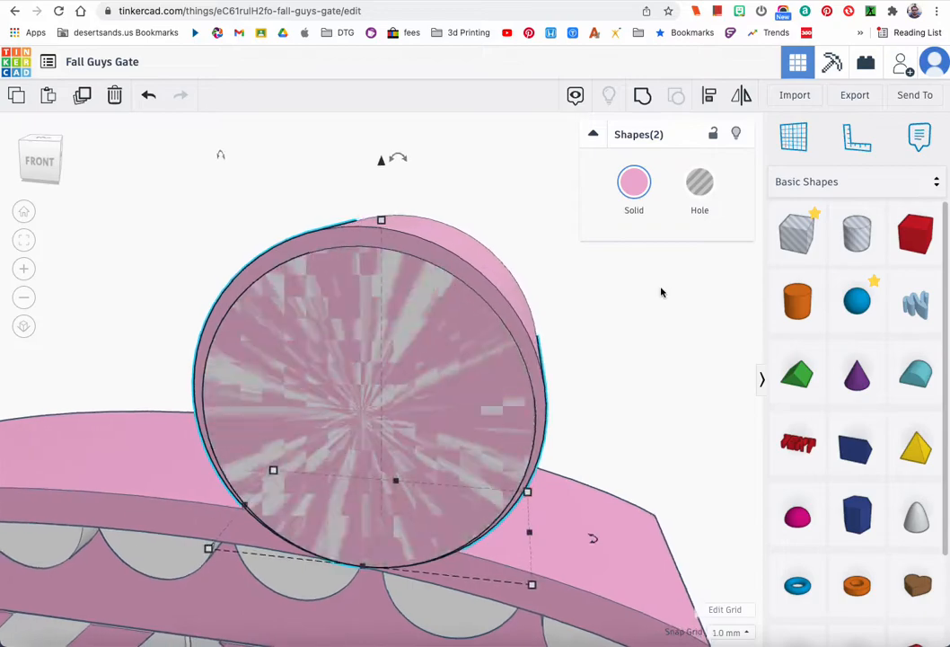
pyautogui.click(710, 96)
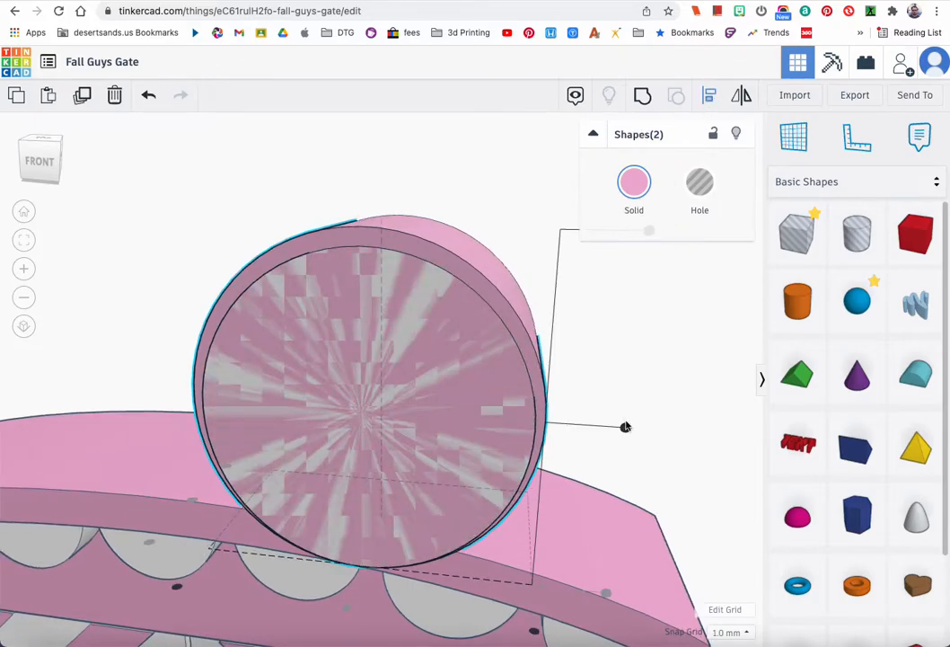
pyautogui.click(625, 426)
pyautogui.moveTo(564, 344); pyautogui.dragTo(626, 324, button='right')
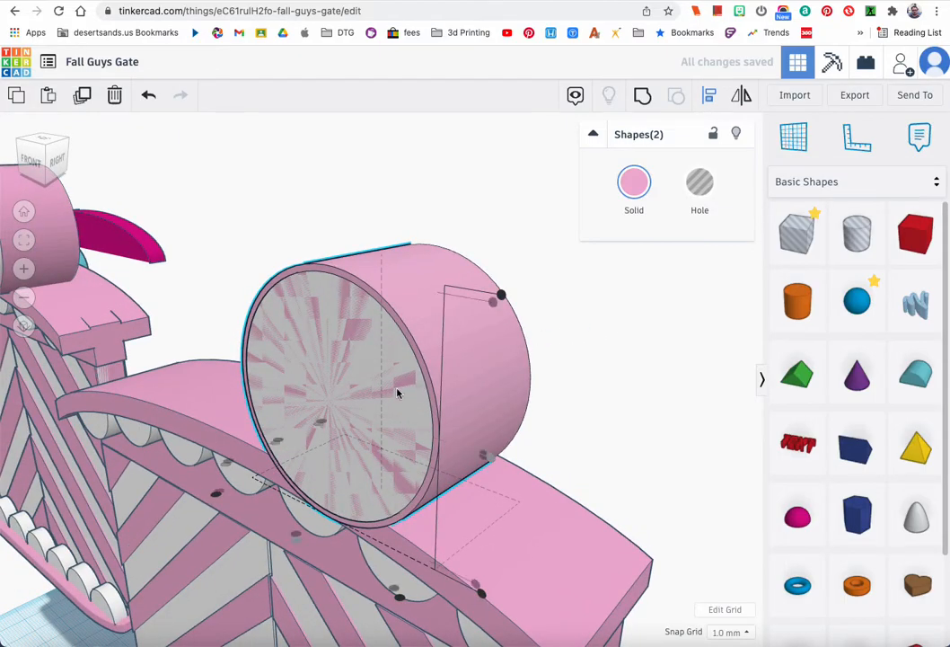
# - Inspect the aligned eye cylinders and check the size of the magenta cylinder in the original gate's eye
pyautogui.click(604, 359)
pyautogui.click(399, 334)
pyautogui.moveTo(399, 333); pyautogui.dragTo(344, 407, button='right')
pyautogui.scroll(-3, 184, 391)
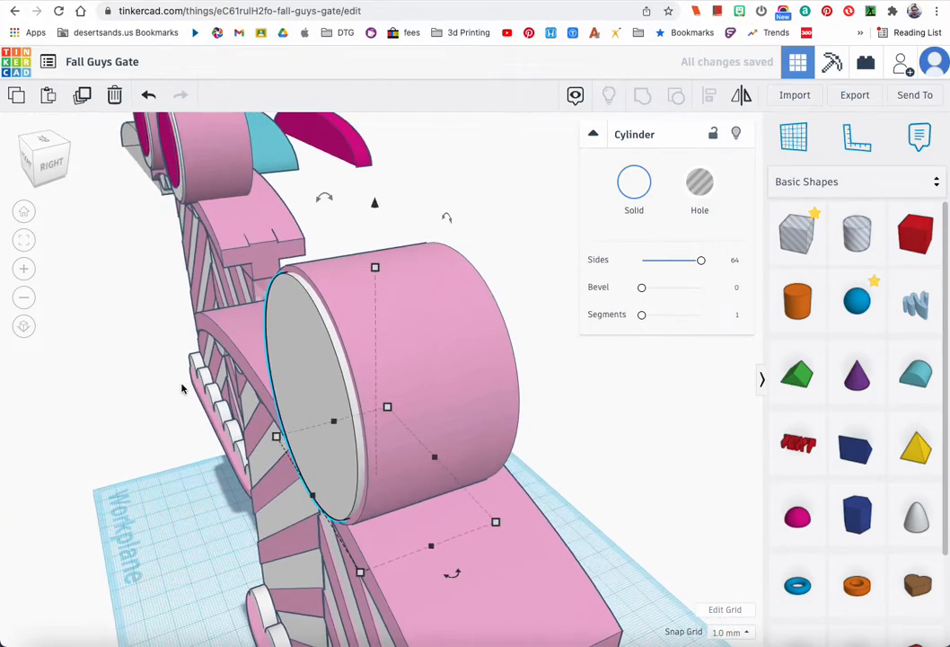
pyautogui.moveTo(184, 390); pyautogui.dragTo(185, 316, button='right')
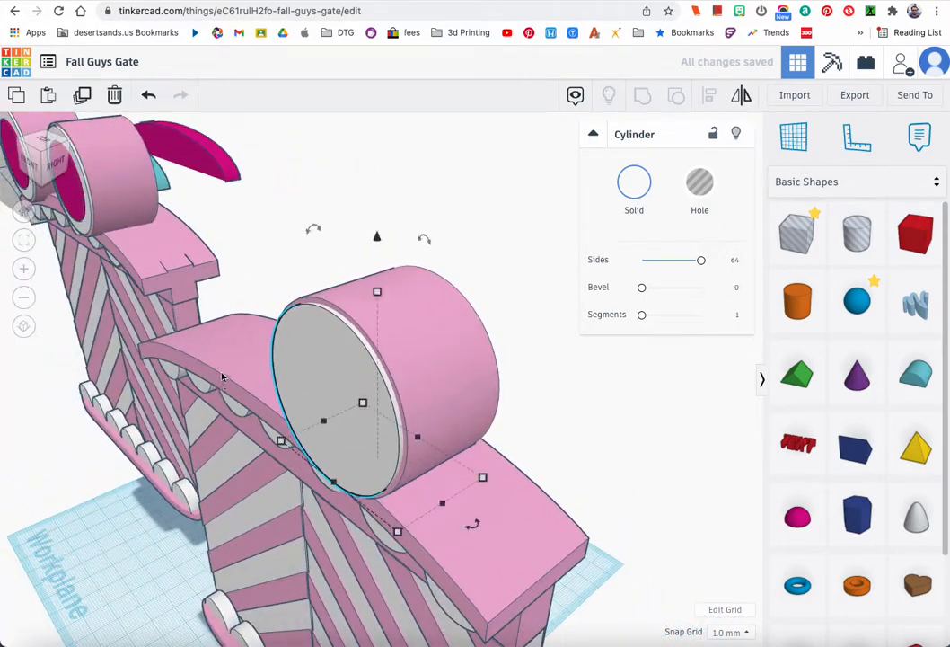
pyautogui.click(234, 207)
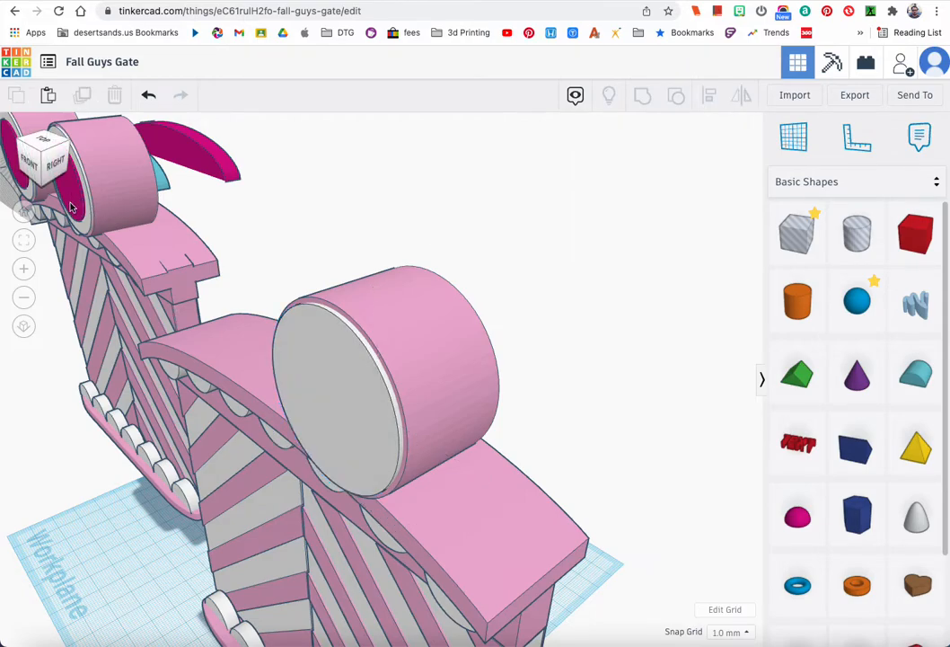
pyautogui.click(25, 242)
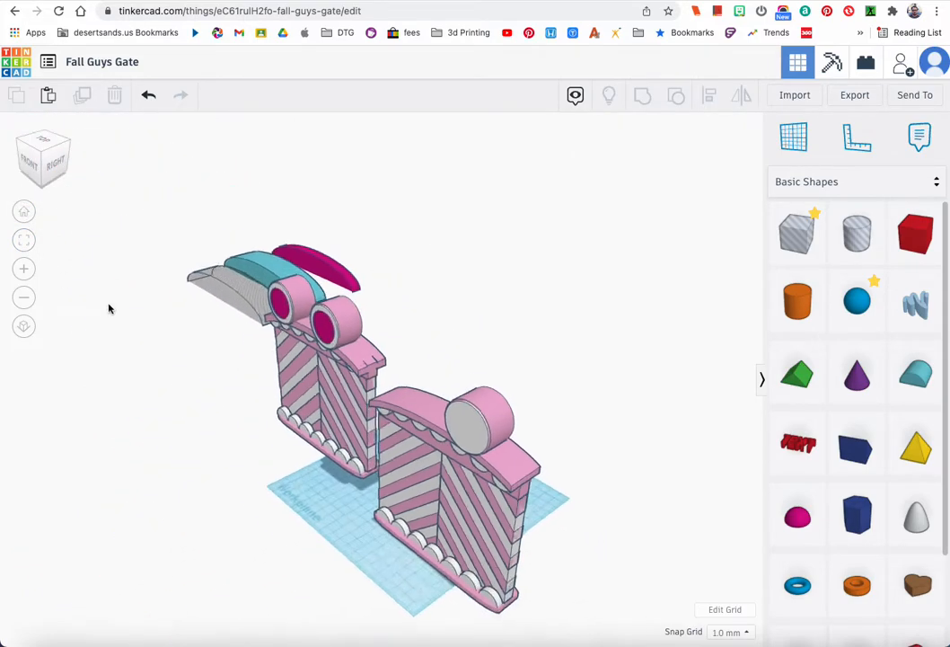
pyautogui.moveTo(344, 358); pyautogui.dragTo(394, 326, button='right')
pyautogui.click(395, 330)
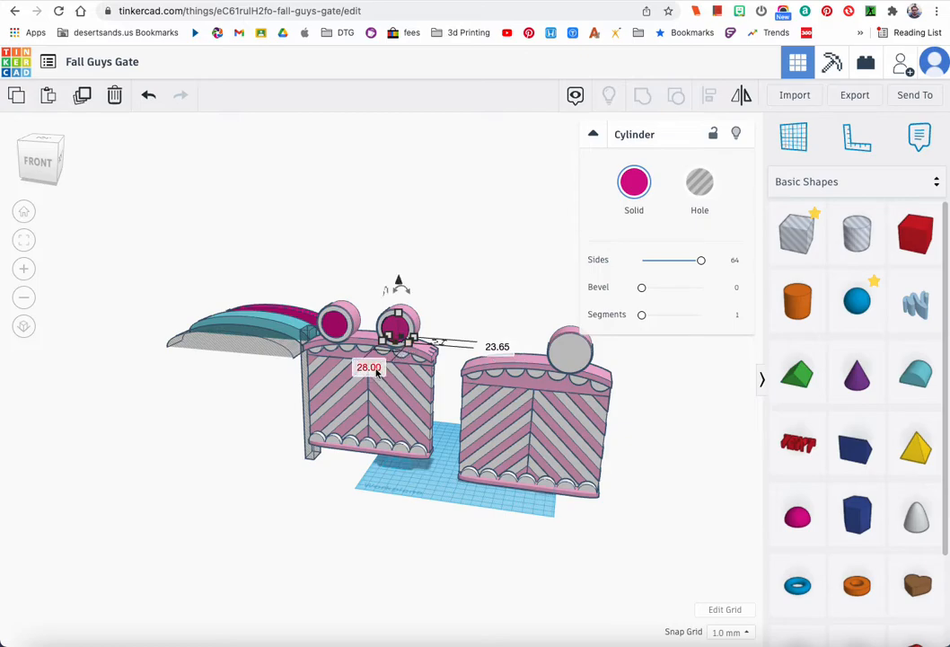
# - Duplicate the new eye's white cylinder in place and nudge the copy forward out of the eye's face
pyautogui.click(566, 353)
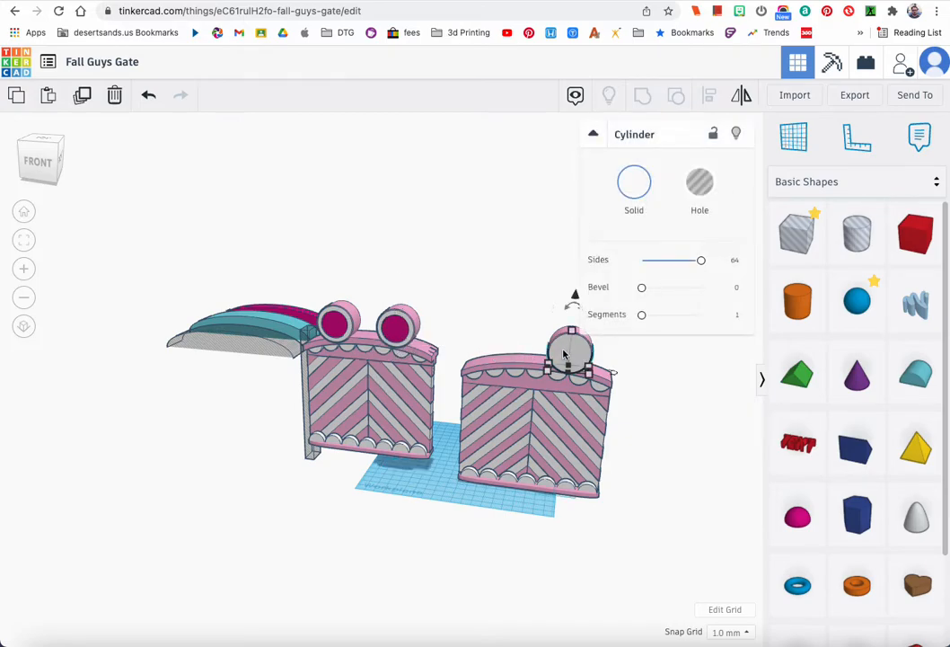
pyautogui.click(86, 97)
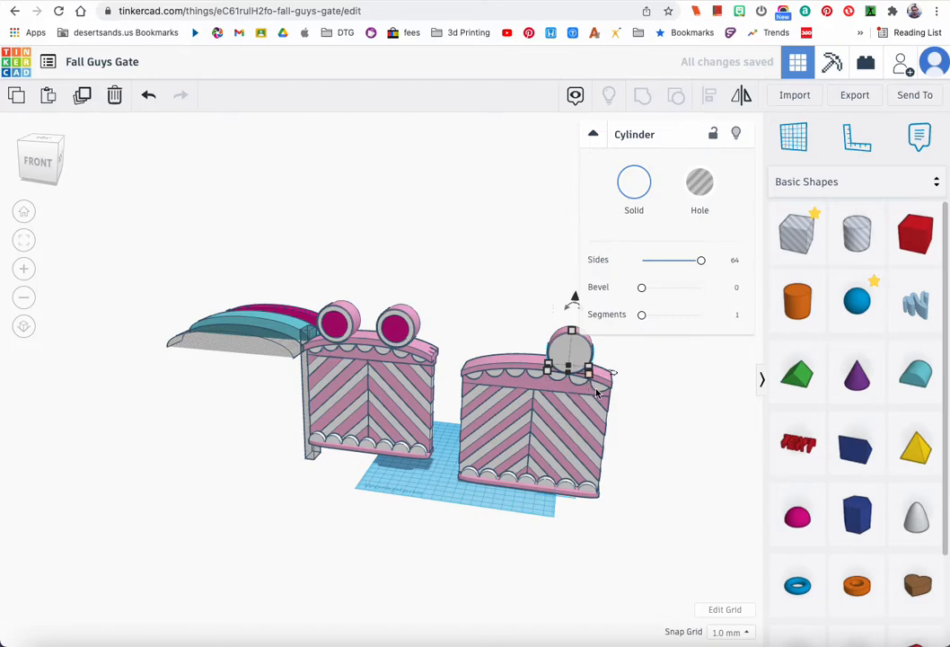
pyautogui.moveTo(596, 392); pyautogui.dragTo(418, 386, button='right')
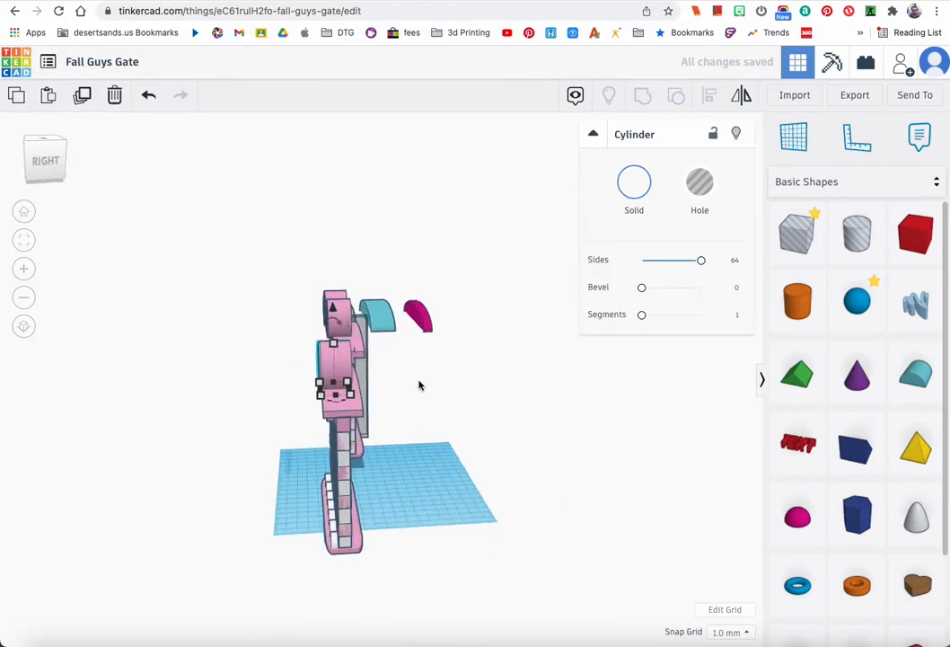
pyautogui.press('Left')
# - Resize the duplicated cylinder to 28 mm in width and height and color it magenta
pyautogui.moveTo(341, 389); pyautogui.dragTo(487, 404, button='right')
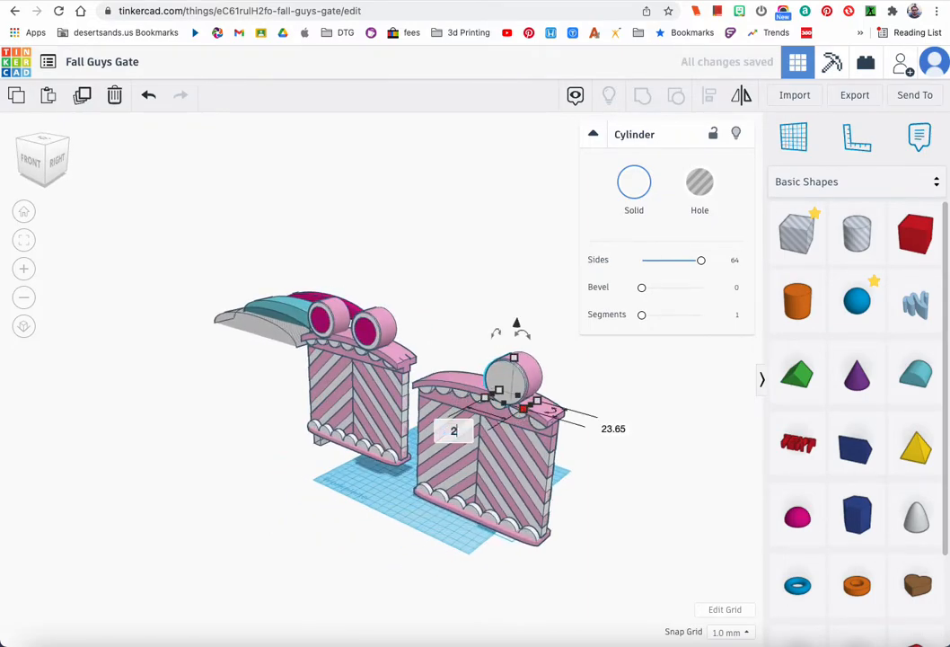
pyautogui.press('Return')
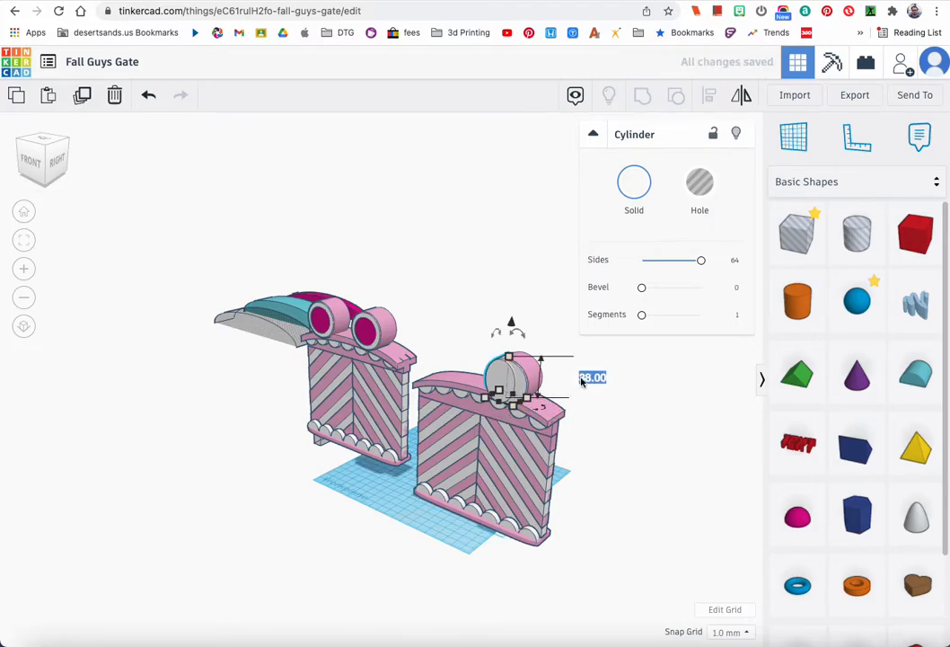
pyautogui.press('Return')
pyautogui.click(634, 182)
pyautogui.click(816, 308)
# - Select the pink, white and magenta cylinders of the new eye and center them vertically and across their width
pyautogui.moveTo(540, 403); pyautogui.dragTo(613, 396, button='right')
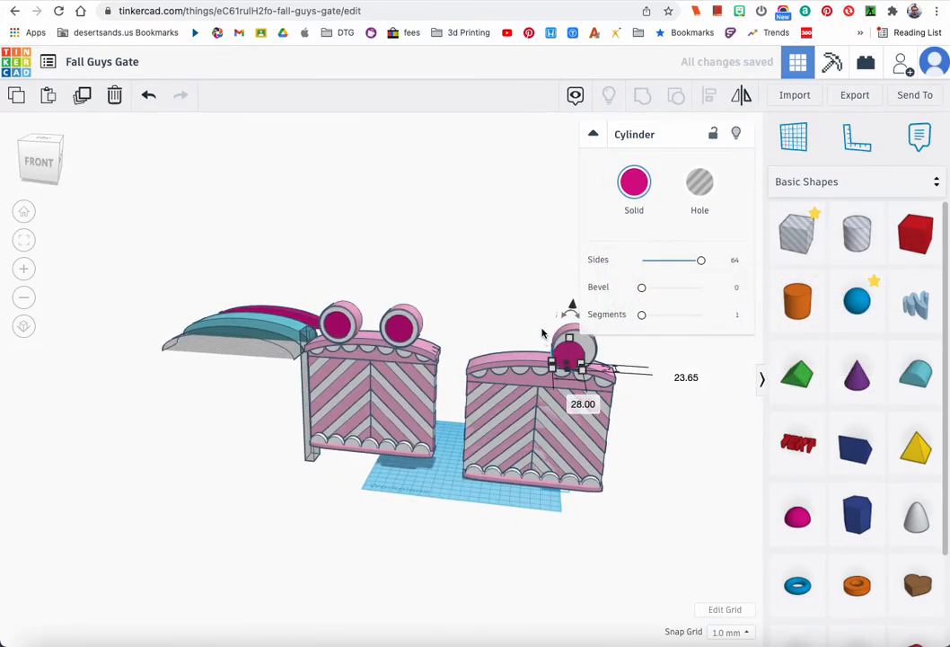
pyautogui.keyDown('shift'); pyautogui.click(574, 349); pyautogui.keyUp('shift')
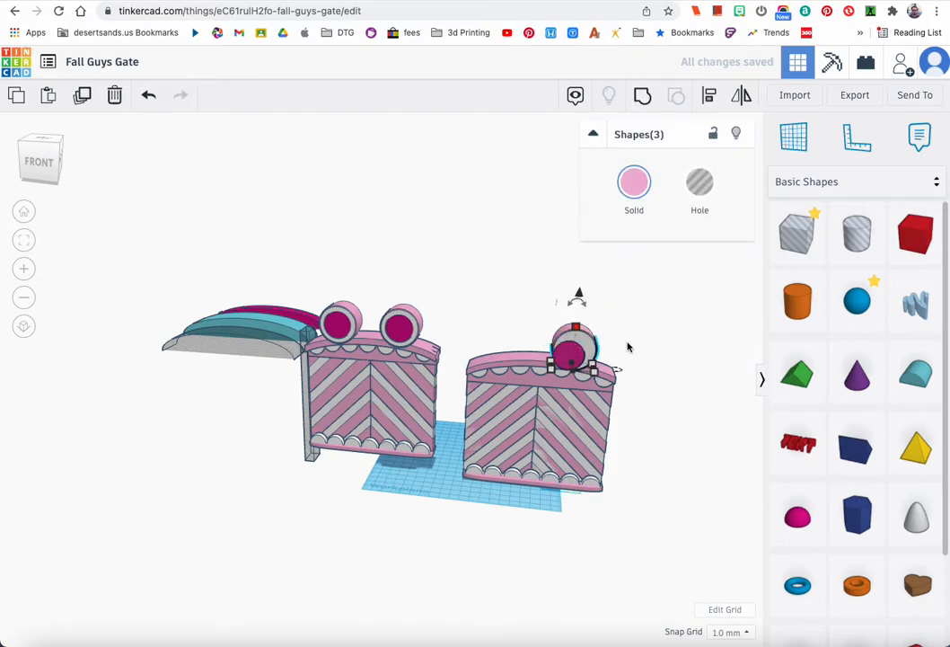
pyautogui.click(714, 100)
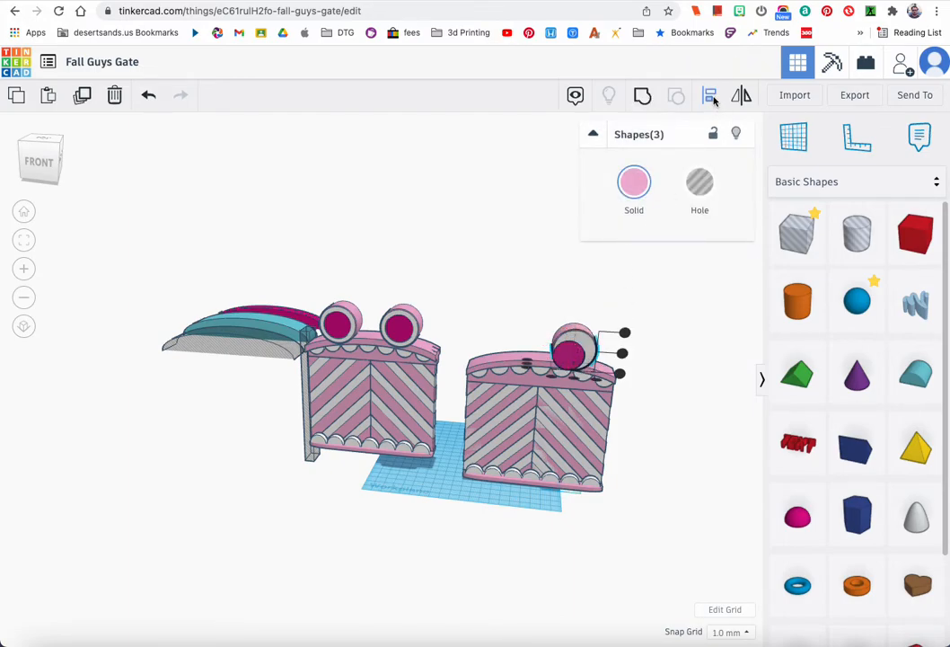
pyautogui.click(623, 354)
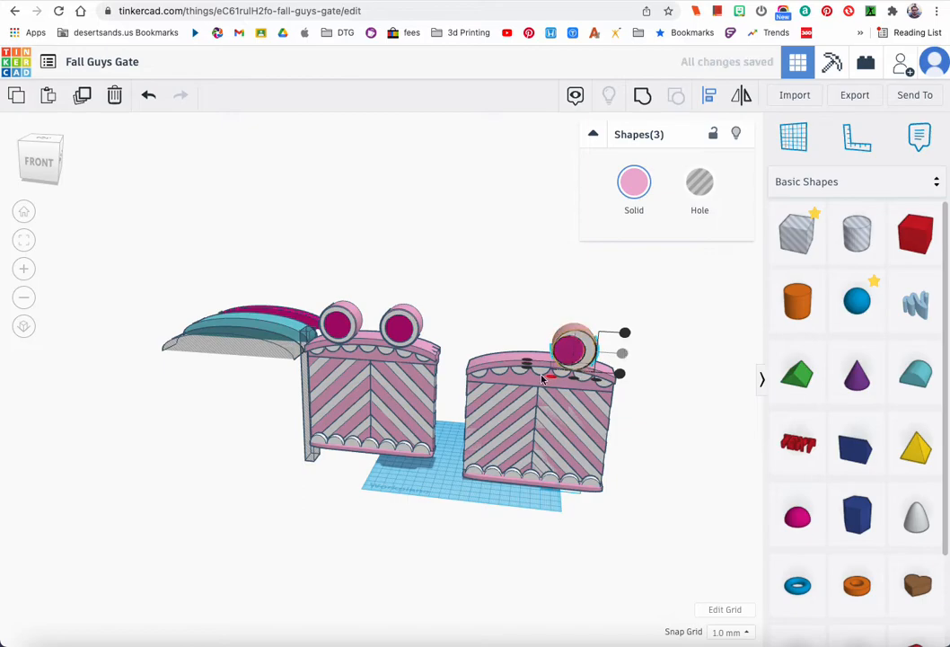
pyautogui.moveTo(569, 378)
pyautogui.mouseDown(button='right')
pyautogui.moveTo(486, 350)
pyautogui.moveTo(348, 360)
pyautogui.moveTo(521, 373)
pyautogui.moveTo(600, 364)
pyautogui.moveTo(576, 366)
pyautogui.mouseUp(button='right')
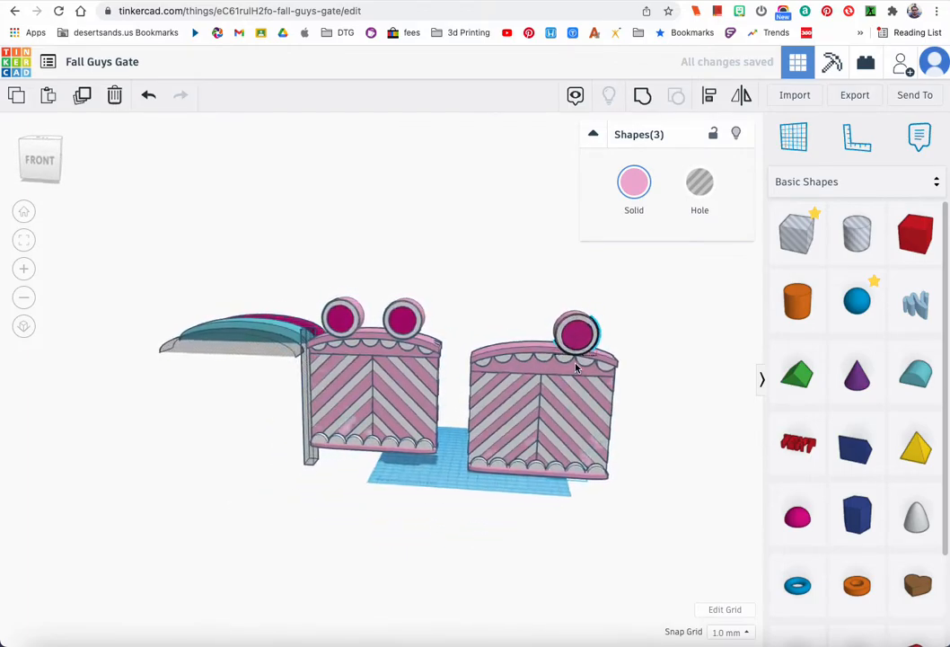
pyautogui.press('l')
pyautogui.press('Escape')
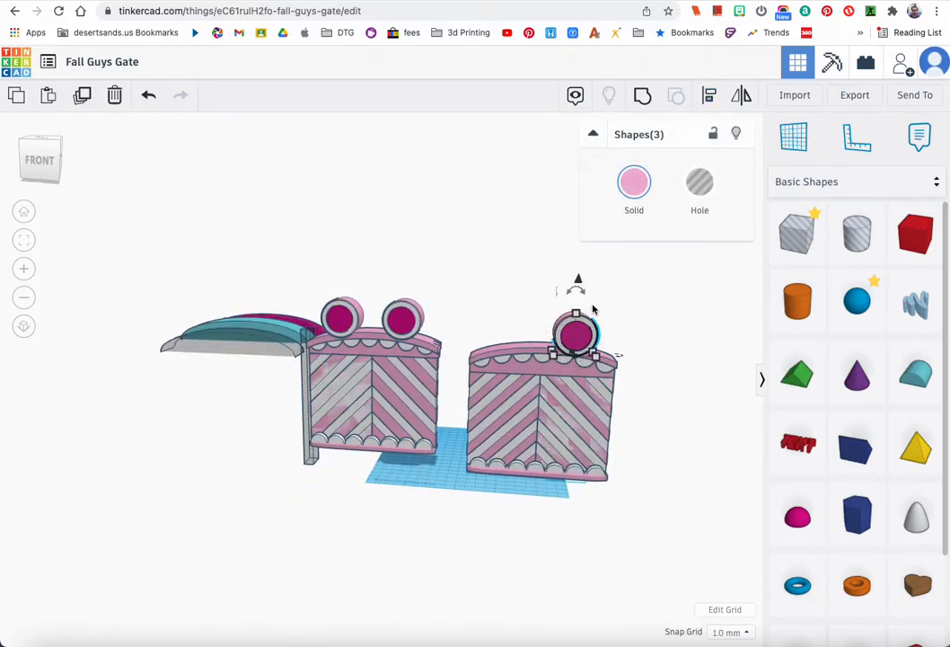
# - Lower the three-cylinder eye by 0.5 mm and push its magenta pupil slightly back into the white cylinder
pyautogui.moveTo(579, 286)
pyautogui.mouseDown()
pyautogui.moveTo(576, 278)
pyautogui.moveTo(576, 285)
pyautogui.mouseUp()
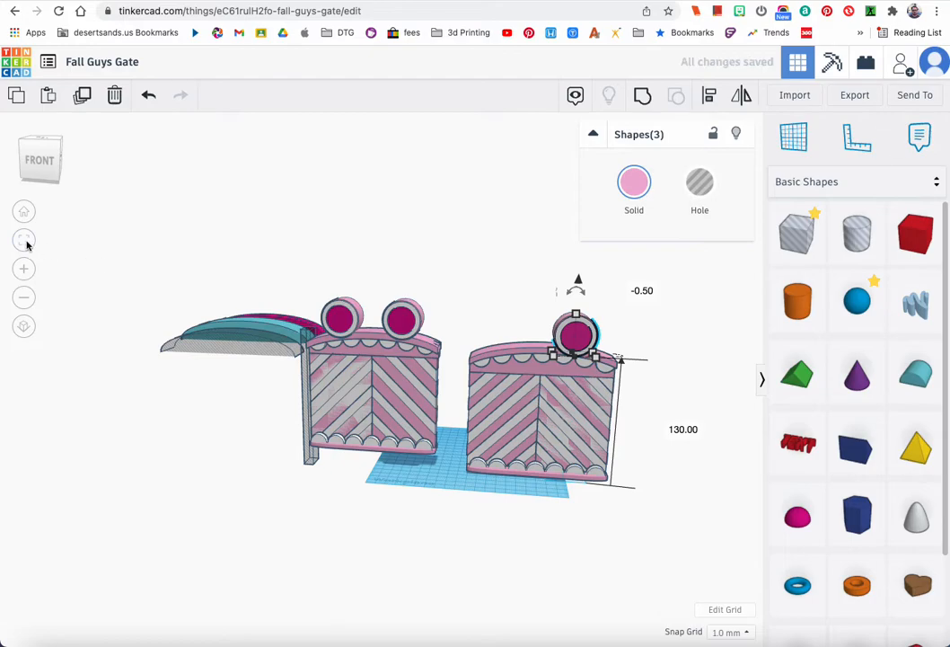
pyautogui.click(24, 241)
pyautogui.moveTo(354, 375); pyautogui.dragTo(222, 336, button='right')
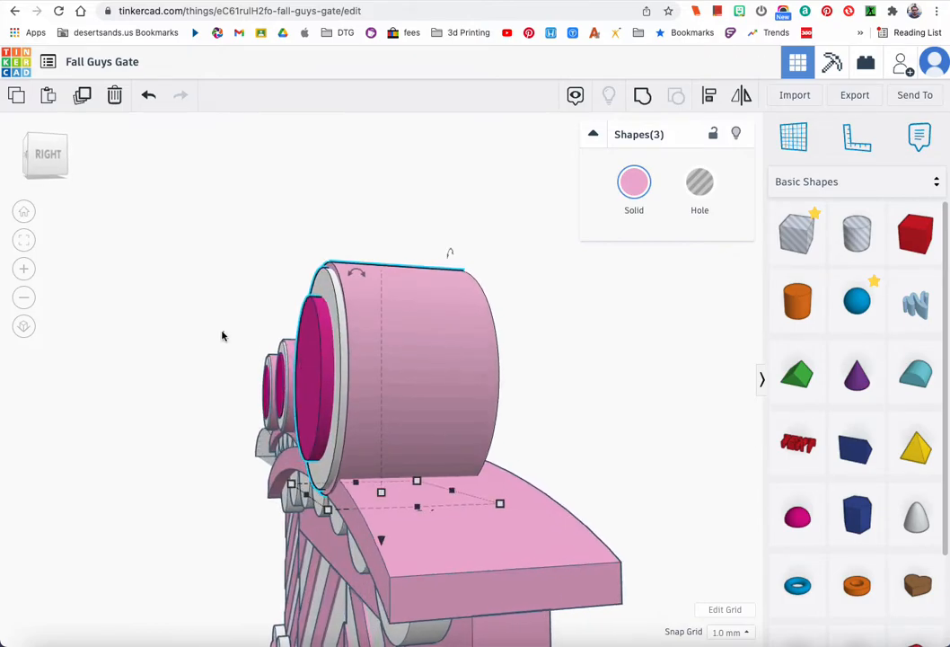
pyautogui.click(305, 364)
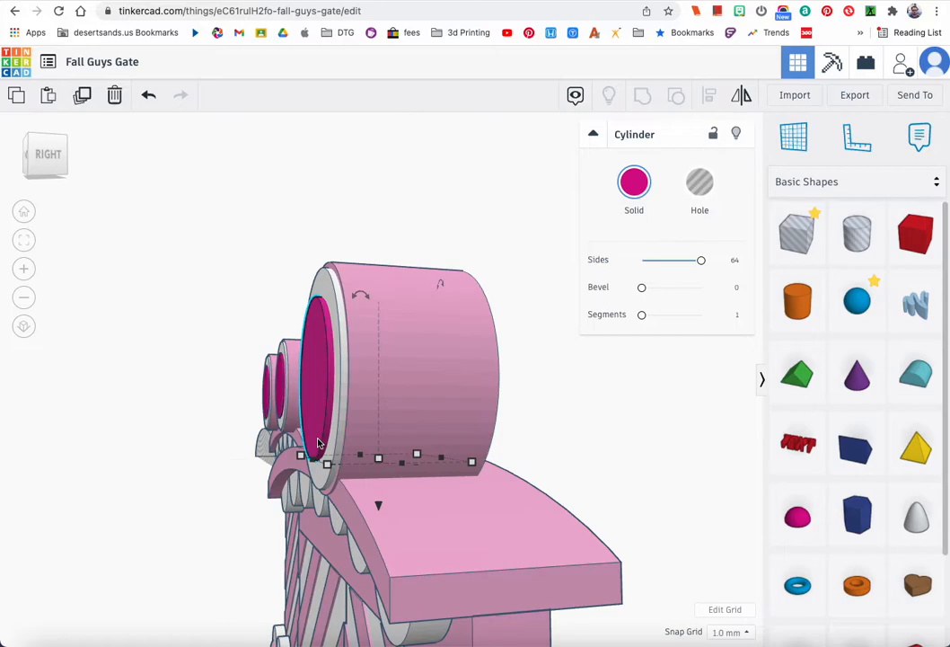
pyautogui.moveTo(307, 429); pyautogui.dragTo(467, 440, button='right')
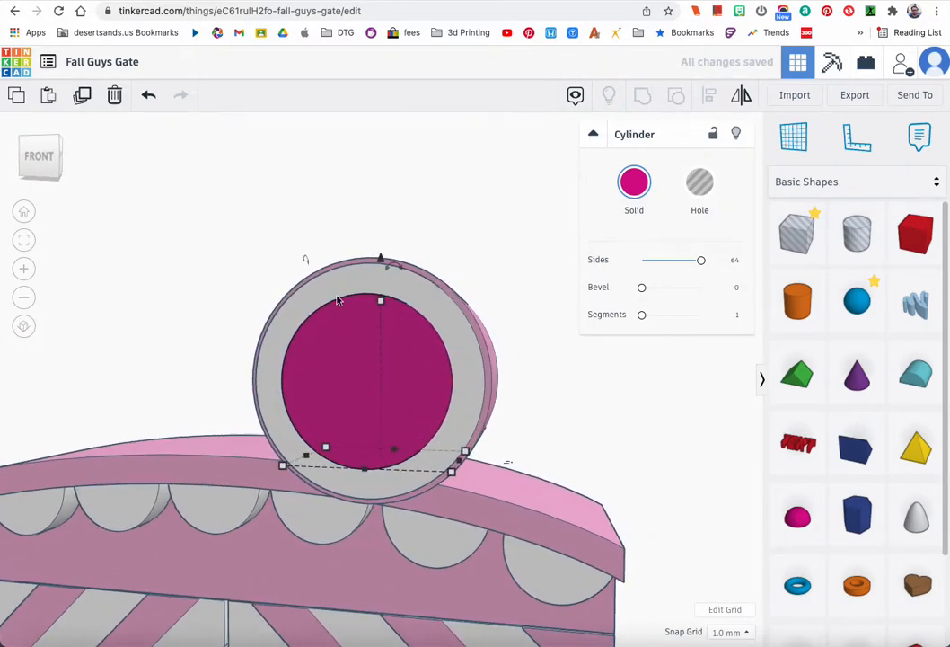
pyautogui.moveTo(381, 259); pyautogui.dragTo(380, 249)
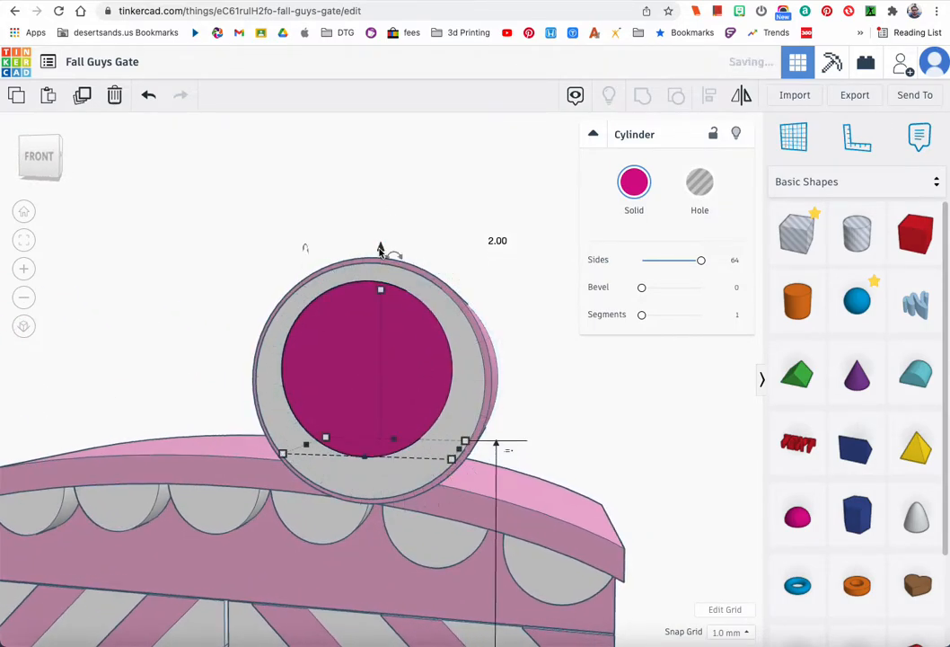
pyautogui.press('super+z')
# - Select all three cylinders of the new eye and raise them together slightly above the arched roof
pyautogui.moveTo(255, 212); pyautogui.dragTo(402, 328)
pyautogui.moveTo(383, 228); pyautogui.dragTo(383, 211)
pyautogui.moveTo(388, 326); pyautogui.dragTo(408, 332, button='right')
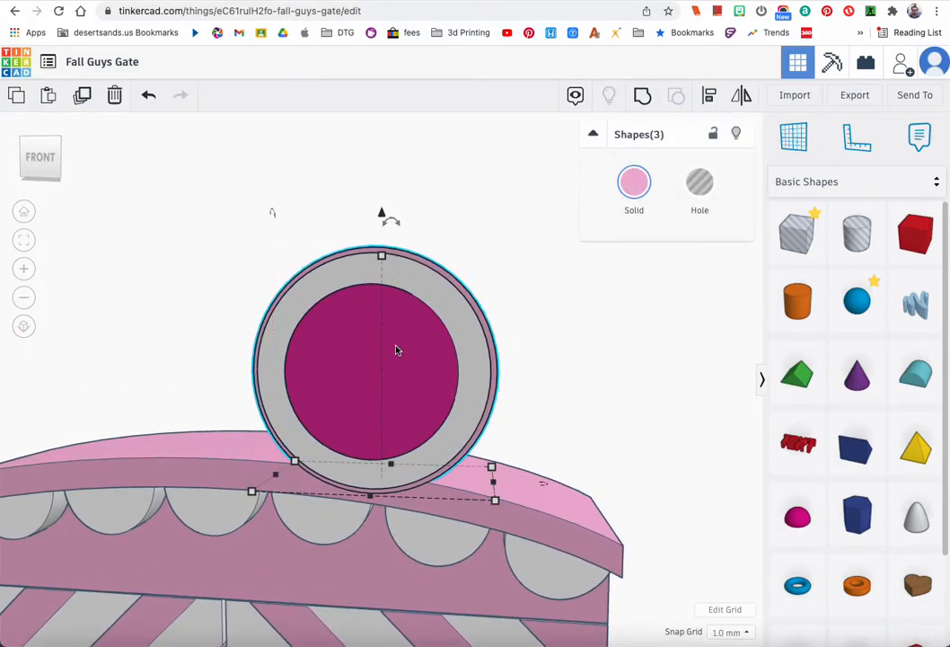
# - Duplicate the three-cylinder eye and shift the copy sideways onto the opposite half of the arched roof, mirroring the first eye's position
pyautogui.click(81, 95)
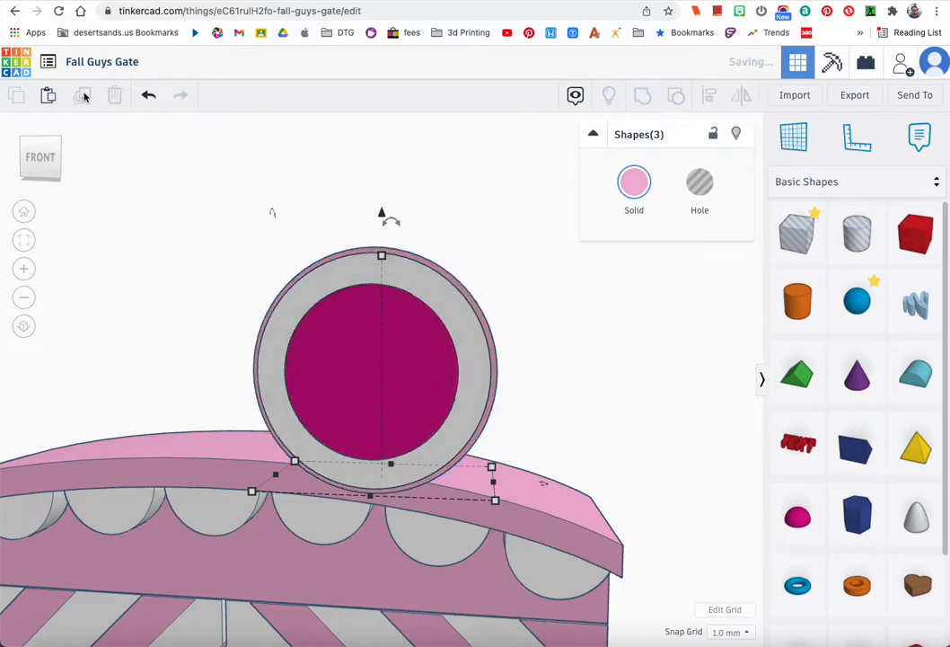
pyautogui.press('Left')
pyautogui.press('Left')
pyautogui.press('Left')
pyautogui.press('Left')
pyautogui.press('Left')
pyautogui.press('Left')
pyautogui.press('Left')
pyautogui.press('Left')
pyautogui.press('Left')
pyautogui.press('Left')
pyautogui.press('Left')
pyautogui.press('Left')
pyautogui.press('Left')
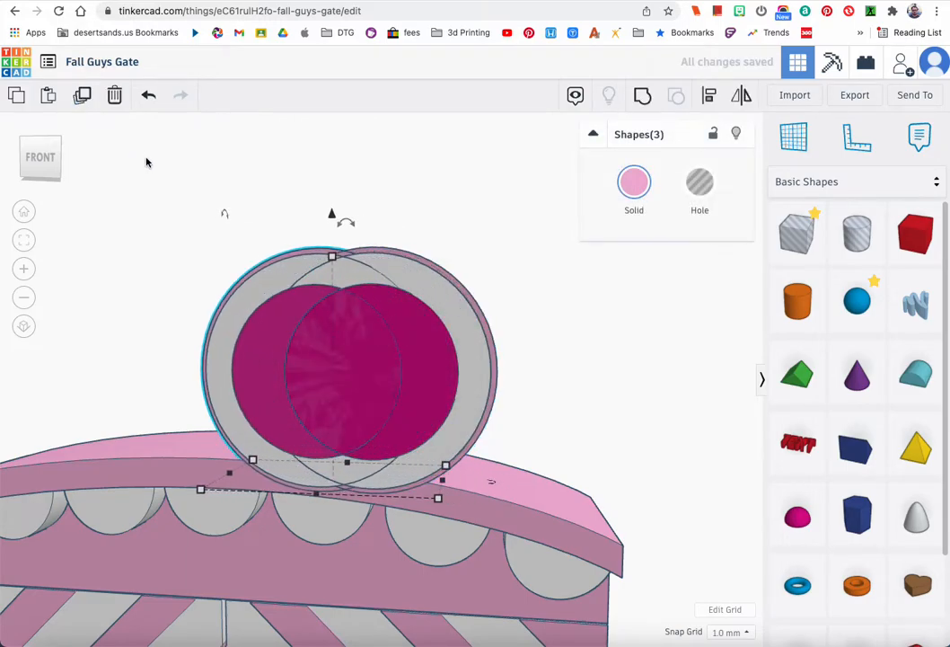
pyautogui.press('Left')
pyautogui.press('Left')
pyautogui.press('Left')
pyautogui.press('Left')
pyautogui.press('Left')
pyautogui.press('Left')
pyautogui.press('Left')
pyautogui.press('Left')
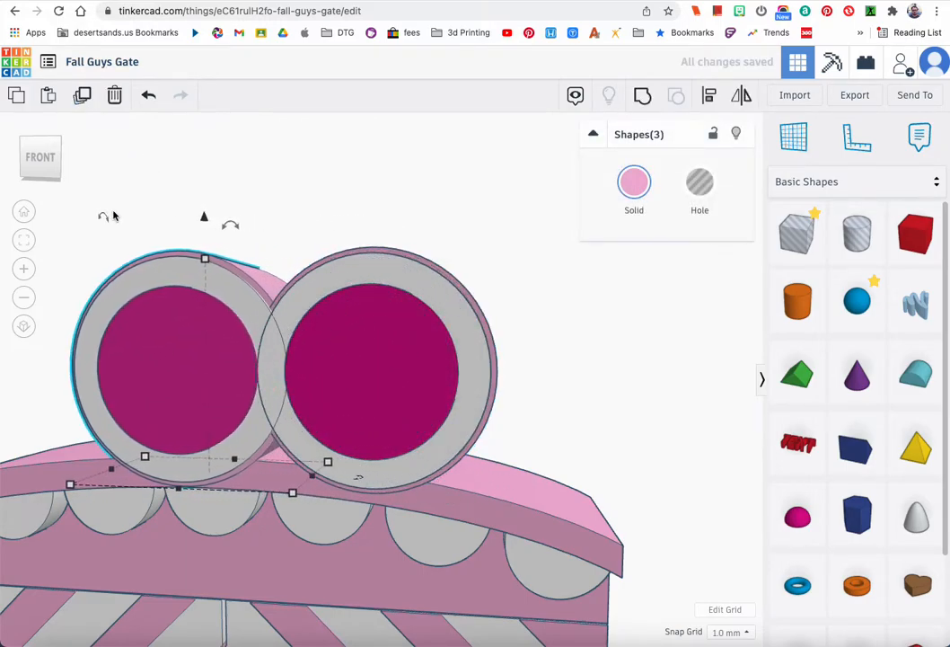
pyautogui.scroll(-5, 205, 229)
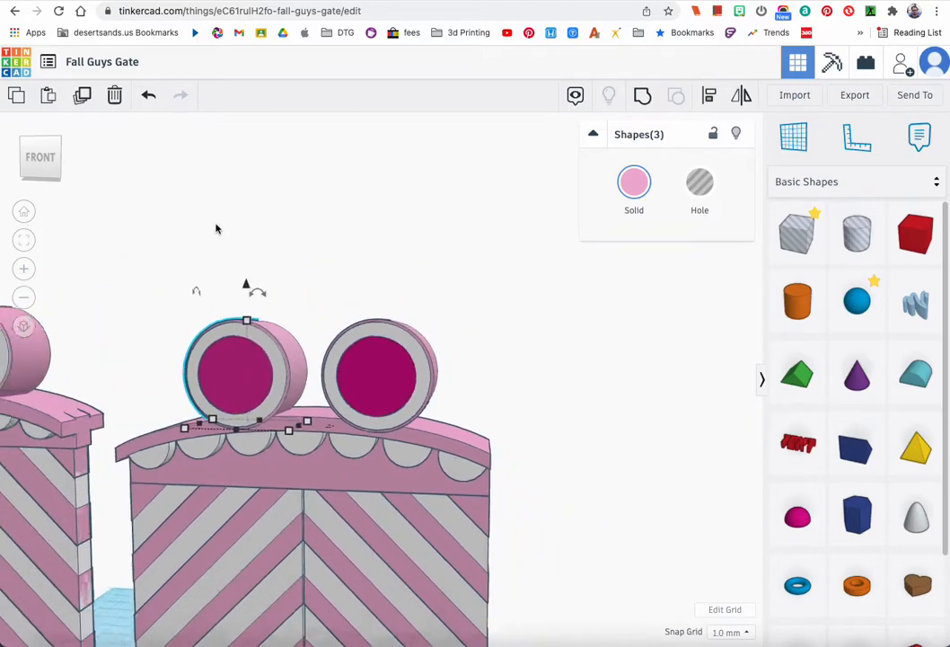
pyautogui.press('Left')
pyautogui.press('Left')
pyautogui.press('Left')
pyautogui.press('Left')
pyautogui.press('Left')
pyautogui.press('Left')
pyautogui.press('Left')
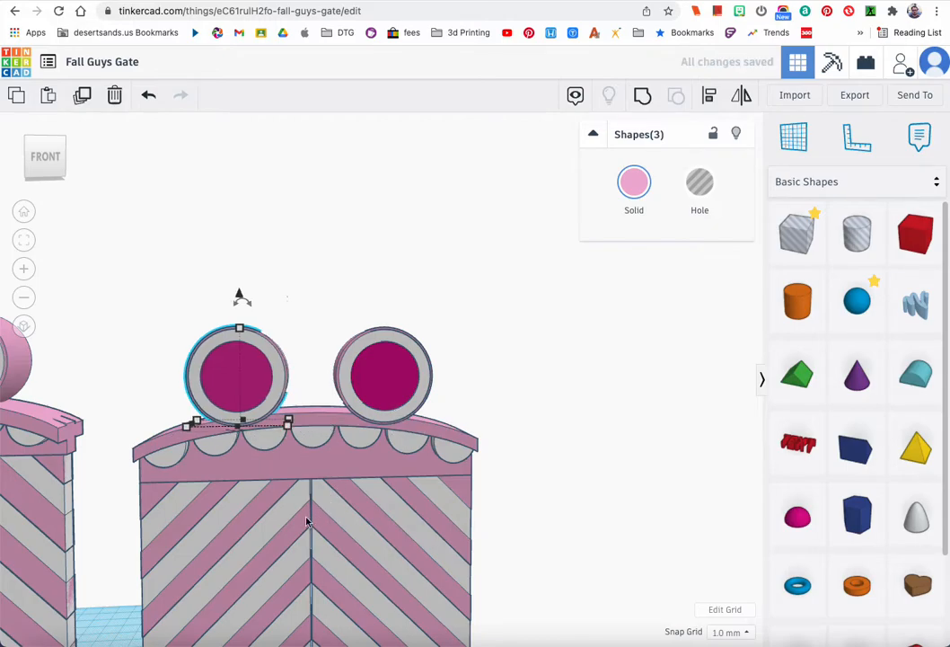
pyautogui.press('Left')
pyautogui.press('Left')
pyautogui.press('Left')
pyautogui.press('Left')
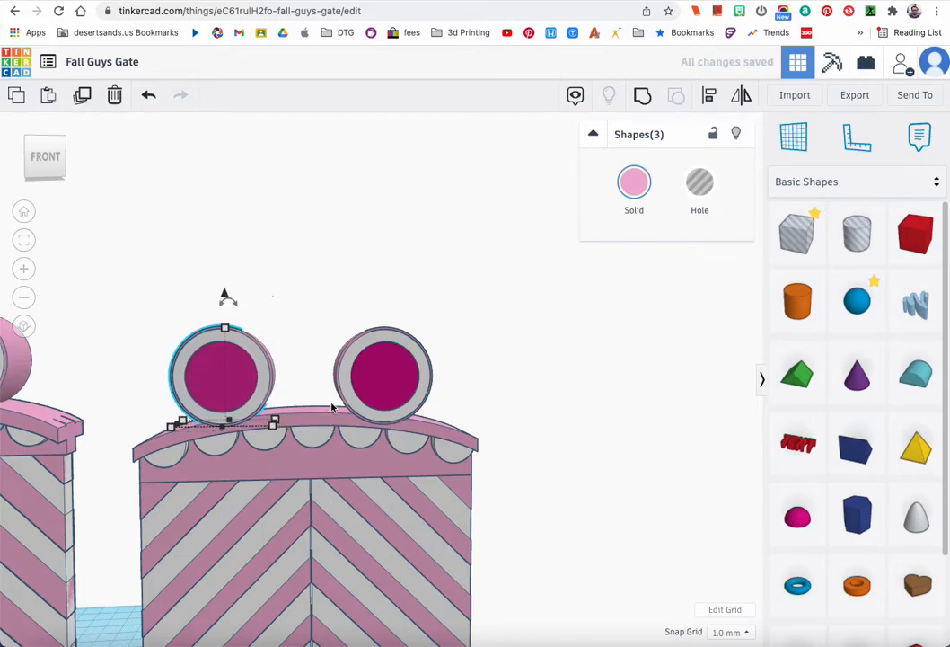
# - Examine the placement of both eyes on the rebuilt gate from the front, compared with the original gate
pyautogui.moveTo(413, 379)
pyautogui.mouseDown(button='right')
pyautogui.moveTo(396, 377)
pyautogui.moveTo(414, 371)
pyautogui.mouseUp(button='right')
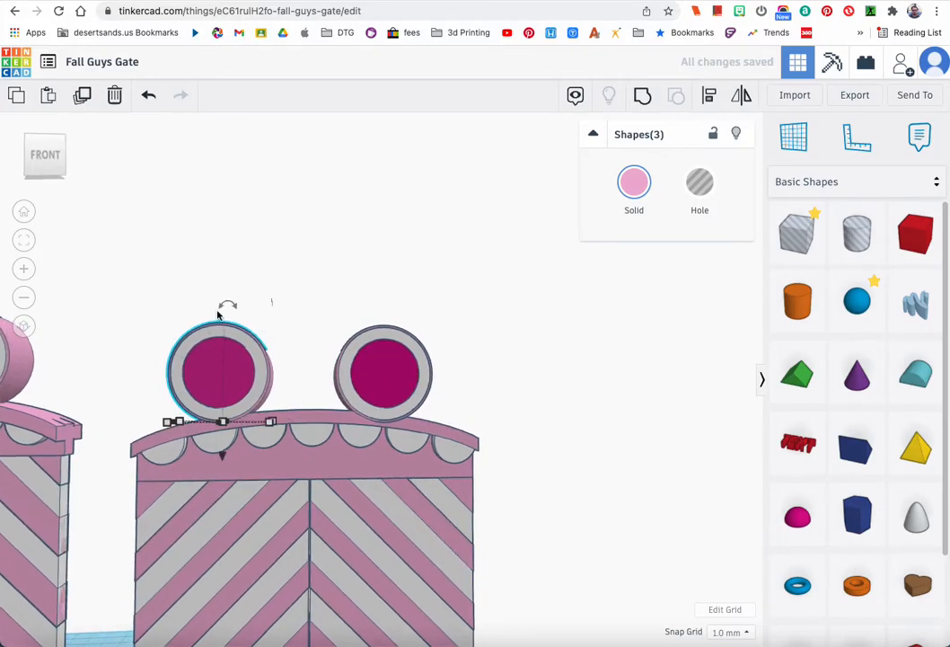
pyautogui.hotkey('ctrl', 'a')
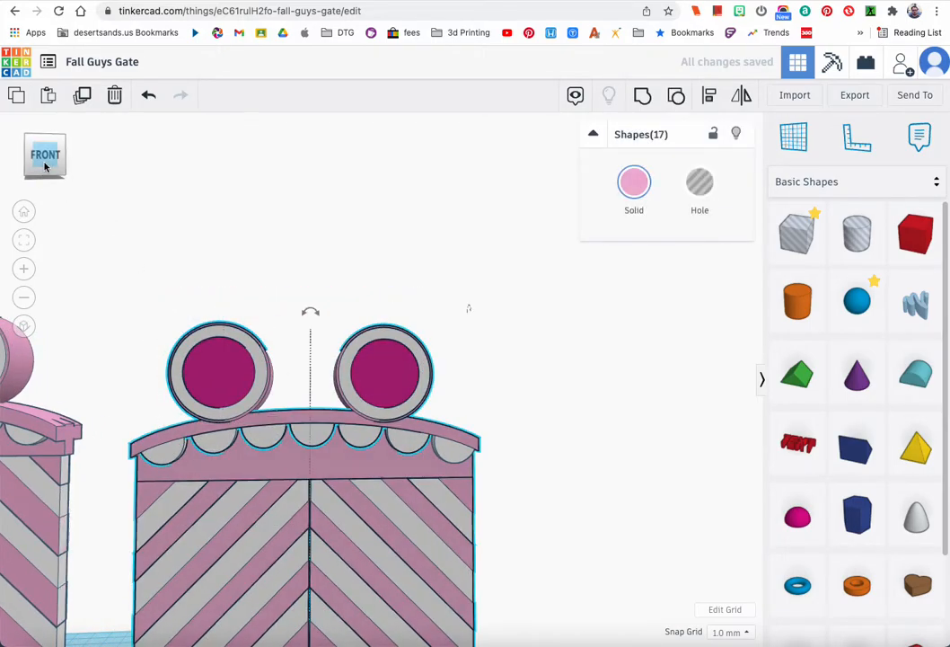
pyautogui.click(45, 159)
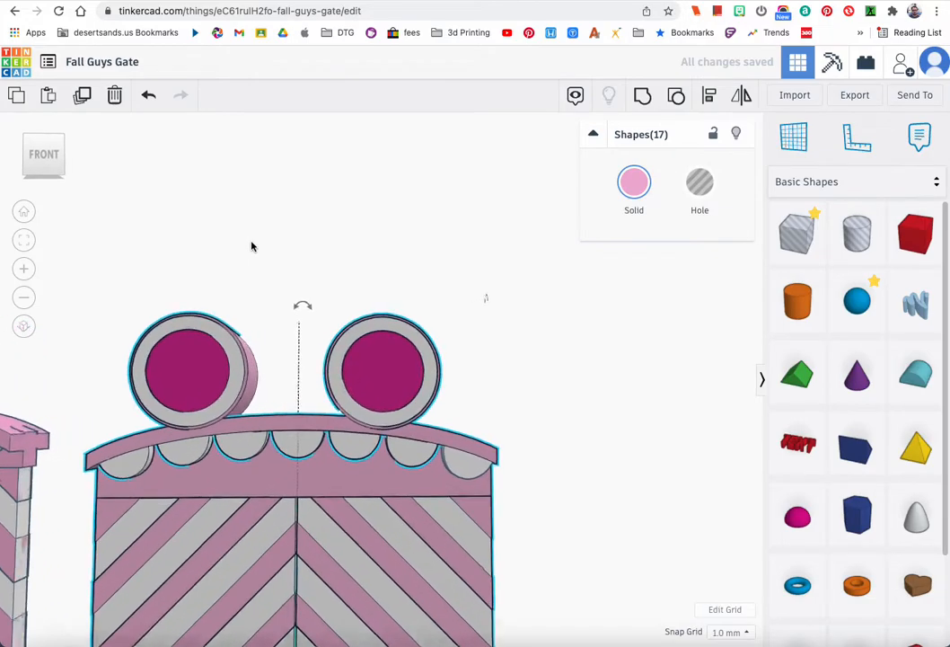
pyautogui.scroll(-5, 260, 272)
pyautogui.scroll(5, 265, 275)
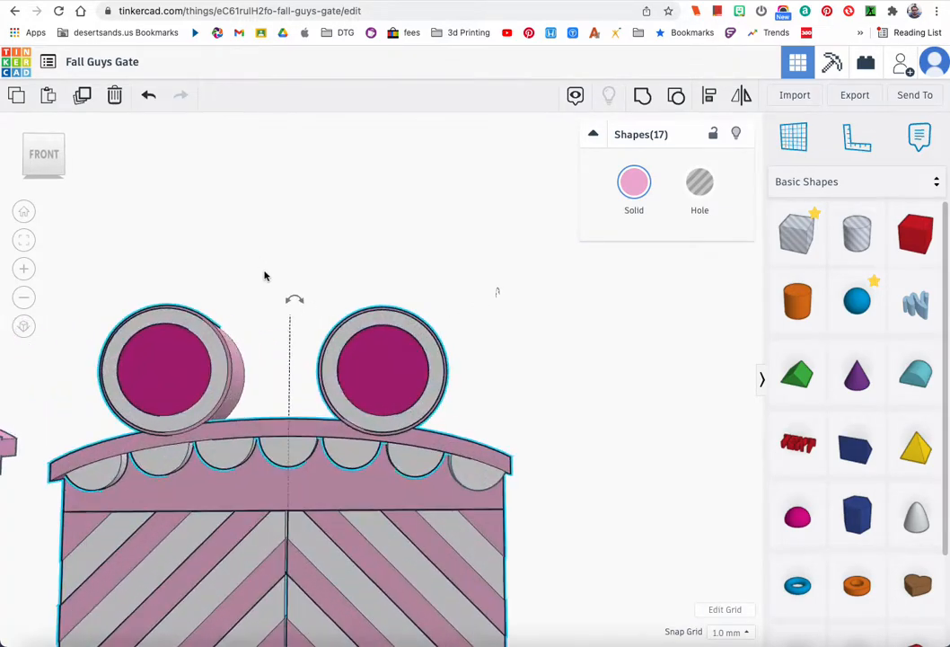
pyautogui.scroll(-2, 264, 276)
pyautogui.scroll(-2, 313, 248)
pyautogui.scroll(-2, 312, 305)
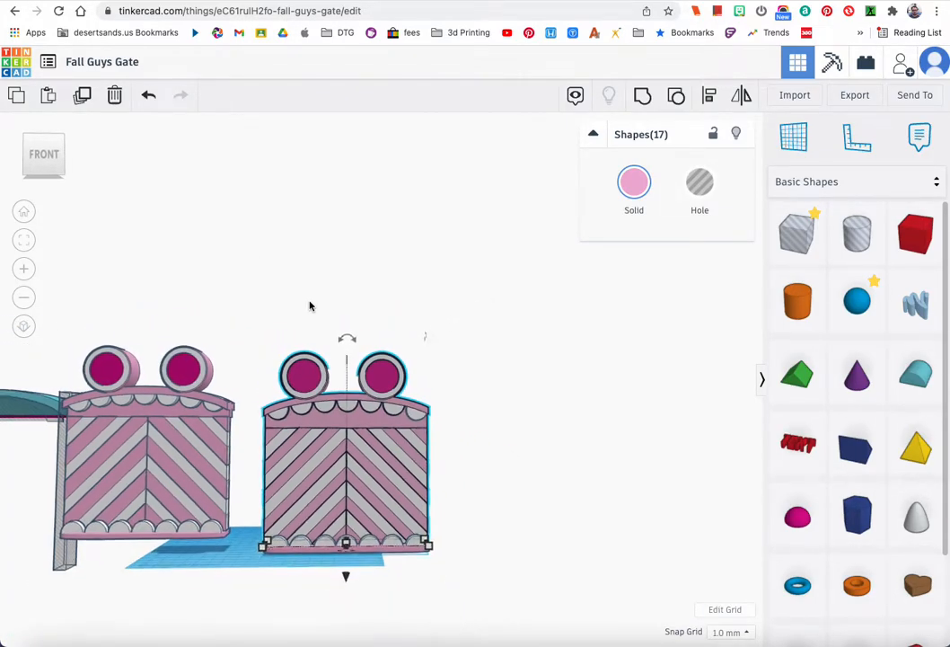
pyautogui.click(332, 384)
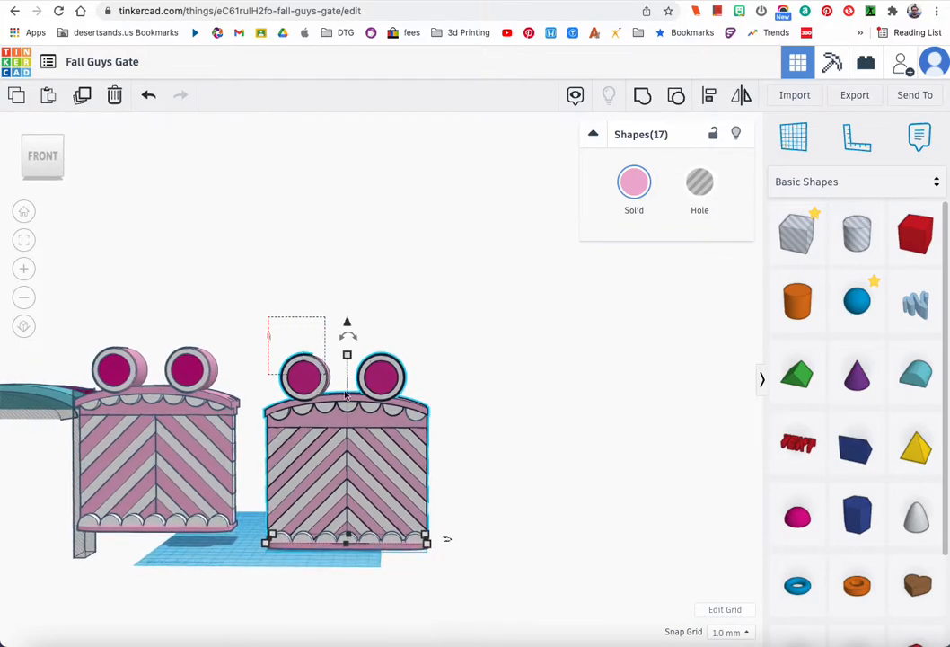
pyautogui.click(25, 240)
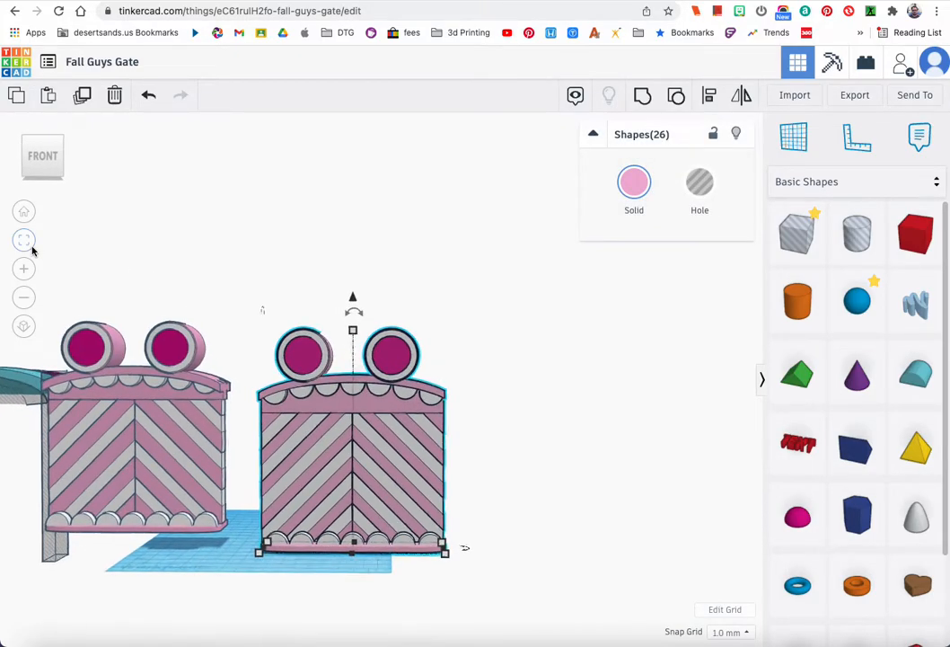
pyautogui.click(202, 245)
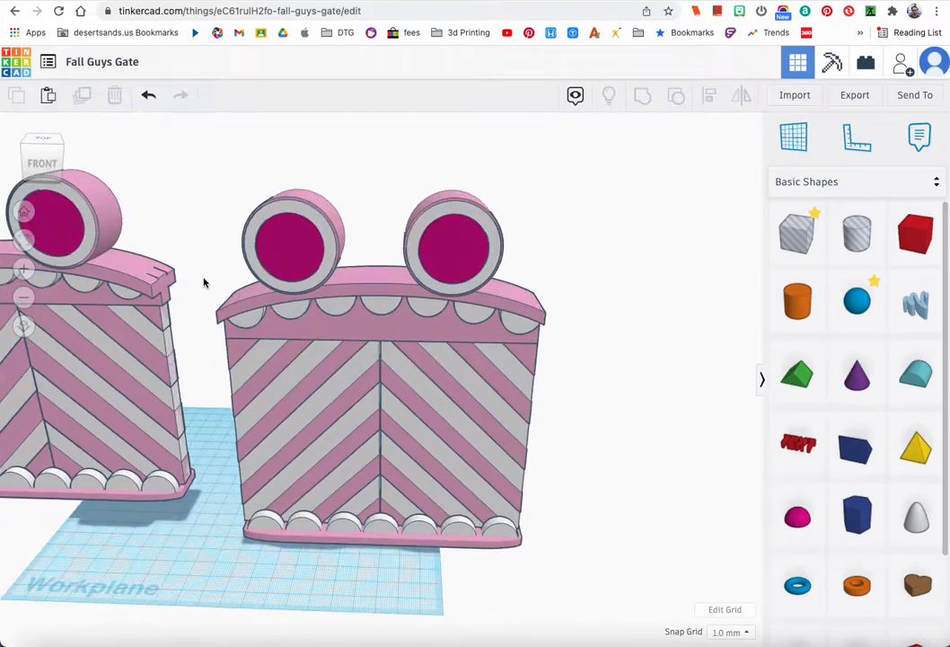